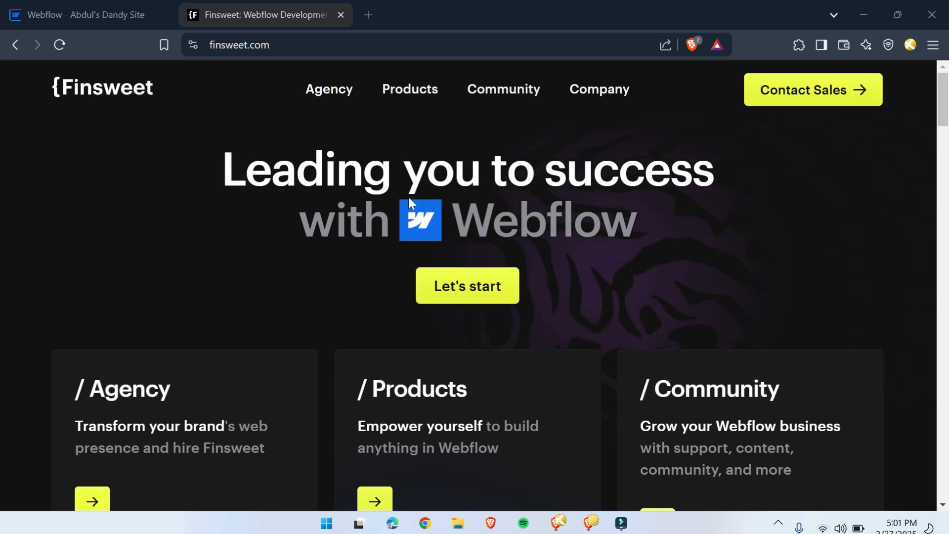
Open Finsweet's Attributes product page and browse the full directory of solutions
click(405, 94)
click(371, 254)
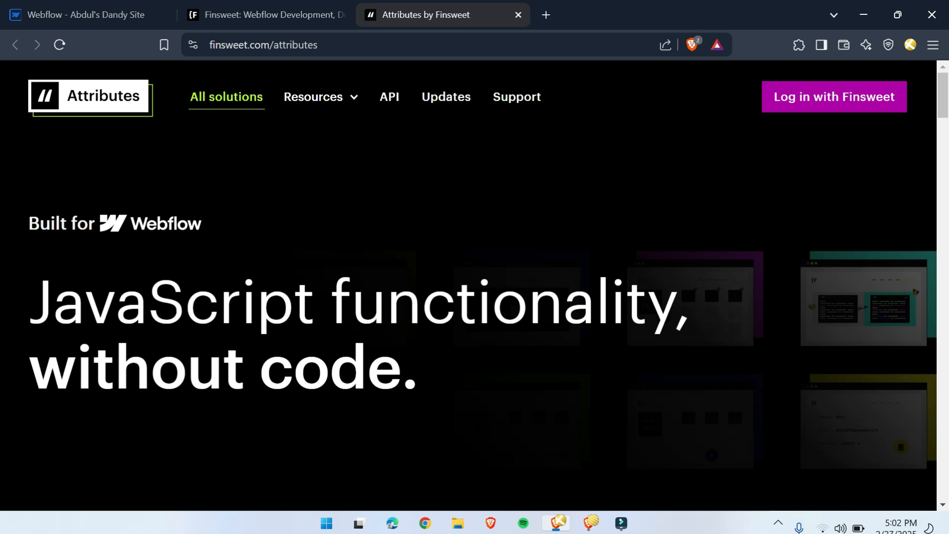
scroll(5, 290, down, 10)
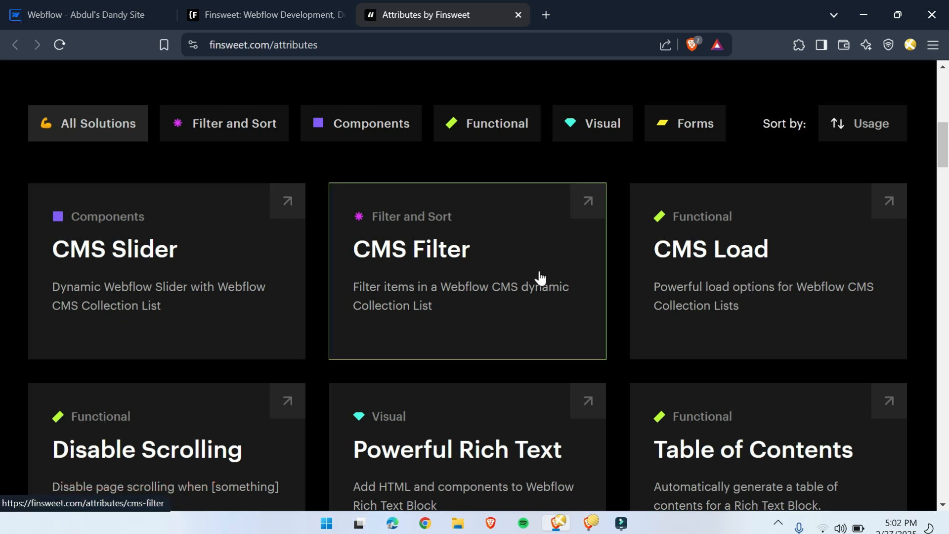
scroll(697, 286, down, 5)
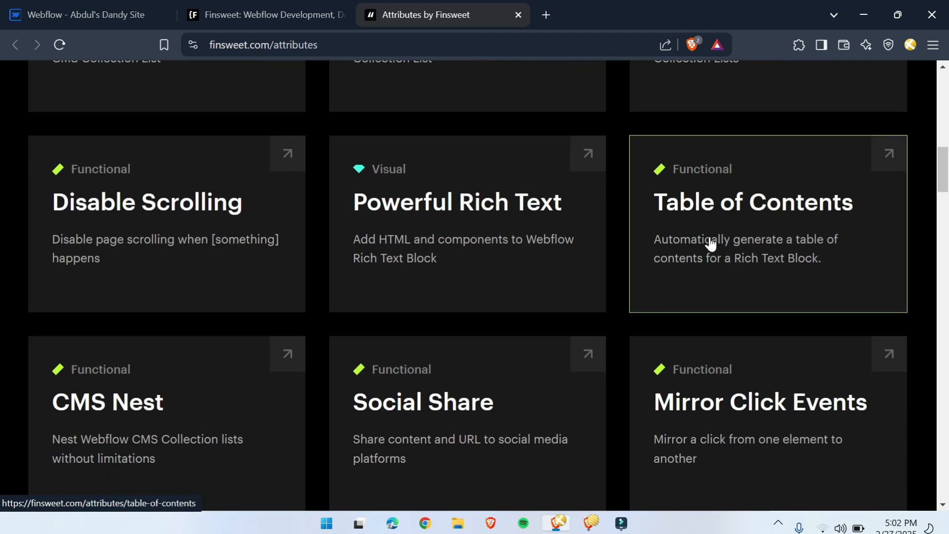
scroll(711, 243, down, 5)
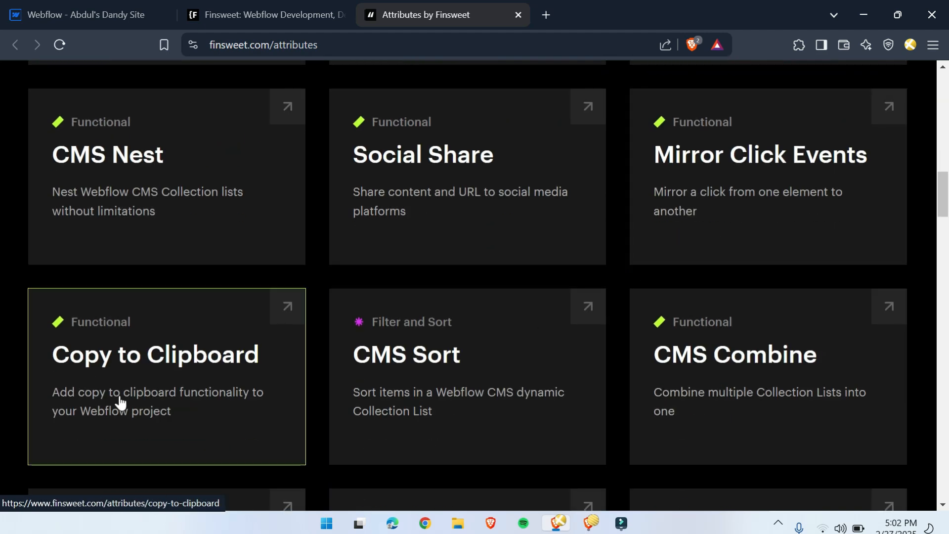
scroll(777, 364, down, 5)
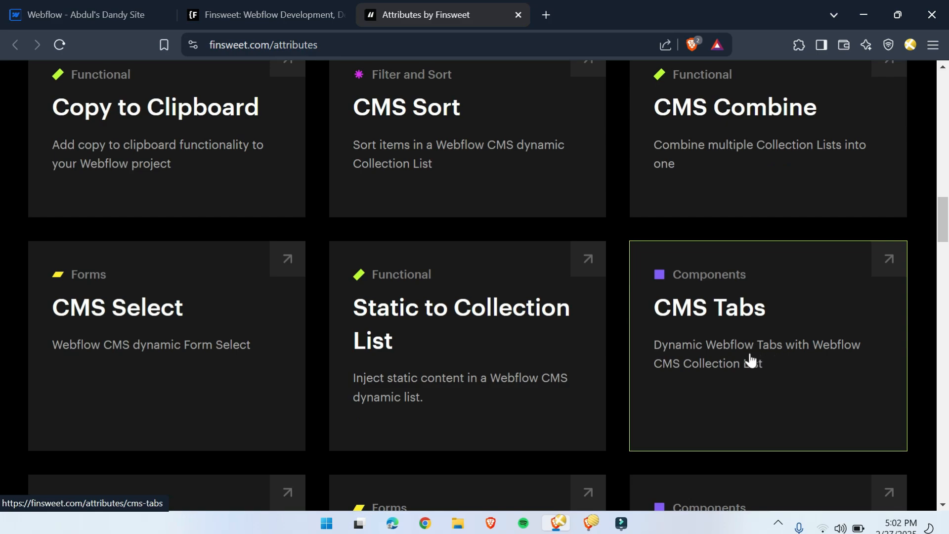
scroll(206, 373, down, 13)
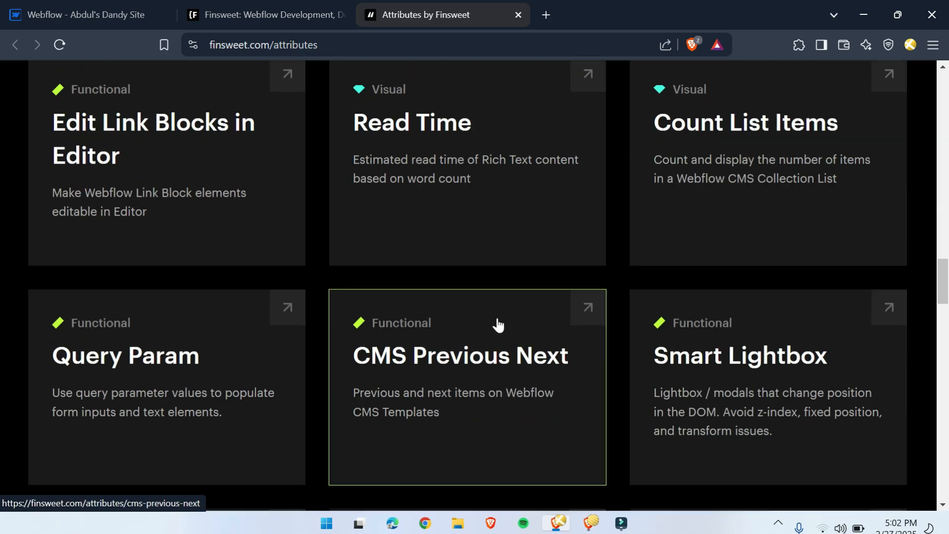
scroll(648, 371, down, 12)
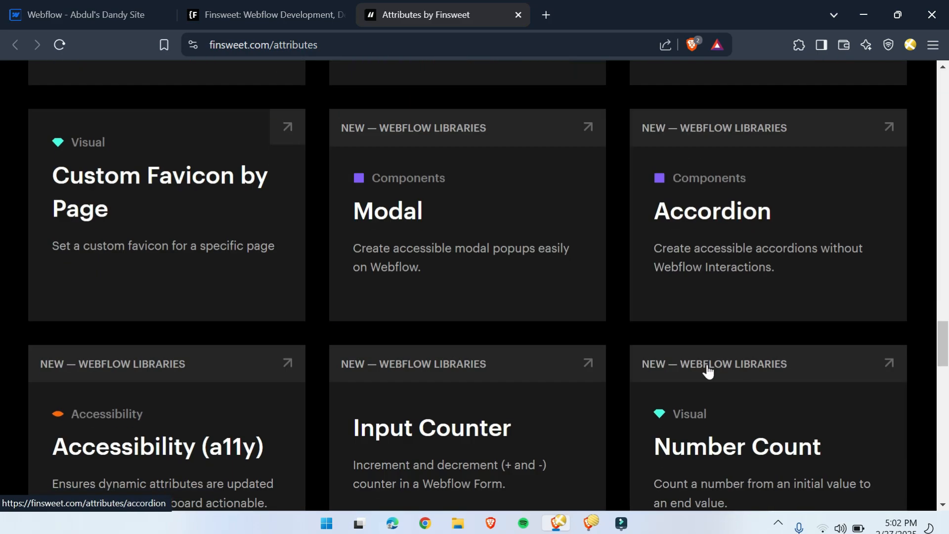
scroll(651, 335, down, 5)
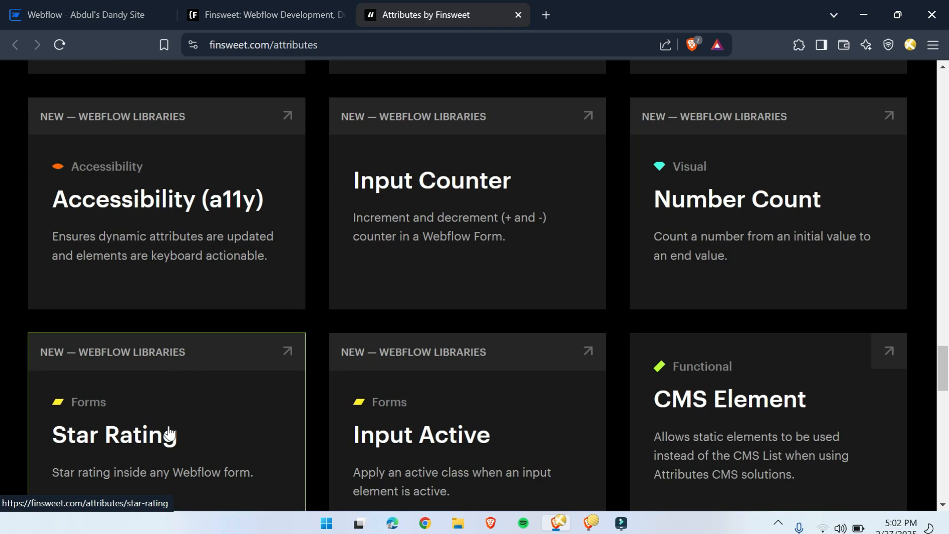
scroll(170, 434, down, 5)
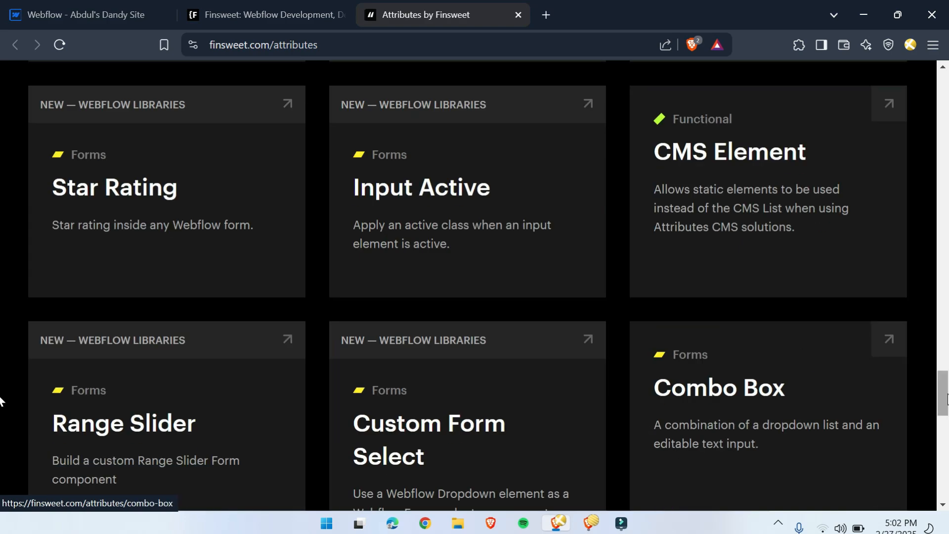
drag(944, 400, 944, 85)
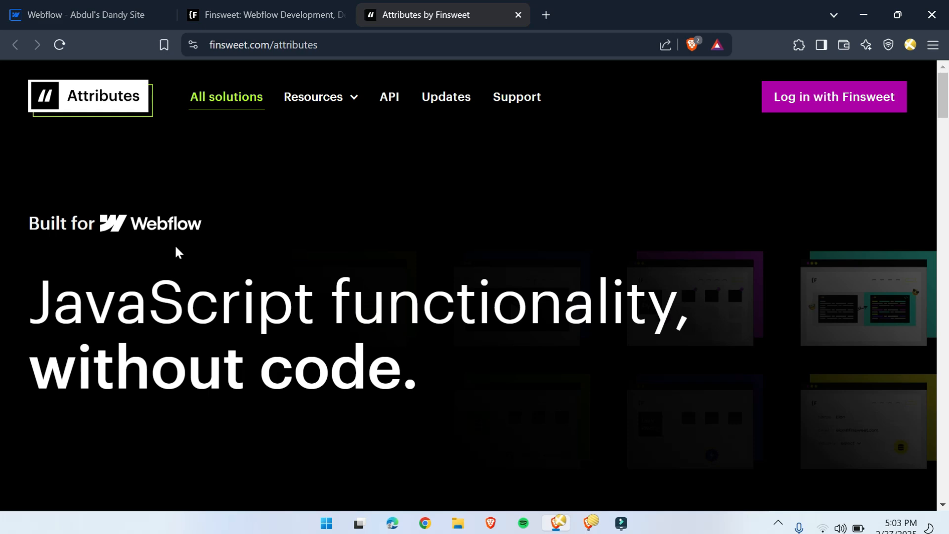
Look through the first solutions in the Attributes directory again and open the CMS Slider solution
scroll(300, 247, down, 5)
scroll(301, 247, down, 5)
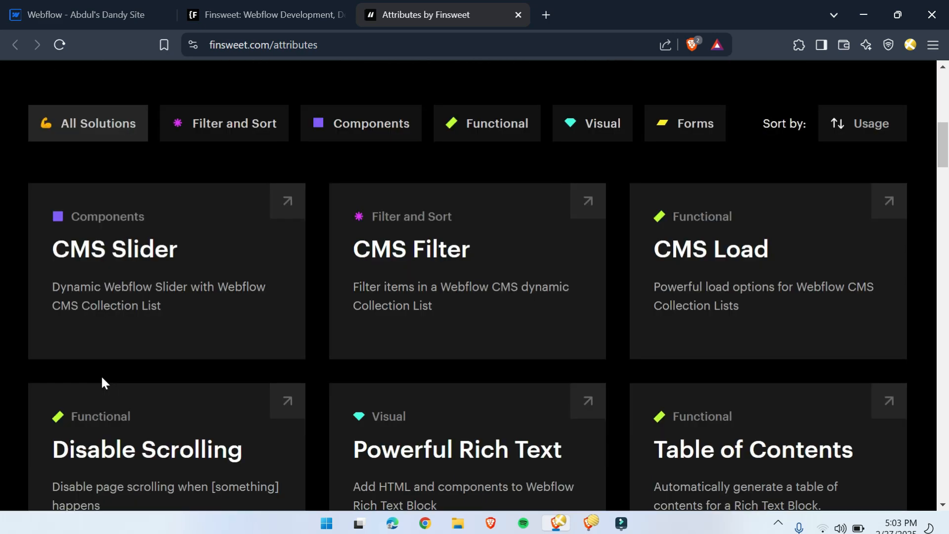
scroll(1, 353, down, 10)
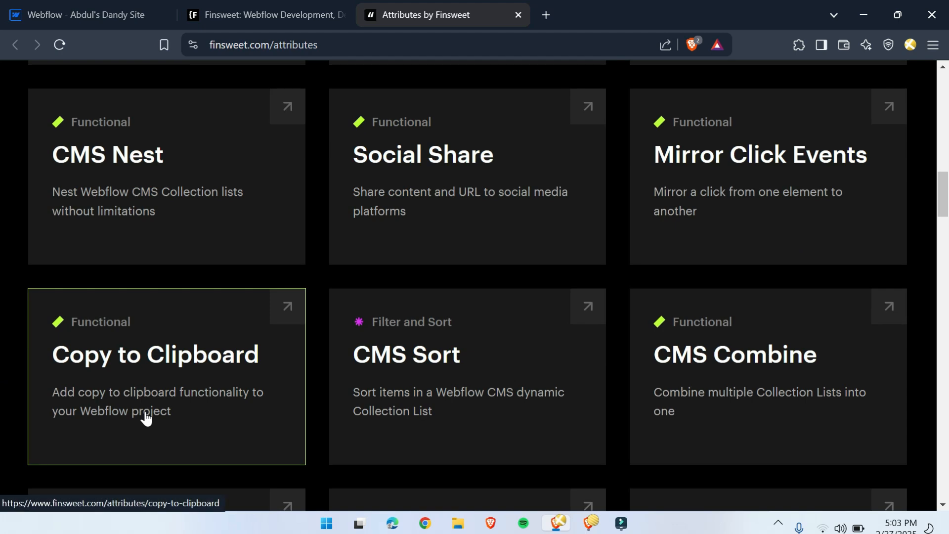
scroll(132, 398, up, 3)
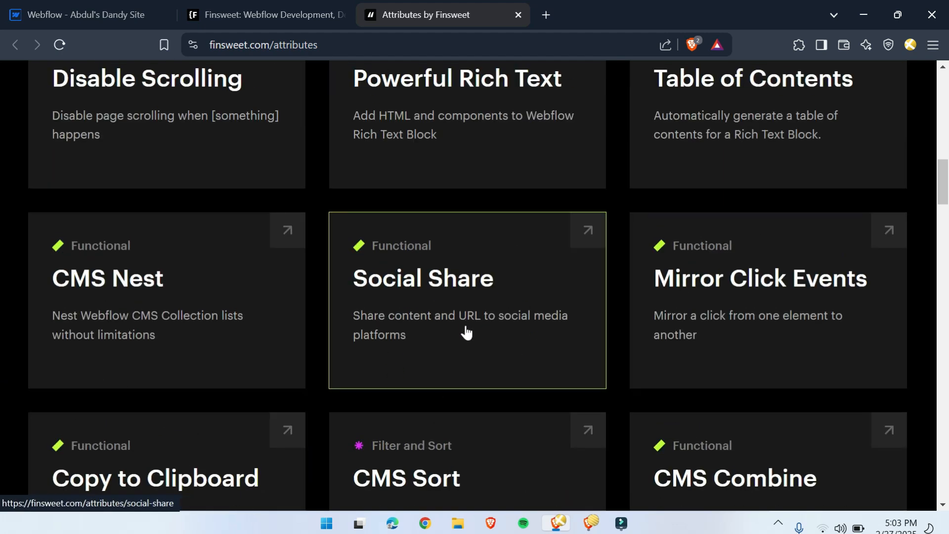
scroll(18, 294, up, 10)
scroll(17, 291, down, 3)
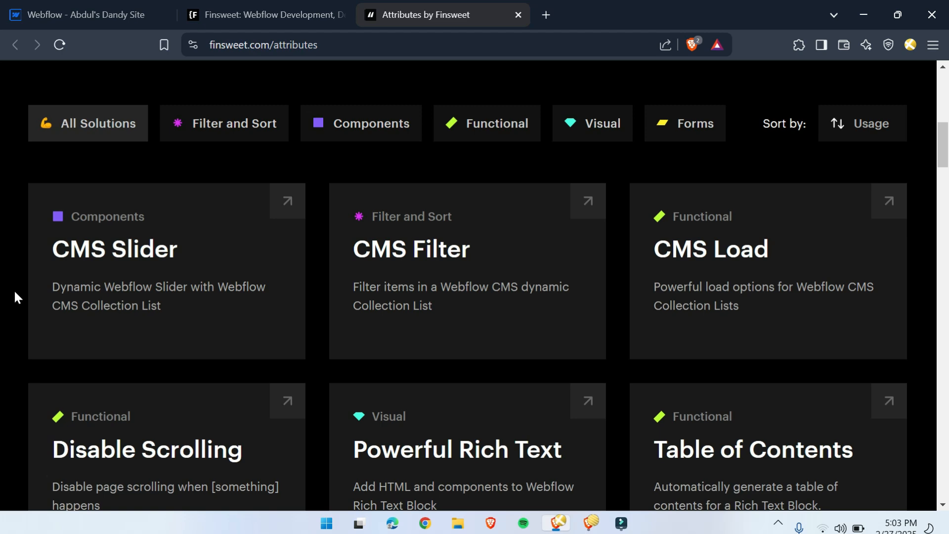
scroll(14, 290, up, 10)
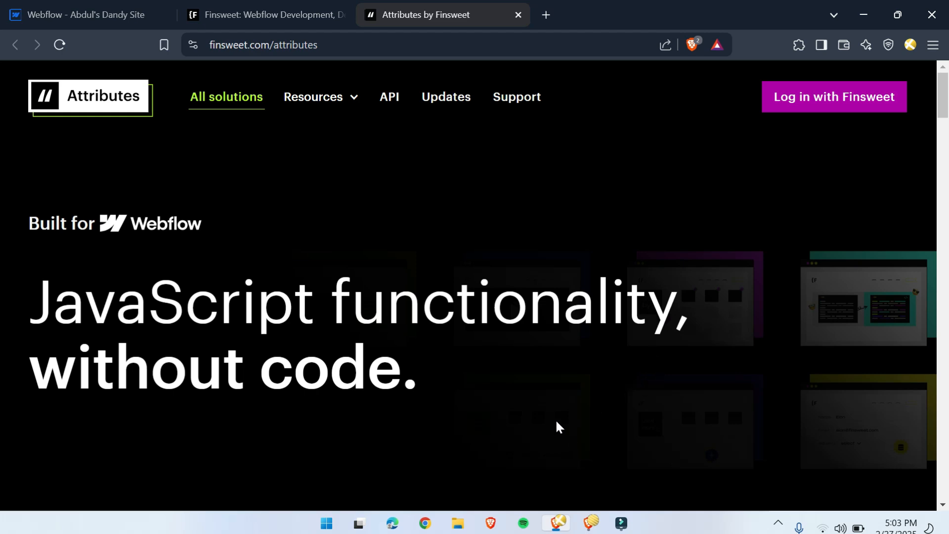
scroll(369, 206, down, 10)
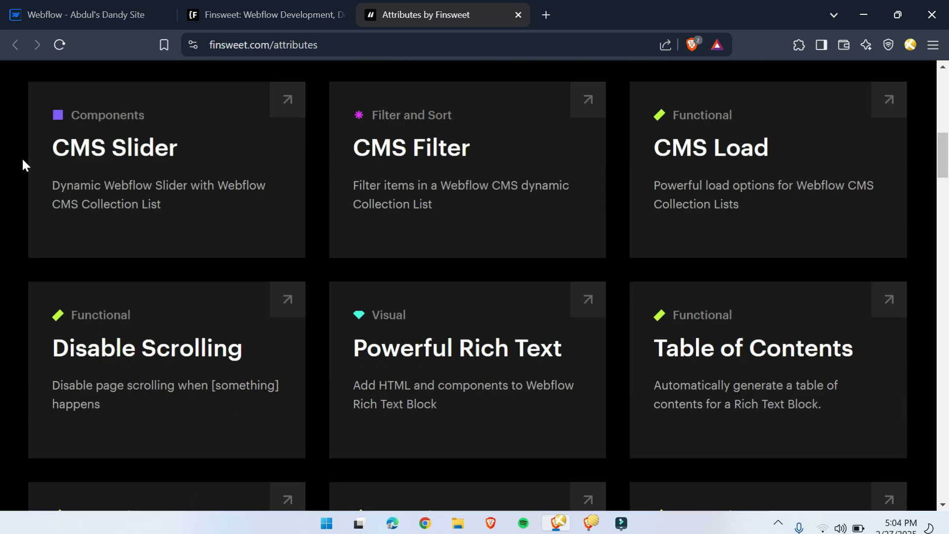
scroll(349, 384, up, 5)
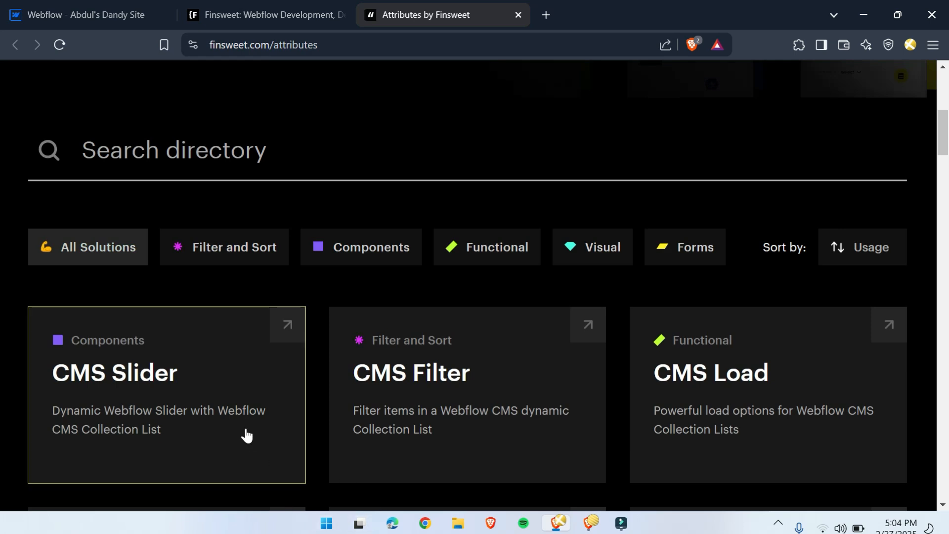
click(214, 359)
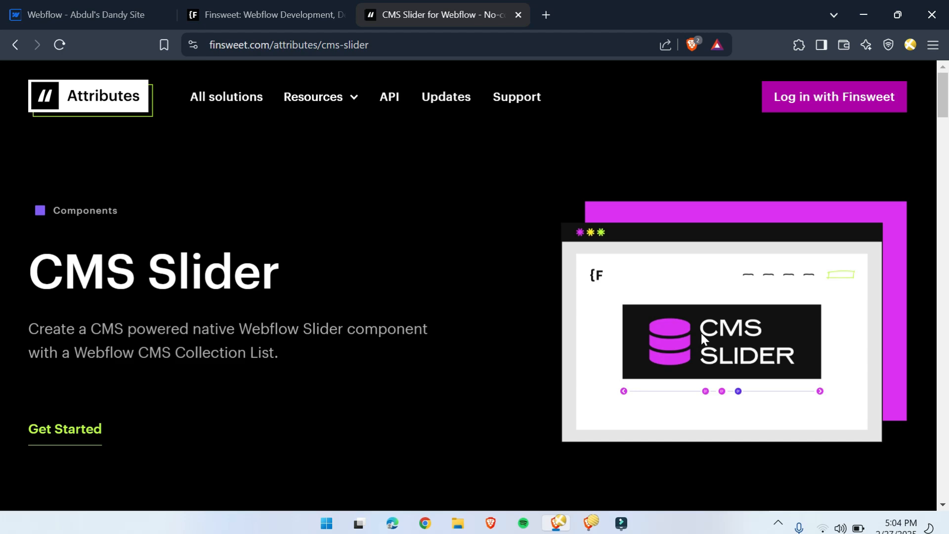
Read the CMS Slider's script and documentation sections covering the two setup steps
scroll(304, 275, down, 10)
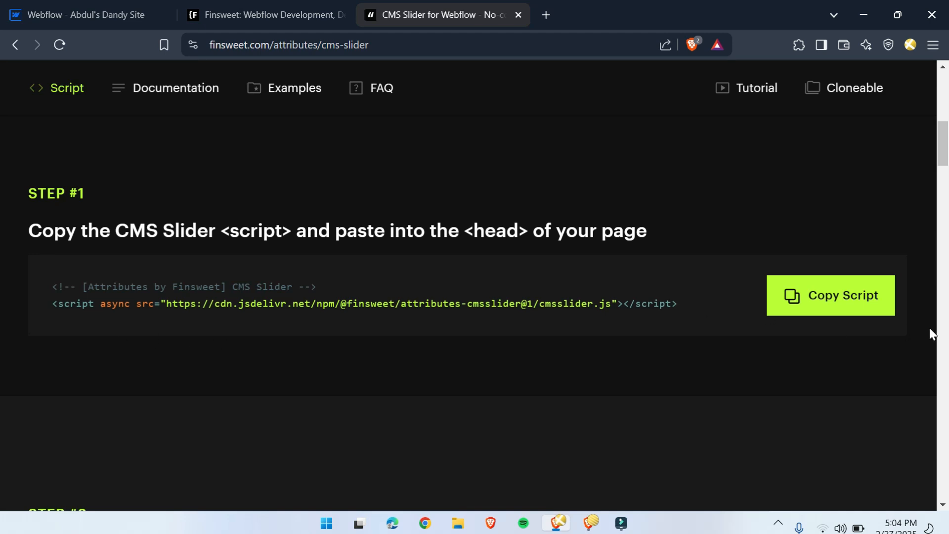
scroll(372, 333, down, 7)
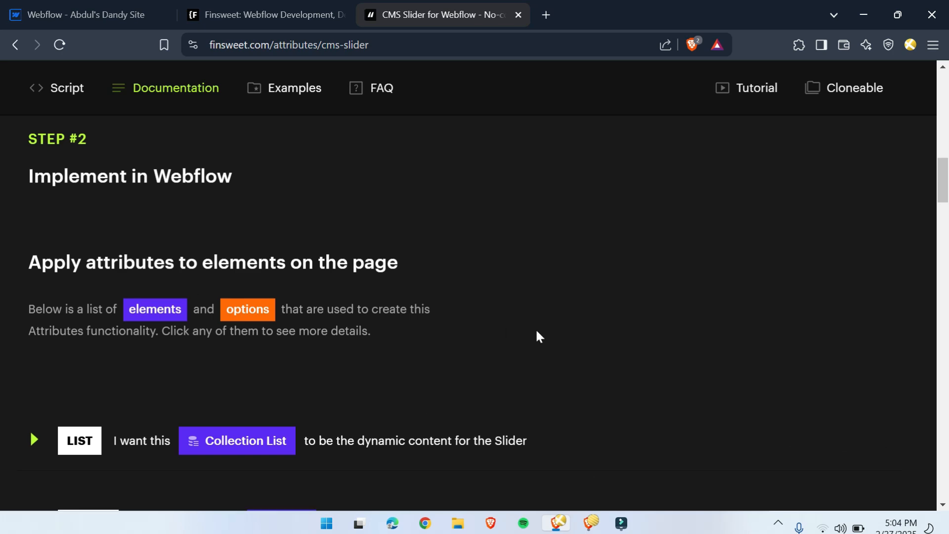
scroll(536, 335, down, 5)
key(Home)
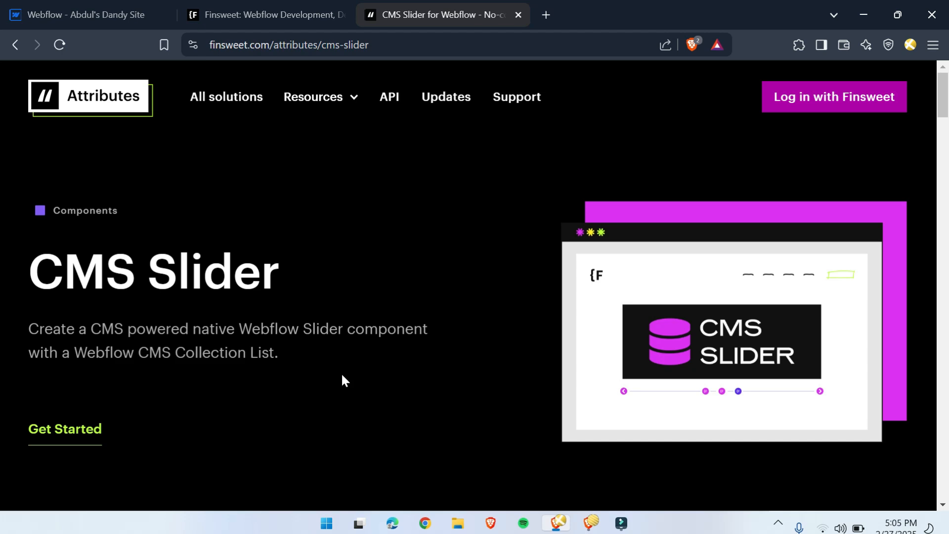
Try out the CMS Slider example by advancing its slides forward twice
scroll(341, 379, down, 20)
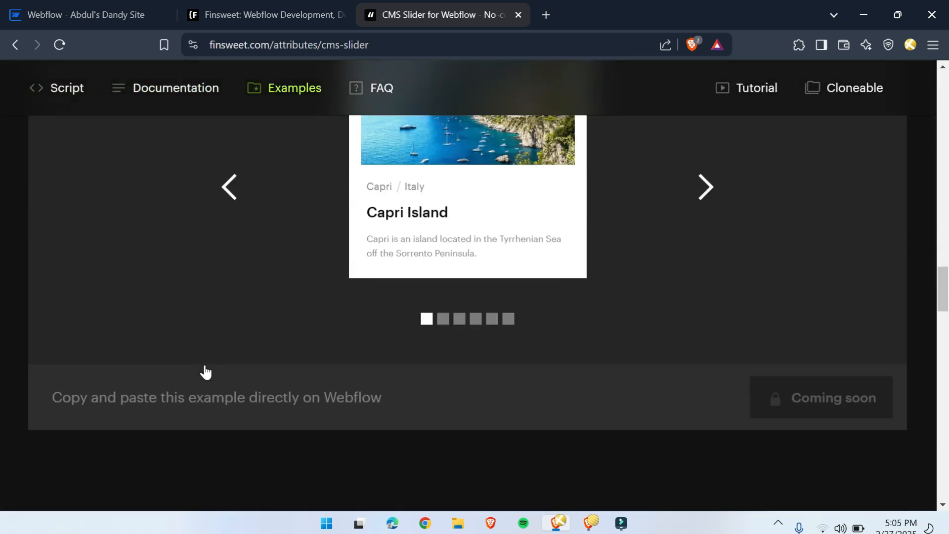
scroll(205, 372, up, 2)
click(712, 311)
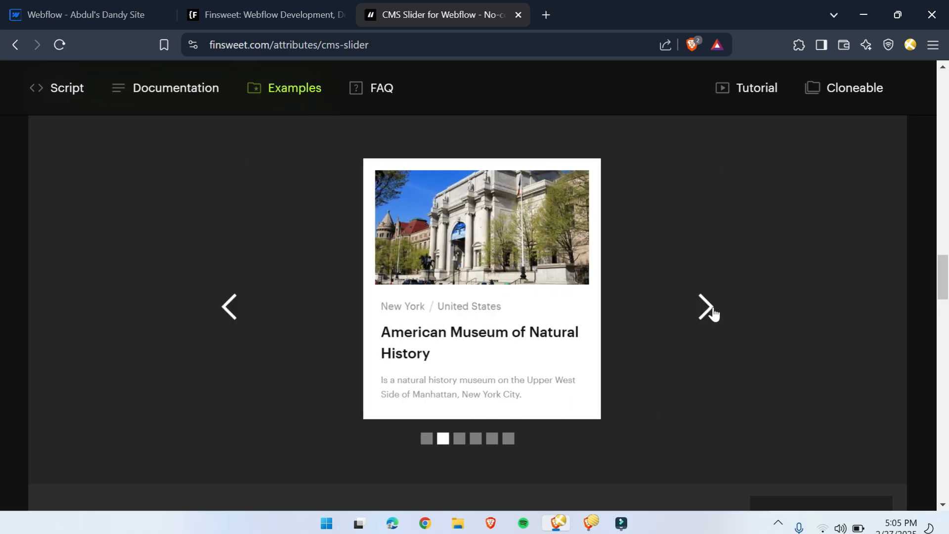
click(712, 312)
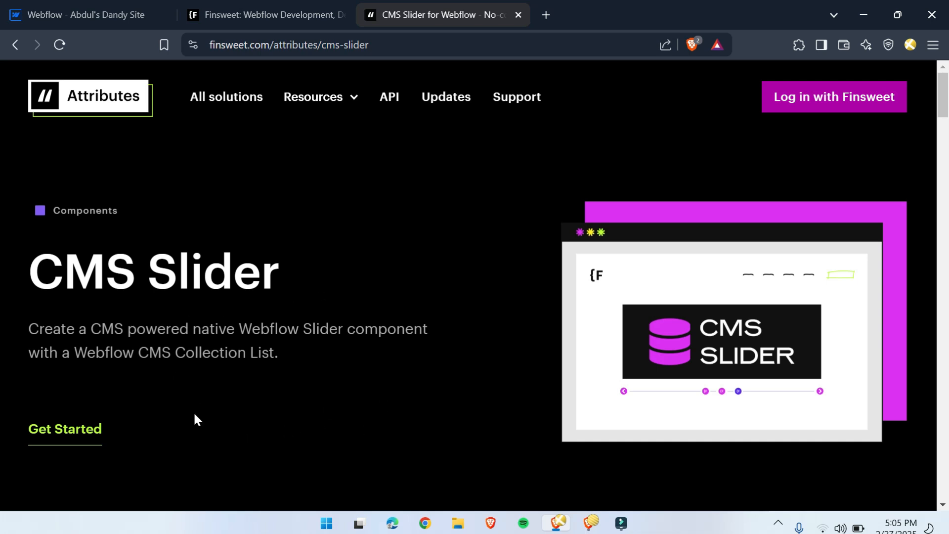
Open the All resources page for Attributes in a new browser tab and switch to it
click(350, 96)
ctrl+click(386, 149)
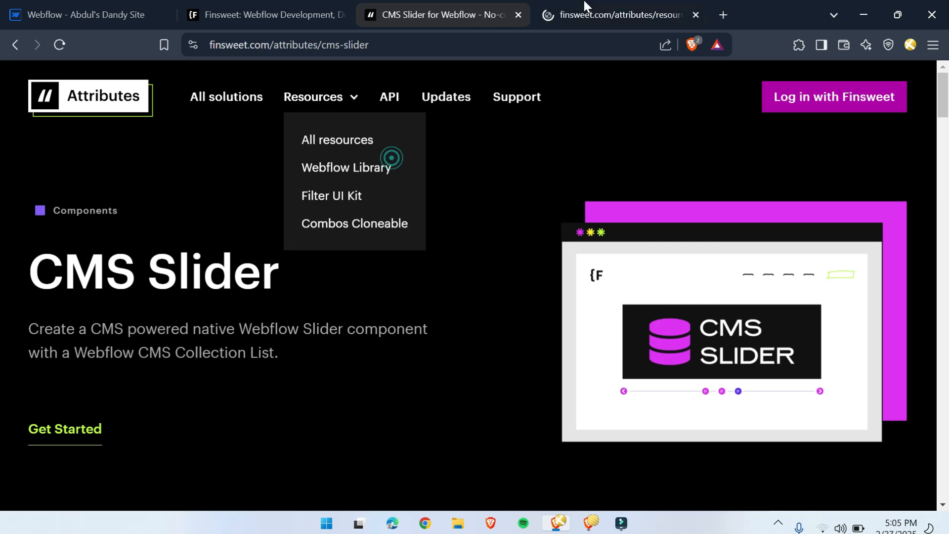
click(595, 6)
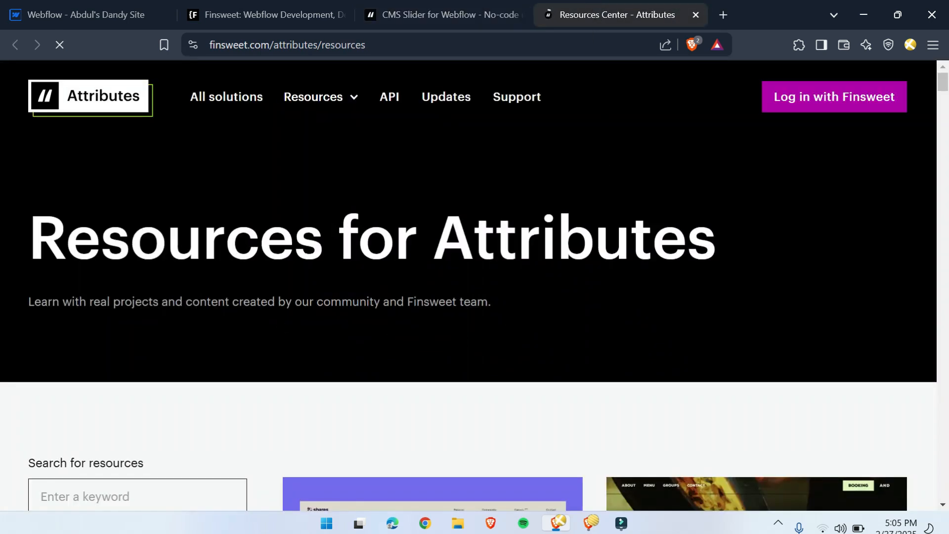
click(438, 12)
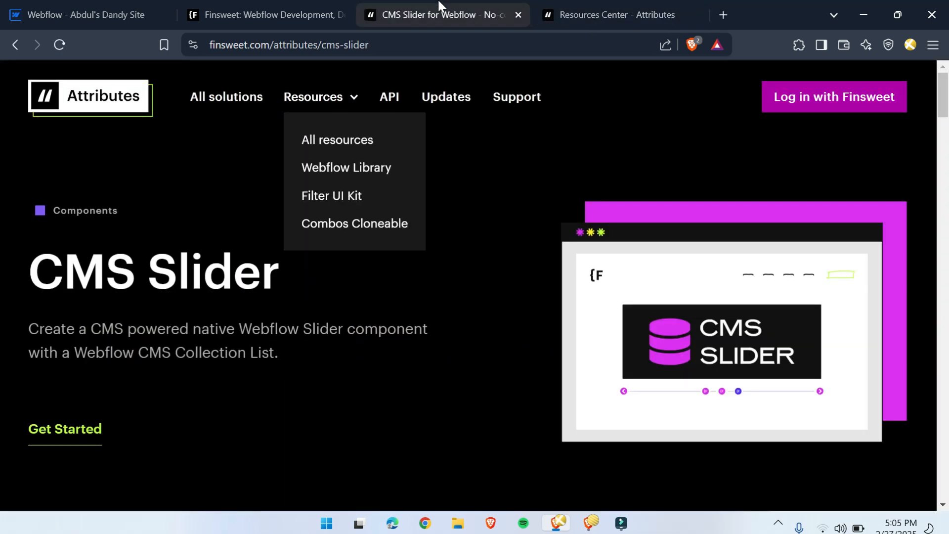
click(553, 3)
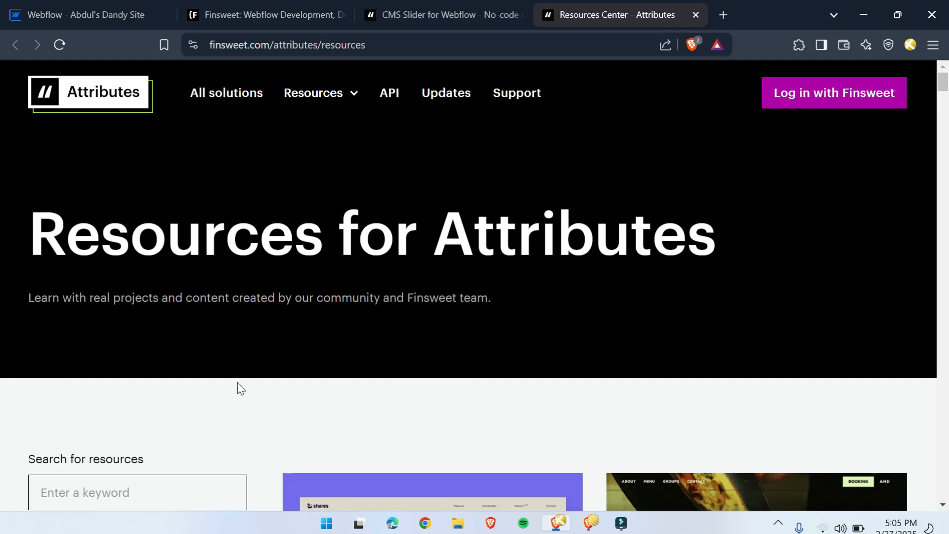
Find the CMS Interactive Slider among the Attributes resources, open its cloneable page and review the project's preview and description
scroll(503, 168, down, 5)
scroll(503, 168, down, 20)
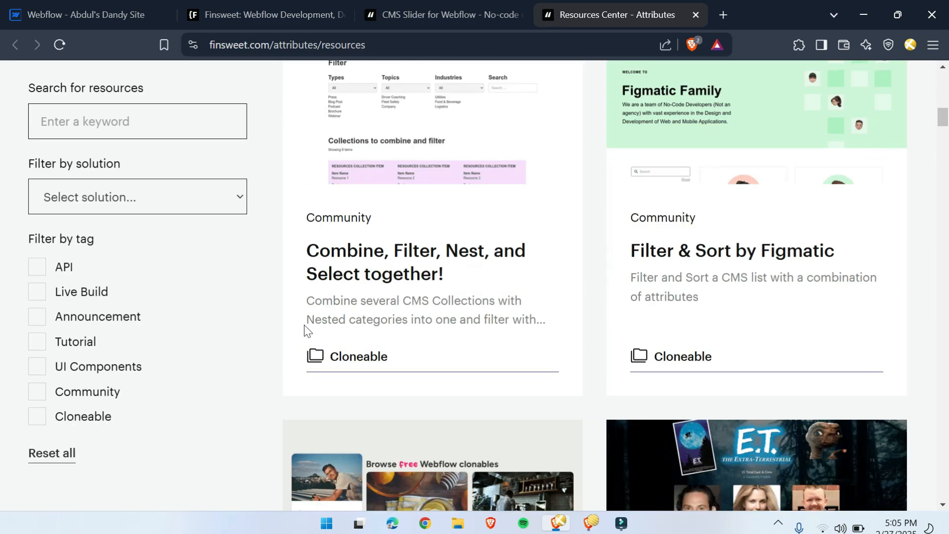
scroll(536, 401, up, 7)
scroll(396, 398, down, 14)
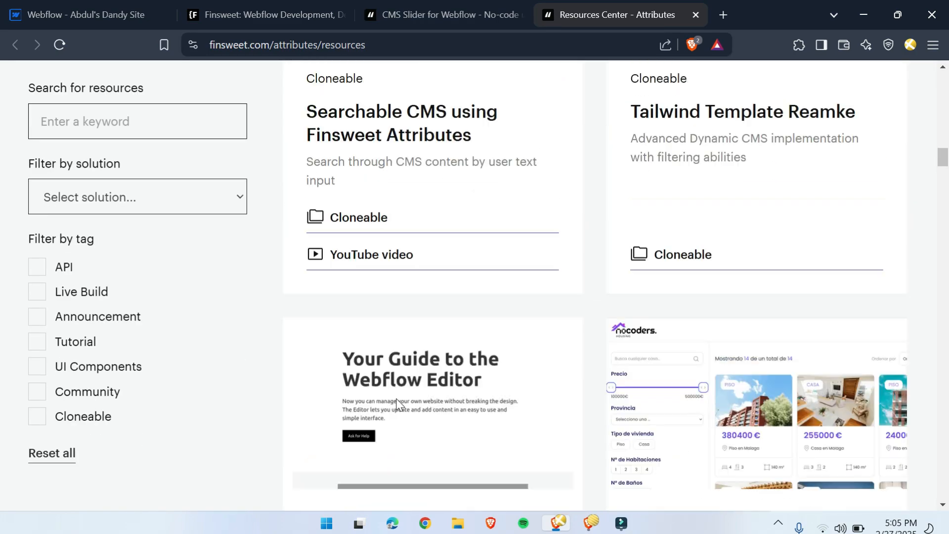
scroll(396, 399, down, 10)
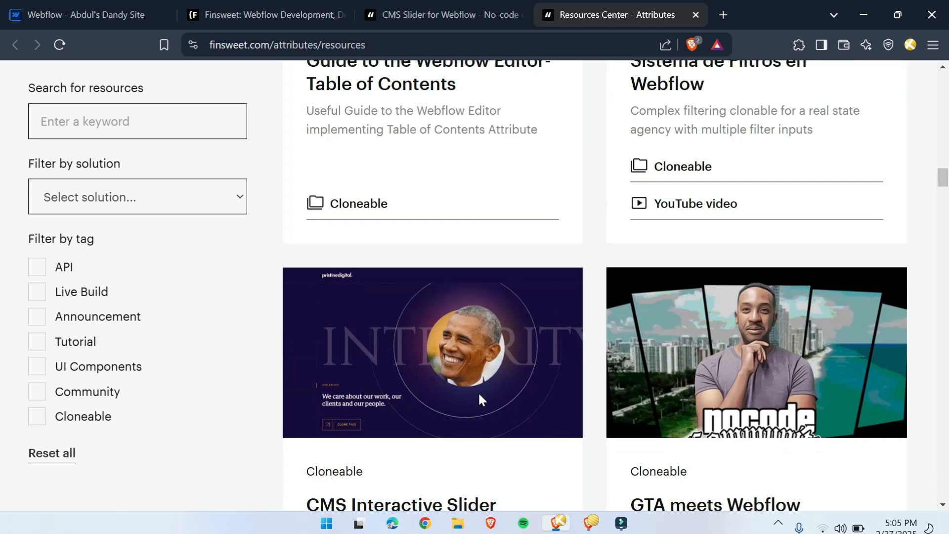
scroll(479, 391, down, 4)
scroll(458, 360, up, 2)
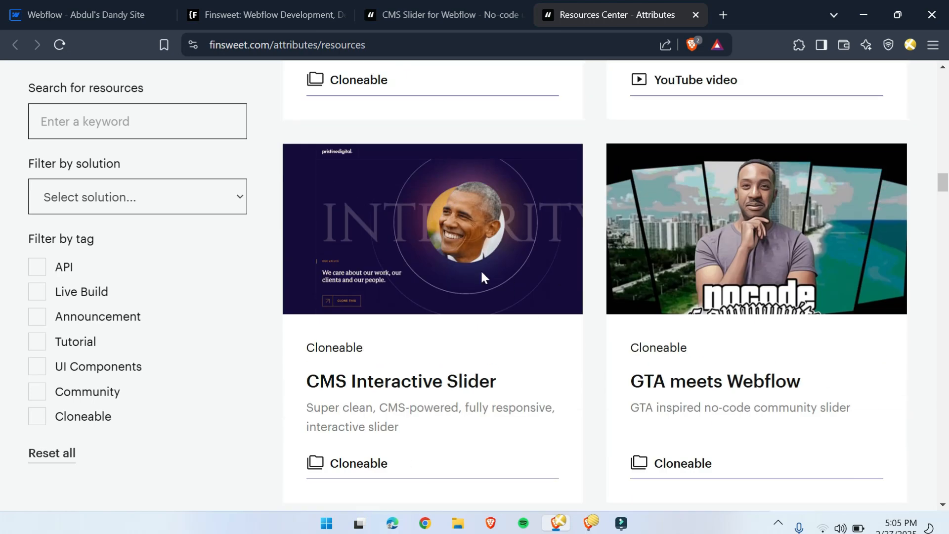
click(374, 468)
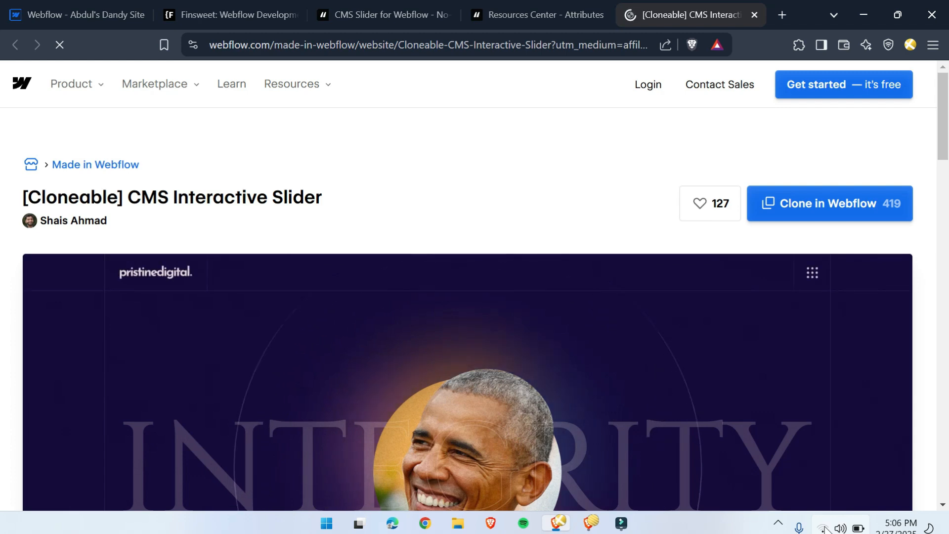
scroll(455, 261, down, 7)
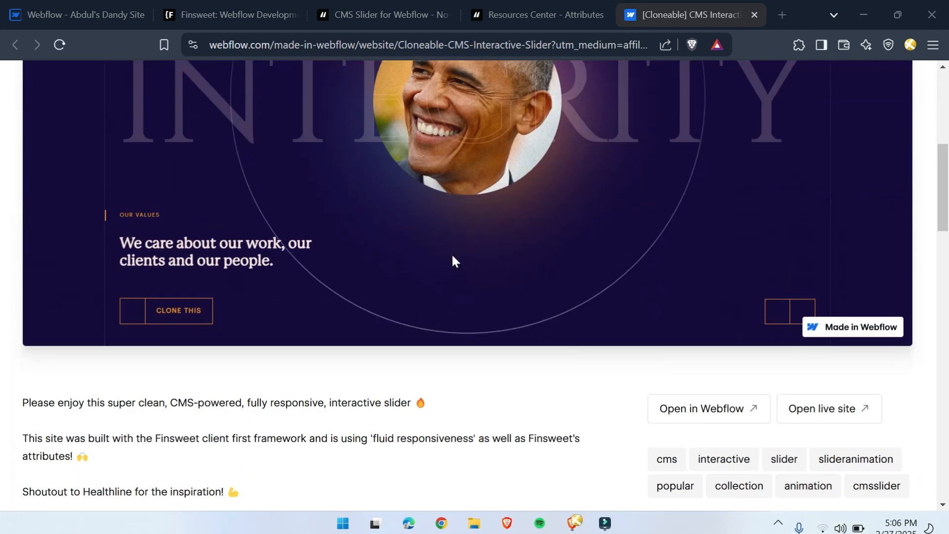
scroll(455, 261, down, 2)
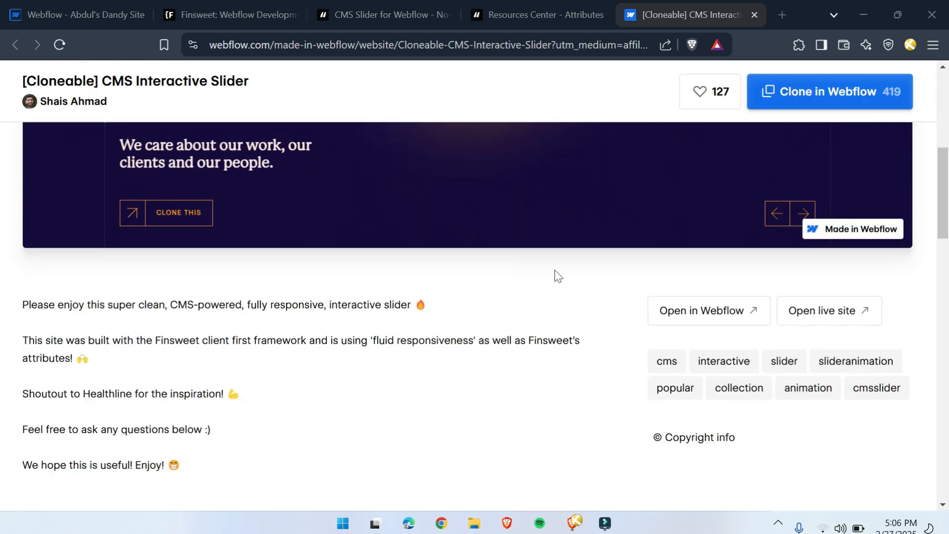
Open the CMS Interactive Slider project in Webflow in a new browser tab and advance the cloneable page's preview slider three times
middle_click(729, 322)
scroll(490, 446, up, 7)
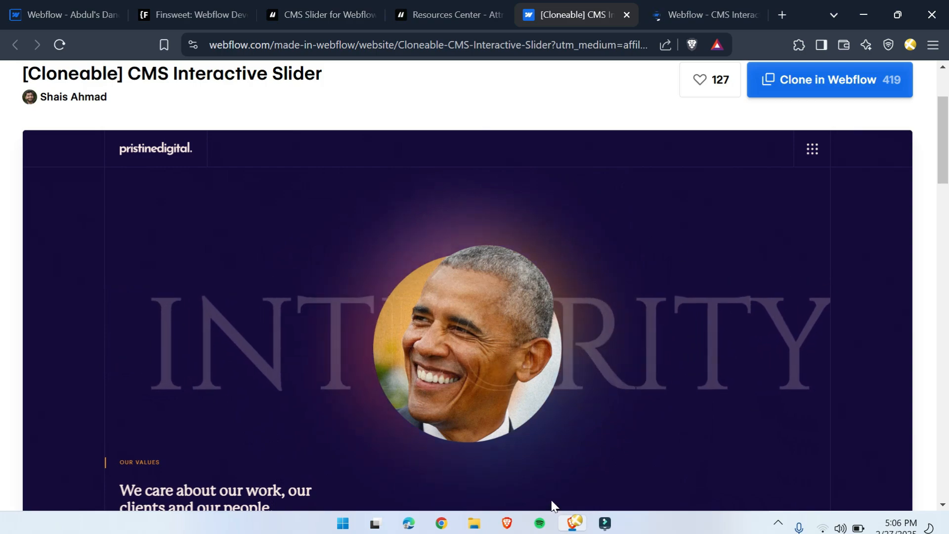
scroll(776, 398, down, 4)
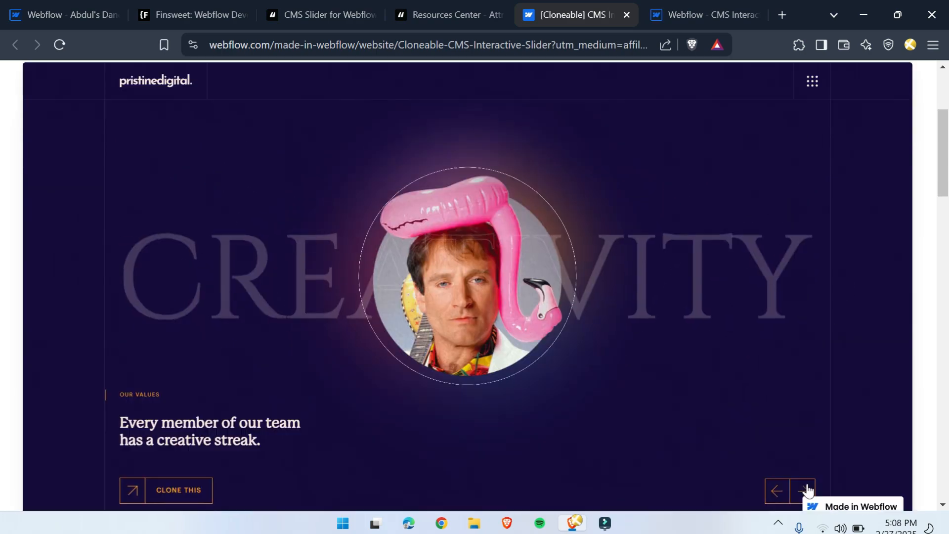
click(804, 491)
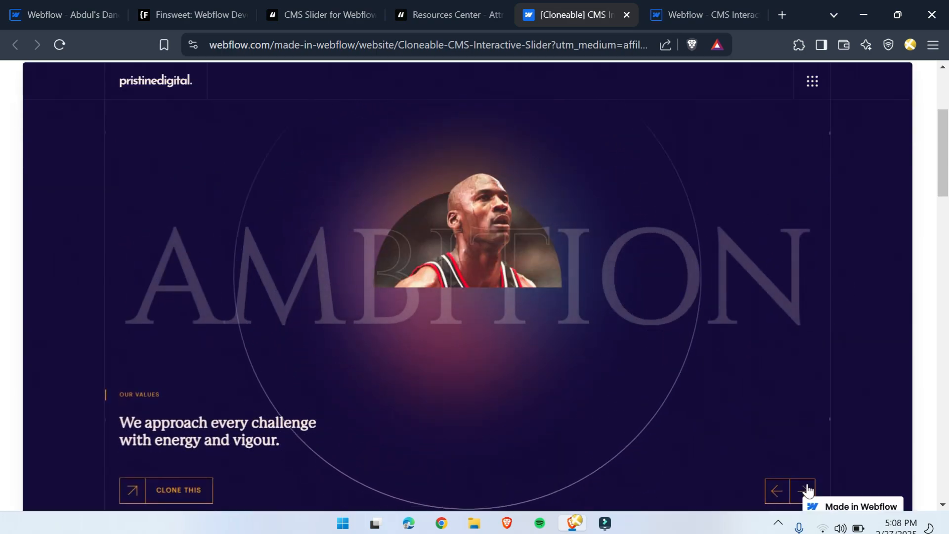
click(807, 490)
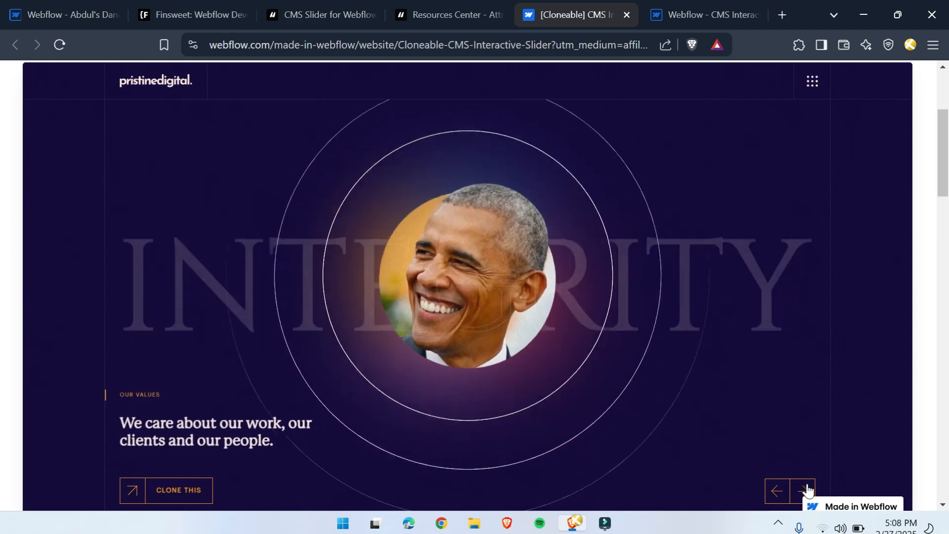
click(807, 489)
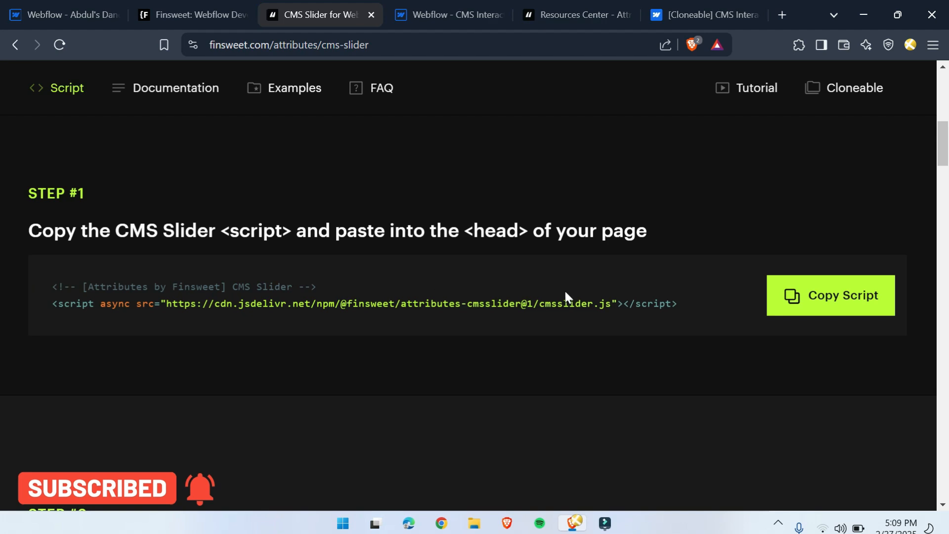
Expand the List element in the CMS Slider documentation, copy its attribute name and review the description and illustration
scroll(324, 345, down, 10)
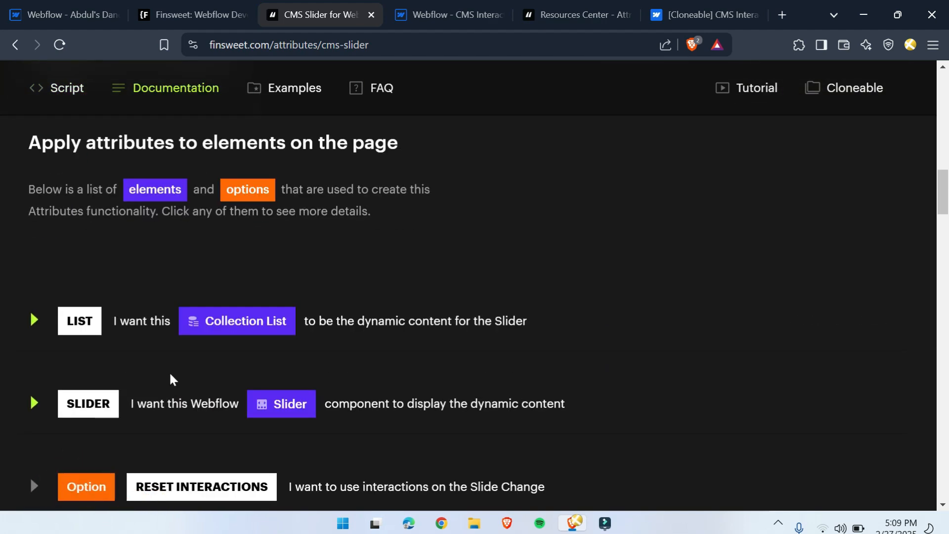
scroll(529, 309, down, 3)
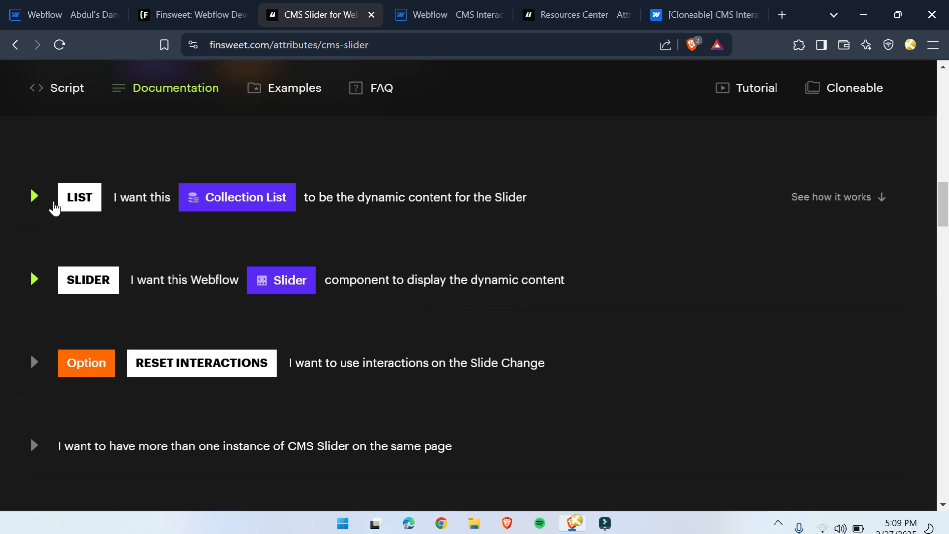
click(33, 198)
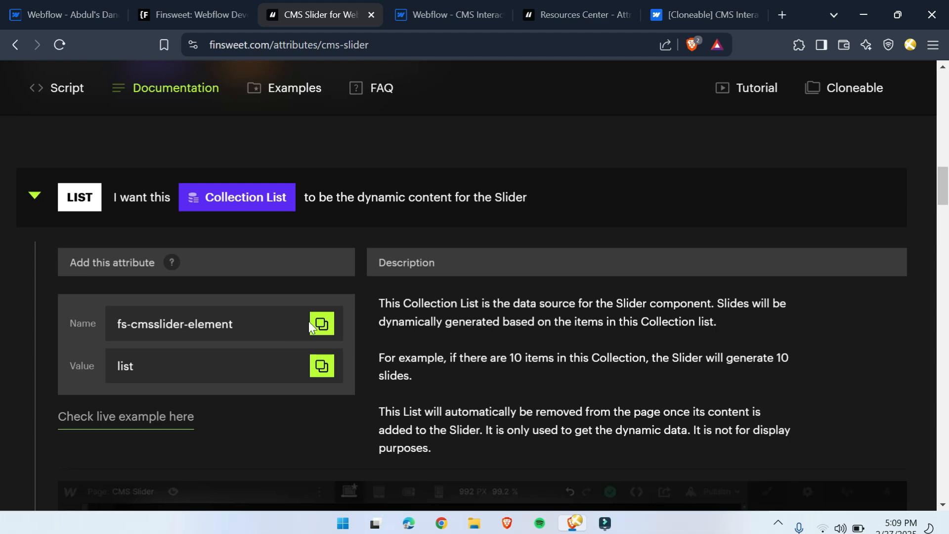
click(321, 324)
scroll(402, 286, down, 7)
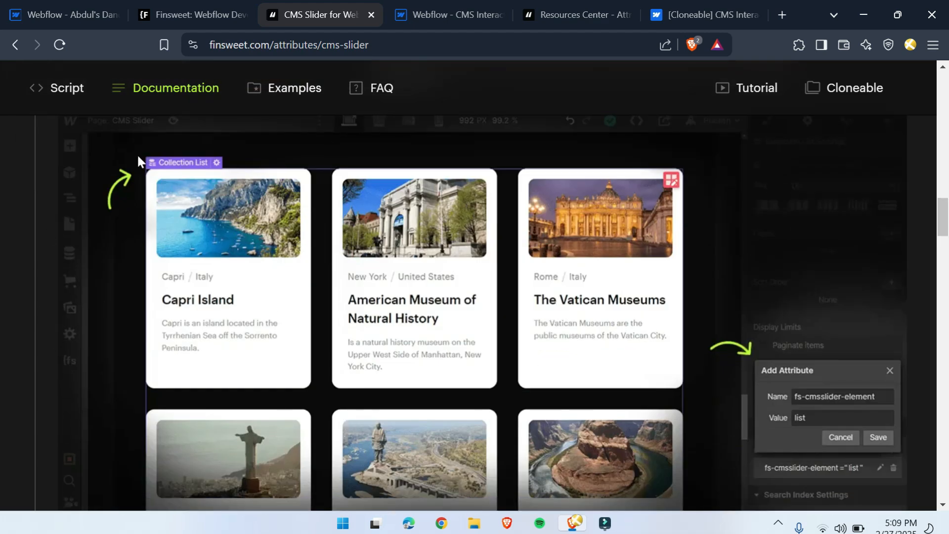
scroll(286, 475, up, 5)
In the Webflow preview of the slider project, select collection-slider_list inside collection-slider_wrapper and show its custom attributes
click(482, 1)
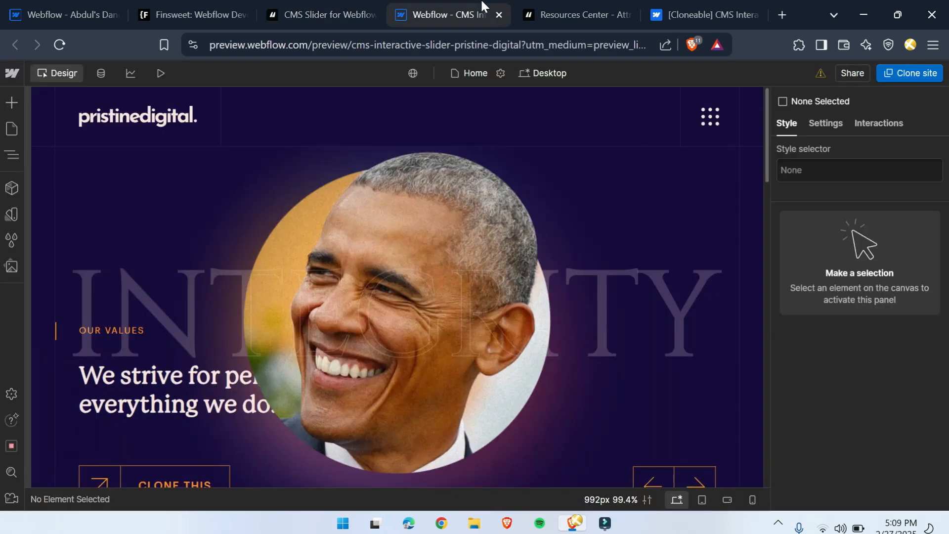
click(7, 157)
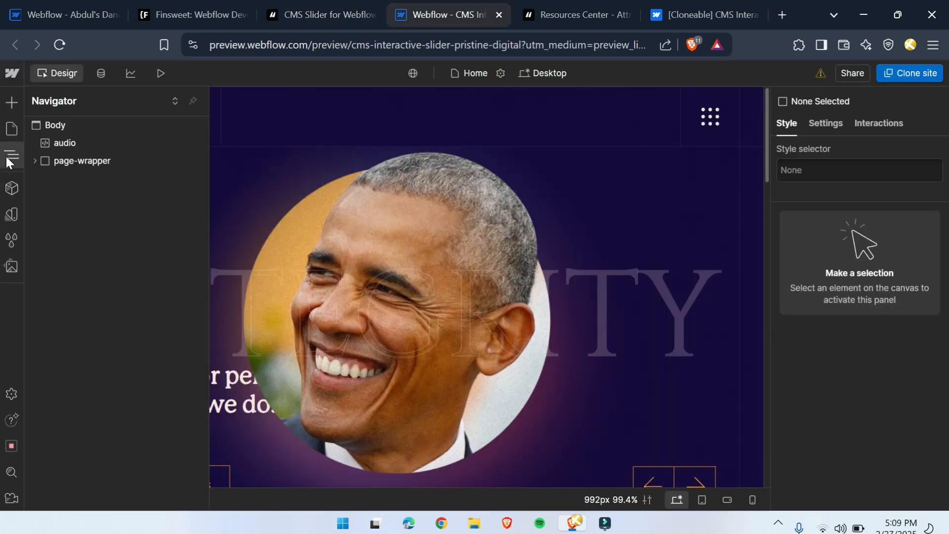
click(34, 161)
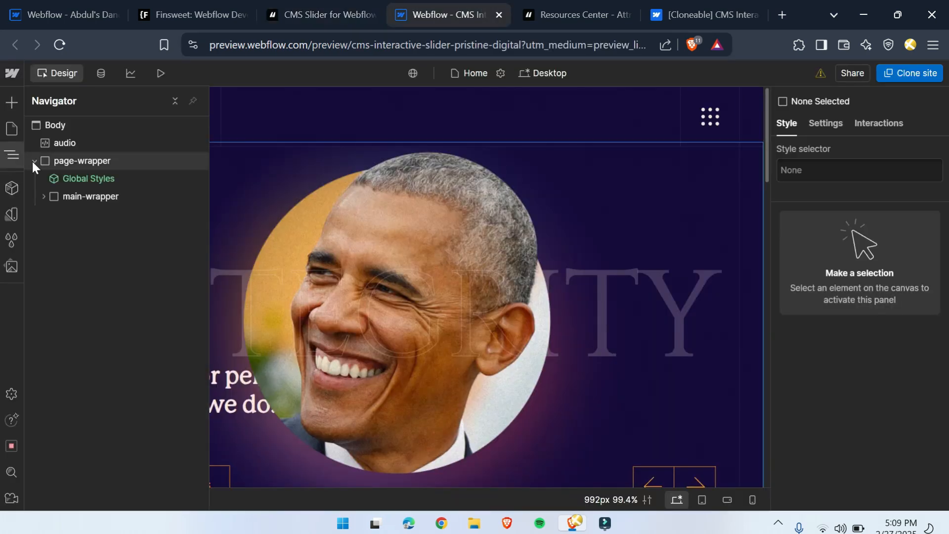
click(43, 197)
click(104, 285)
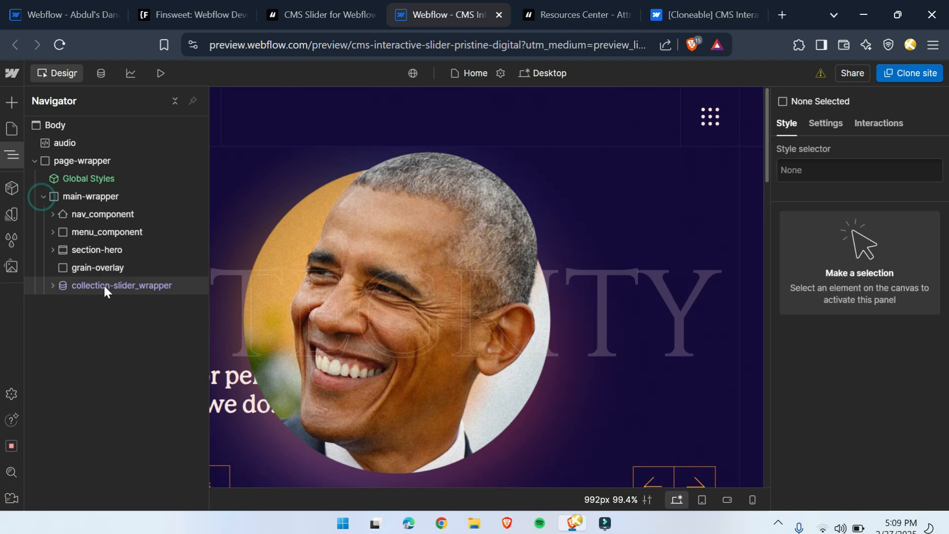
click(52, 286)
click(124, 303)
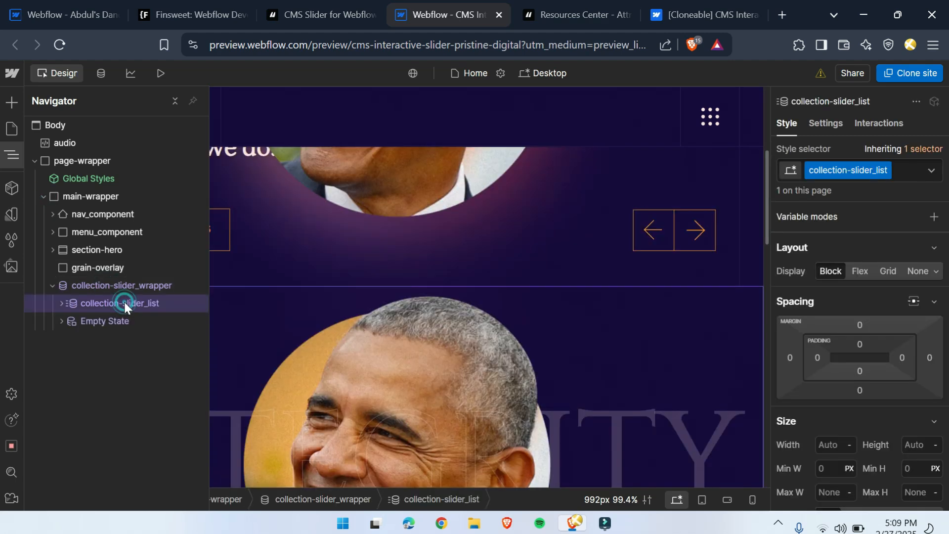
click(830, 123)
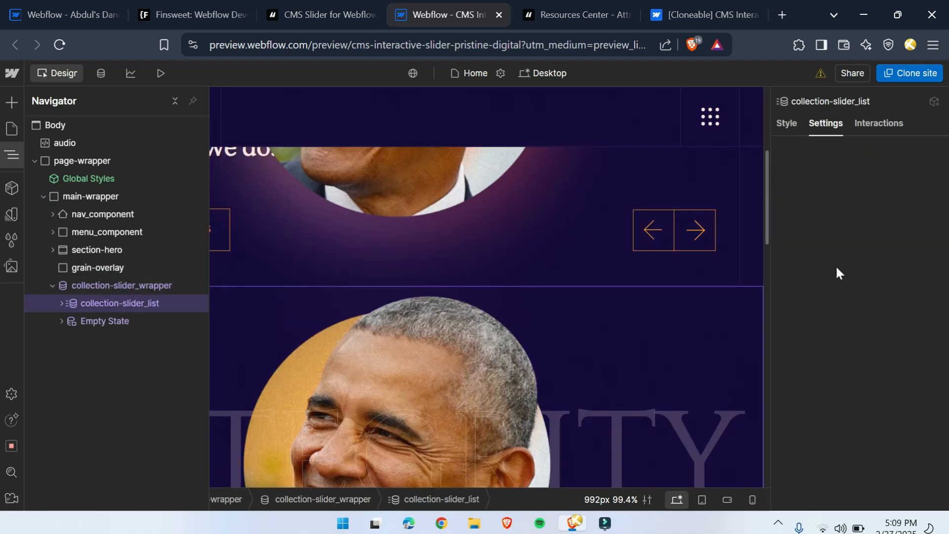
scroll(851, 380, down, 5)
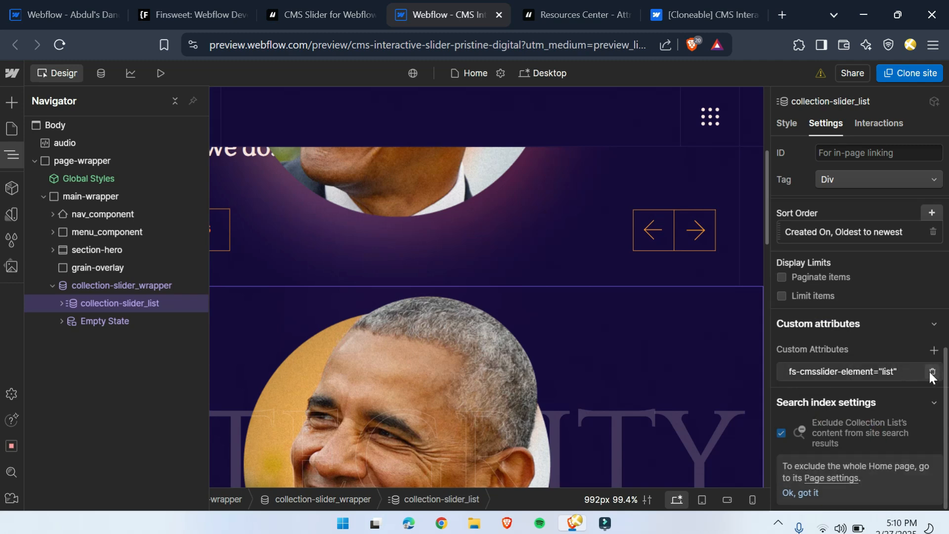
Delete collection-slider_list's custom attribute and add a new one with the name fs-cmsslider-element copied from the Finsweet documentation
click(933, 373)
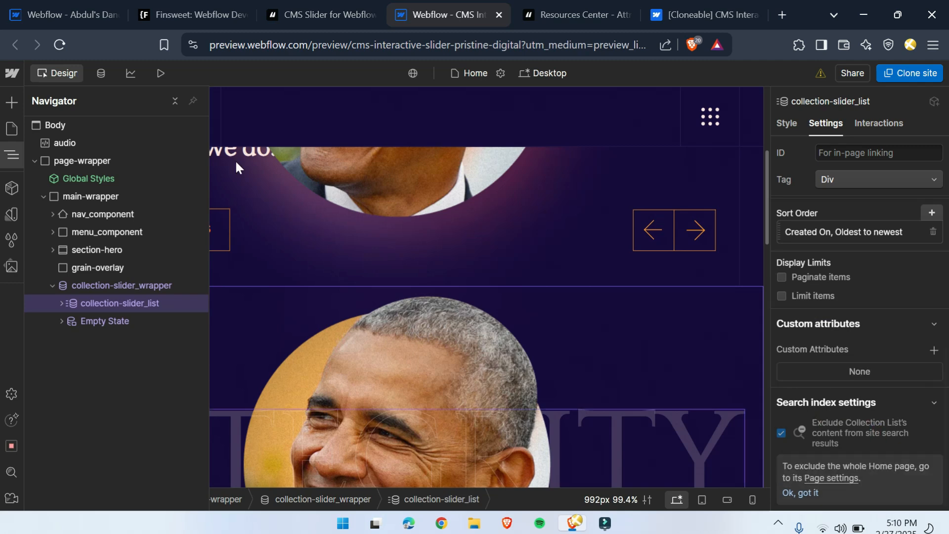
click(315, 13)
click(325, 204)
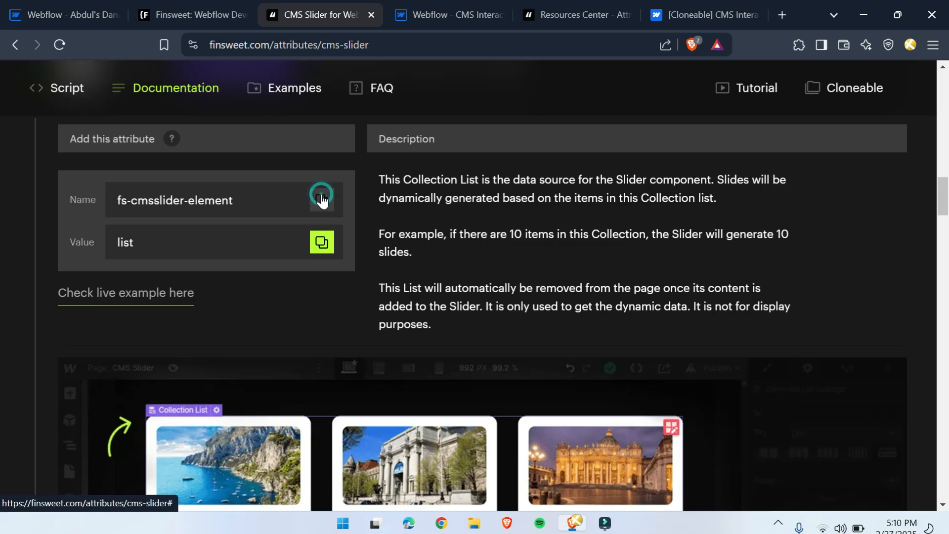
click(434, 7)
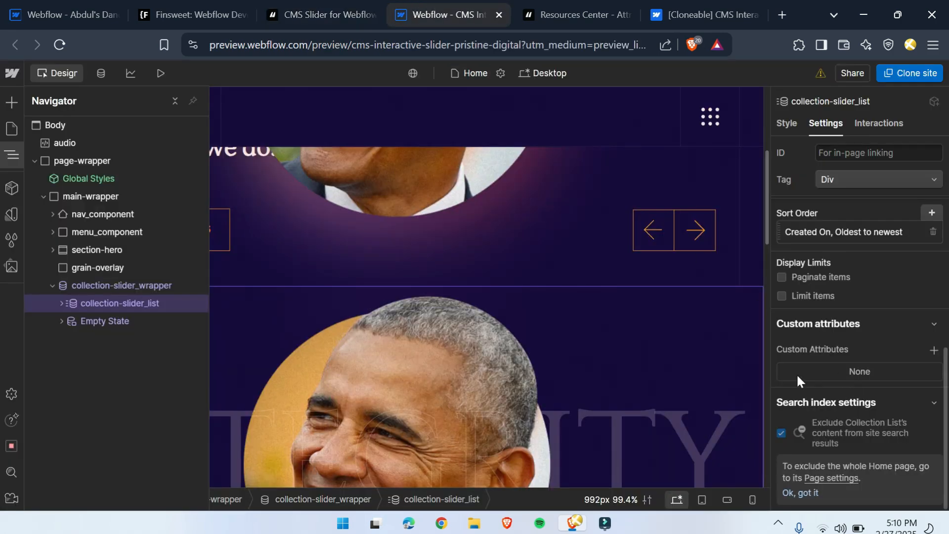
click(934, 351)
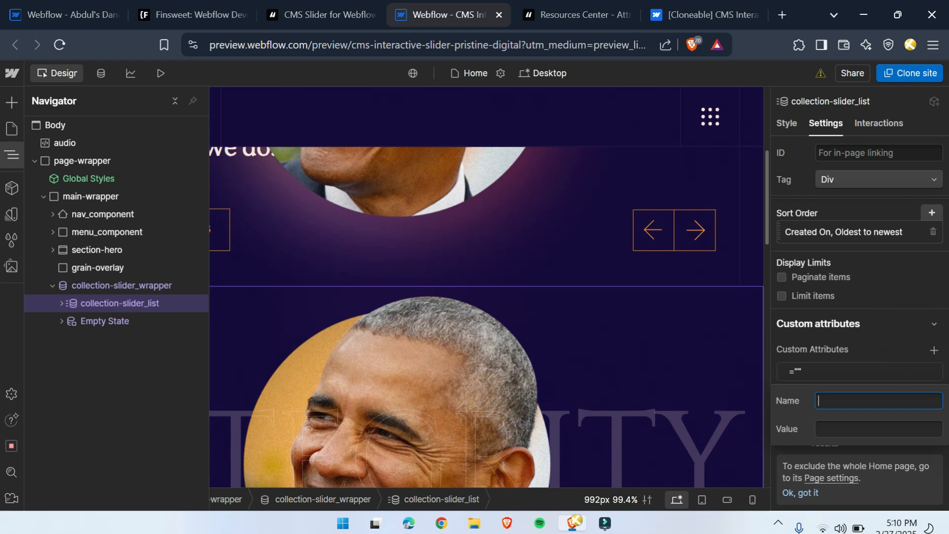
key(ctrl+v)
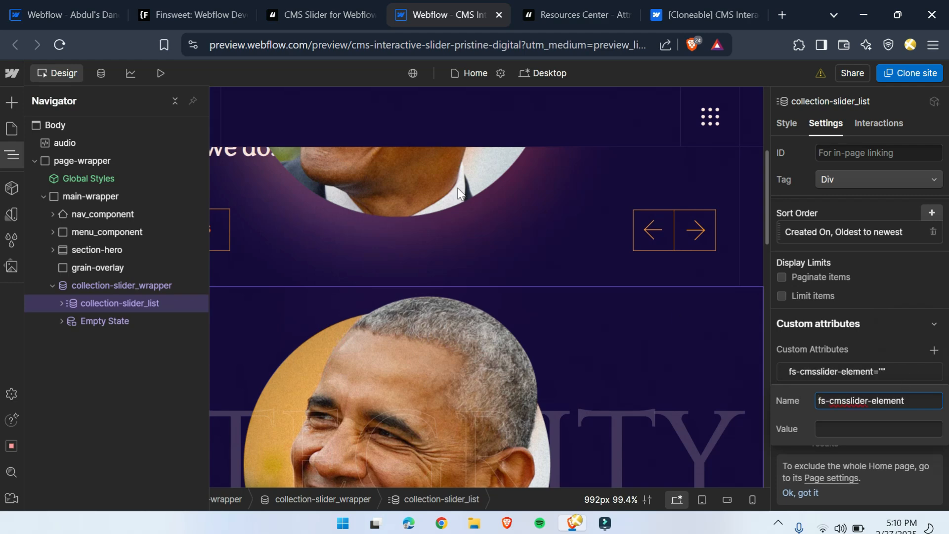
Set the new custom attribute's value to list, copied from the Finsweet documentation, and close the attribute editor
click(312, 14)
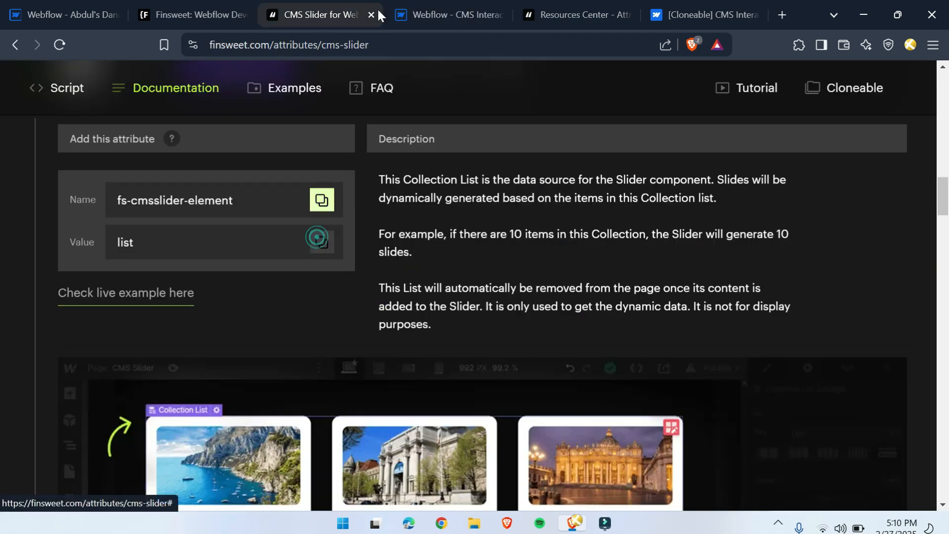
click(434, 15)
click(822, 431)
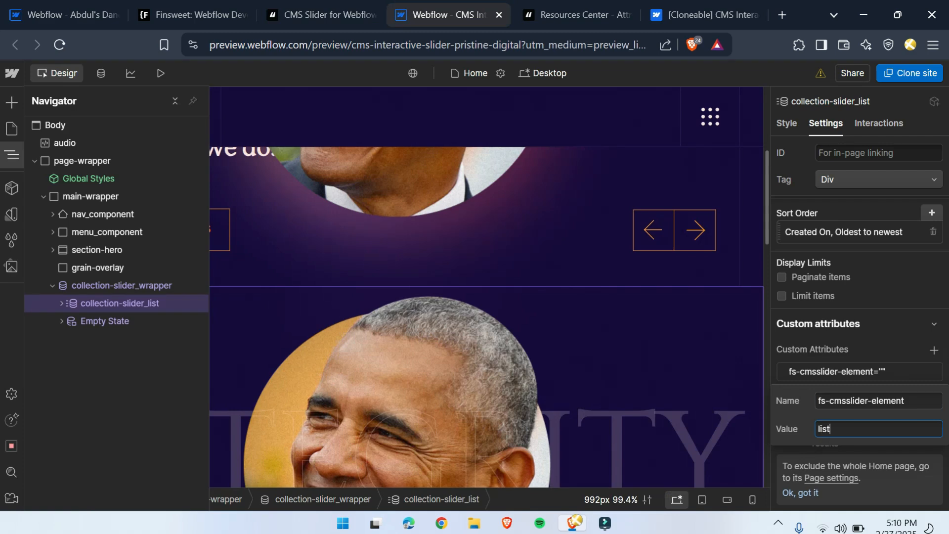
text(list)
click(870, 339)
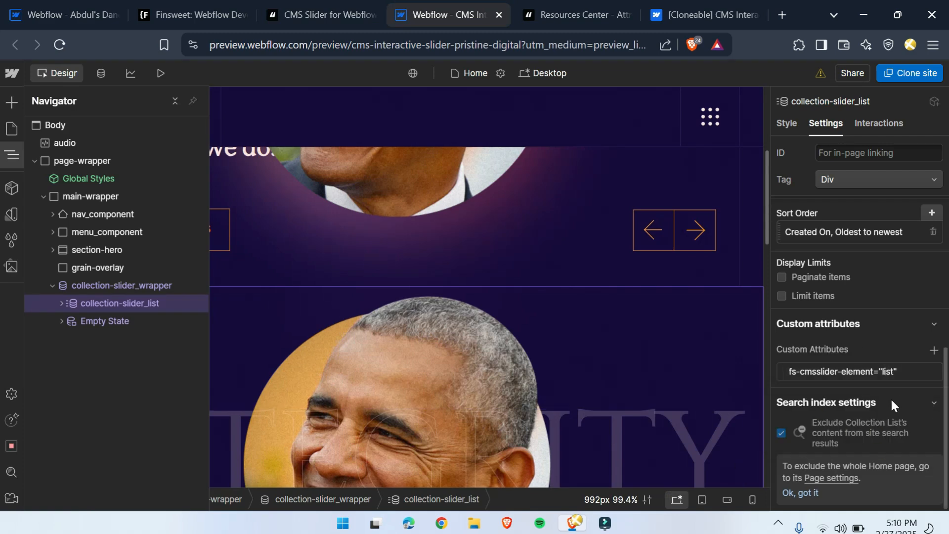
Compare the List attribute with the Finsweet documentation, then expand the Slider element there and read its attribute and description
click(326, 15)
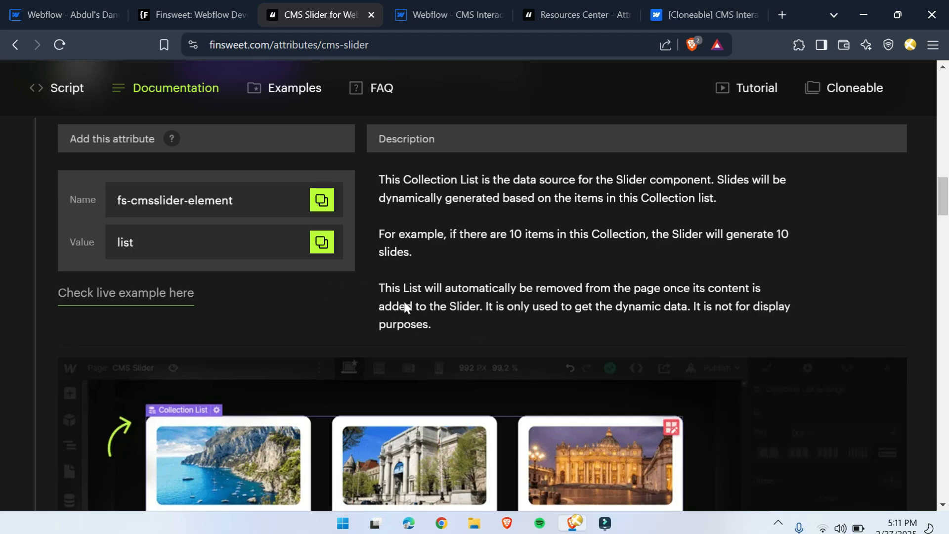
click(445, 15)
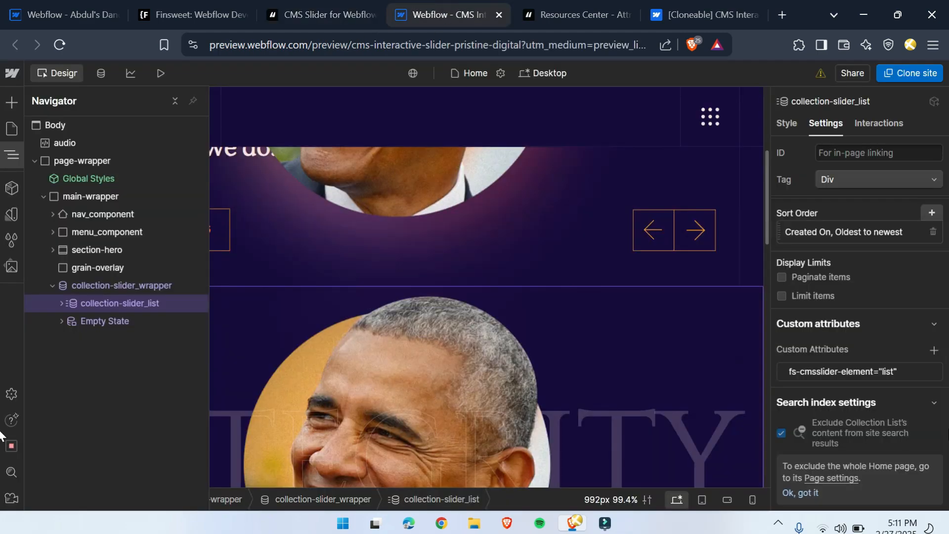
click(314, 6)
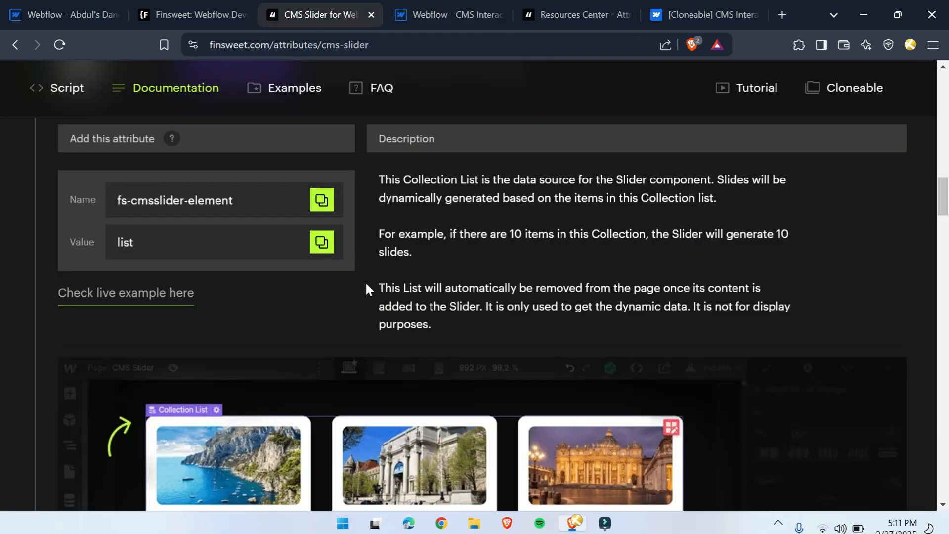
scroll(268, 325, down, 10)
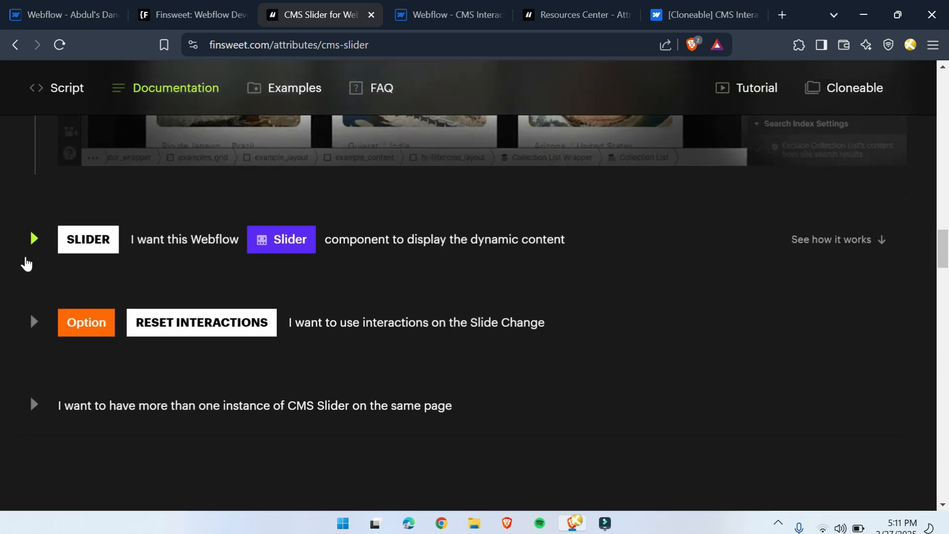
click(32, 239)
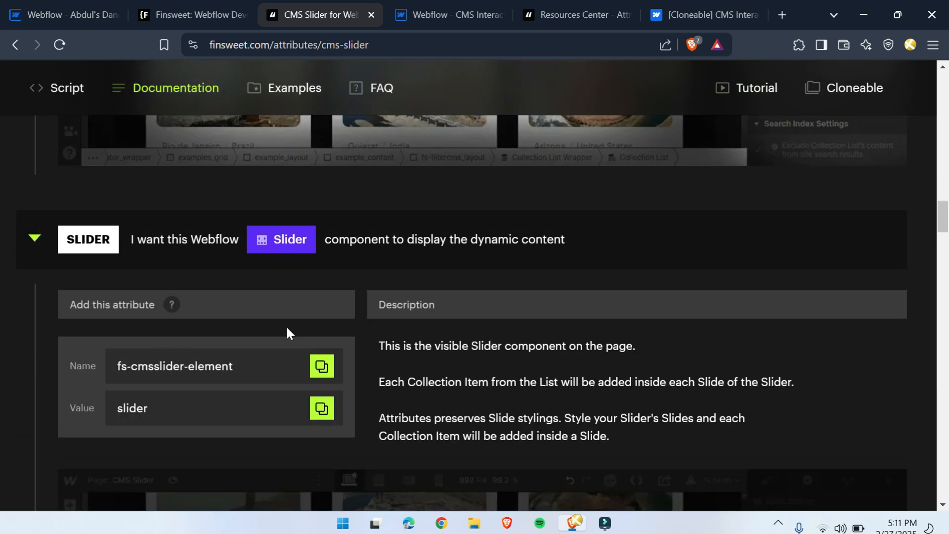
scroll(288, 332, down, 2)
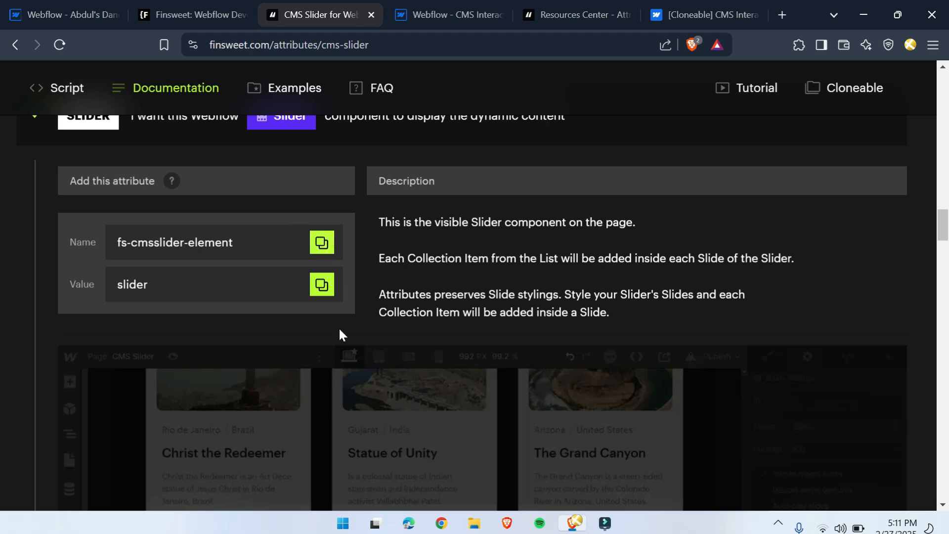
Back in the Webflow preview, select slider_component under section-hero, page-padding and container-large to show its settings
click(443, 7)
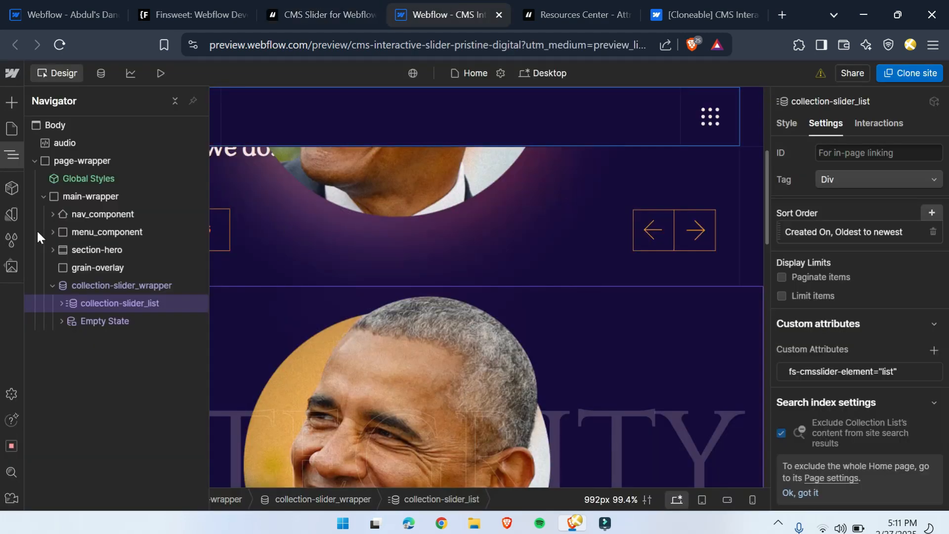
click(52, 249)
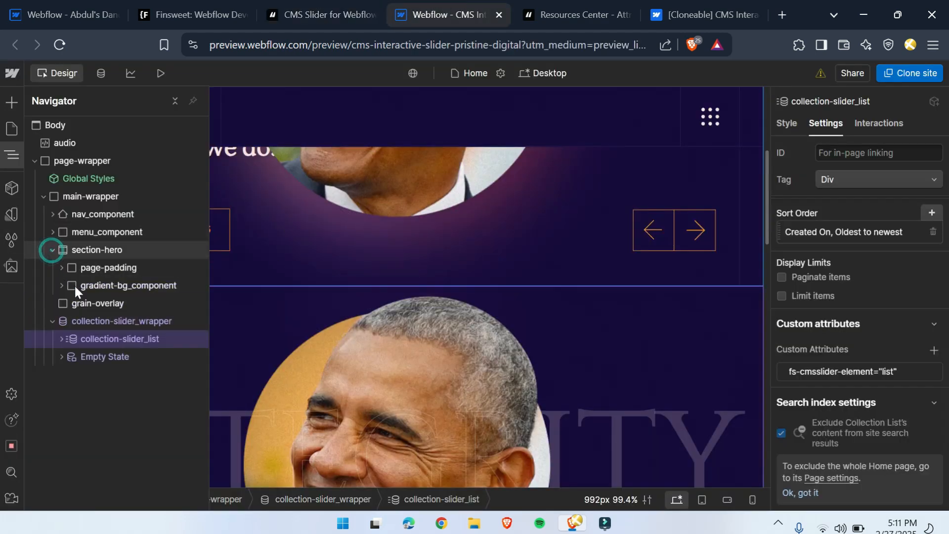
click(58, 285)
click(58, 286)
click(56, 267)
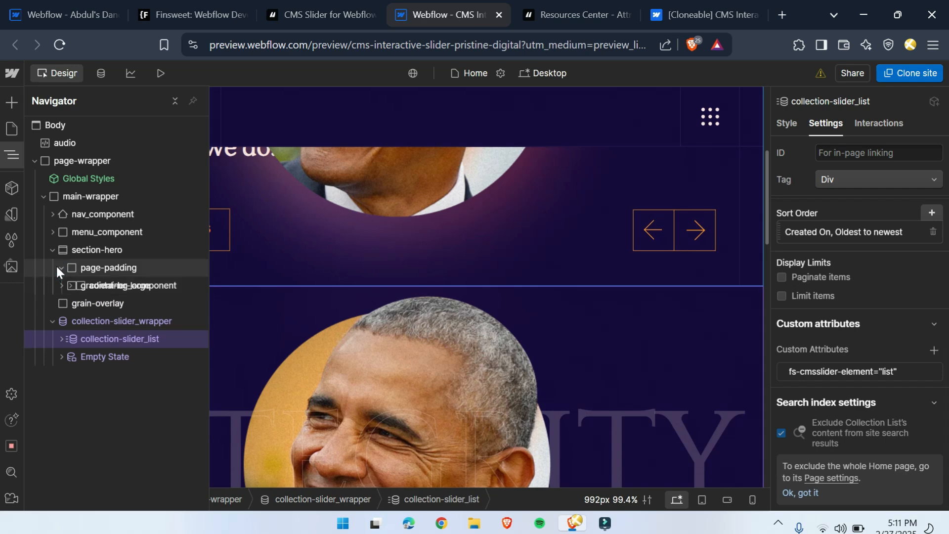
click(70, 285)
click(78, 303)
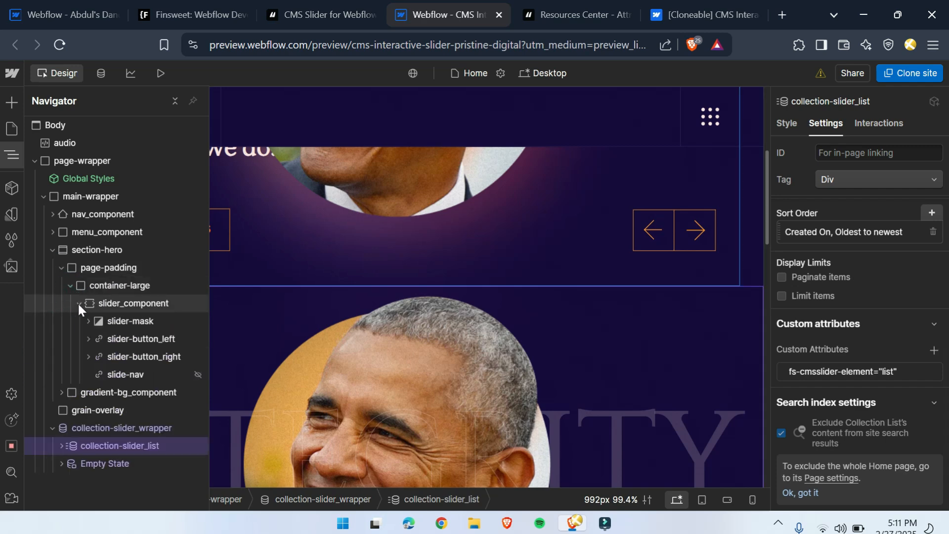
click(134, 303)
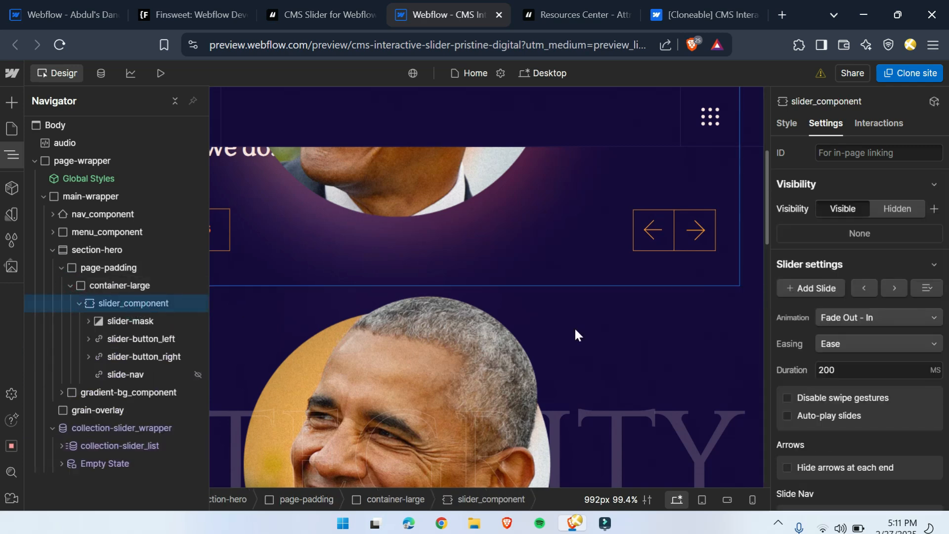
Check slider_component's custom attributes, then expand the Reset Interactions option in the Finsweet CMS Slider documentation and read its attribute and description
scroll(870, 378, down, 5)
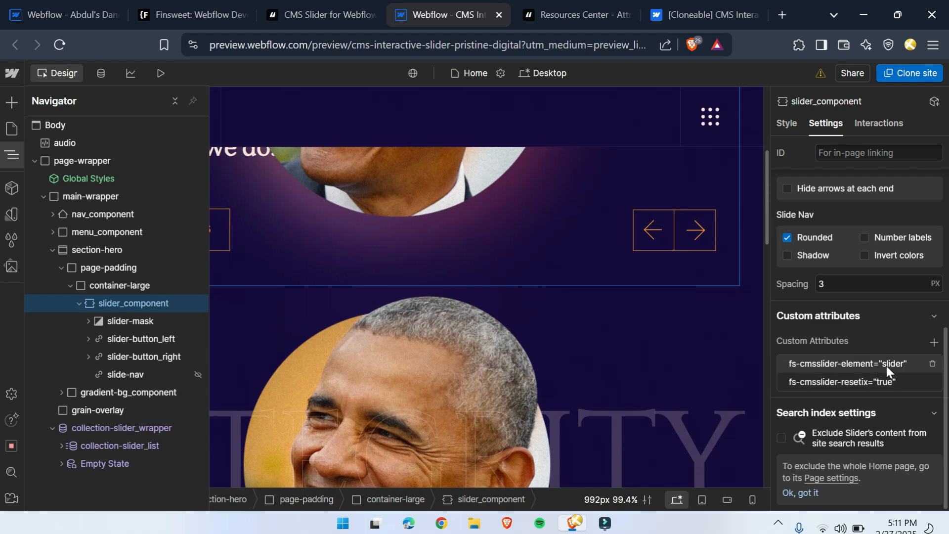
click(307, 7)
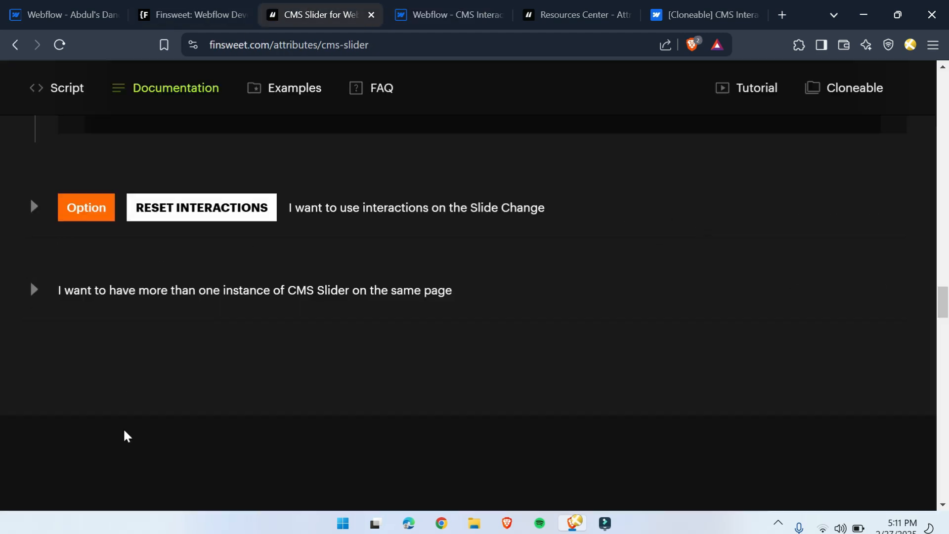
click(31, 210)
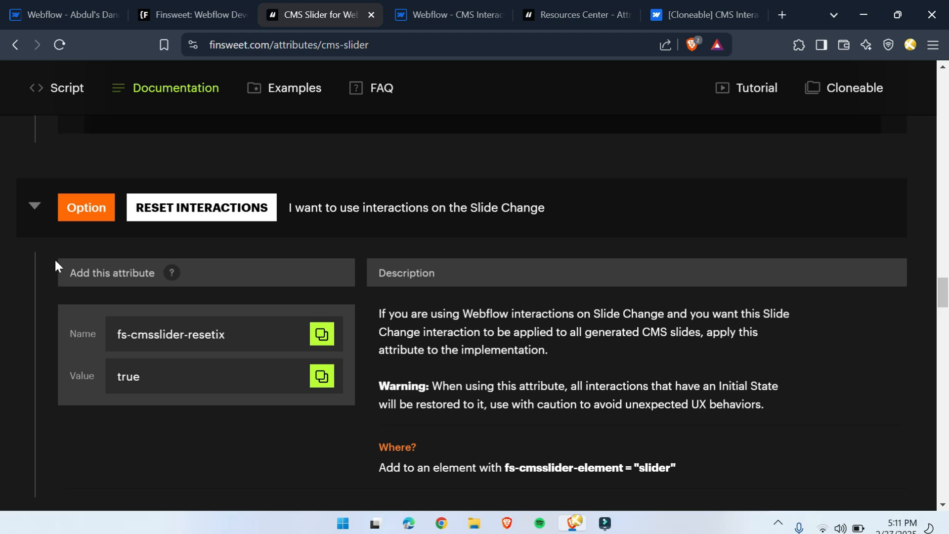
scroll(254, 384, down, 5)
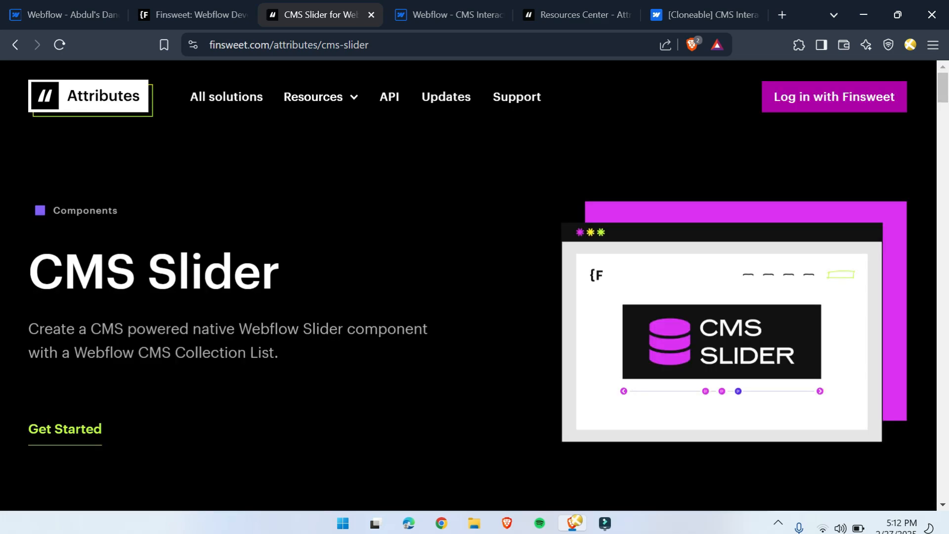
Back in the Webflow preview, inspect slide-wrapper's contents under collection-slider_list, then expand slider-mask and its first slide
key(ctrl+Tab)
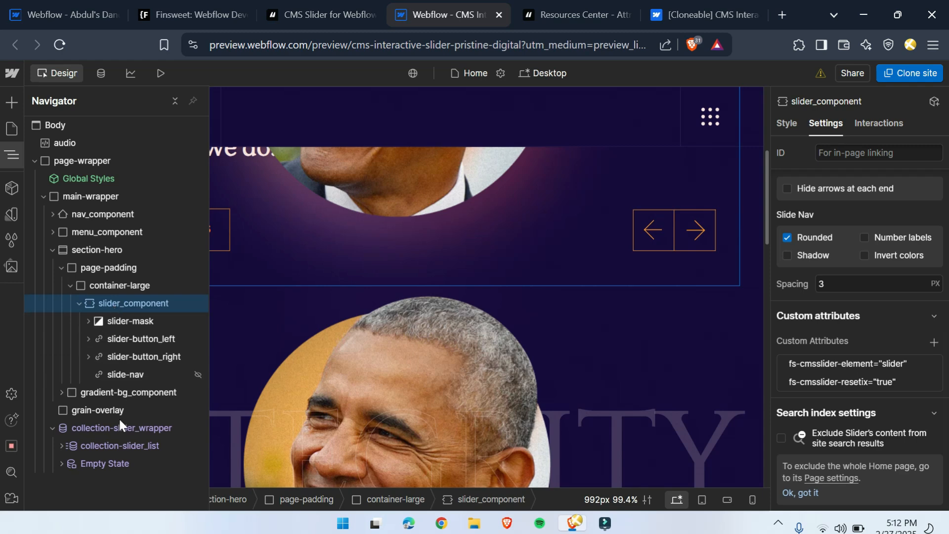
click(61, 445)
click(70, 462)
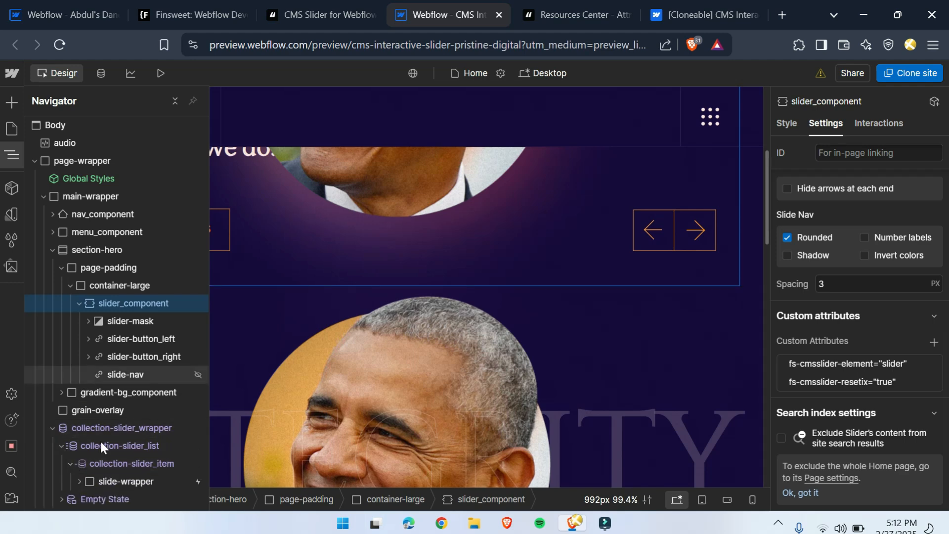
click(79, 480)
scroll(114, 411, down, 3)
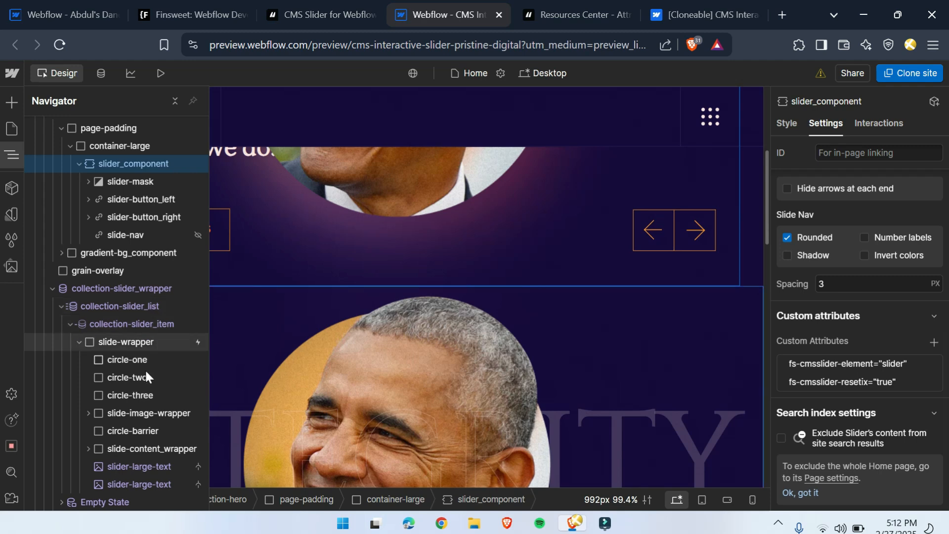
click(79, 343)
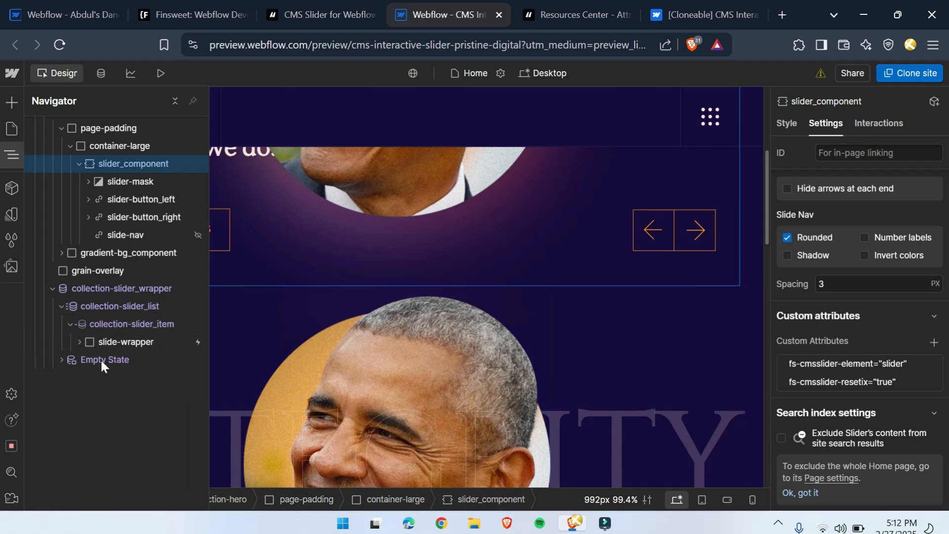
click(88, 181)
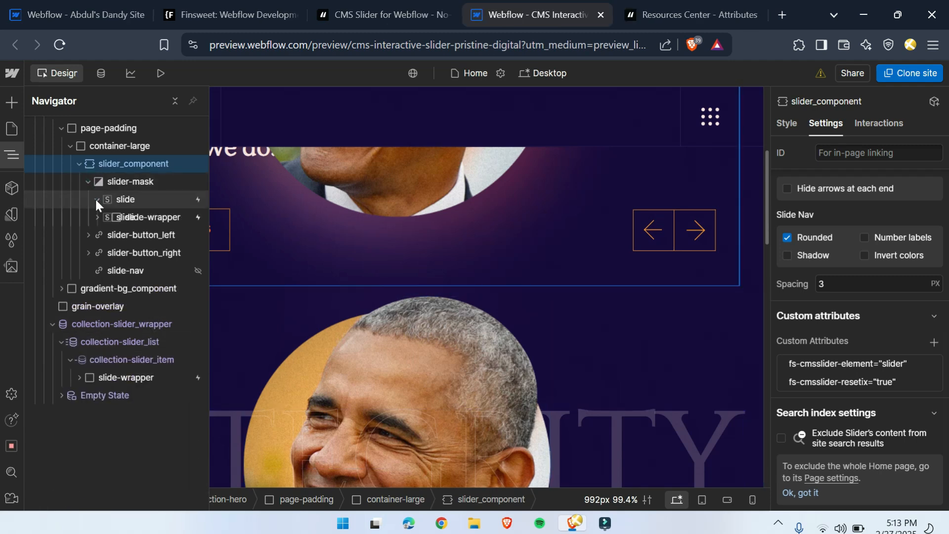
click(96, 197)
Review all the slides on the full canvas, then expand slide-wrapper under collection-slider_item in the element tree
click(712, 175)
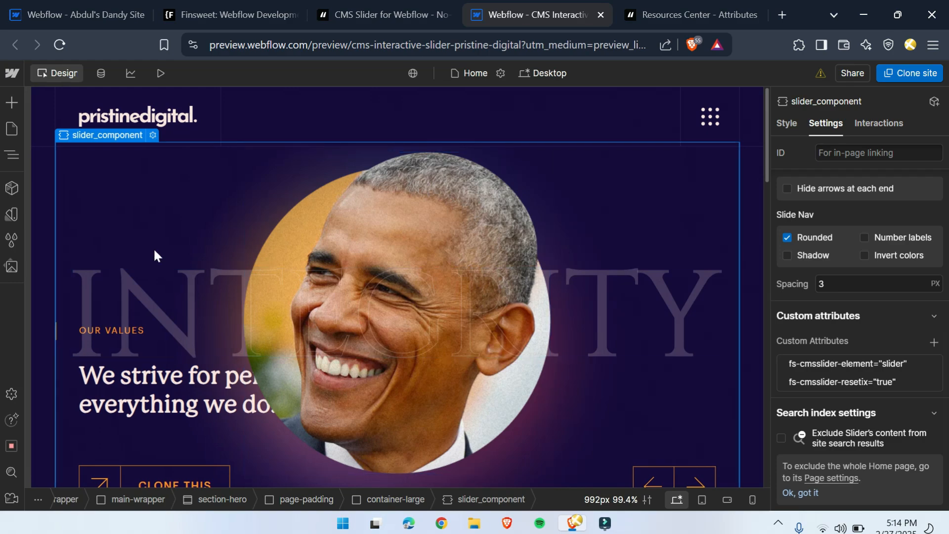
scroll(430, 322, down, 8)
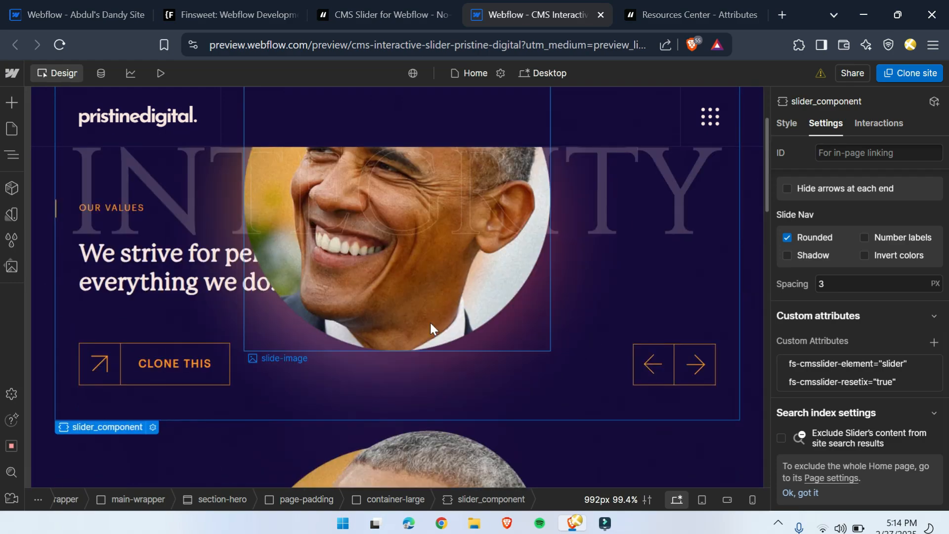
scroll(432, 321, down, 8)
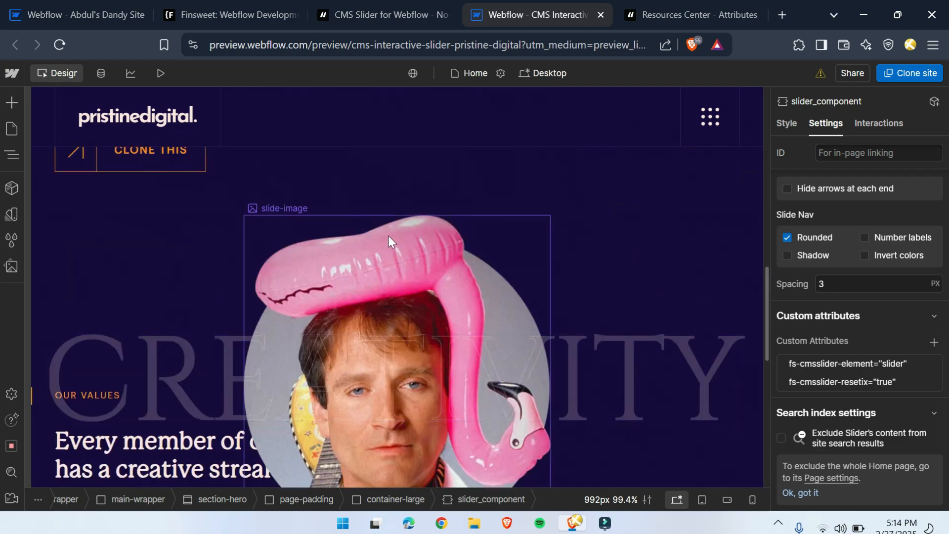
scroll(248, 428, down, 5)
scroll(435, 423, down, 5)
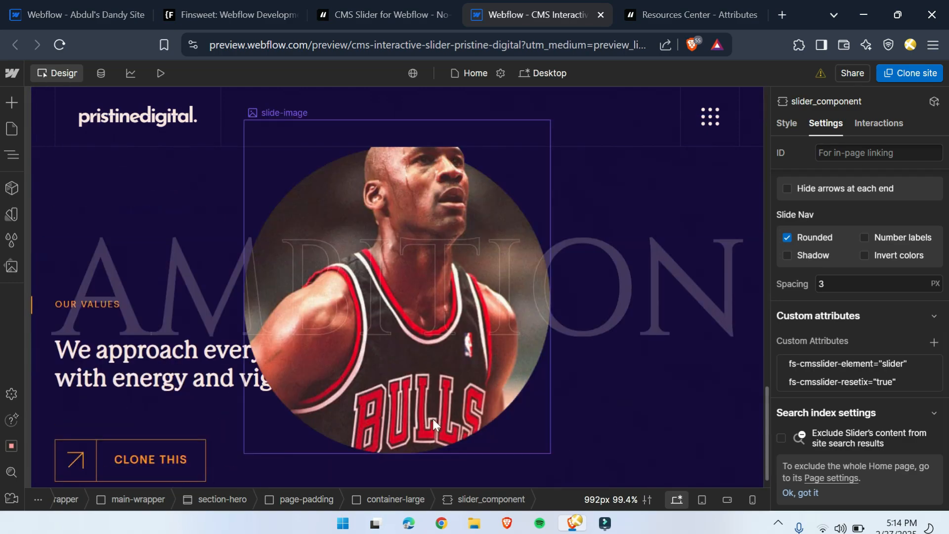
scroll(212, 245, up, 20)
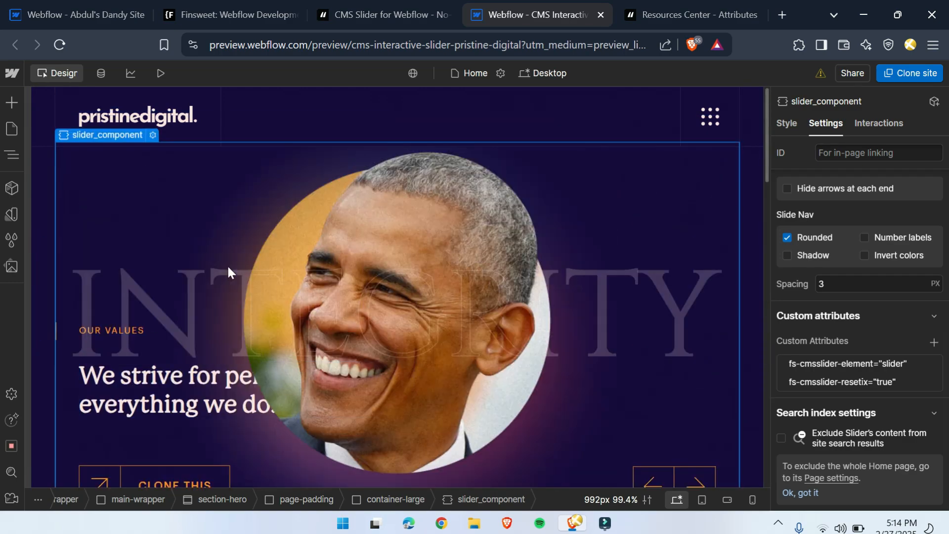
click(11, 156)
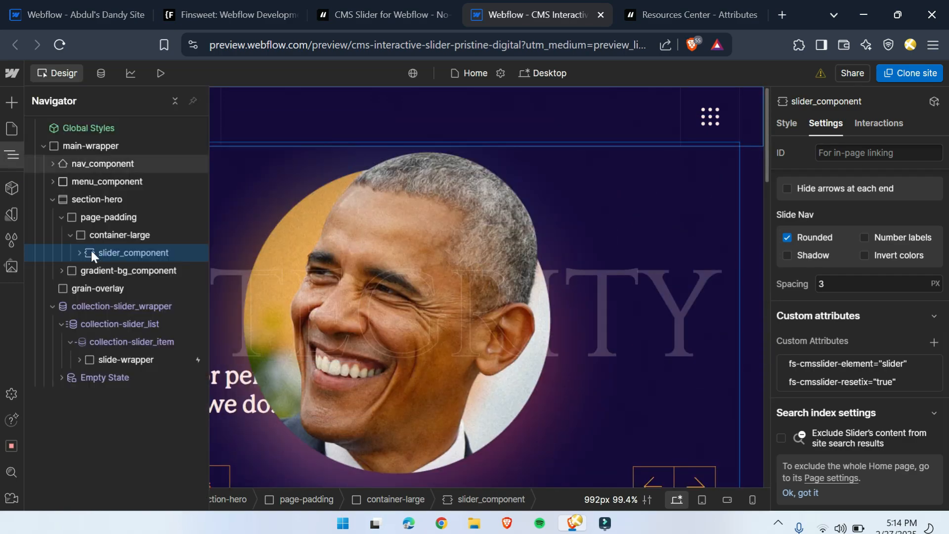
click(79, 360)
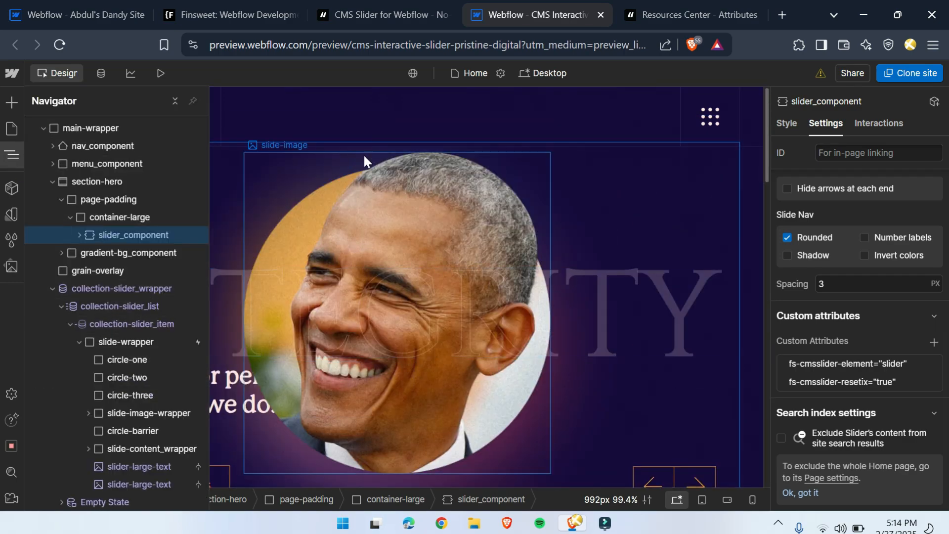
Switch to the Finsweet site, return to the list of Attributes solutions and open the CMS Filter page
click(393, 7)
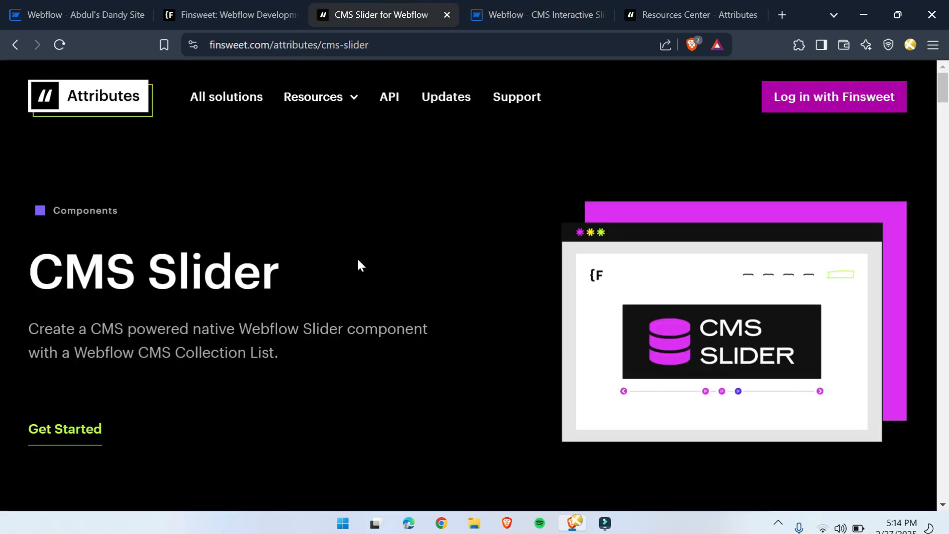
key(alt+Left)
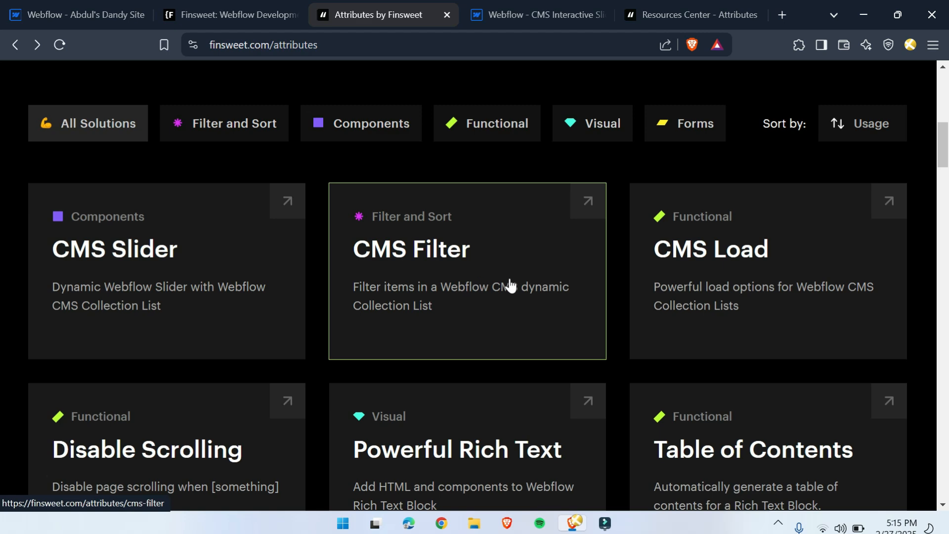
click(513, 286)
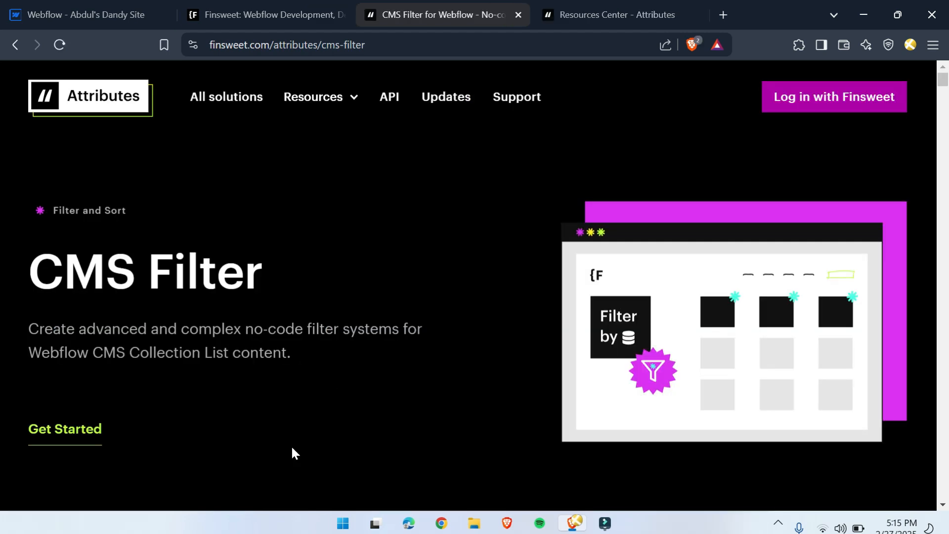
Skim the CMS Filter page from its script and documentation through to the working example that filters with radio buttons
scroll(326, 319, down, 10)
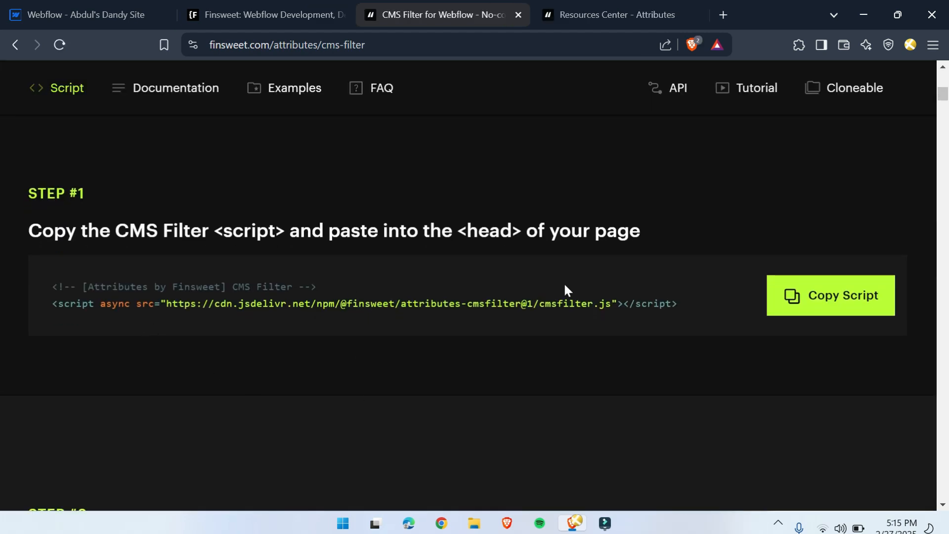
scroll(317, 382, down, 6)
scroll(466, 285, down, 20)
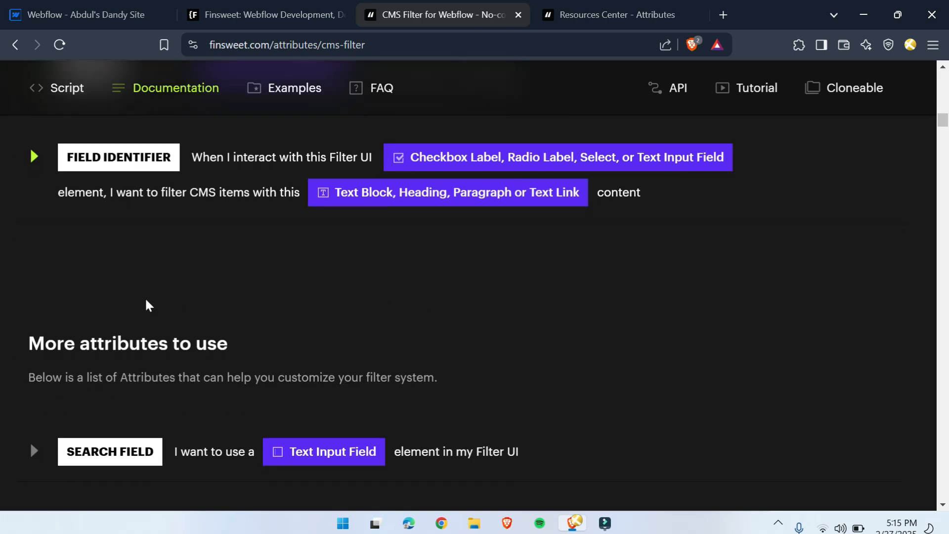
scroll(235, 355, down, 20)
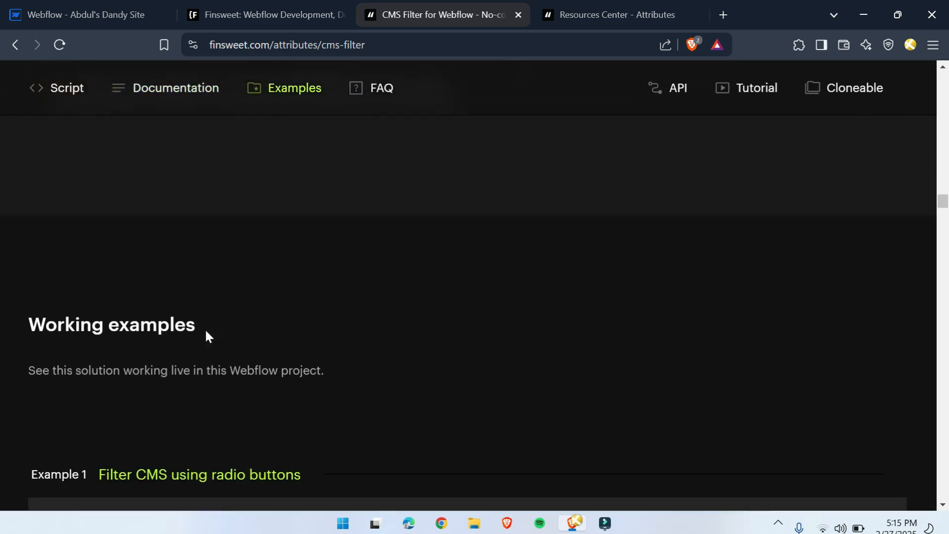
scroll(263, 375, down, 5)
scroll(262, 374, up, 5)
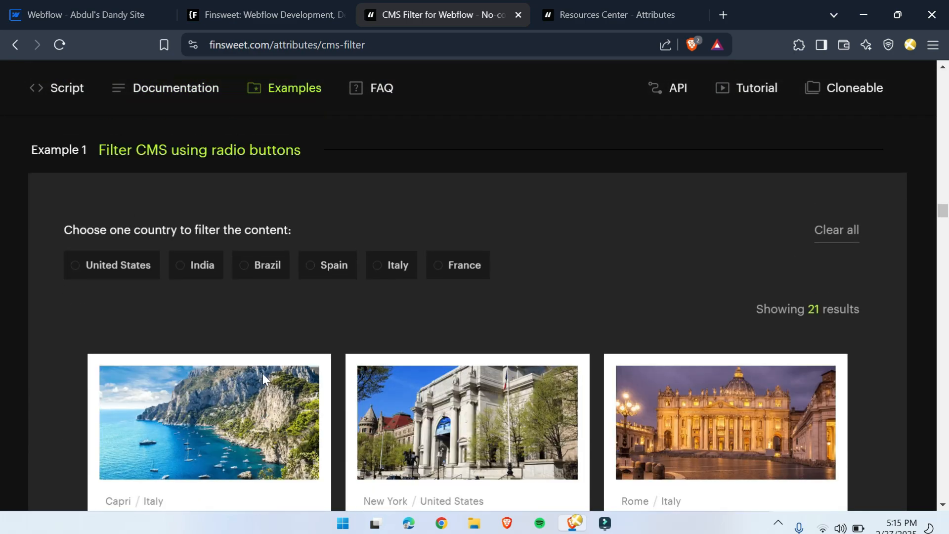
scroll(222, 350, down, 3)
scroll(610, 189, down, 7)
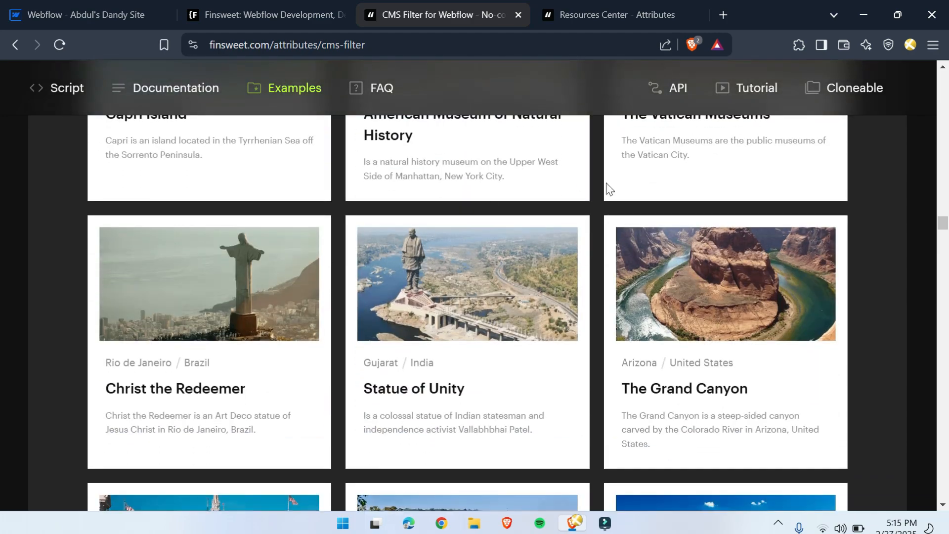
scroll(319, 444, up, 7)
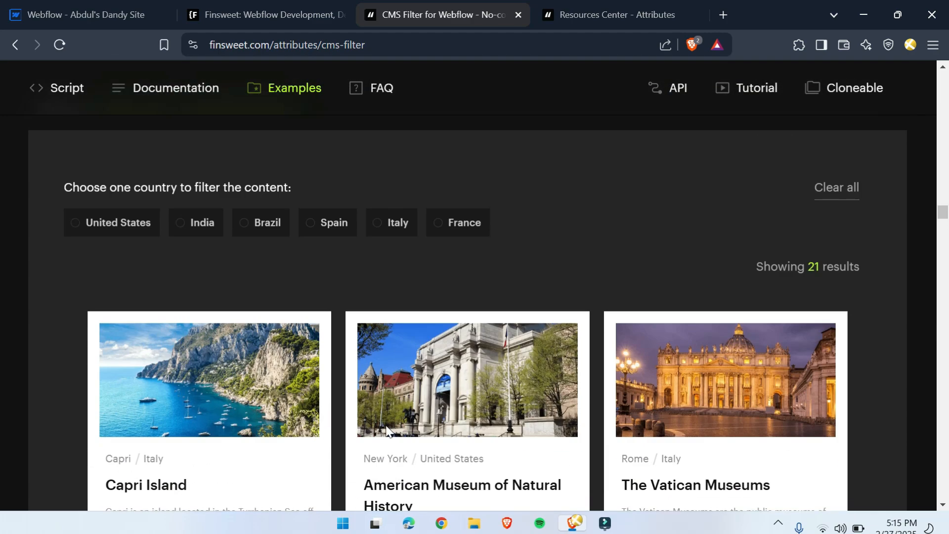
Try the radio-button example by filtering its places by India, Brazil, Spain and Italy, and look over the filtered cards
click(192, 222)
click(265, 224)
click(337, 224)
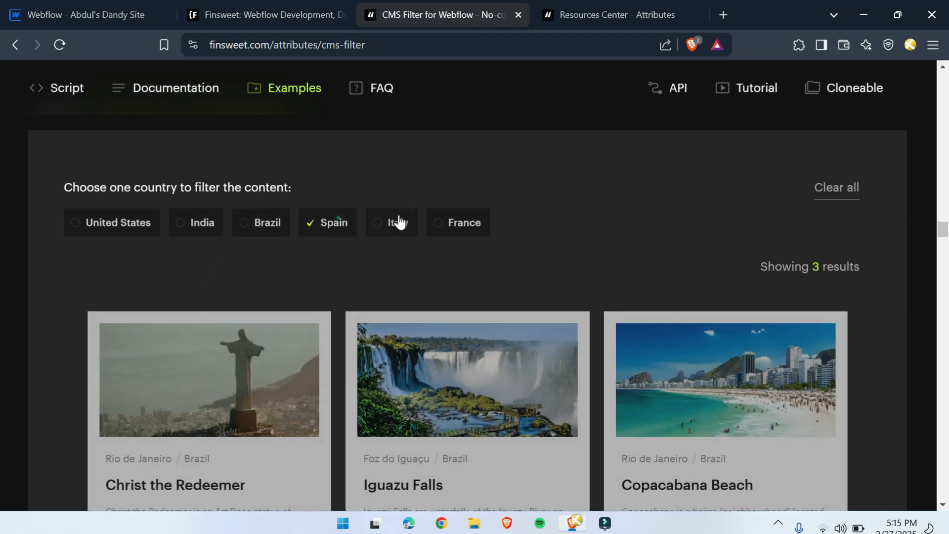
click(392, 222)
scroll(254, 389, down, 4)
scroll(740, 362, up, 7)
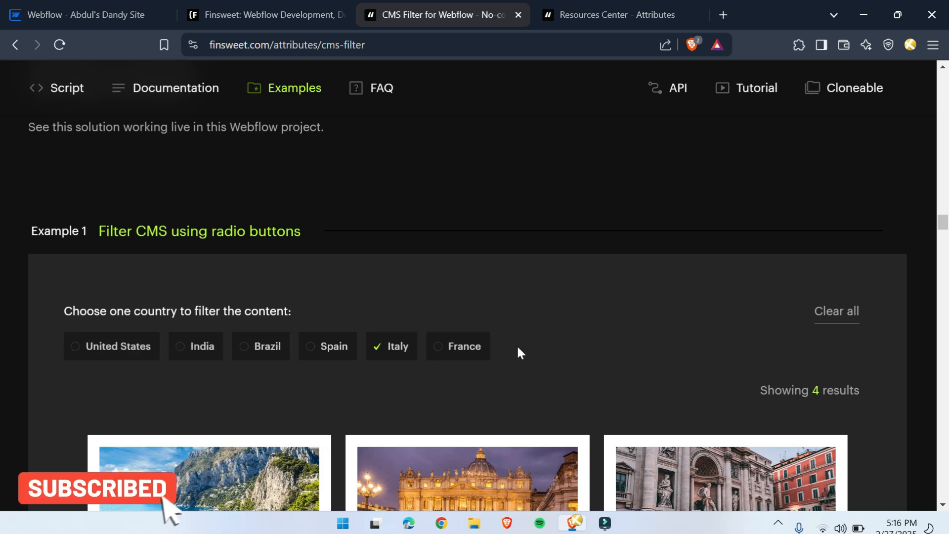
scroll(487, 359, down, 1)
scroll(487, 358, down, 2)
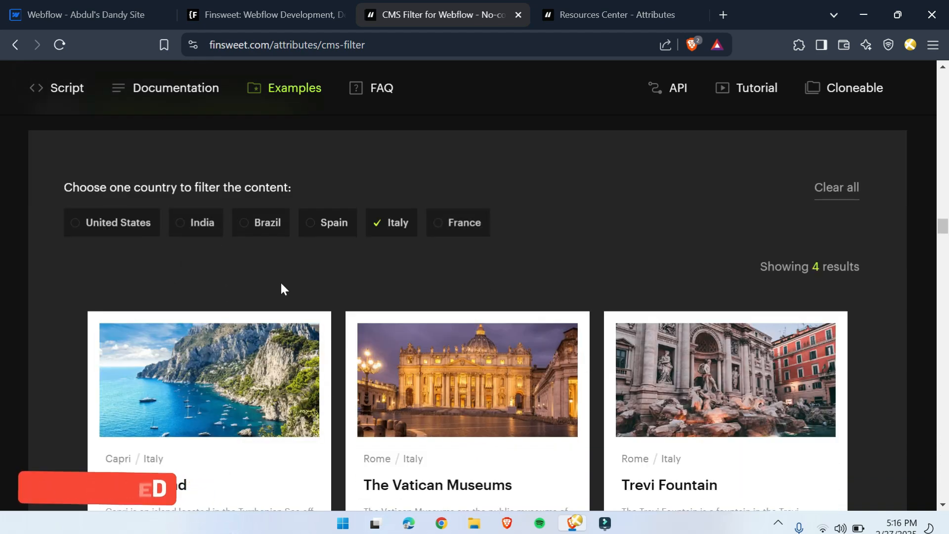
Skim the CMS Filter documentation's additional attributes and options, ending at the start of the page
scroll(336, 421, up, 20)
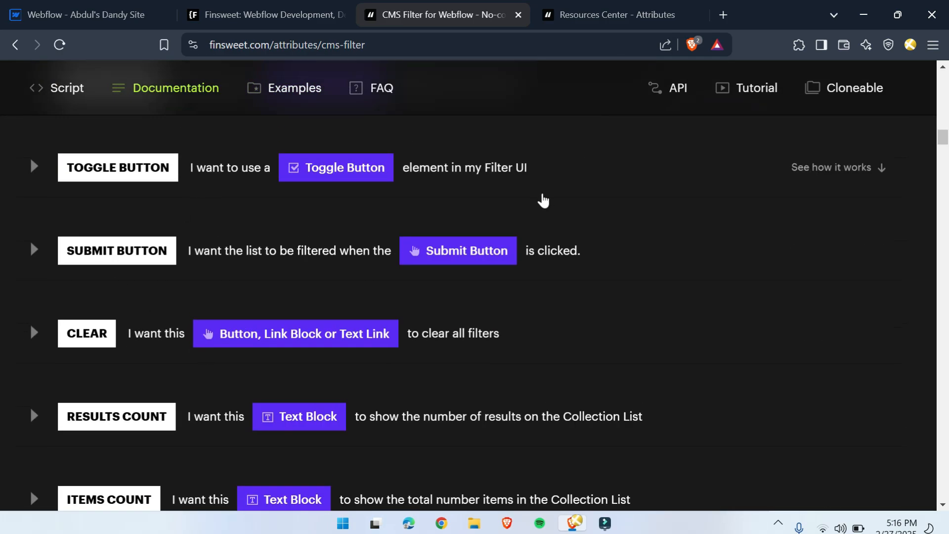
scroll(252, 430, down, 20)
scroll(221, 386, up, 20)
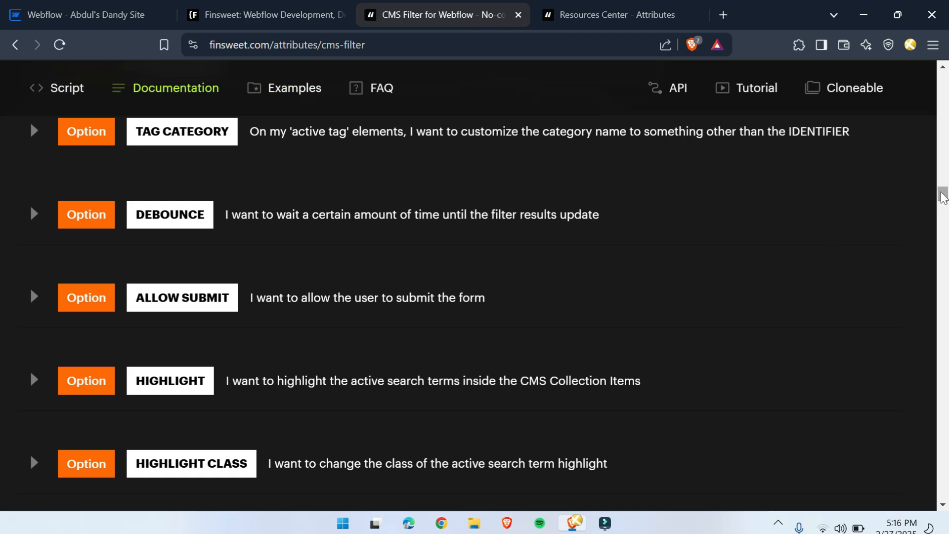
scroll(656, 242, up, 20)
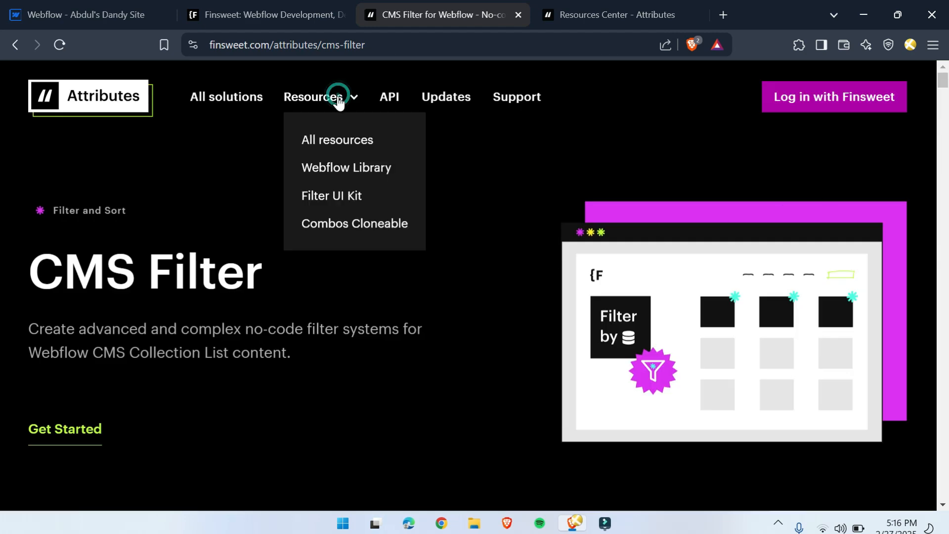
Switch to the Finsweet Resources Center and open the cloneable for Sistema de Filtros en Webflow
click(527, 20)
scroll(375, 357, up, 5)
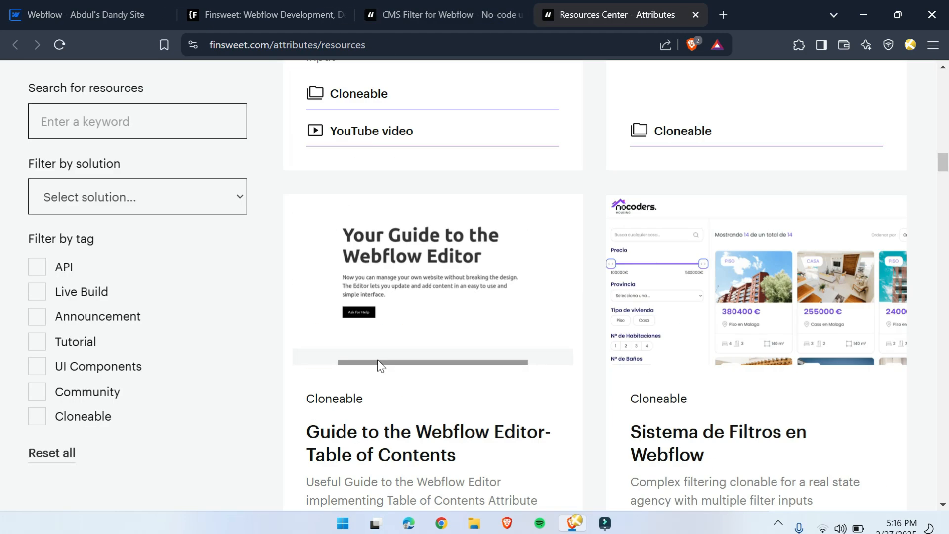
scroll(378, 365, down, 2)
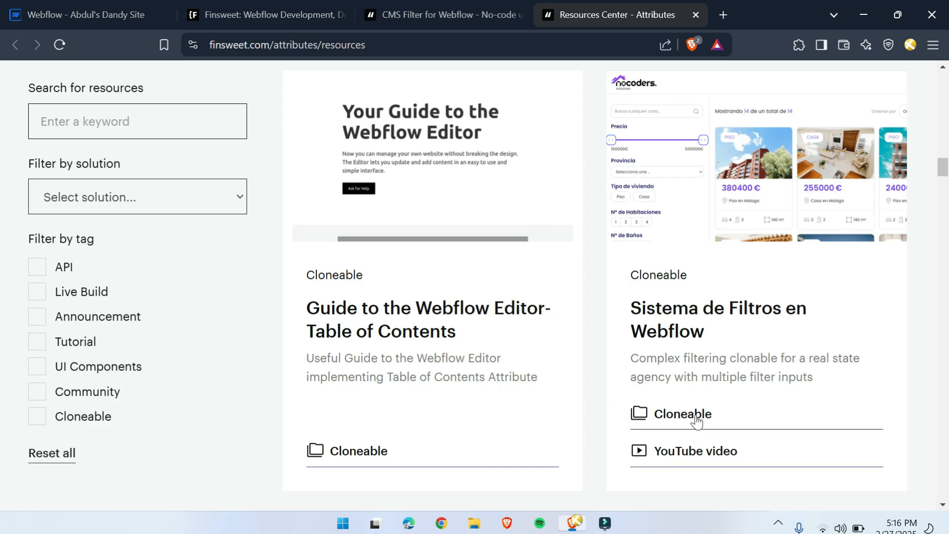
click(712, 372)
Examine the cloneable's real estate filter preview and its project description
scroll(356, 333, down, 10)
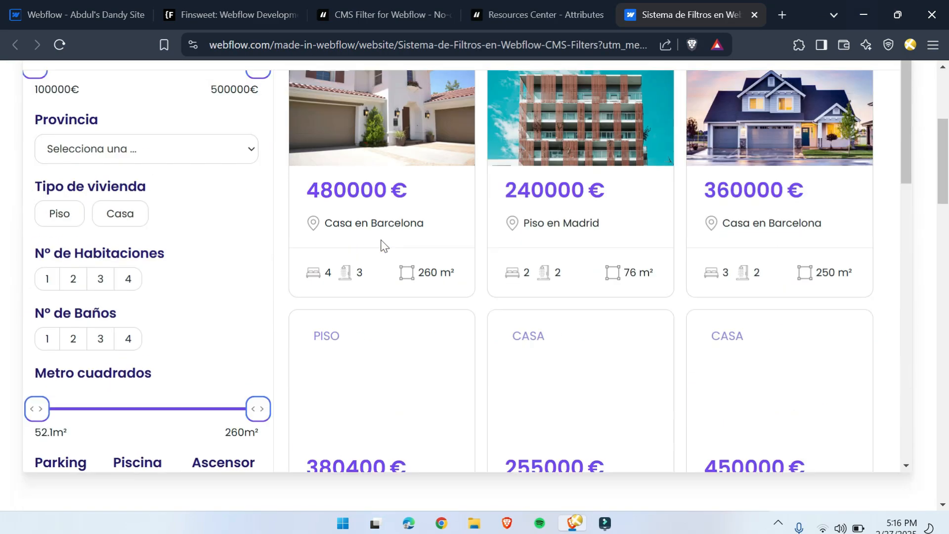
scroll(333, 329, up, 10)
scroll(491, 259, down, 5)
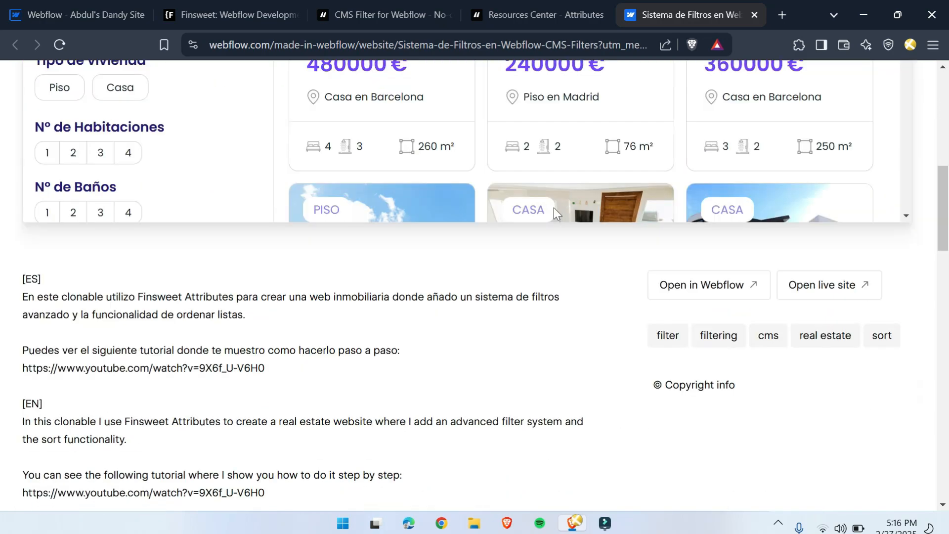
Open the live site of the real estate filter cloneable and translate it into English
click(831, 187)
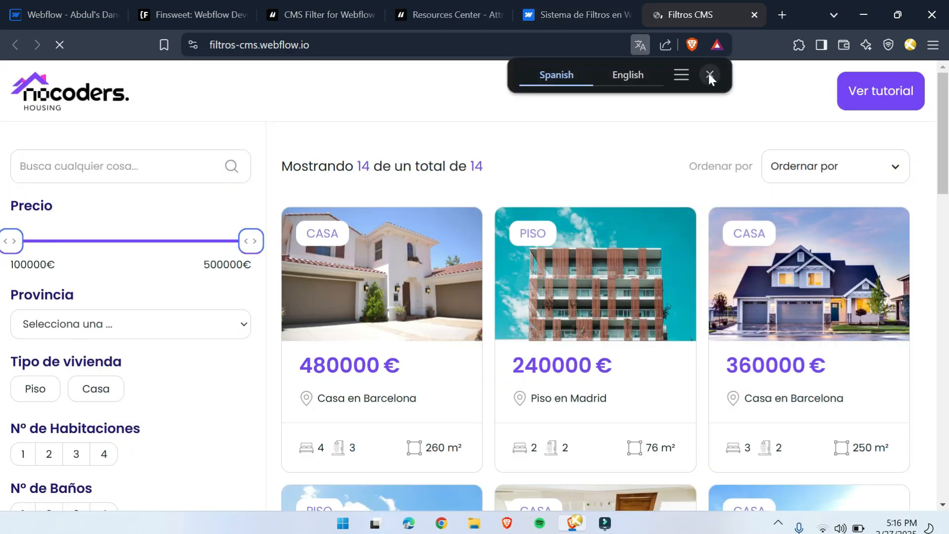
click(620, 75)
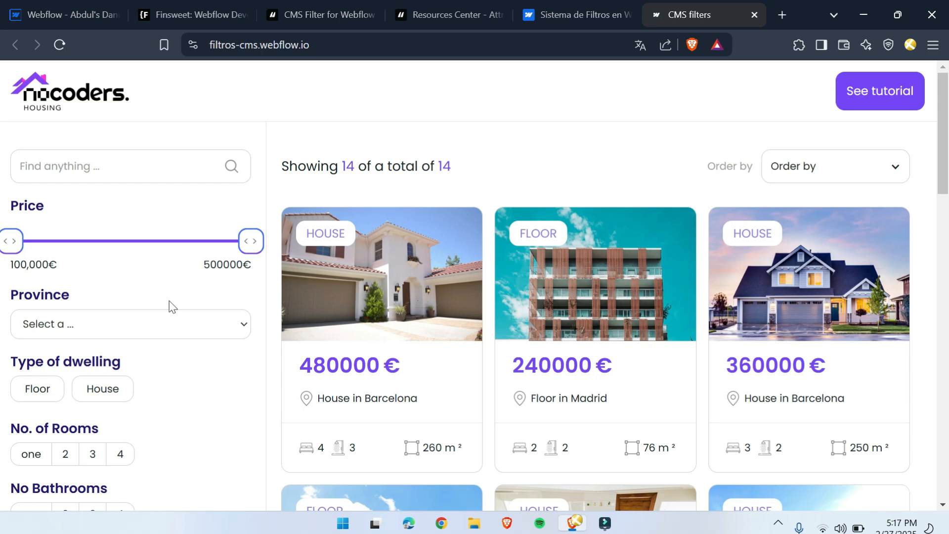
Sort the property listings by Lower price, filter them by the province Seville and look over the listings
click(803, 175)
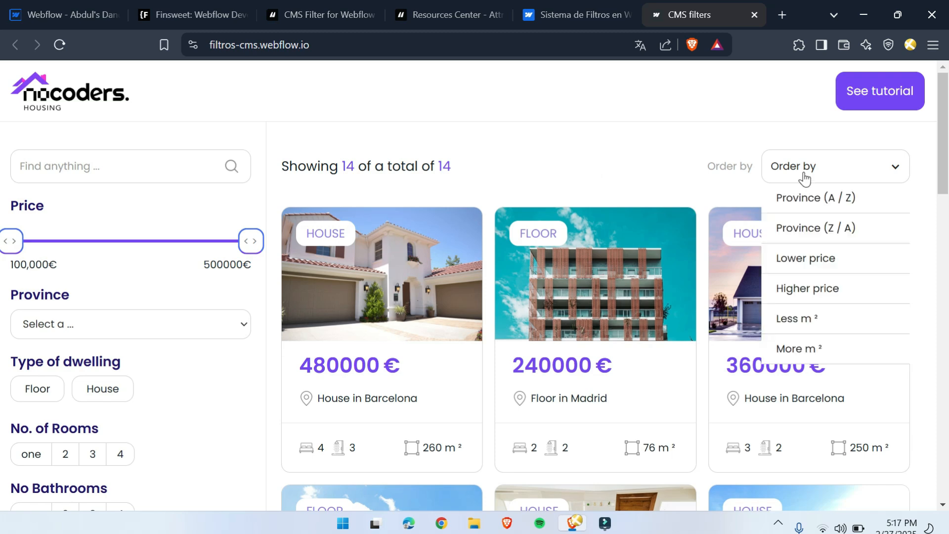
click(806, 259)
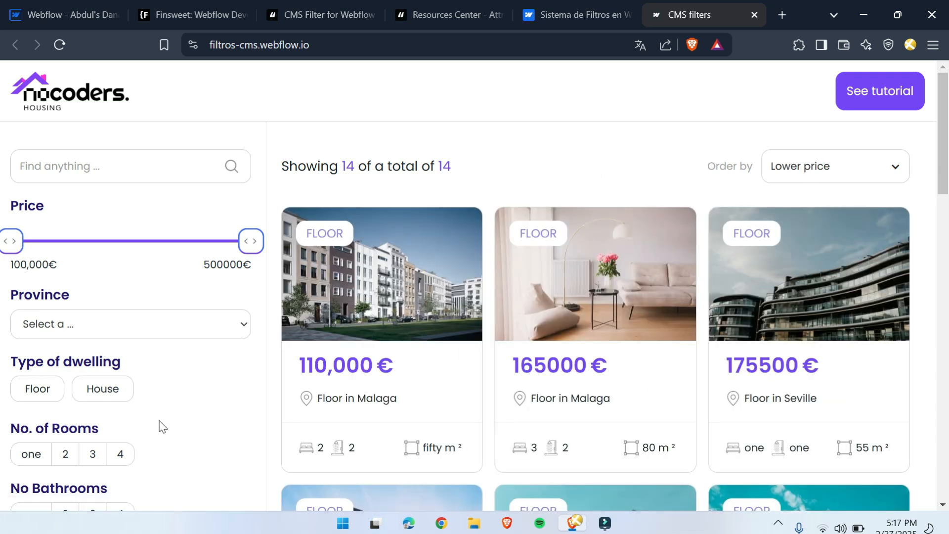
click(185, 321)
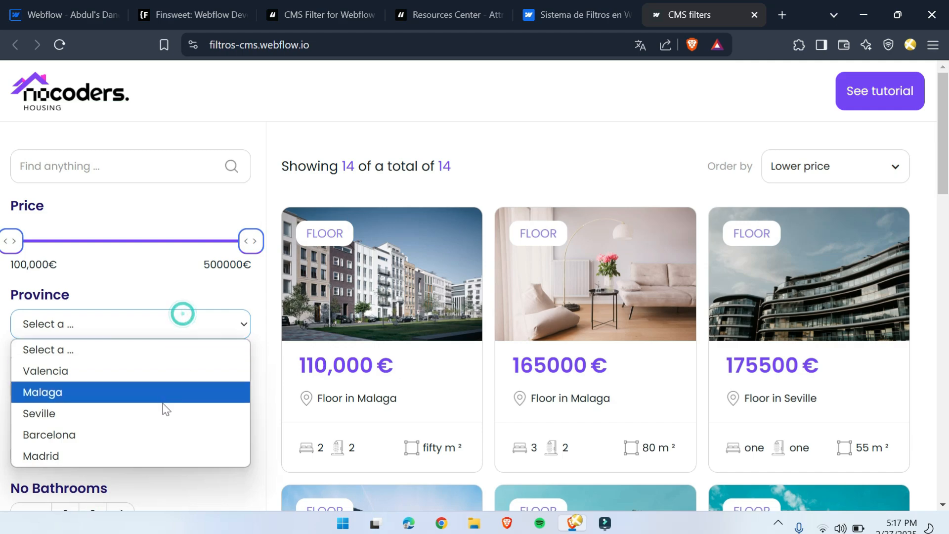
click(163, 412)
scroll(470, 343, down, 5)
scroll(449, 345, up, 5)
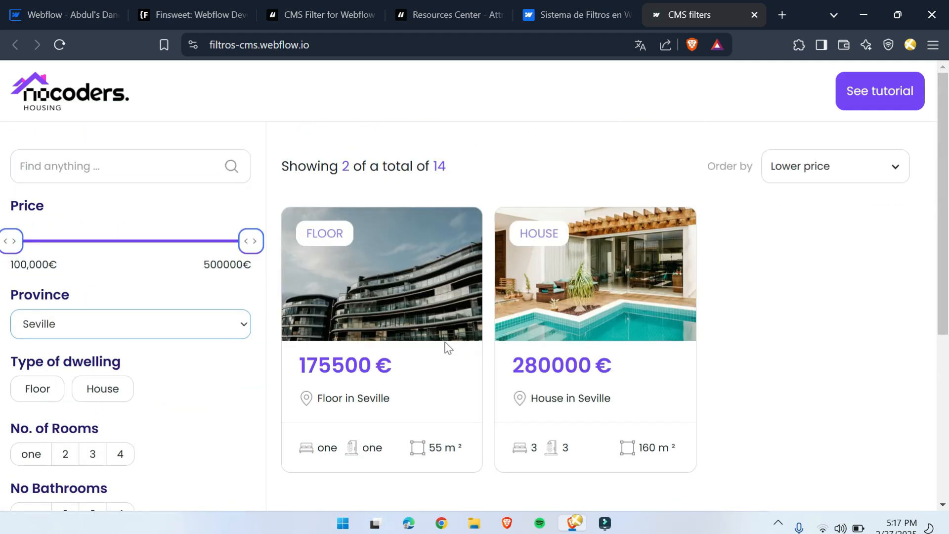
Clear the province filter and narrow the price range to 296000€–400000€
click(127, 324)
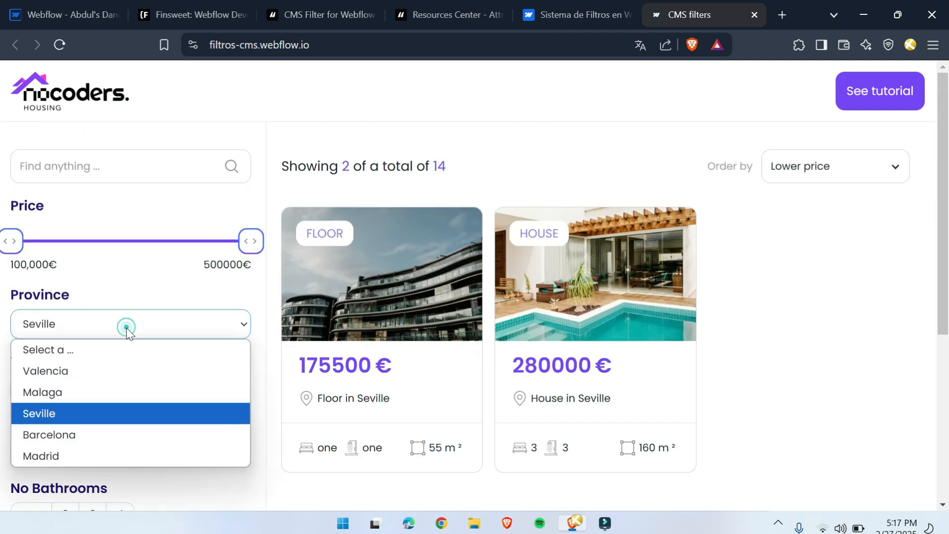
click(37, 348)
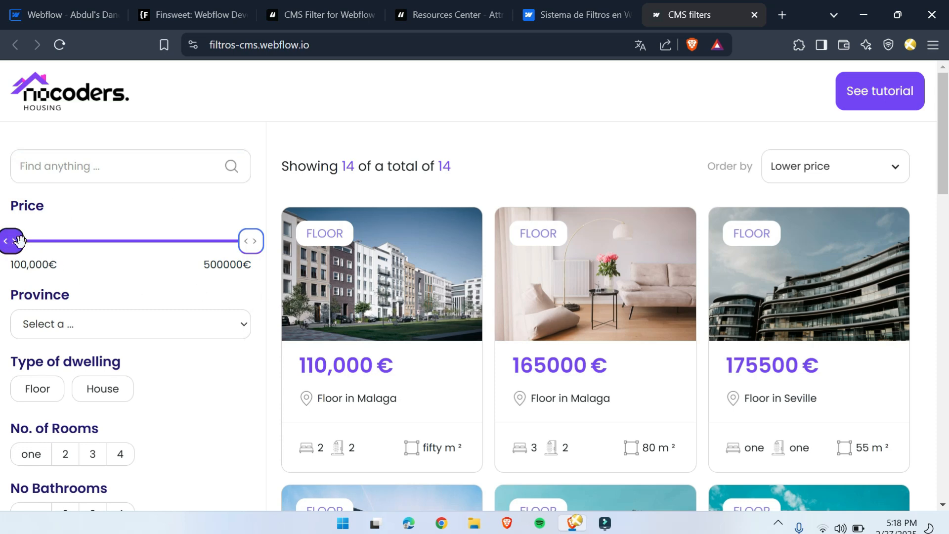
drag(11, 241, 128, 241)
drag(251, 241, 190, 242)
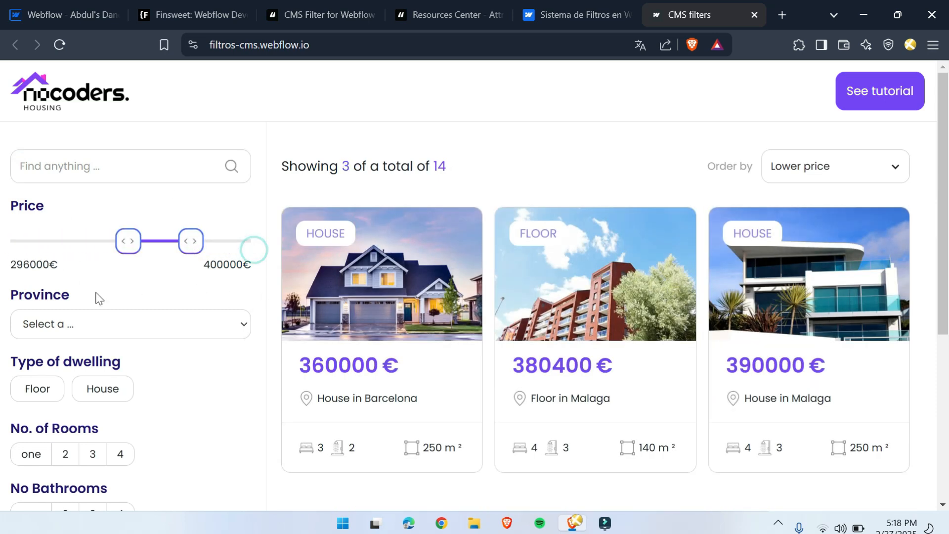
Try the Seville province together with the Floor and House dwelling types, and clear the province selection again
scroll(106, 297, down, 3)
click(131, 207)
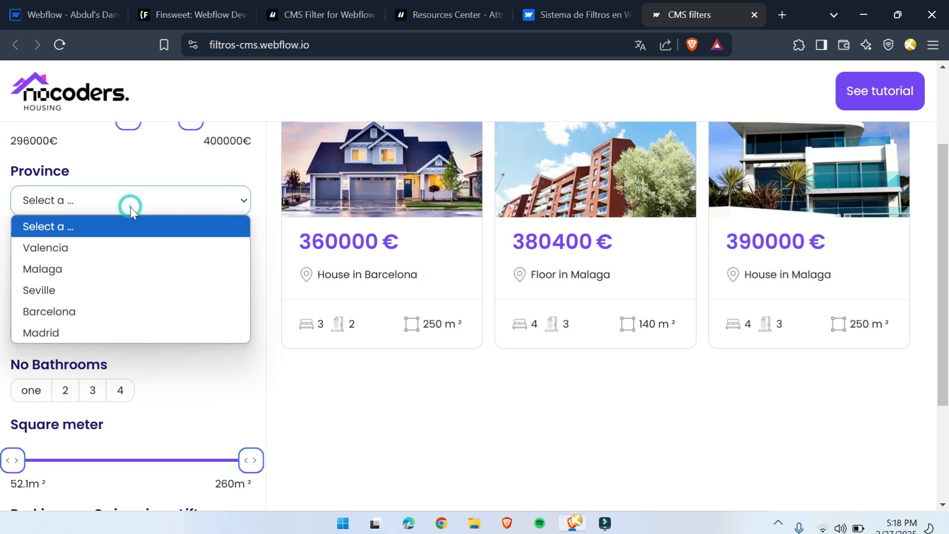
click(130, 288)
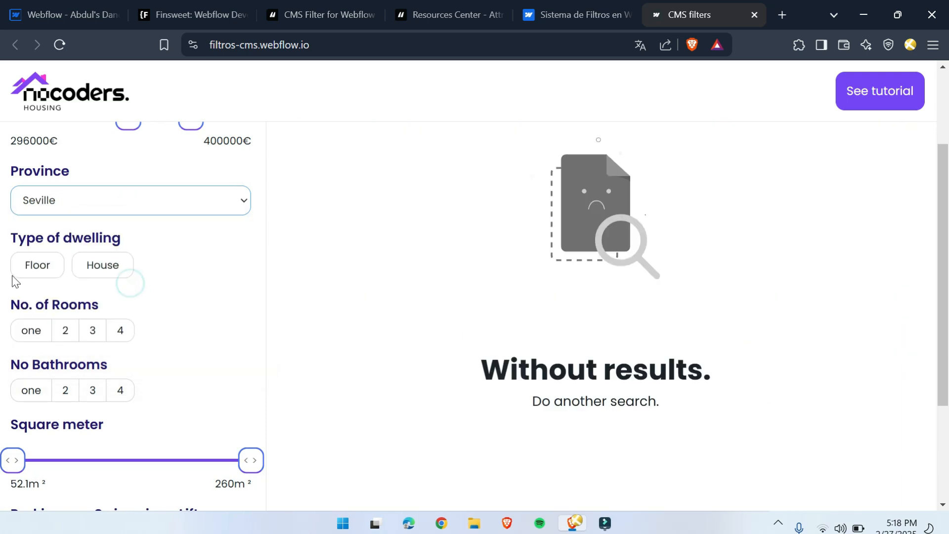
click(37, 265)
click(102, 265)
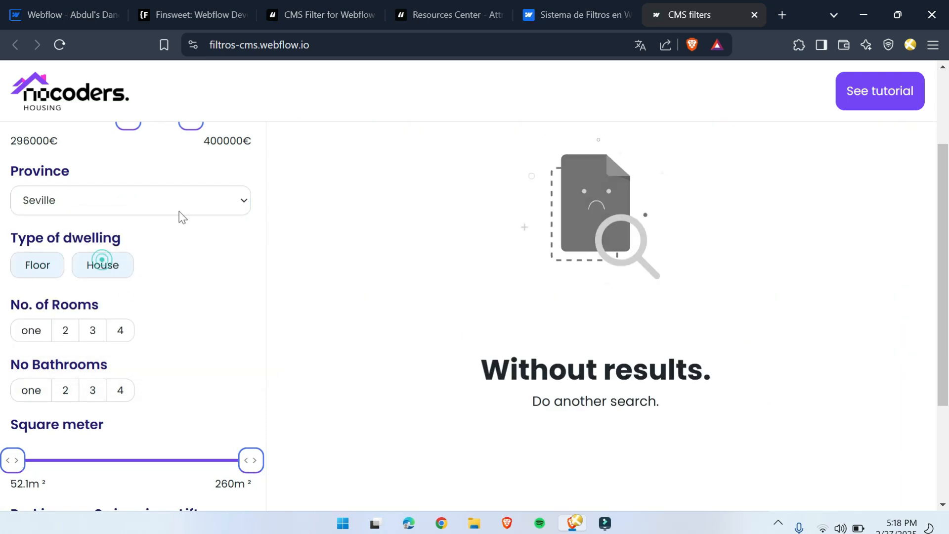
click(194, 201)
click(130, 228)
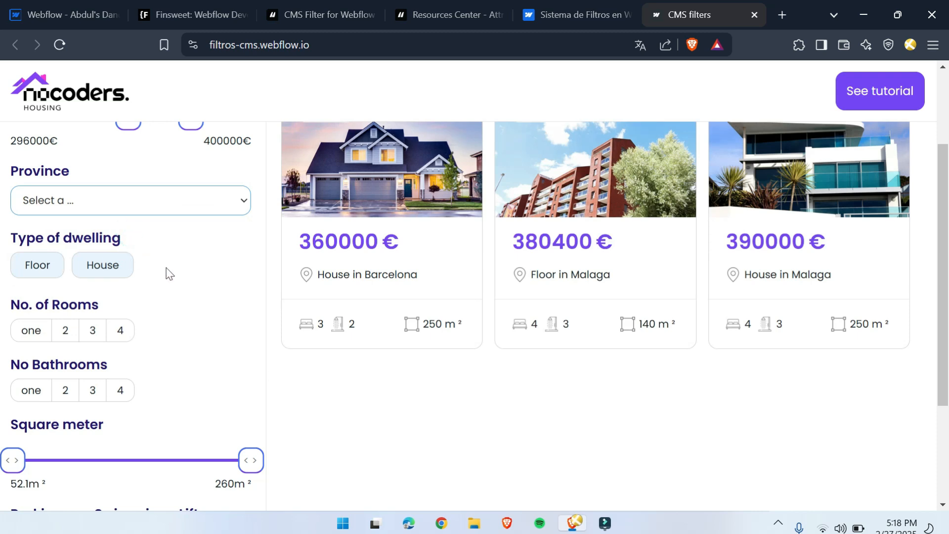
Try the upper limit of the square-meter range, and turn on the Terrace and A / C filters
scroll(158, 381, down, 2)
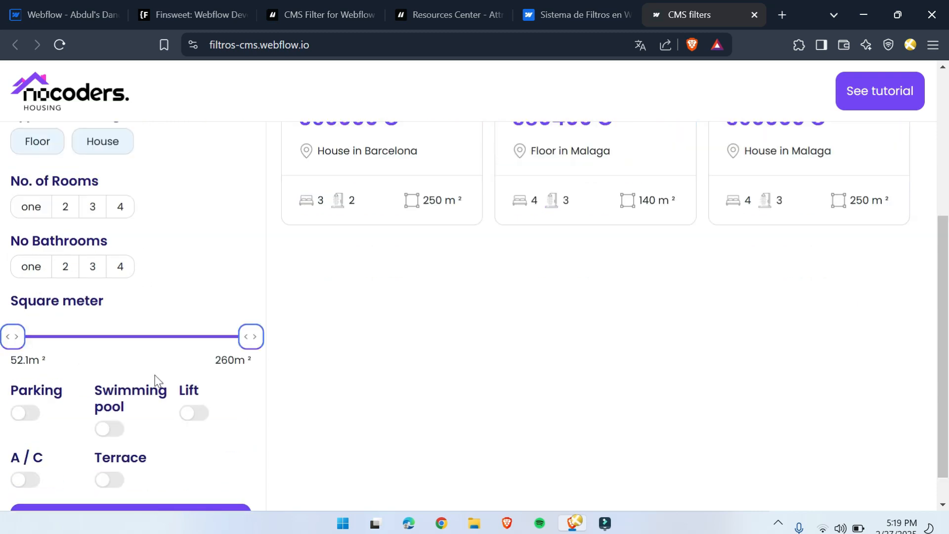
scroll(55, 319, down, 1)
drag(250, 302, 312, 307)
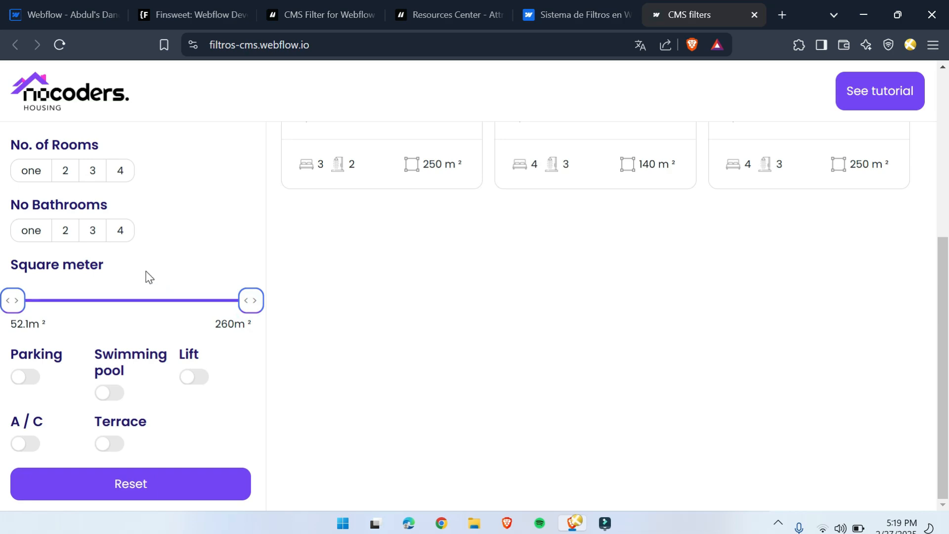
click(102, 451)
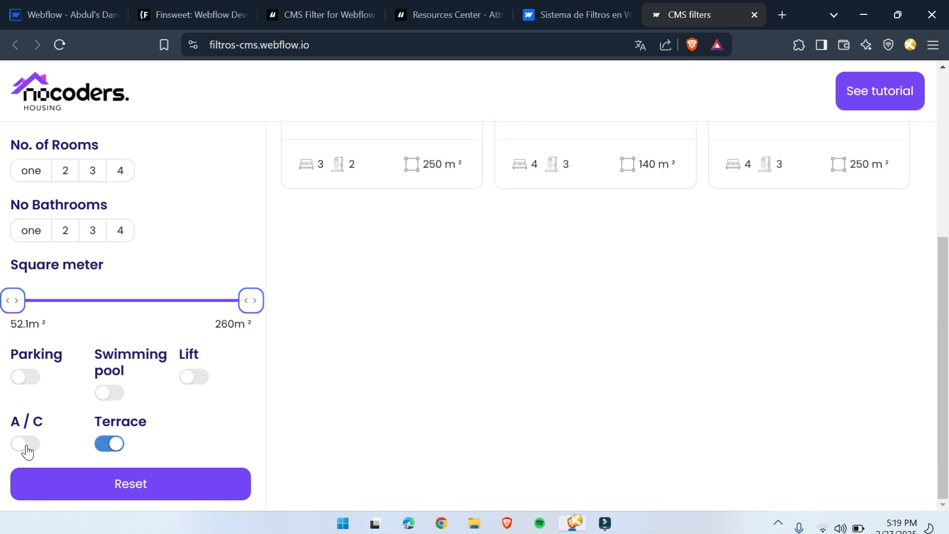
click(25, 448)
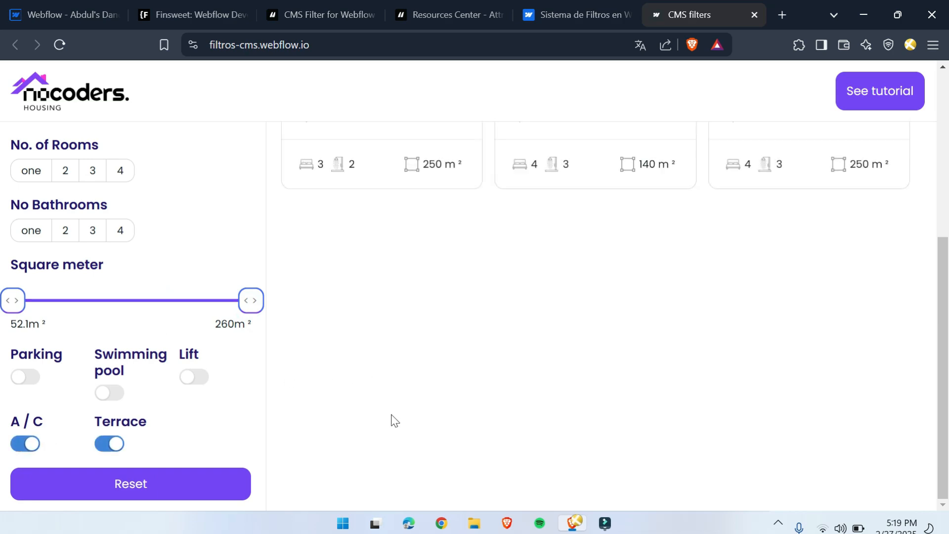
Check the filtered listings and reset all the property filters
scroll(391, 430, up, 6)
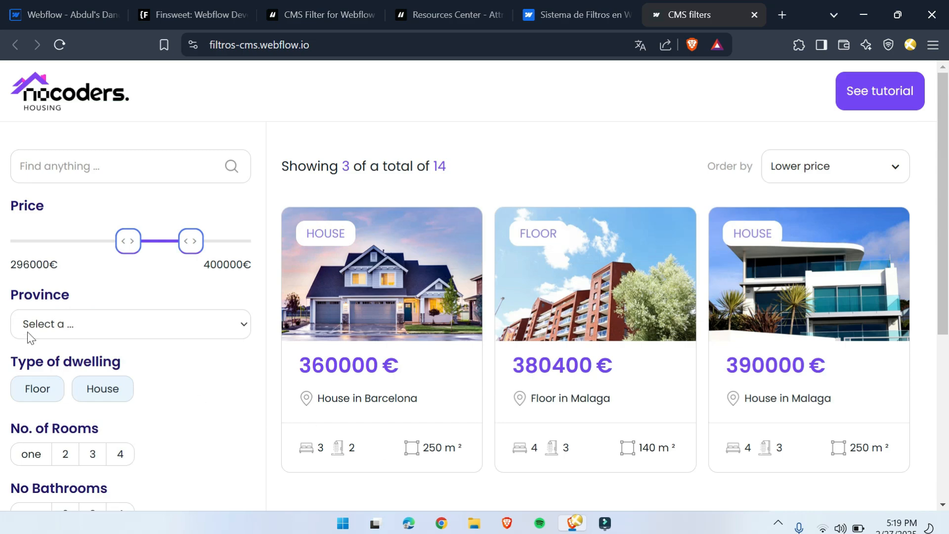
scroll(49, 344, down, 6)
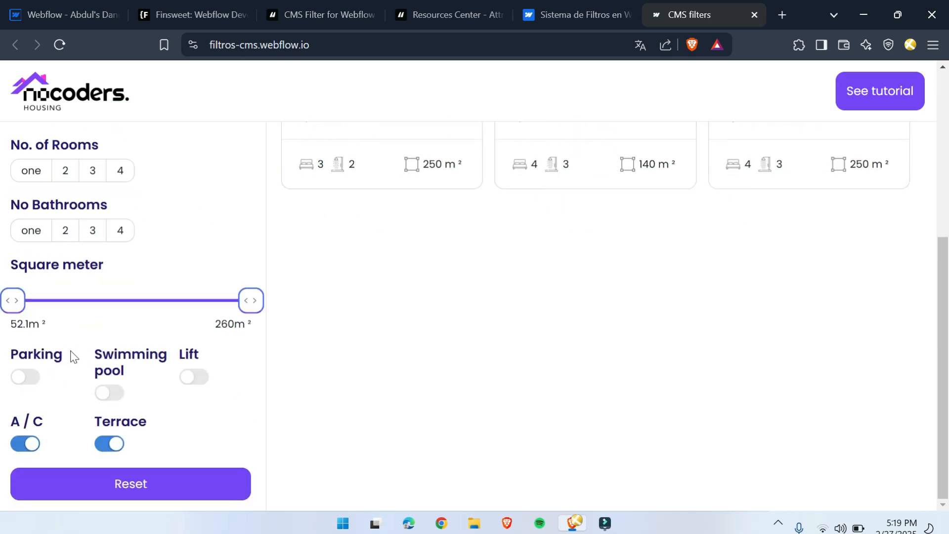
click(135, 485)
scroll(257, 415, up, 6)
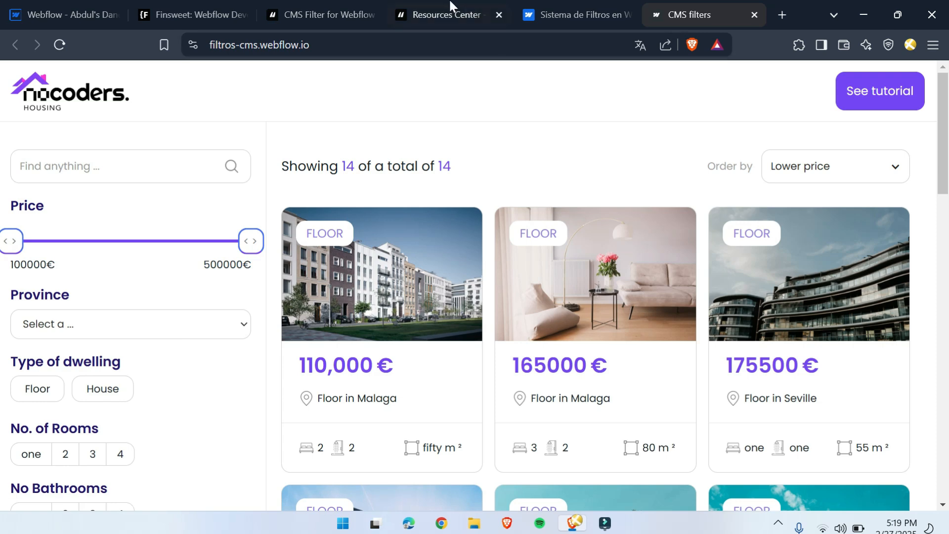
Switch back to Finsweet Attributes, open the CMS Load solution and look over its installation script
click(321, 14)
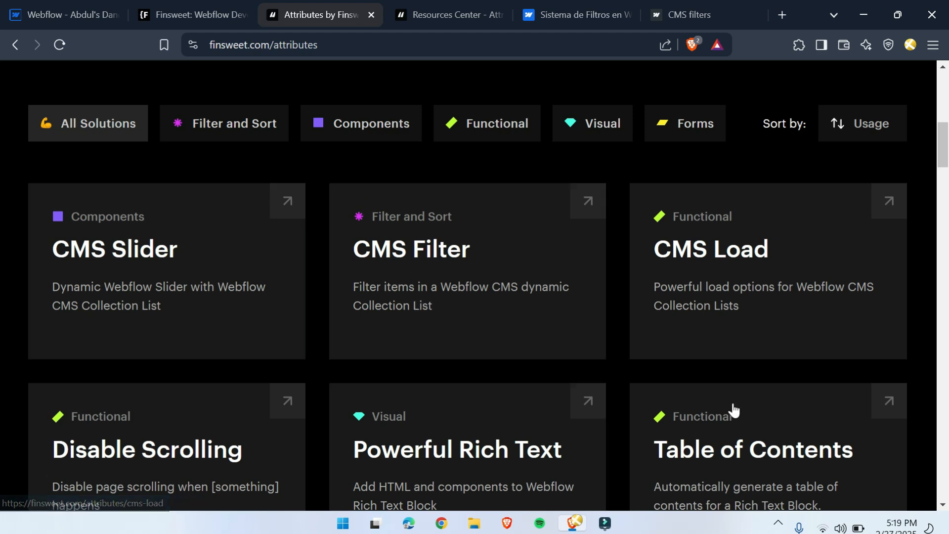
click(786, 317)
scroll(262, 393, down, 4)
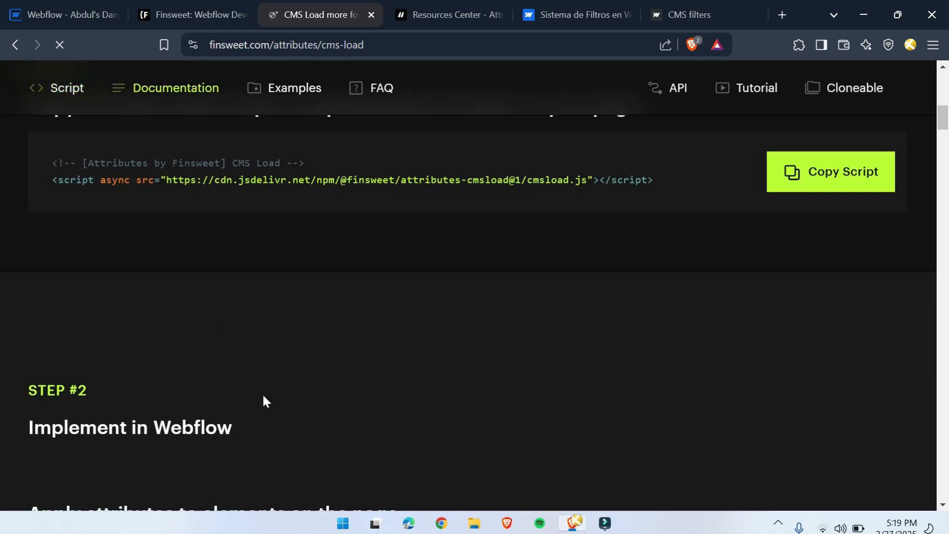
scroll(1, 274, up, 2)
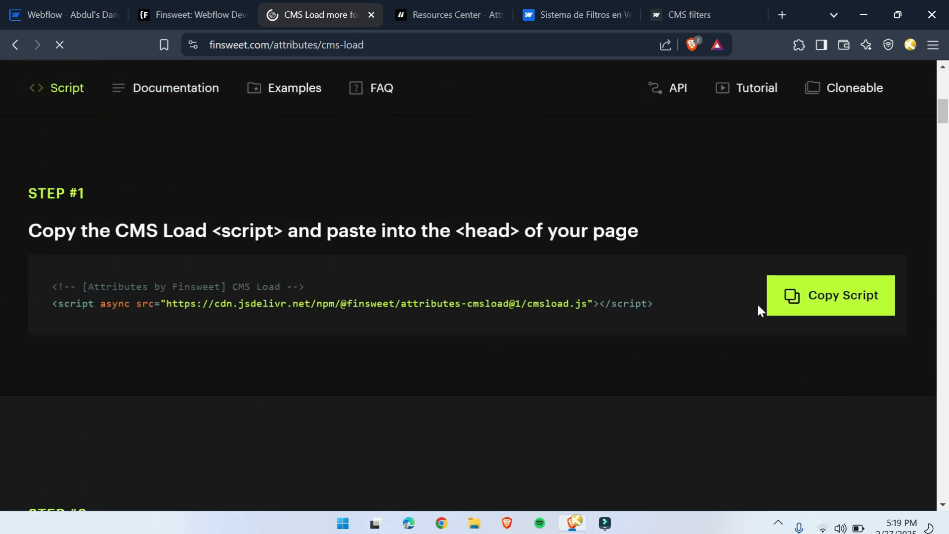
scroll(244, 335, down, 5)
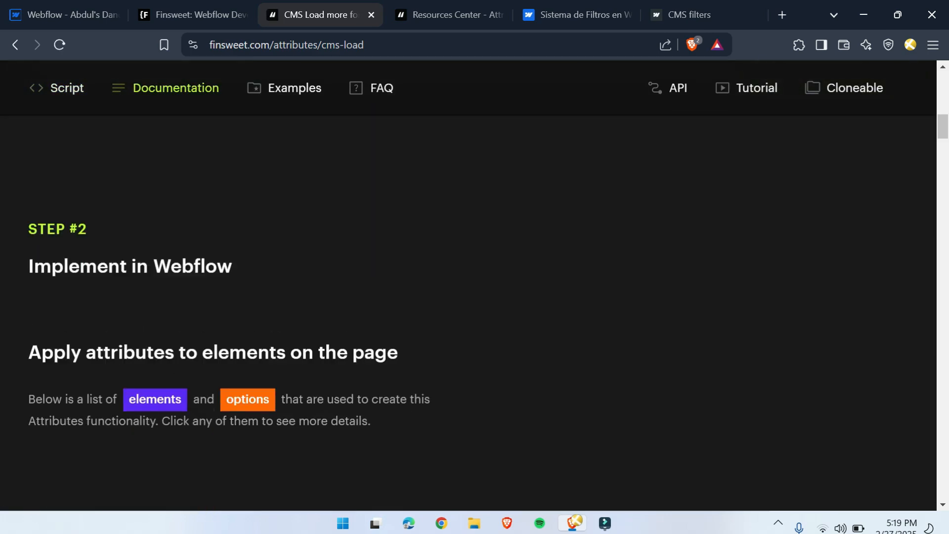
Expand the List element in the CMS Load documentation, examine its attribute and example image, and collapse it
scroll(485, 326, down, 6)
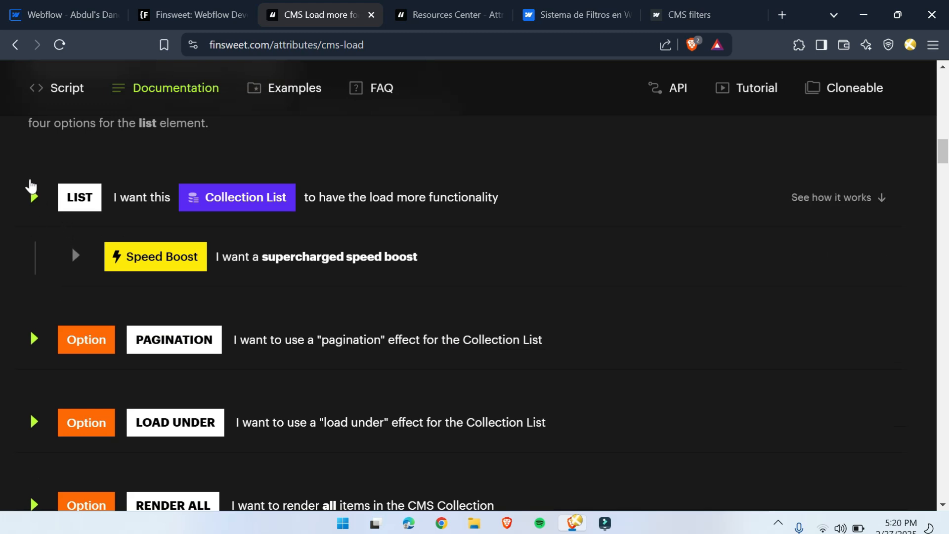
click(32, 195)
scroll(386, 268, down, 3)
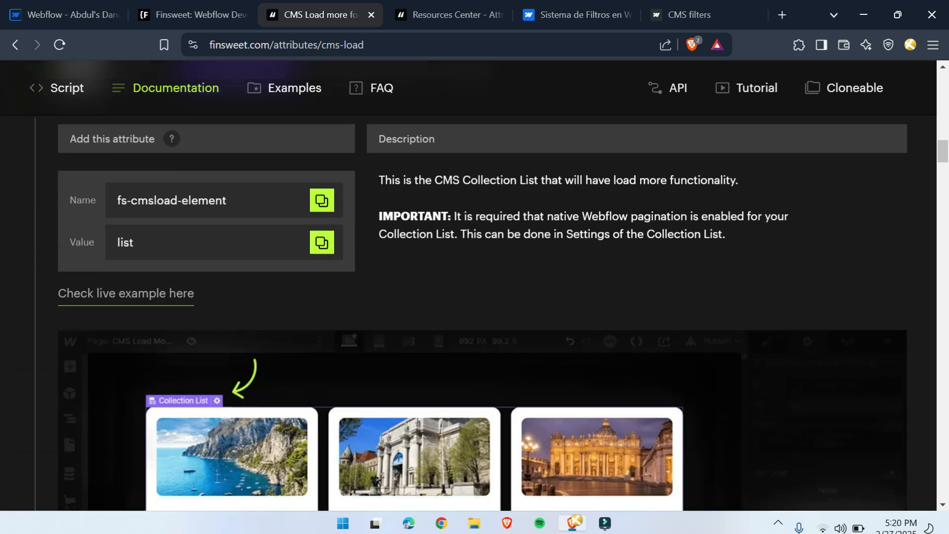
scroll(179, 353, down, 5)
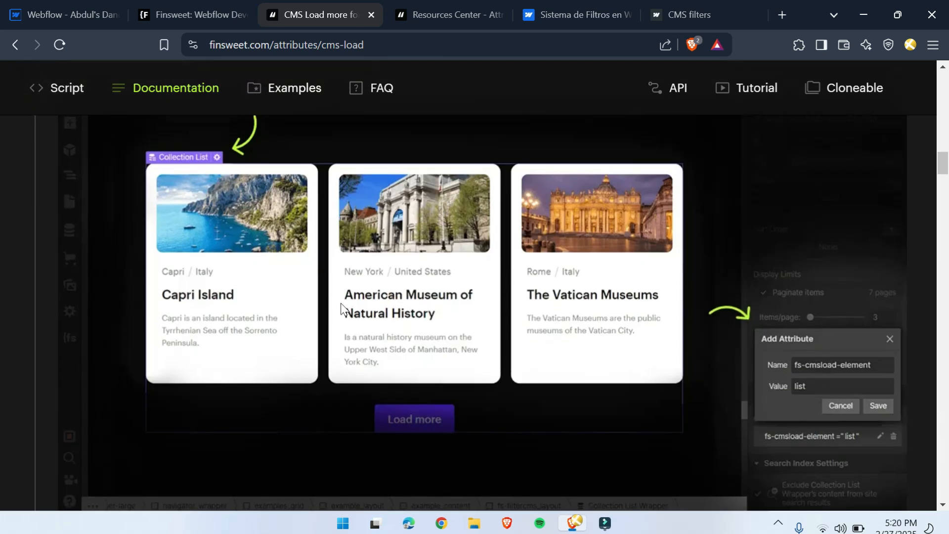
scroll(421, 253, up, 10)
scroll(427, 259, down, 5)
click(420, 267)
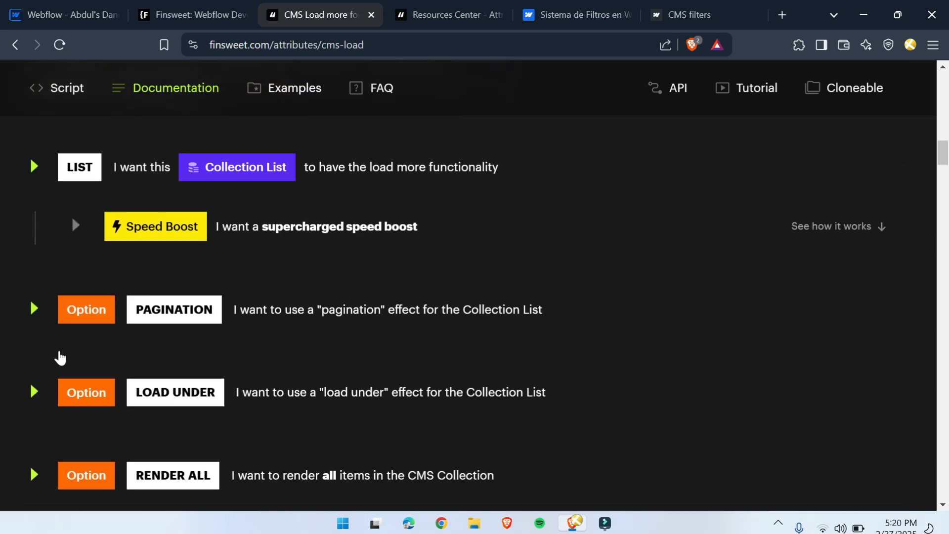
Expand the Pagination option and examine its attribute, description and demo video
scroll(64, 410, down, 2)
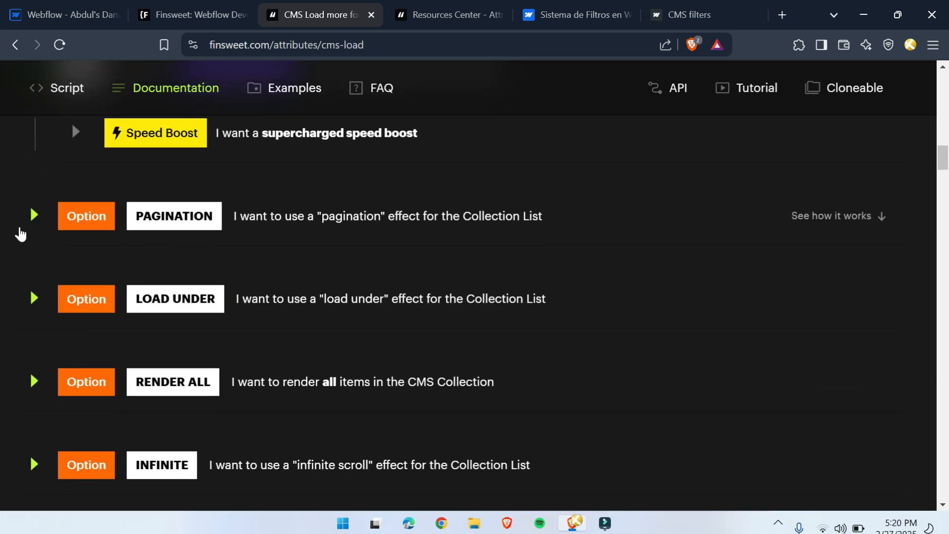
click(34, 225)
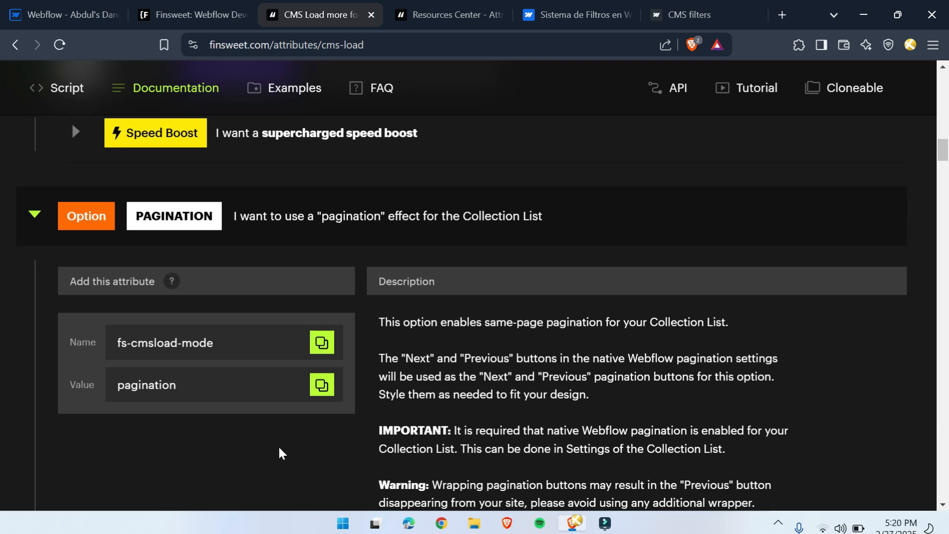
scroll(402, 371, down, 10)
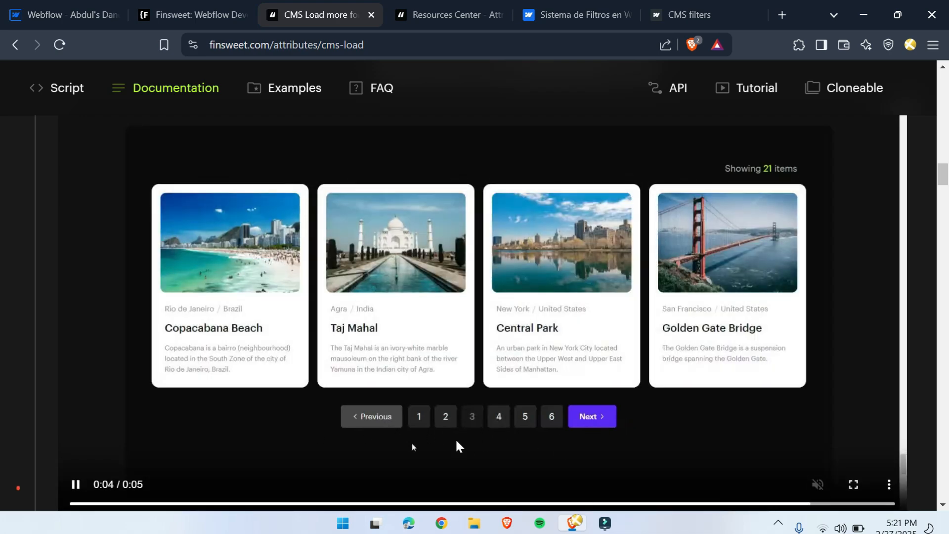
scroll(230, 434, up, 5)
scroll(213, 417, down, 10)
scroll(158, 371, down, 2)
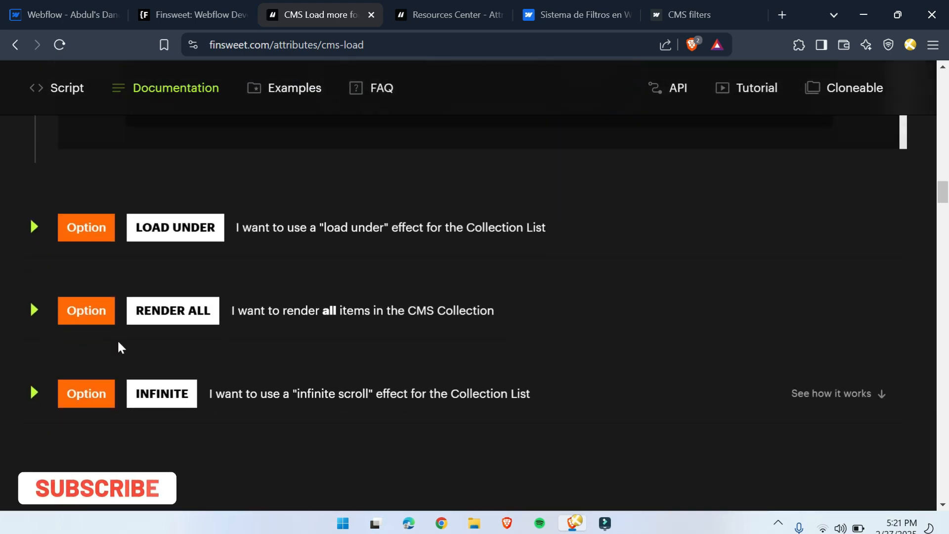
Expand the Load Under option and examine its placement instructions and load-more demo video
click(35, 225)
scroll(267, 292, down, 2)
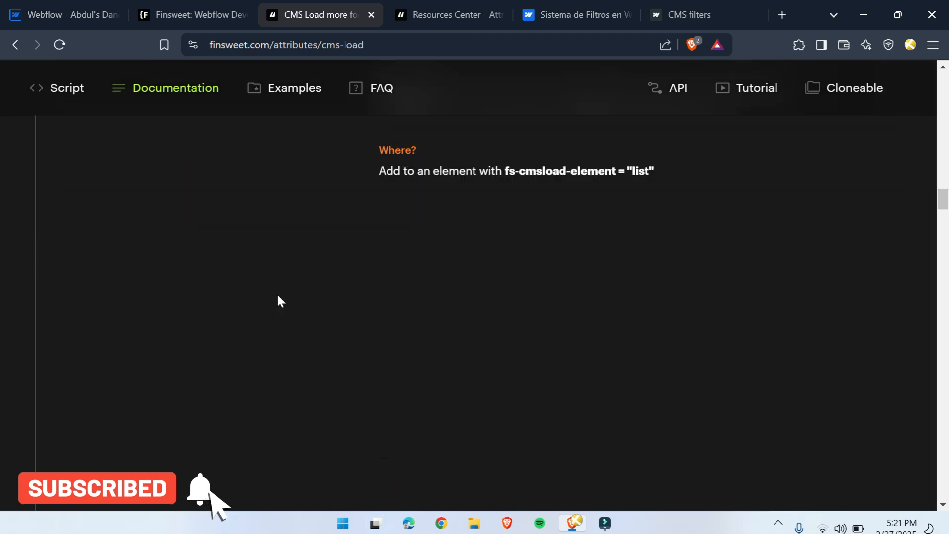
scroll(440, 255, down, 7)
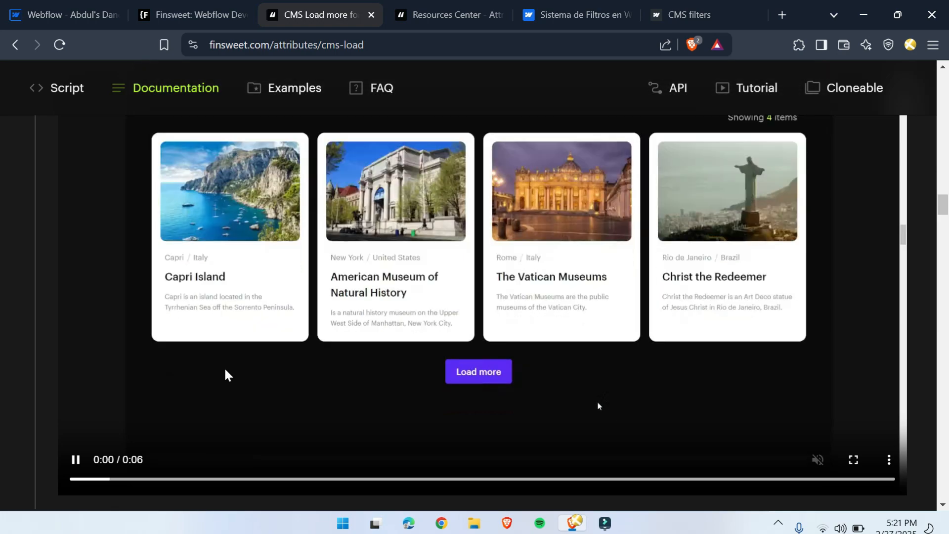
scroll(182, 390, down, 7)
scroll(170, 364, up, 5)
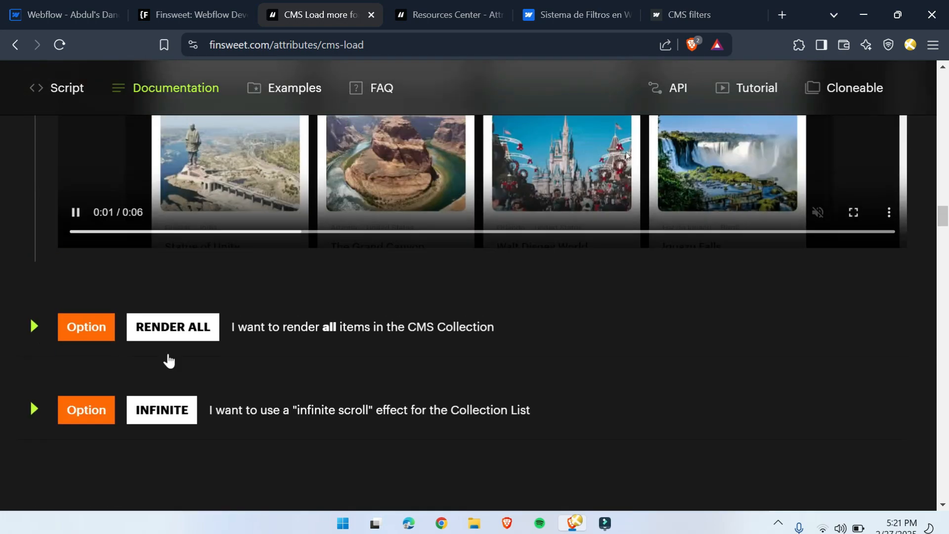
Expand the Render All and Infinite options and examine their attributes, descriptions and the Render All demo video
click(31, 326)
scroll(284, 325, down, 5)
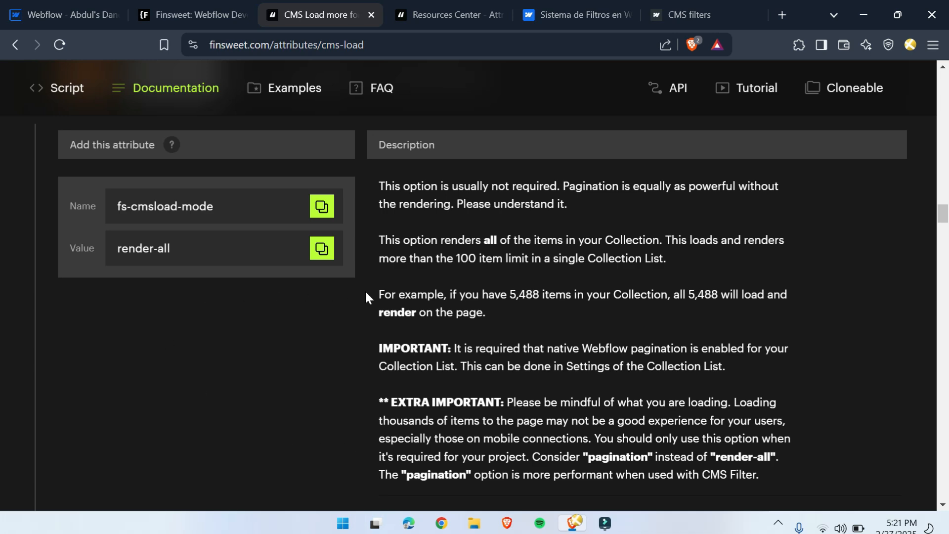
scroll(365, 290, down, 7)
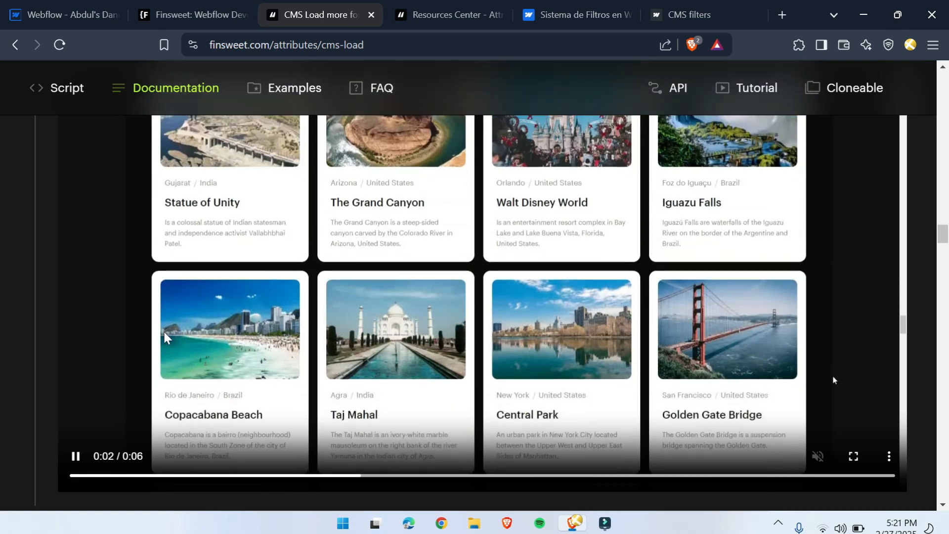
scroll(834, 366, down, 8)
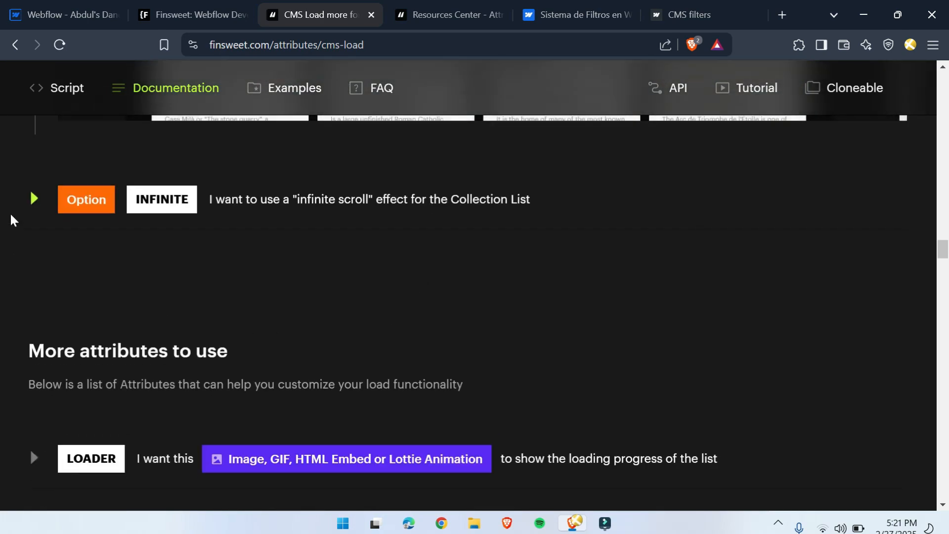
click(34, 201)
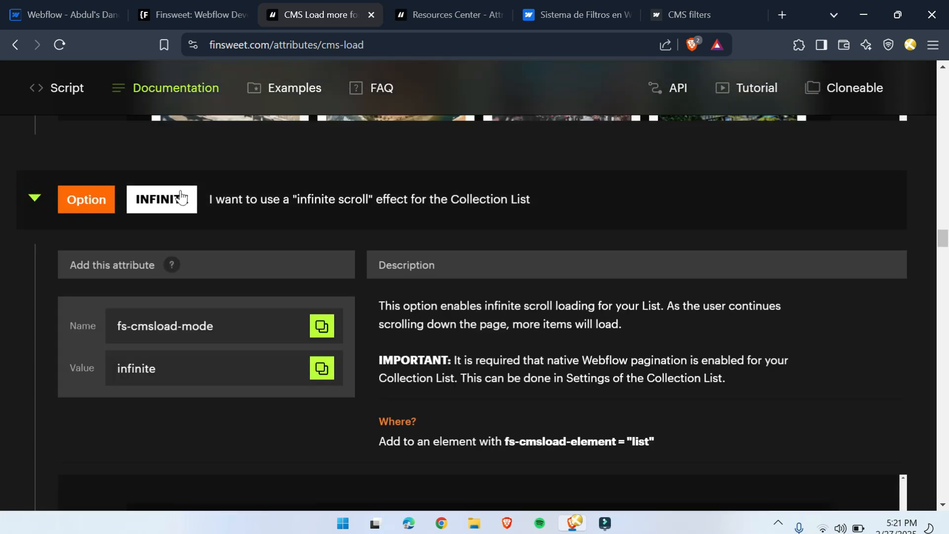
scroll(446, 226, down, 6)
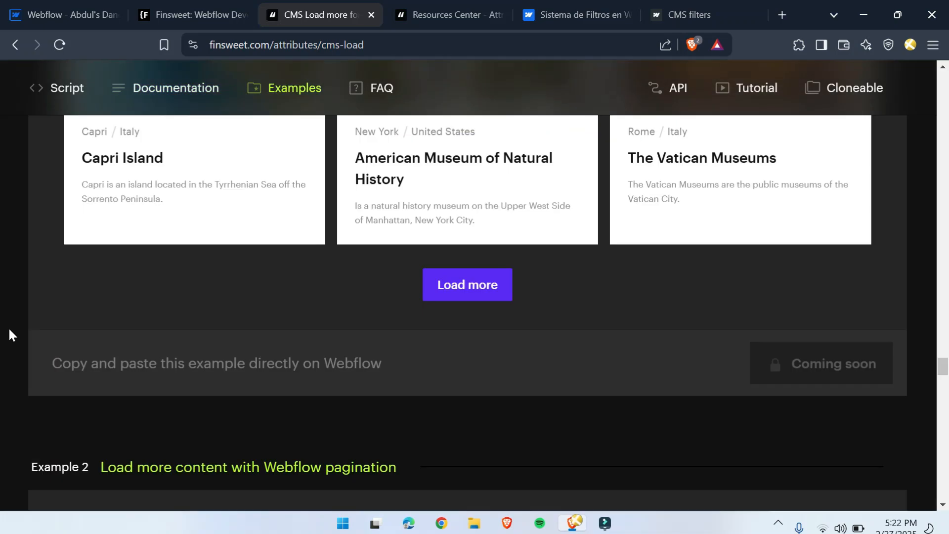
Load more items twice in Example 1, the load-more-with-button demo, and check its displayed item count
scroll(7, 328, up, 6)
scroll(8, 327, down, 4)
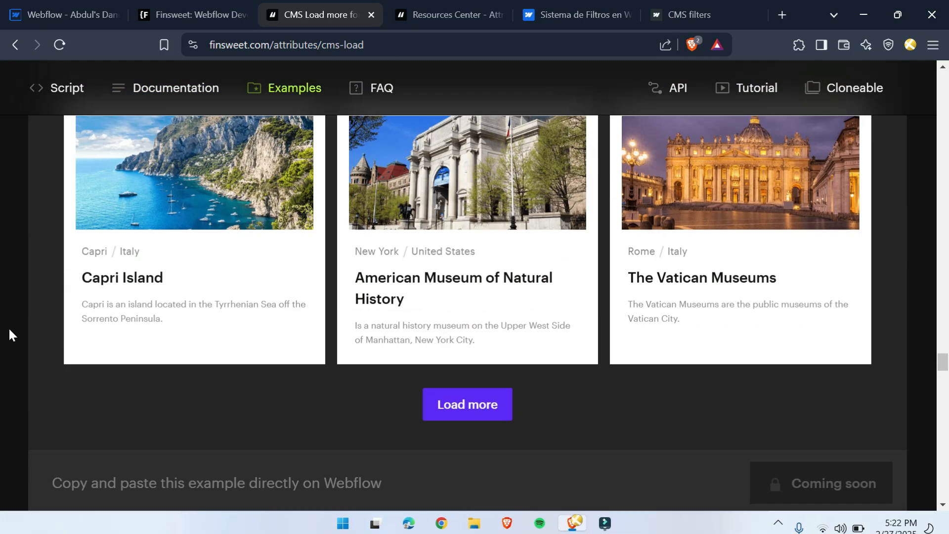
scroll(8, 327, up, 3)
scroll(348, 367, down, 3)
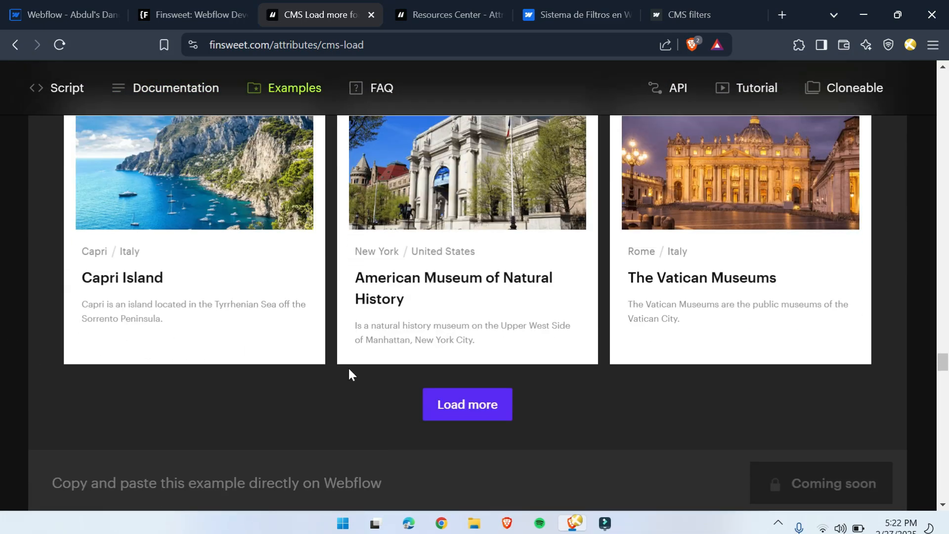
click(480, 410)
scroll(446, 183, down, 5)
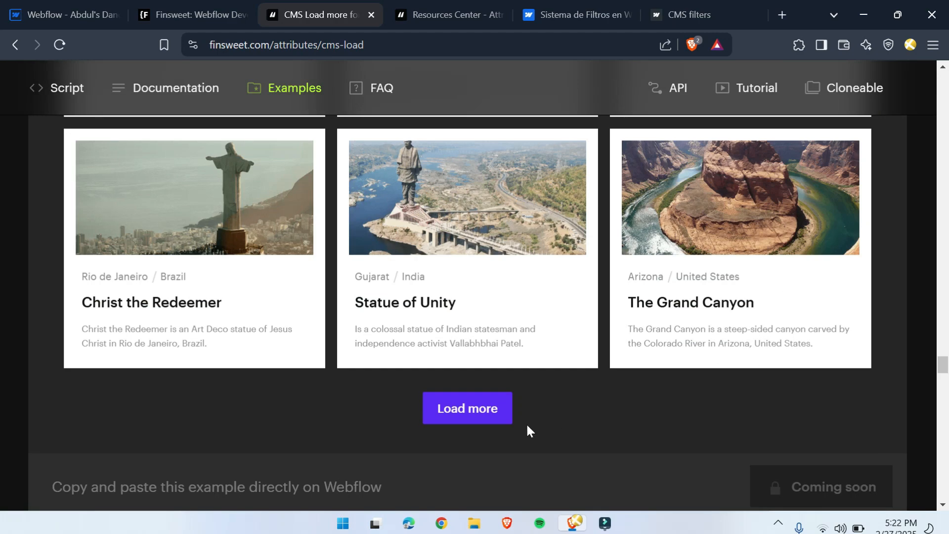
click(475, 411)
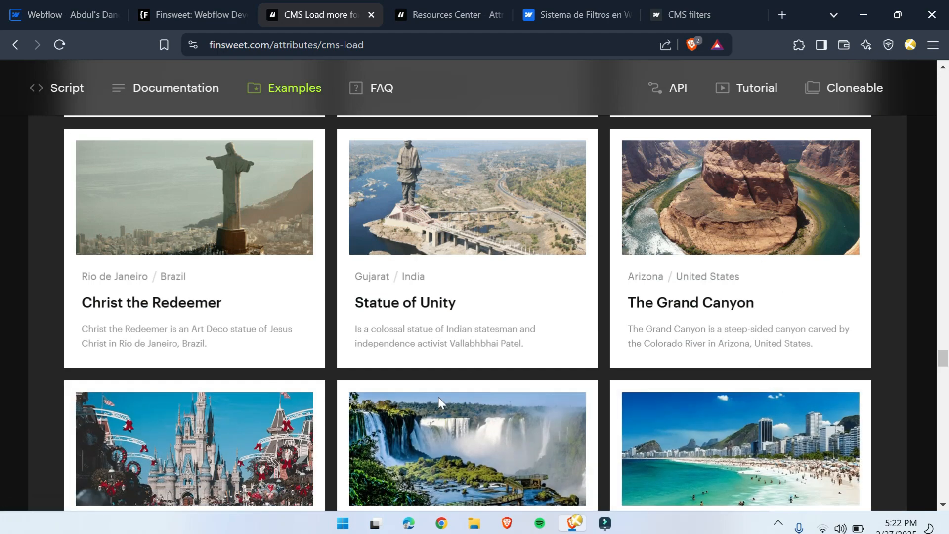
scroll(438, 397, up, 8)
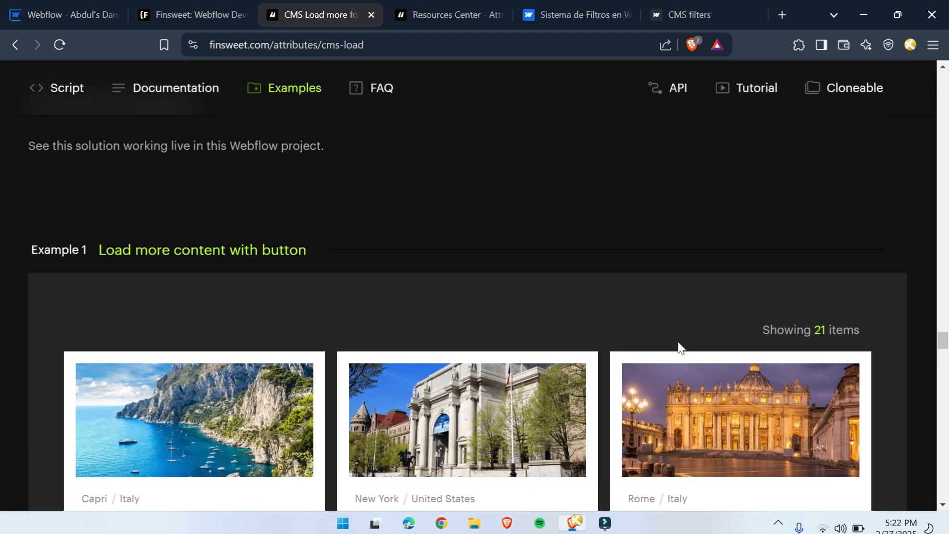
drag(761, 329, 909, 326)
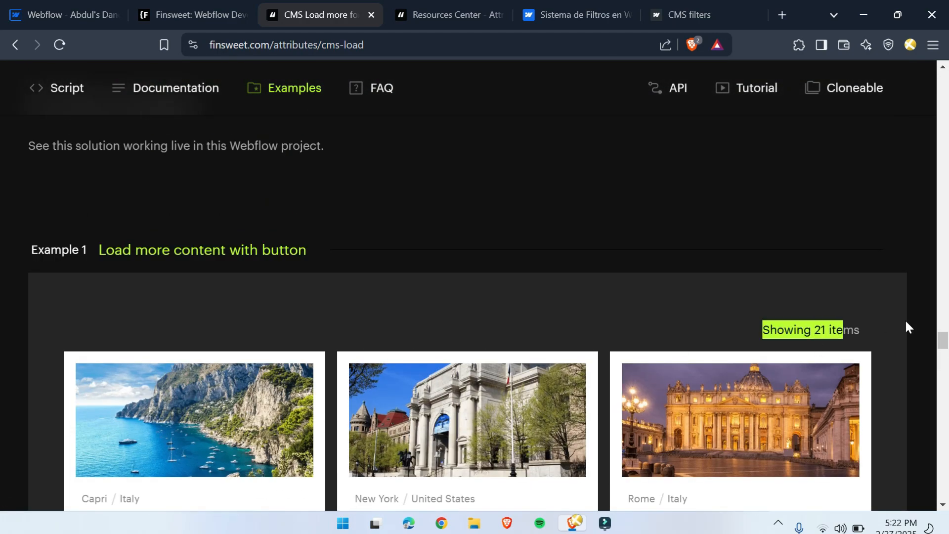
click(868, 324)
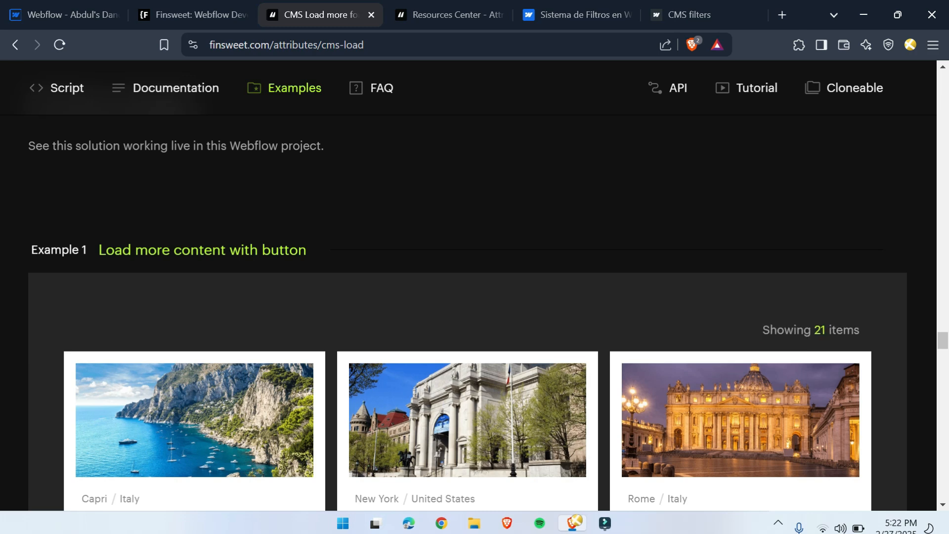
Look through the additional CMS Load attributes, from Loader and the item counts to the animation, caching and query parameter options
scroll(405, 289, up, 15)
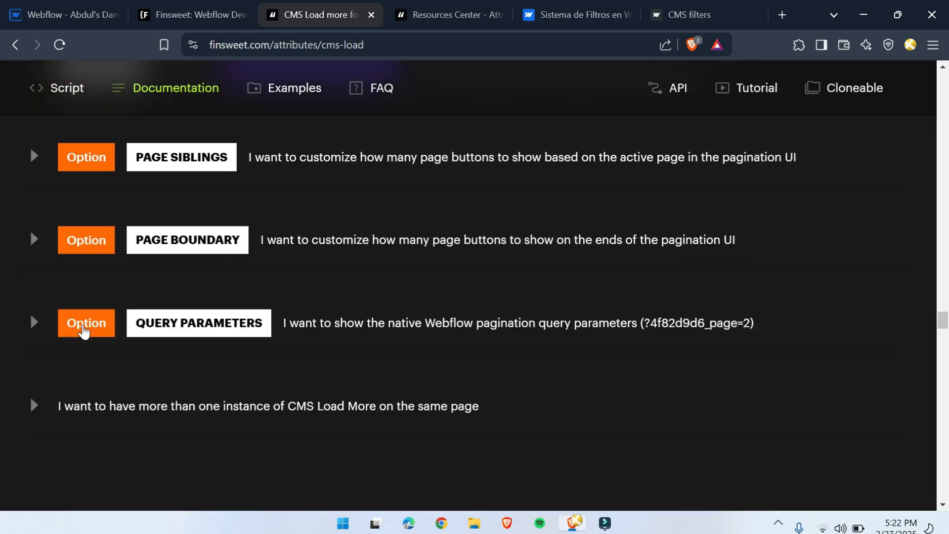
scroll(140, 411, up, 5)
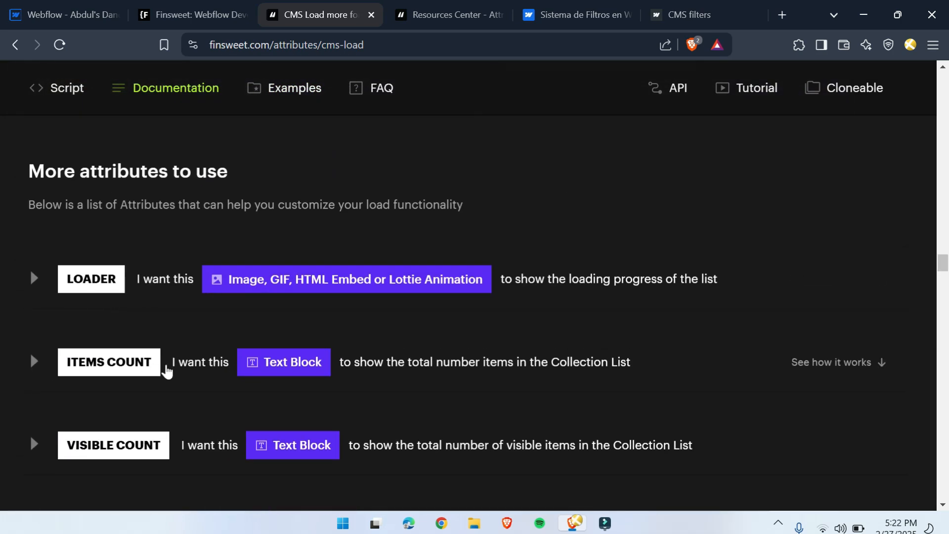
scroll(188, 371, down, 2)
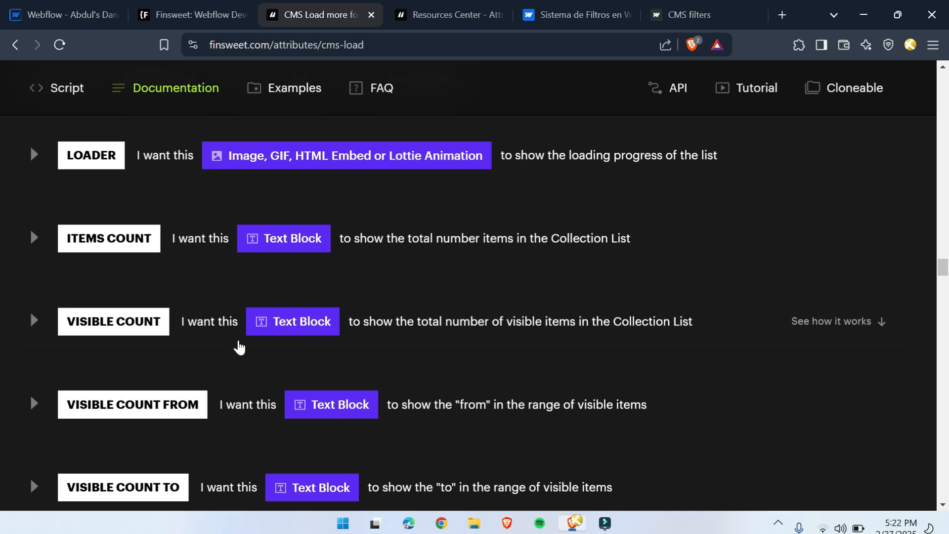
scroll(207, 351, down, 4)
scroll(379, 368, down, 6)
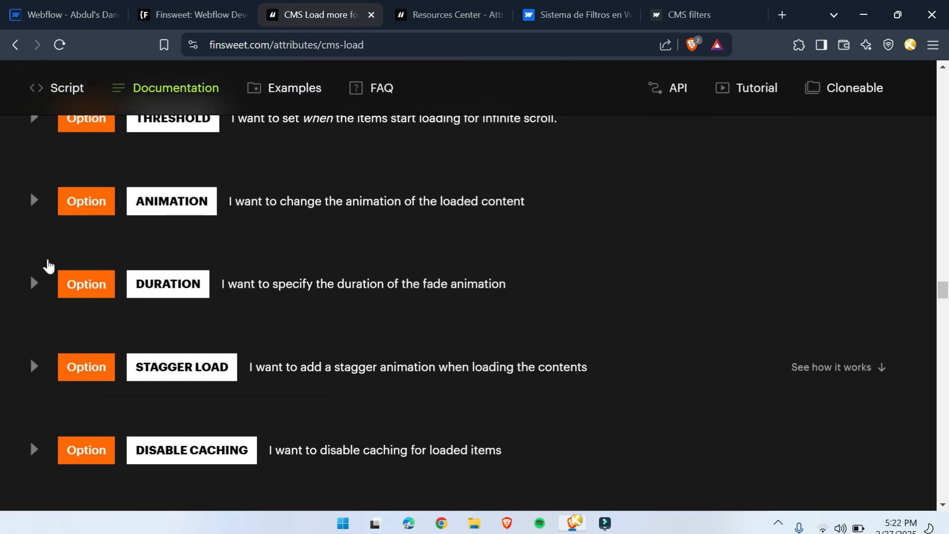
scroll(586, 287, down, 9)
Try the Webflow pagination in Example 2 by advancing through its pages to page 3
scroll(586, 287, down, 15)
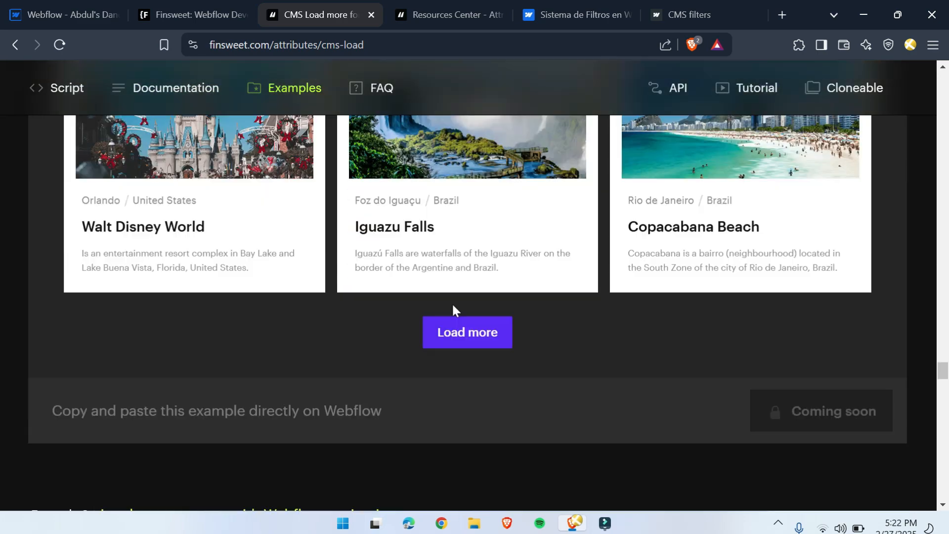
scroll(556, 223, down, 5)
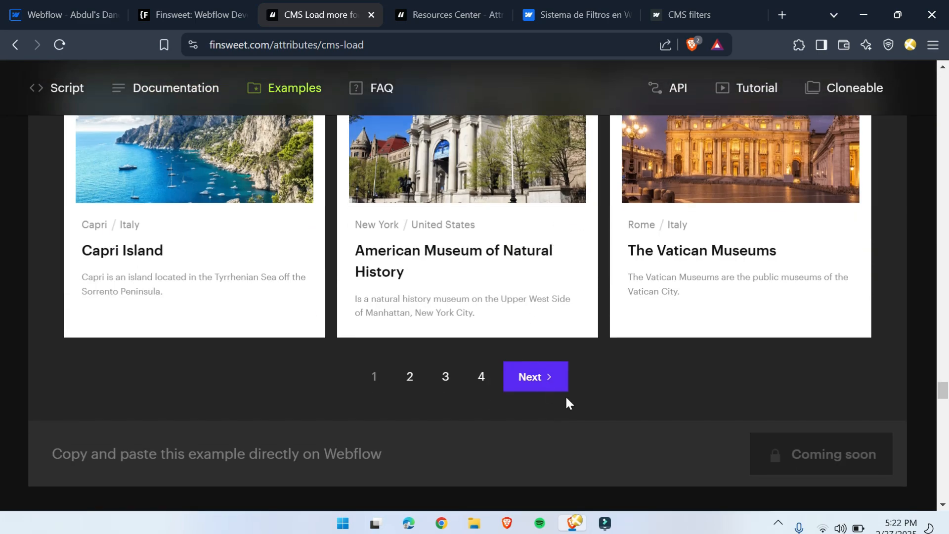
click(534, 376)
click(567, 364)
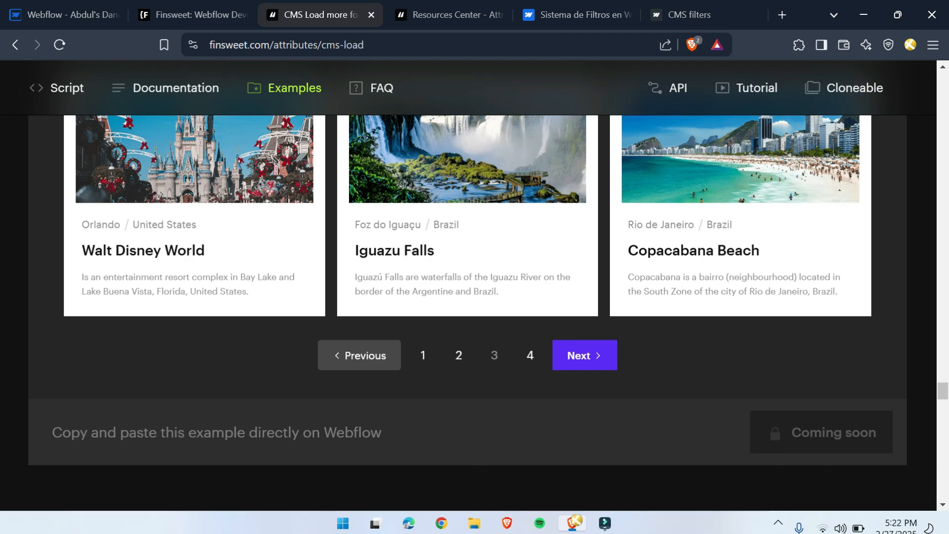
Test Example 3, infinite loading during the scroll, and check its displayed item count
scroll(557, 392, down, 12)
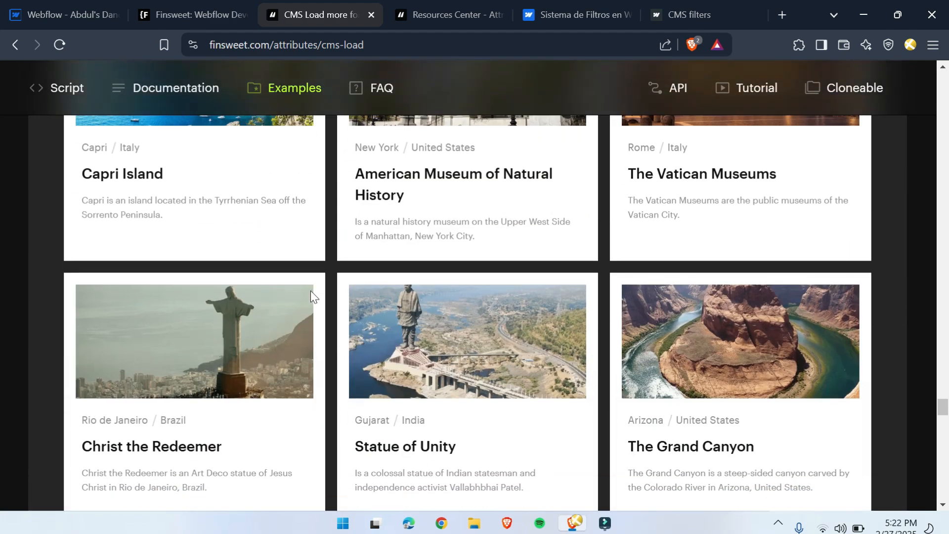
scroll(311, 291, down, 2)
scroll(372, 331, up, 7)
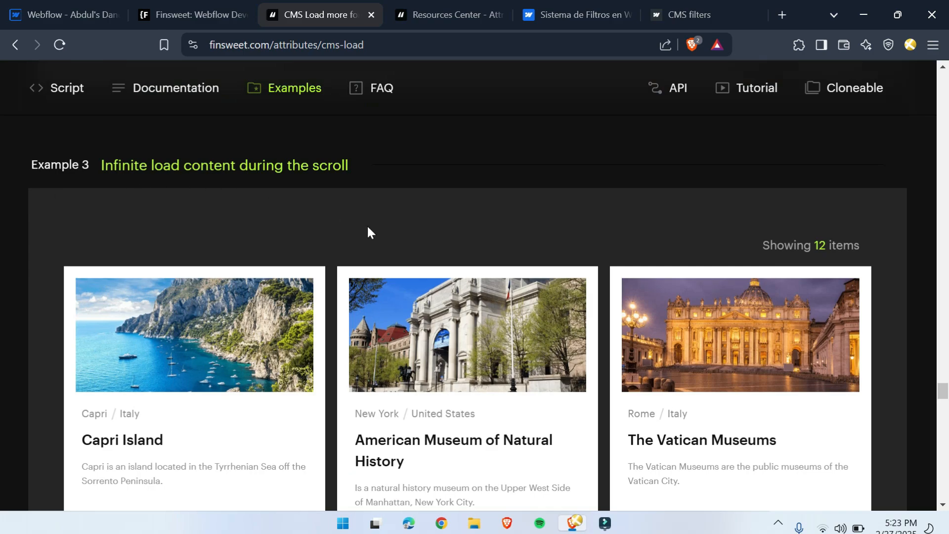
Examine the combinations of CMS Load with other attributes, then return to the start of the working examples
scroll(368, 229, down, 15)
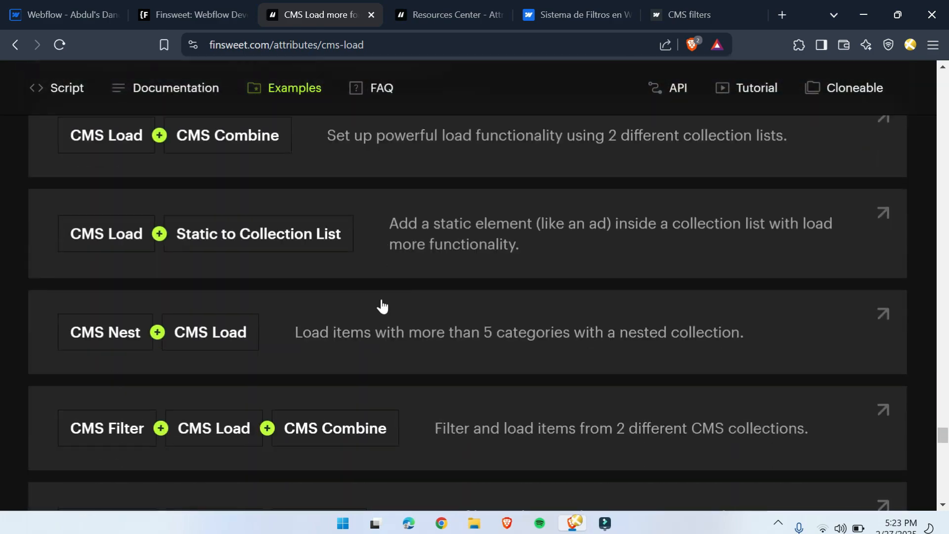
scroll(271, 244, down, 8)
scroll(251, 300, up, 8)
scroll(213, 312, up, 2)
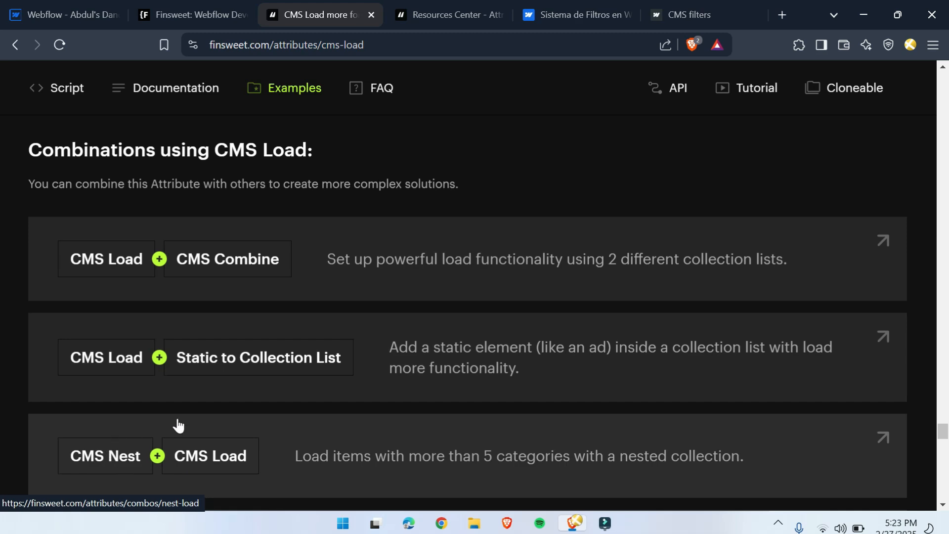
scroll(178, 426, down, 2)
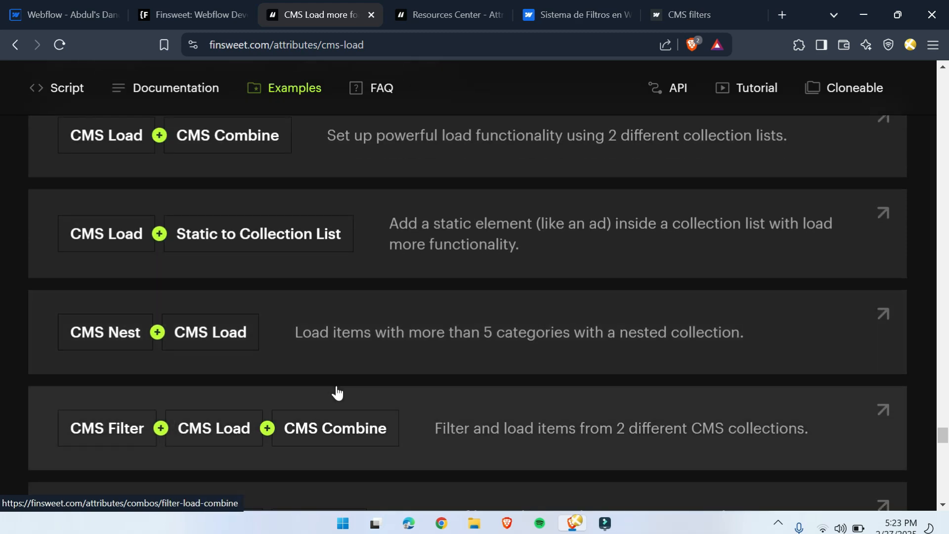
scroll(336, 394, down, 15)
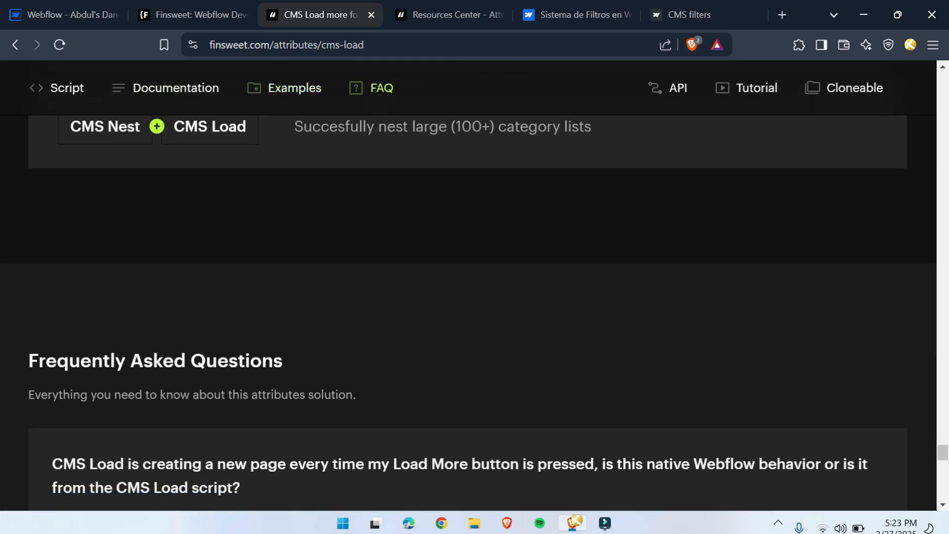
scroll(243, 354, up, 4)
scroll(246, 354, up, 15)
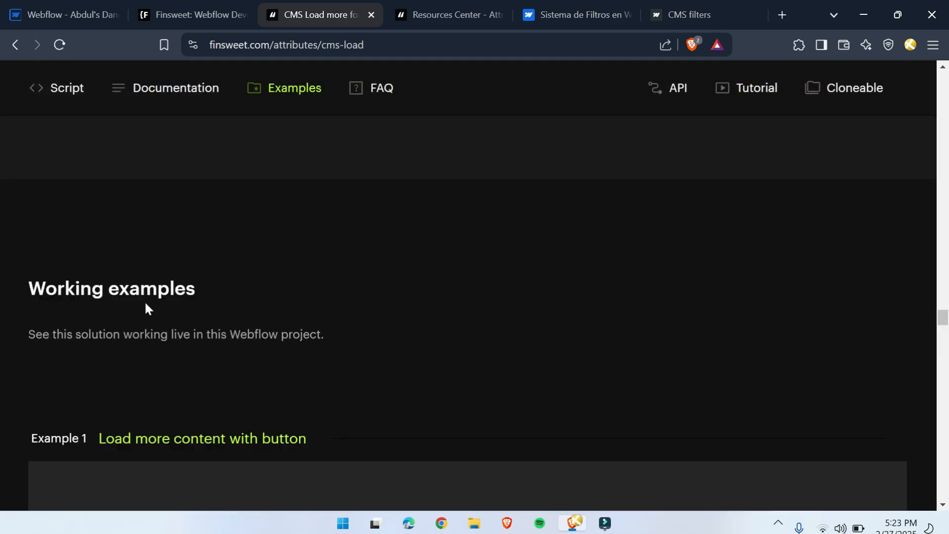
scroll(147, 308, up, 5)
Find the Load More CMS Component cloneable in the Resources Center and open its project in Webflow
click(452, 6)
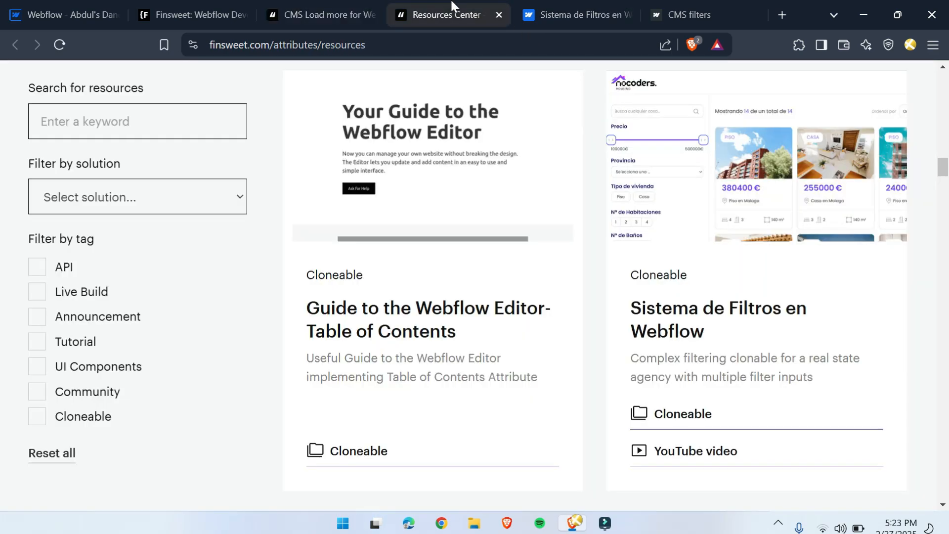
scroll(459, 316, up, 20)
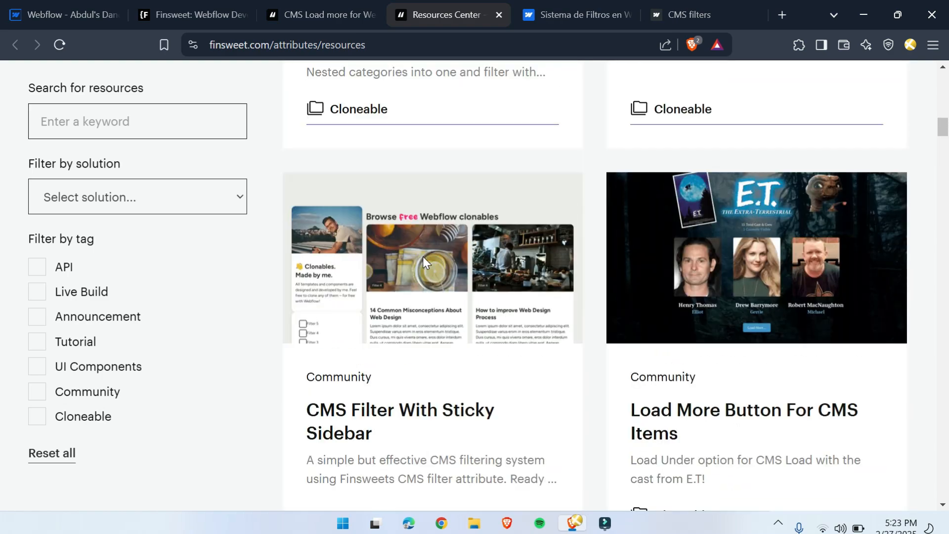
scroll(426, 263, up, 5)
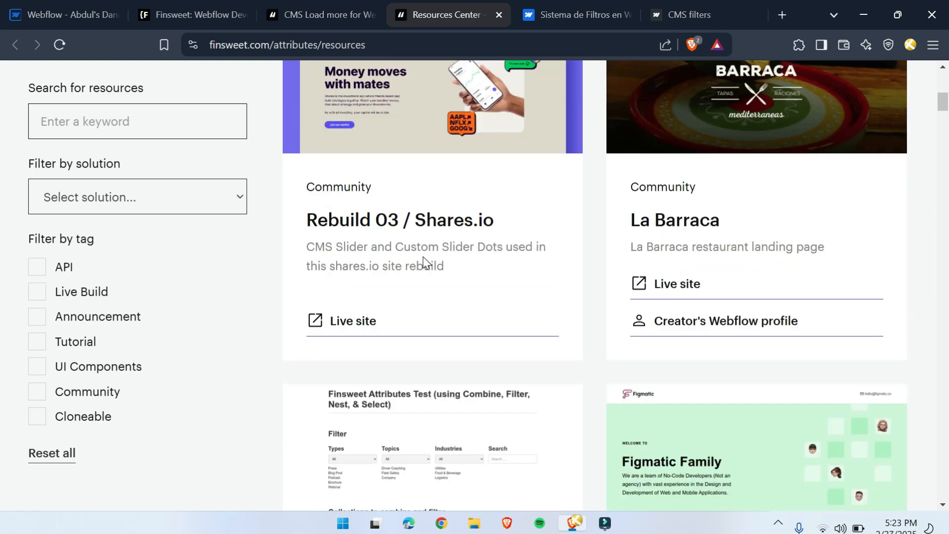
scroll(423, 257, up, 3)
scroll(423, 256, down, 10)
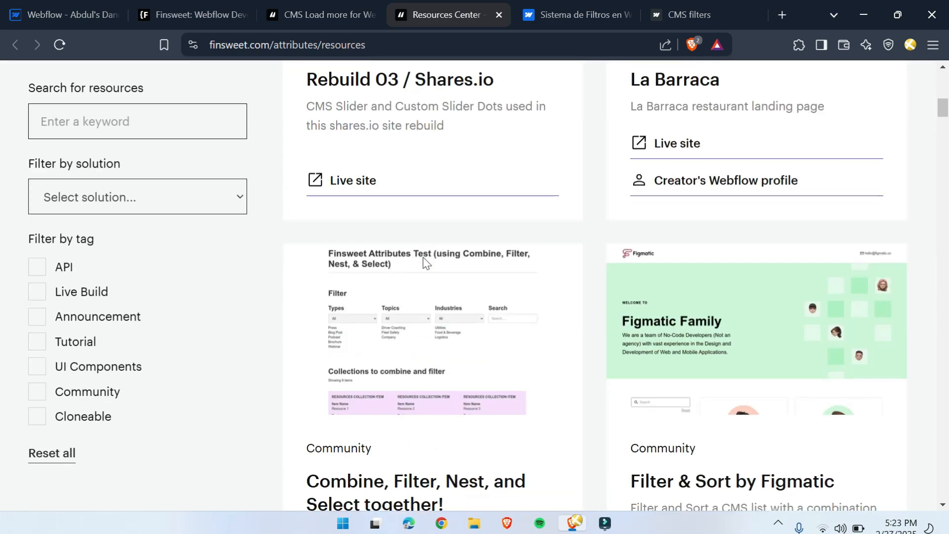
scroll(423, 268, down, 15)
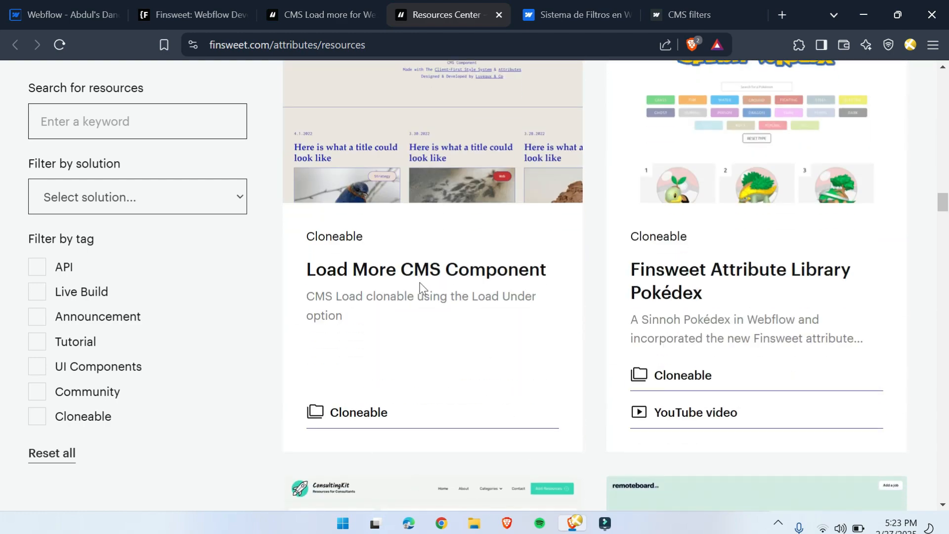
click(401, 424)
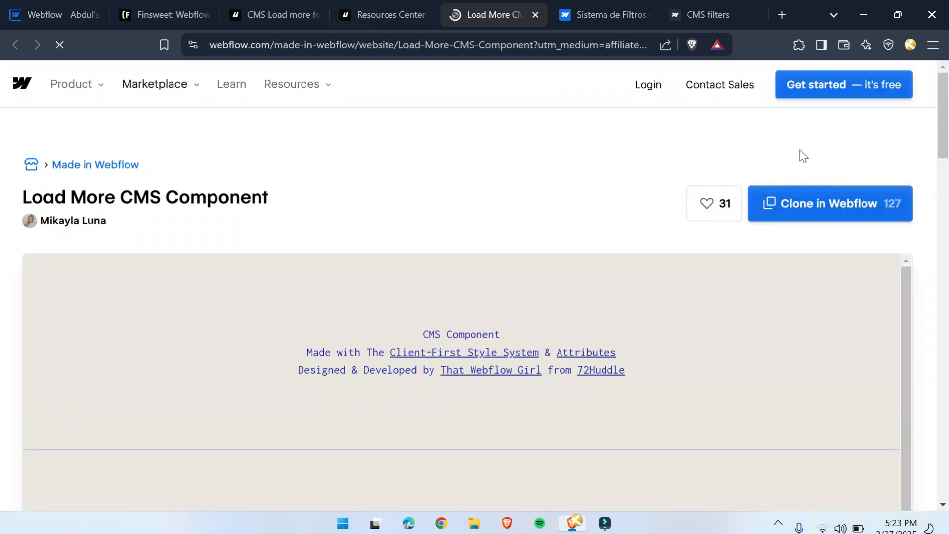
scroll(2, 161, down, 7)
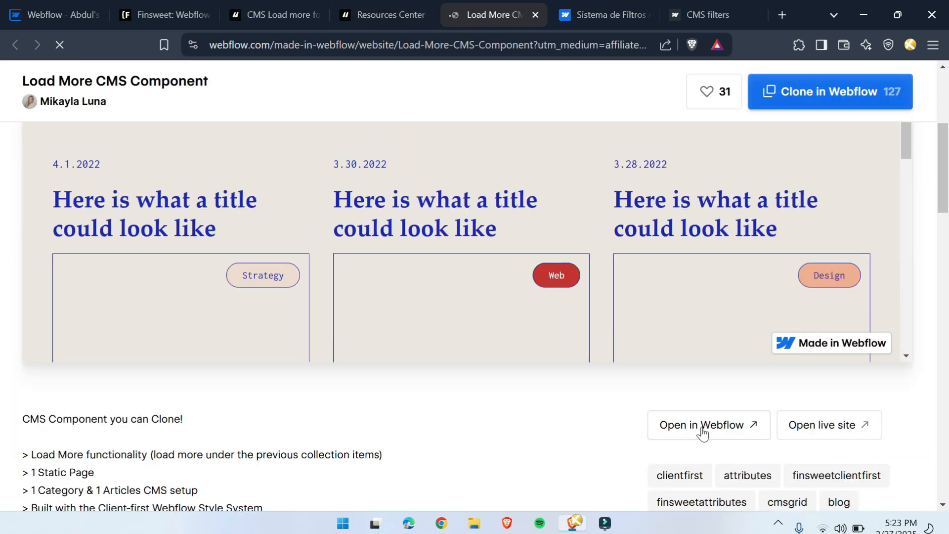
click(702, 432)
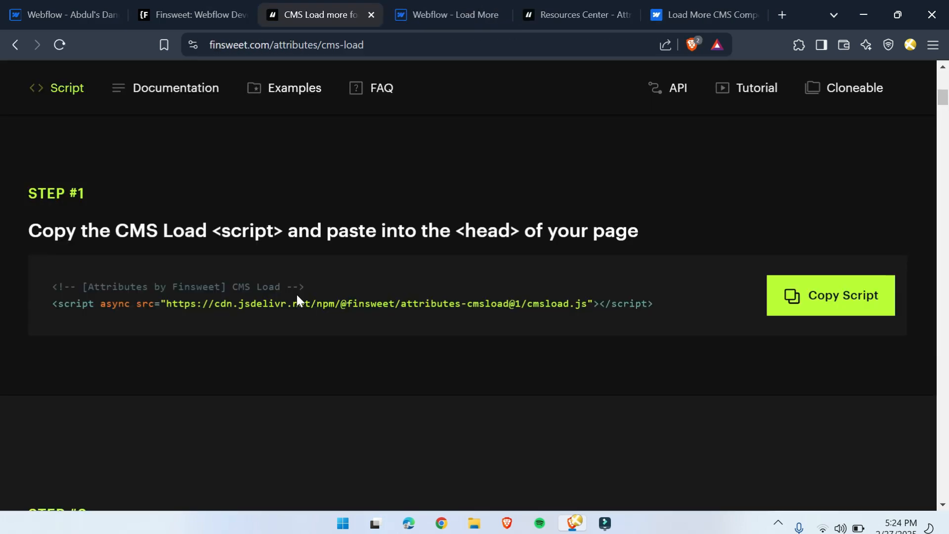
Find the LIST element in the CMS Load documentation's minimum setup and expand its attribute details
scroll(295, 293, down, 1)
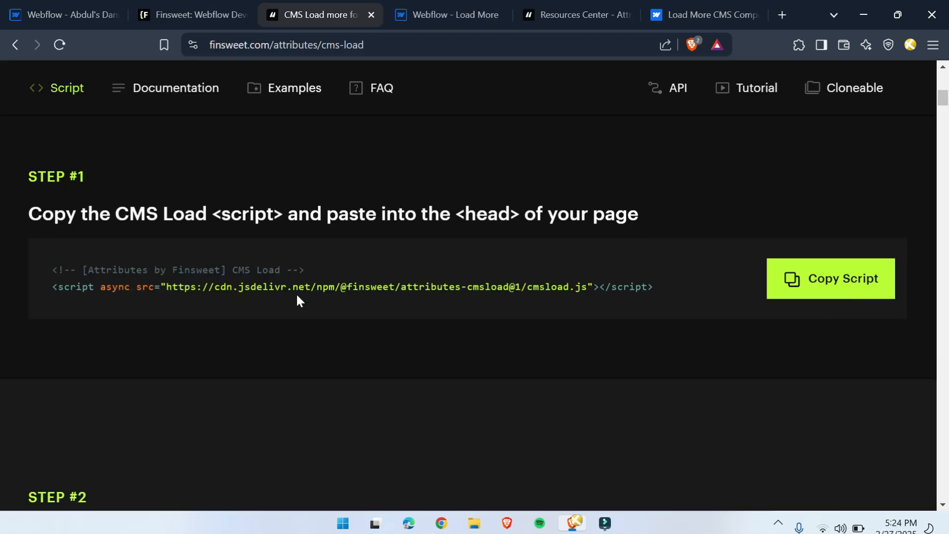
scroll(296, 300, down, 7)
scroll(426, 308, down, 7)
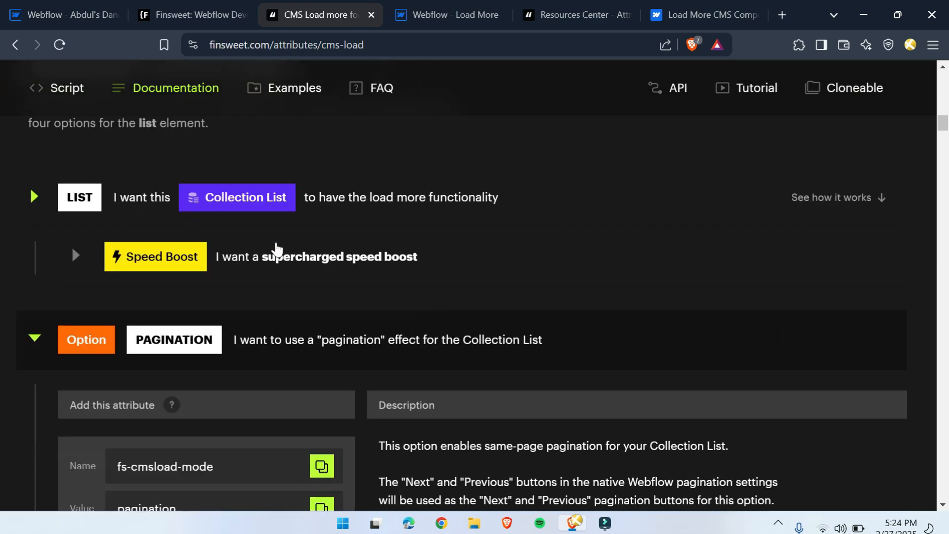
click(33, 197)
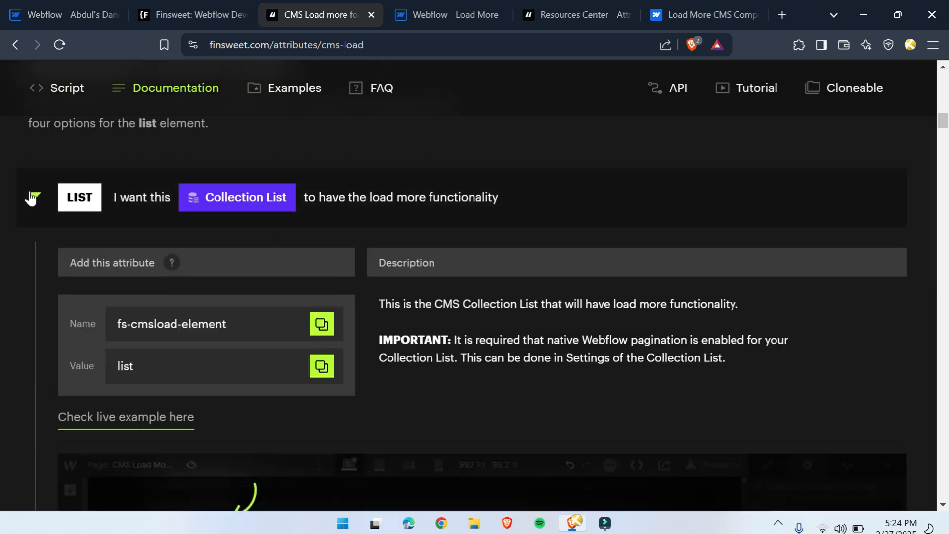
Inspect the pagination settings and custom attributes of cms_list and cms_list-wrapper in the Load More cloneable project
click(456, 6)
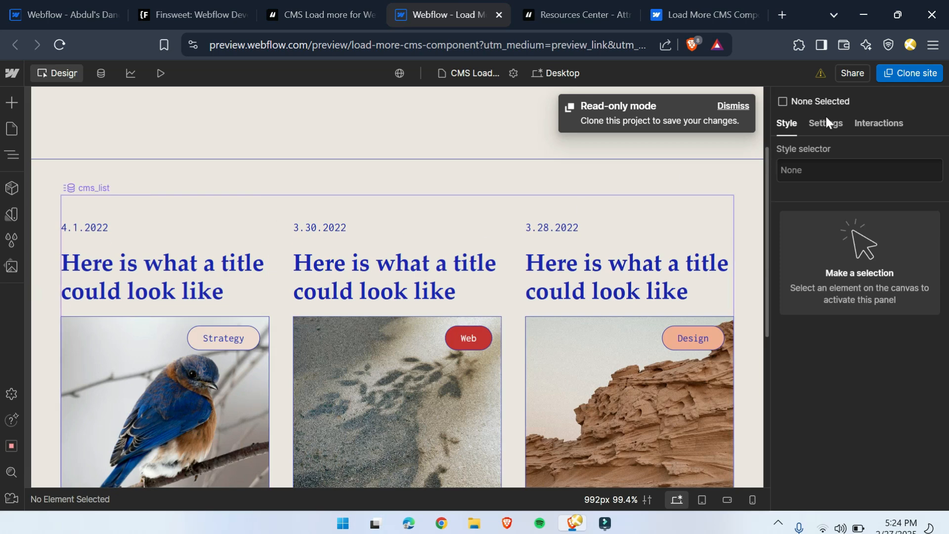
click(738, 106)
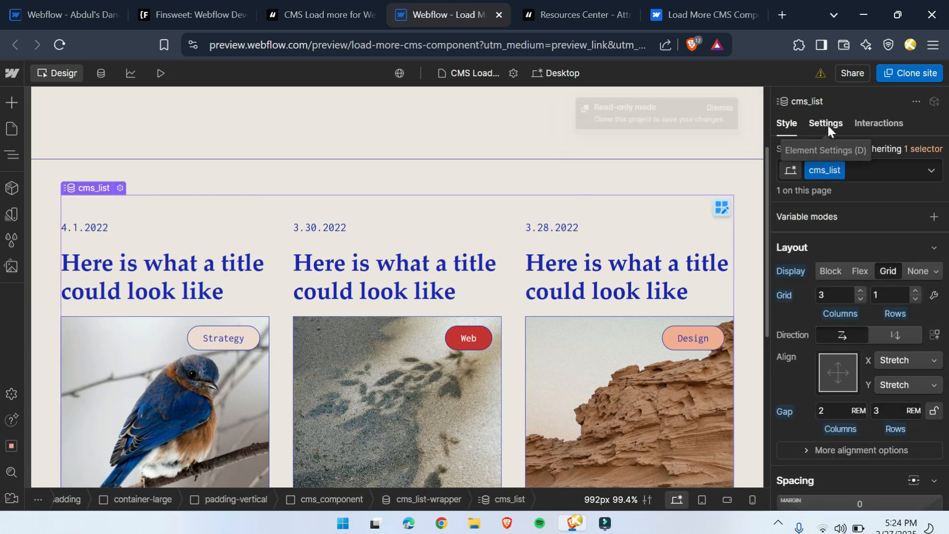
click(828, 125)
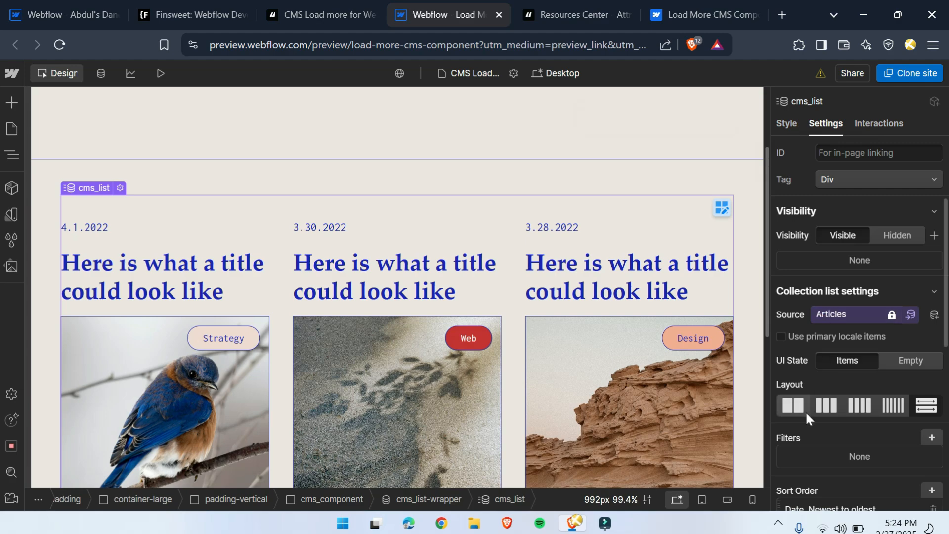
scroll(821, 435, down, 5)
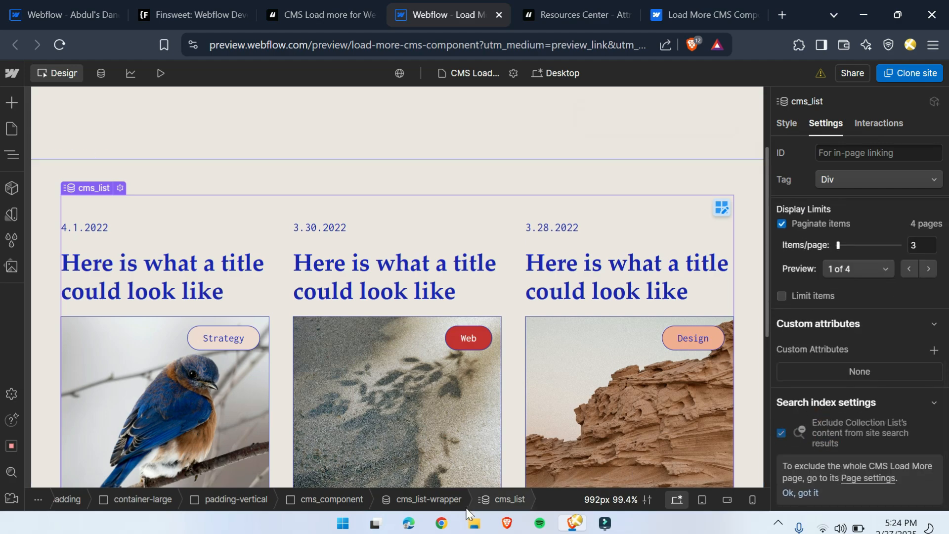
click(438, 505)
scroll(821, 376, down, 5)
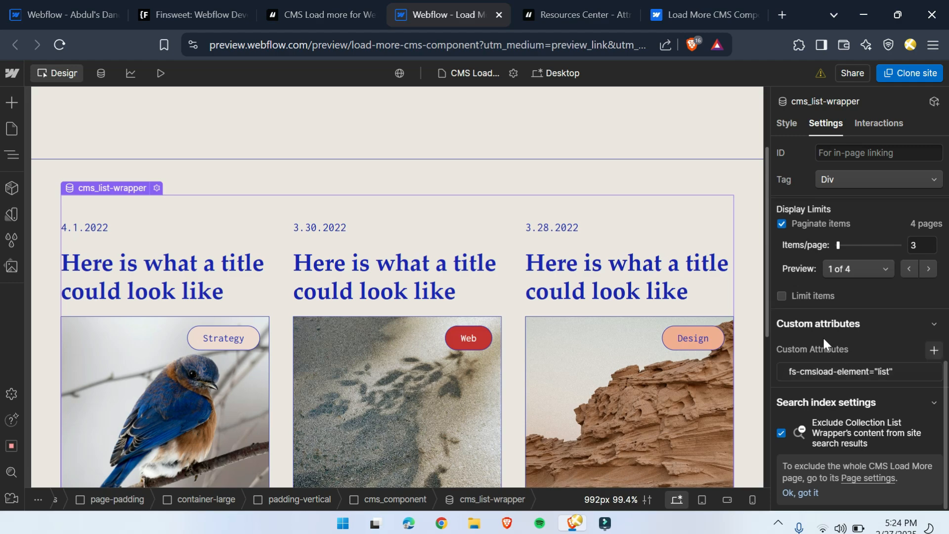
Read the Pagination option in the CMS Load documentation, then view the cloneable's Load More section for comparison
click(321, 14)
click(34, 197)
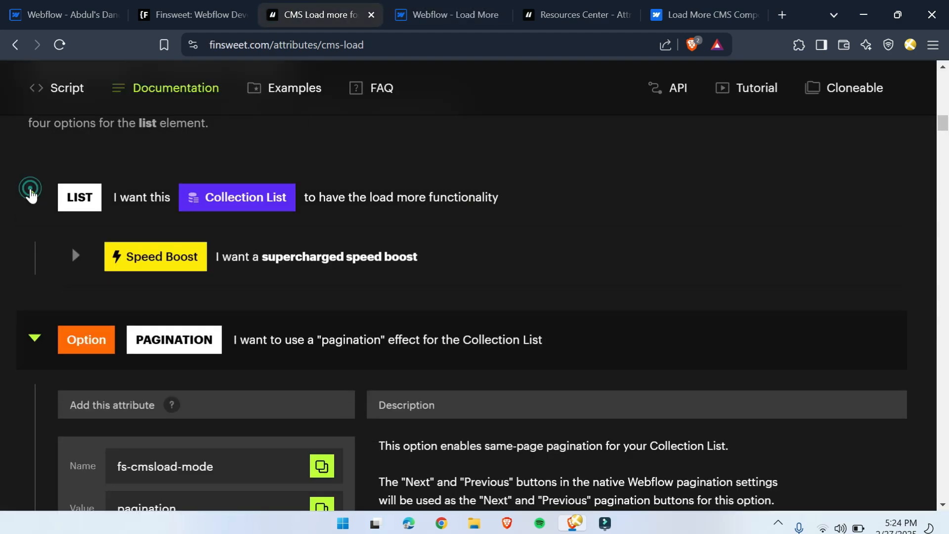
scroll(42, 335, down, 5)
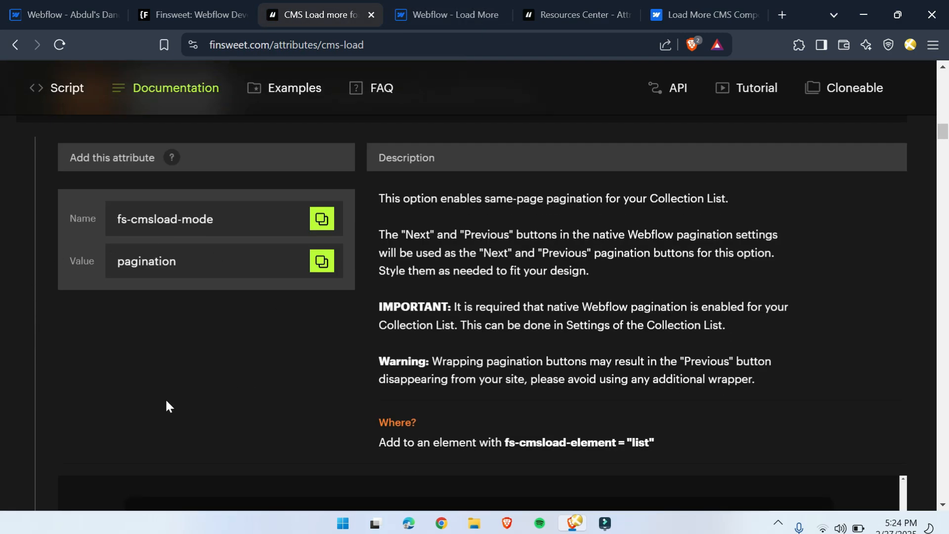
scroll(339, 440, up, 2)
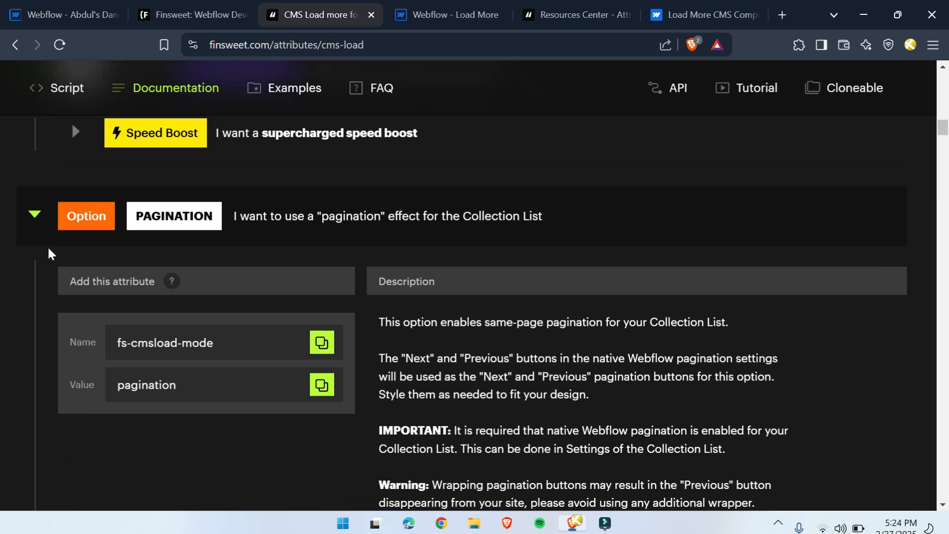
click(443, 14)
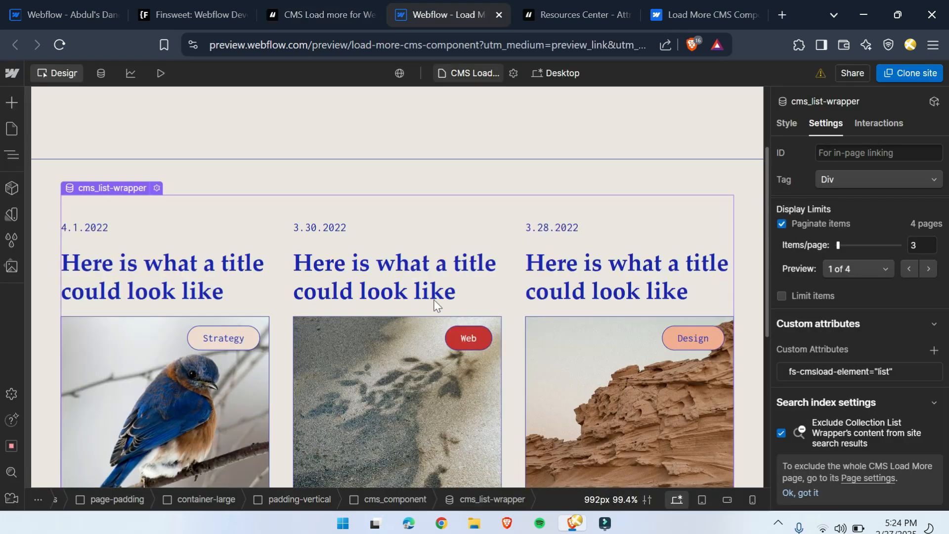
scroll(346, 317, down, 5)
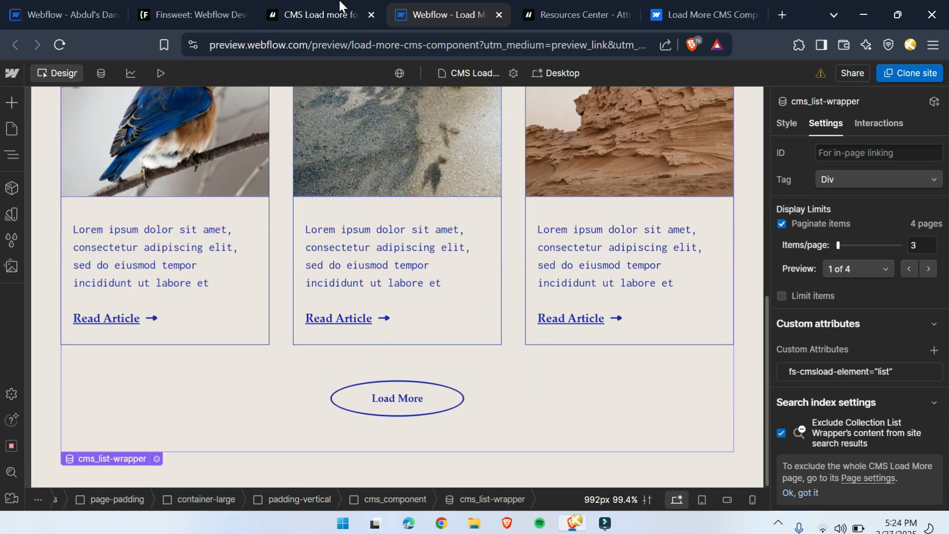
Review the Load Under option's attribute, then check the custom attributes of cms_list-pagination in the cloneable
click(327, 14)
click(33, 217)
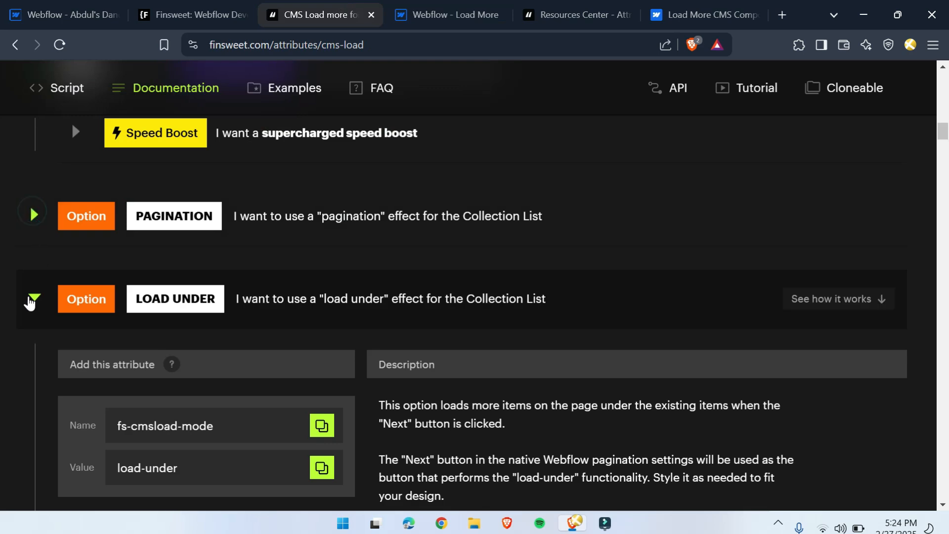
scroll(178, 307, down, 5)
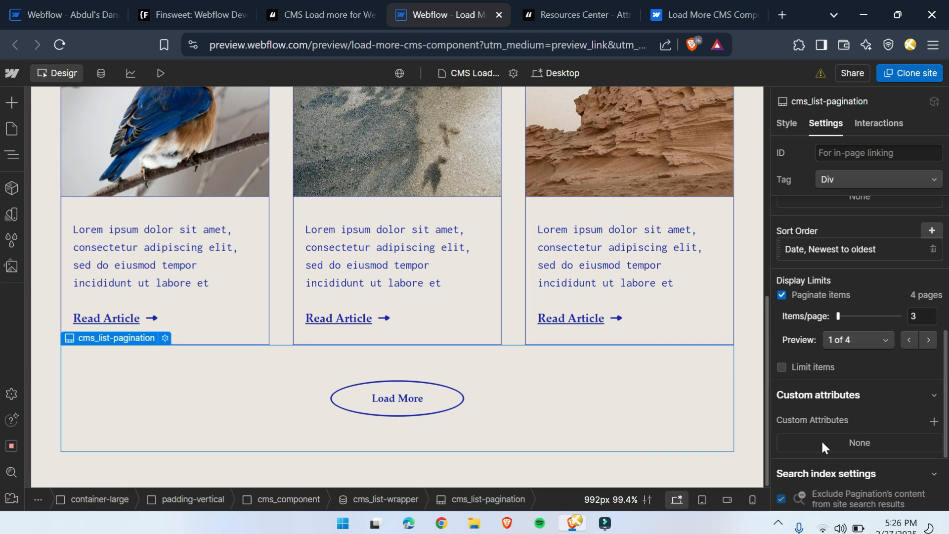
click(821, 367)
Compare the Load Under and Pagination descriptions in the documentation and highlight part of the native Webflow pagination requirement
click(322, 14)
scroll(447, 266, down, 3)
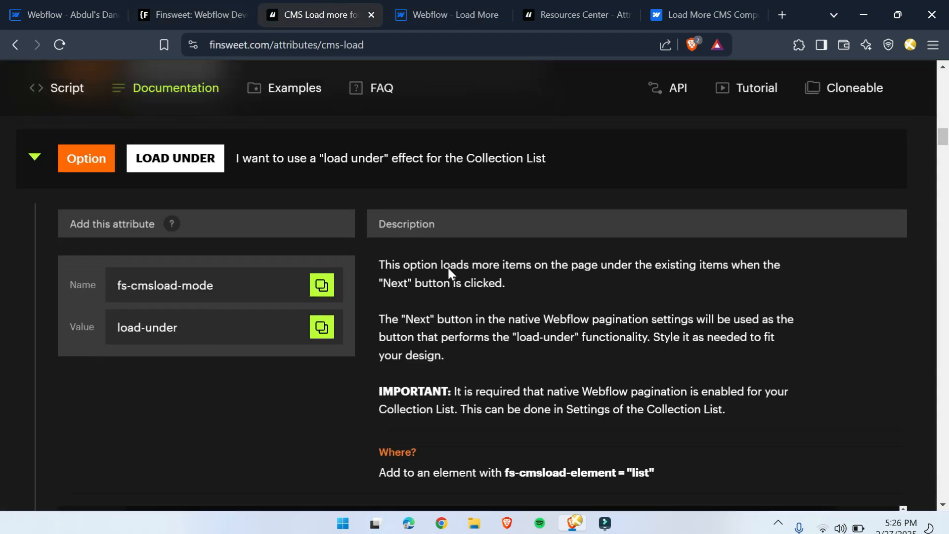
scroll(759, 330, up, 5)
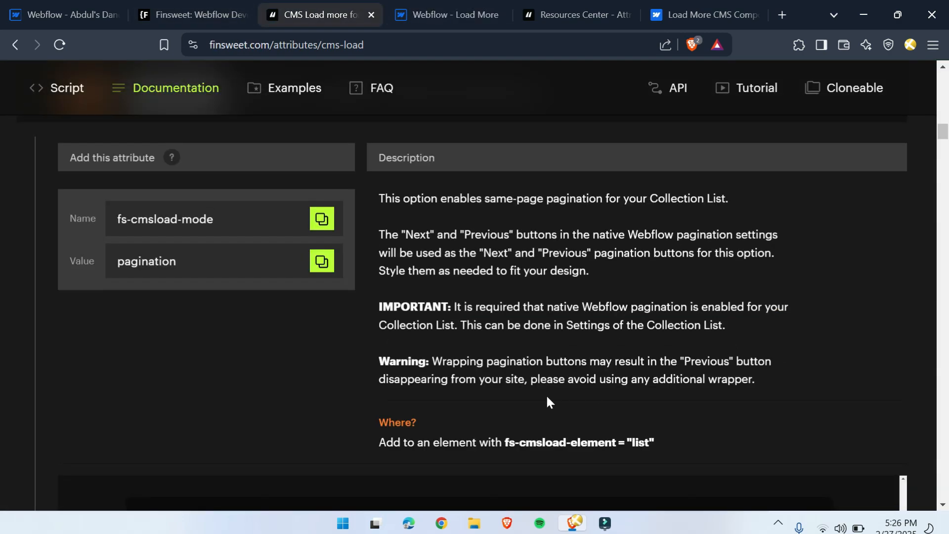
scroll(539, 395, up, 5)
scroll(229, 286, down, 5)
drag(513, 308, 599, 308)
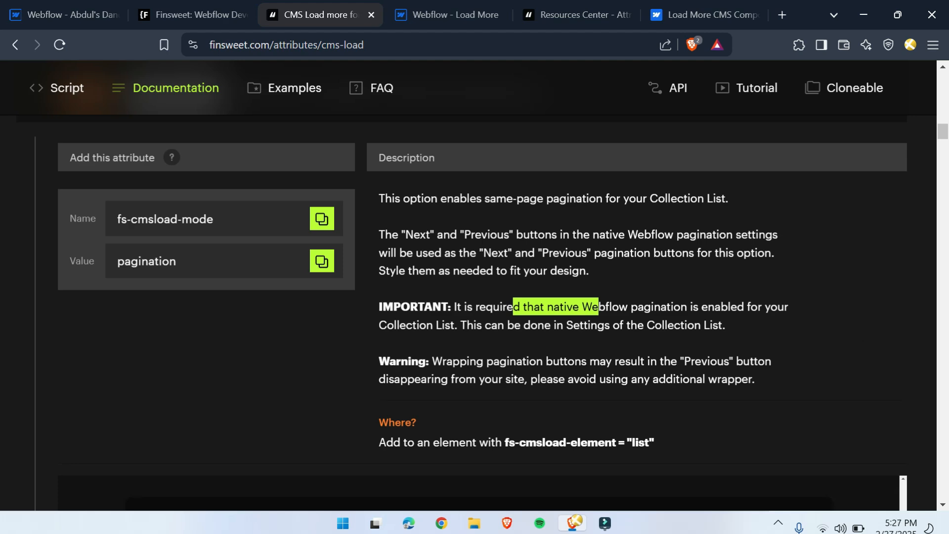
Review the elements and options required for the CMS Load minimum setup
scroll(456, 390, down, 3)
scroll(272, 349, up, 3)
scroll(267, 437, up, 3)
scroll(121, 300, up, 5)
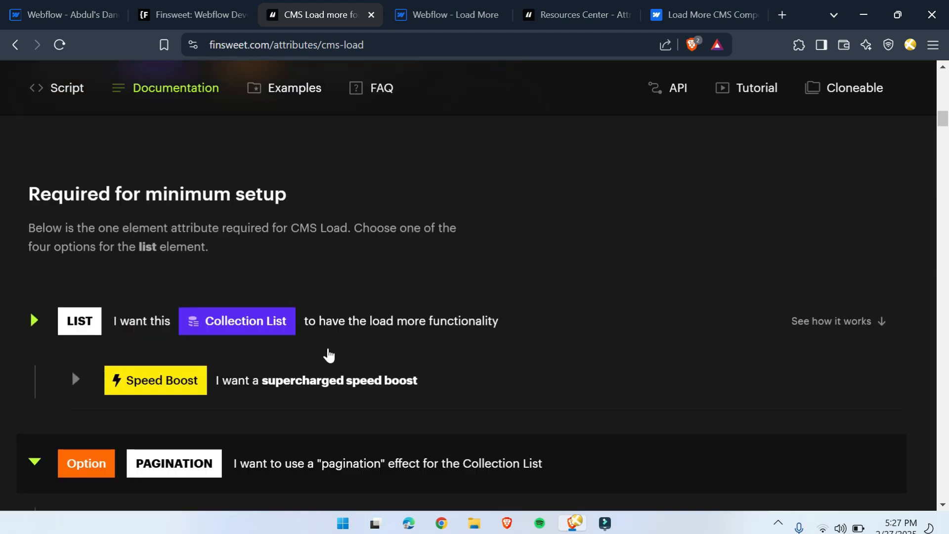
scroll(328, 354, down, 8)
scroll(244, 286, up, 15)
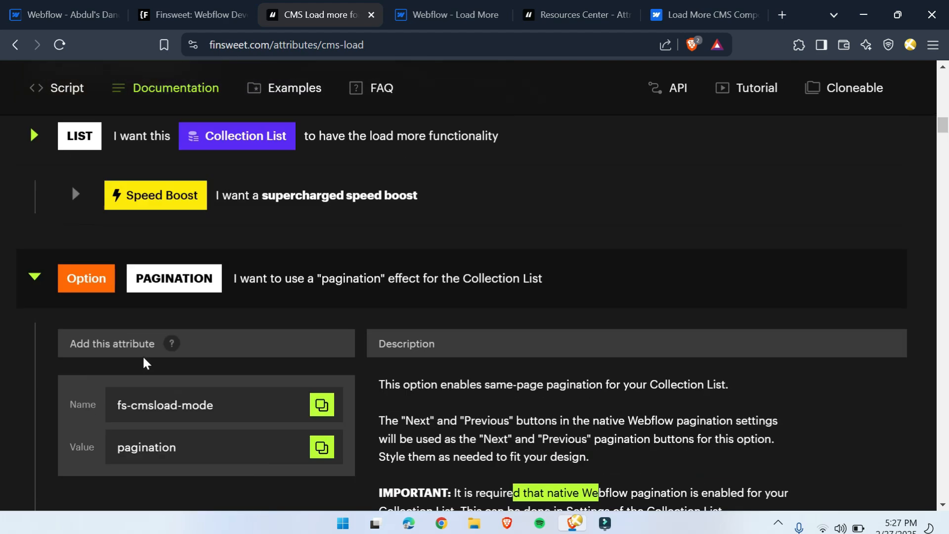
Return to the Attributes directory and open the Disable Scrolling attribute
scroll(257, 289, up, 5)
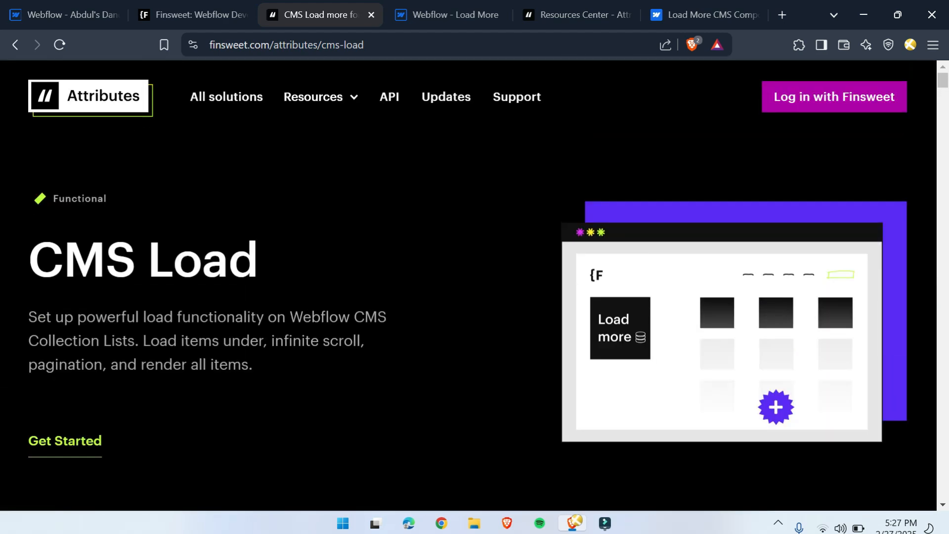
click(83, 96)
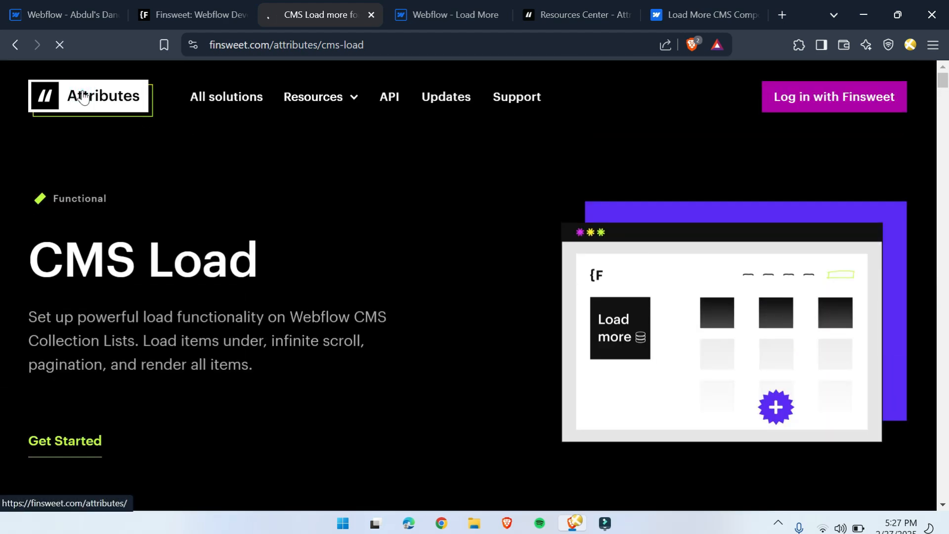
scroll(277, 279, down, 8)
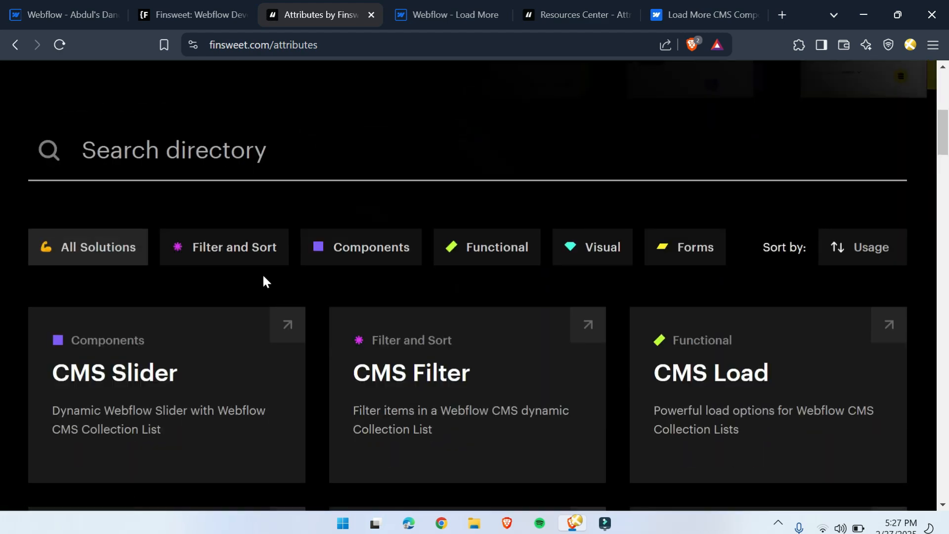
scroll(247, 281, down, 5)
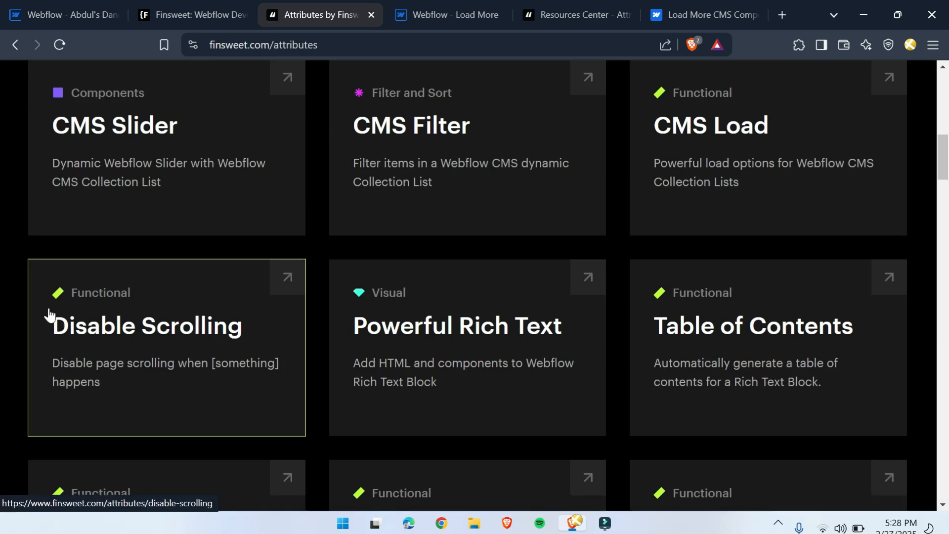
click(203, 323)
Examine the Disable Scrolling script and the list of elements its attributes can be applied to
scroll(360, 311, down, 5)
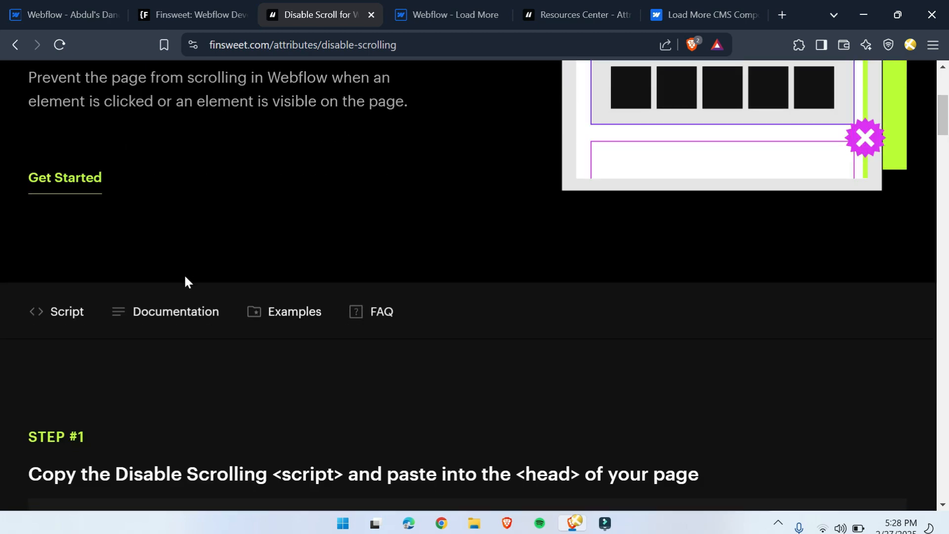
scroll(185, 280, down, 7)
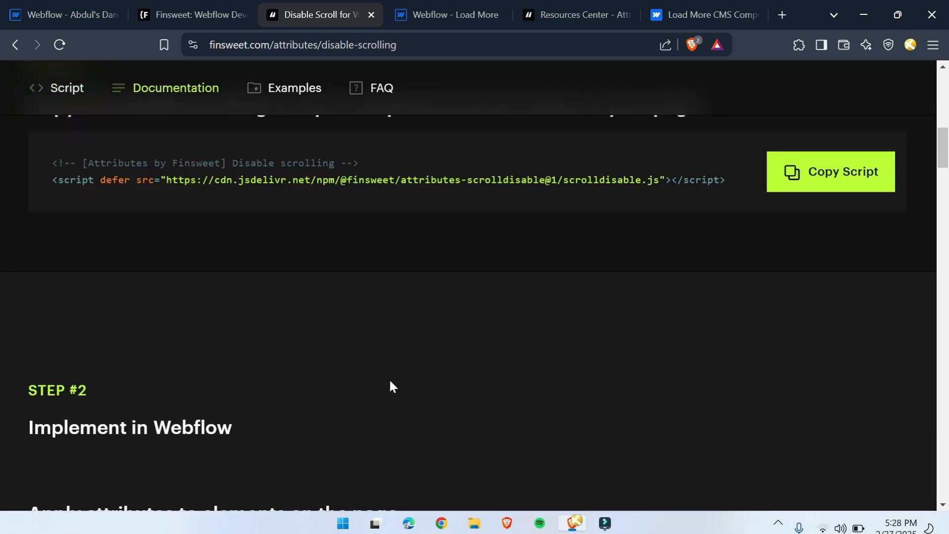
scroll(358, 401, up, 3)
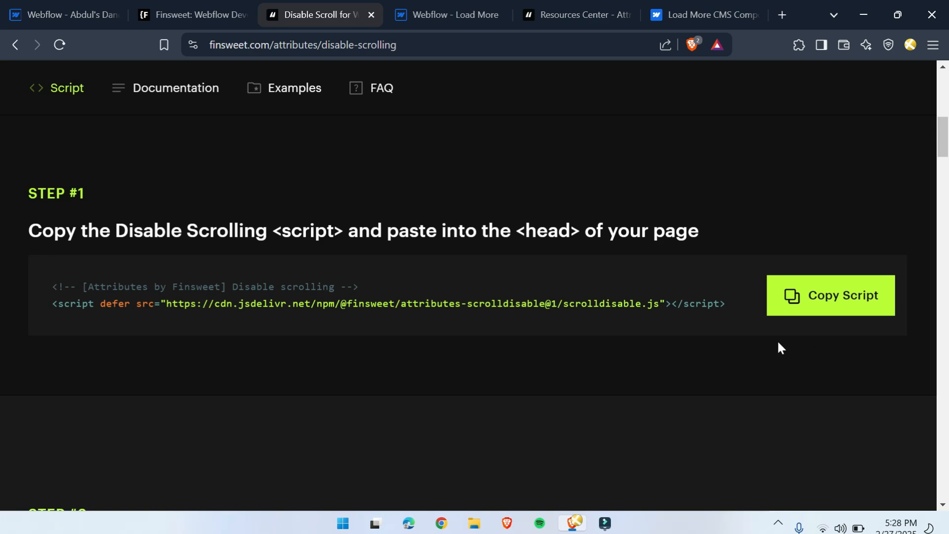
scroll(218, 333, down, 7)
scroll(356, 317, down, 5)
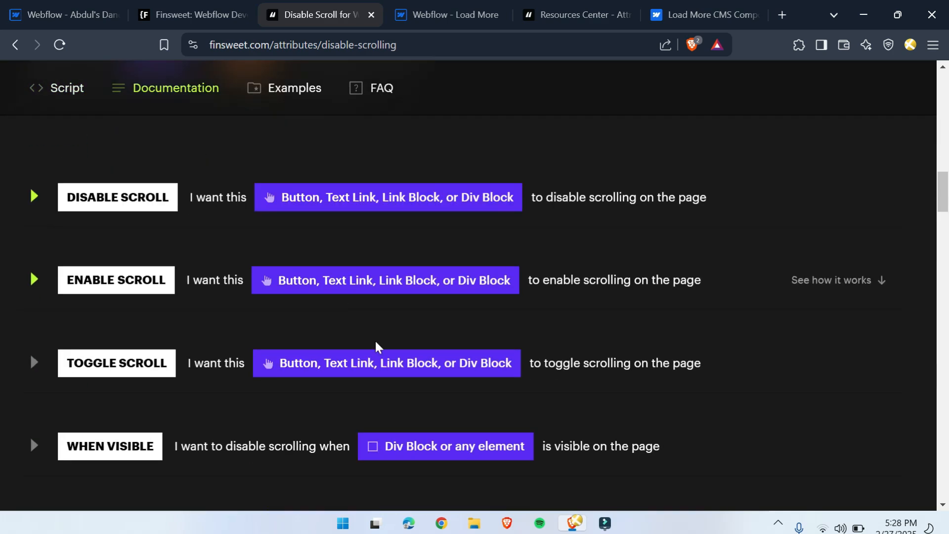
scroll(94, 297, up, 5)
scroll(398, 312, down, 5)
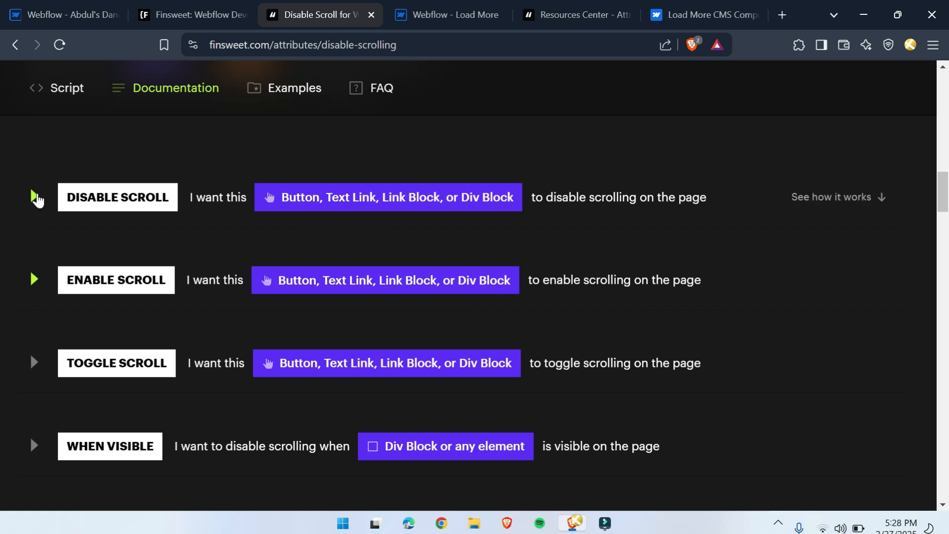
Expand the Disable Scroll element, examine its attribute name, value and illustration, and open its live example
click(33, 196)
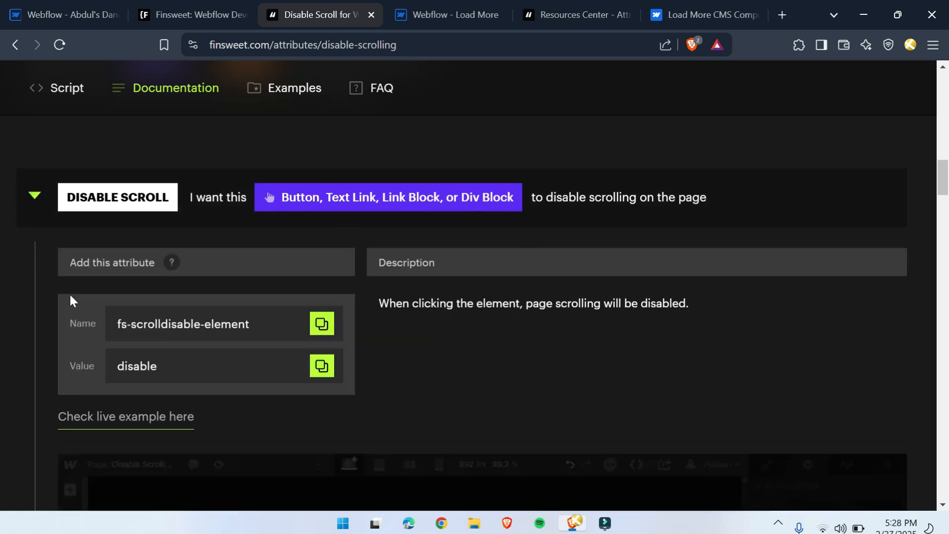
scroll(365, 369, down, 5)
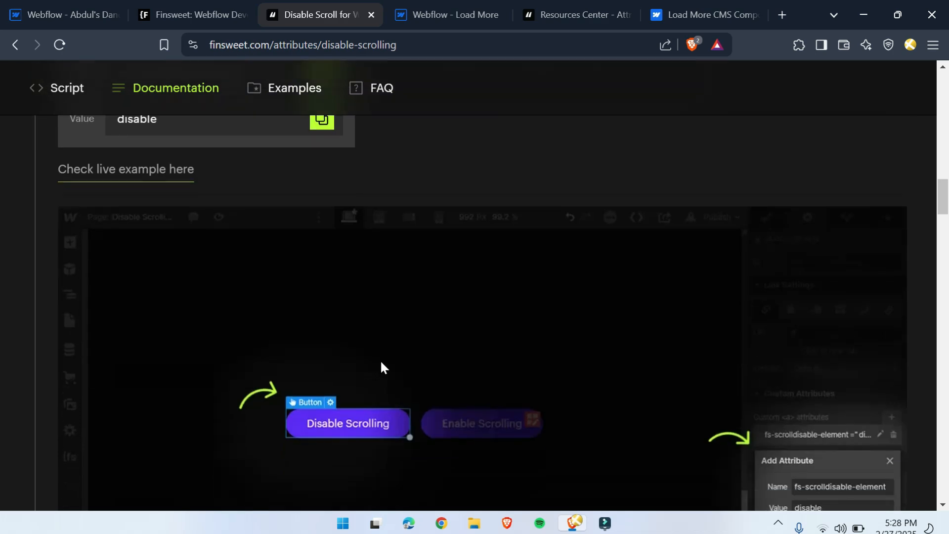
scroll(401, 354, down, 3)
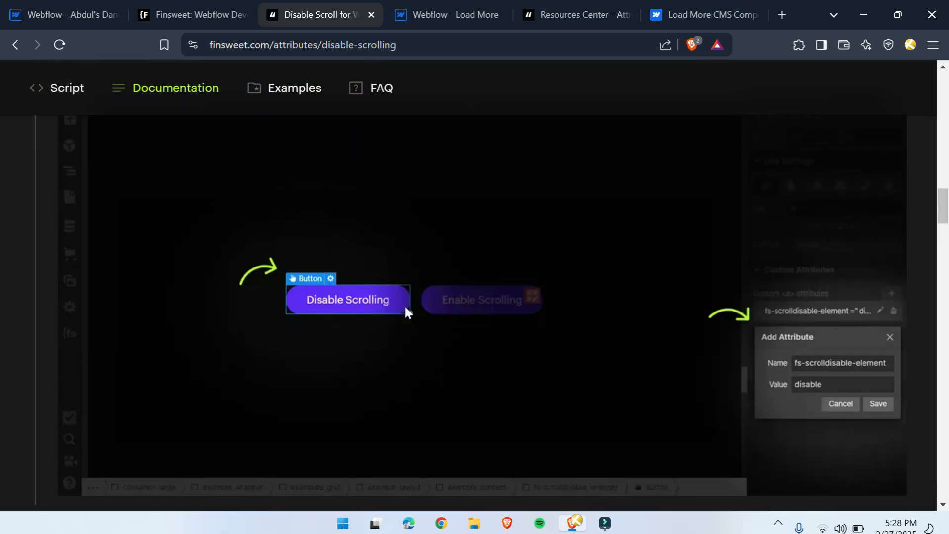
scroll(188, 375, up, 5)
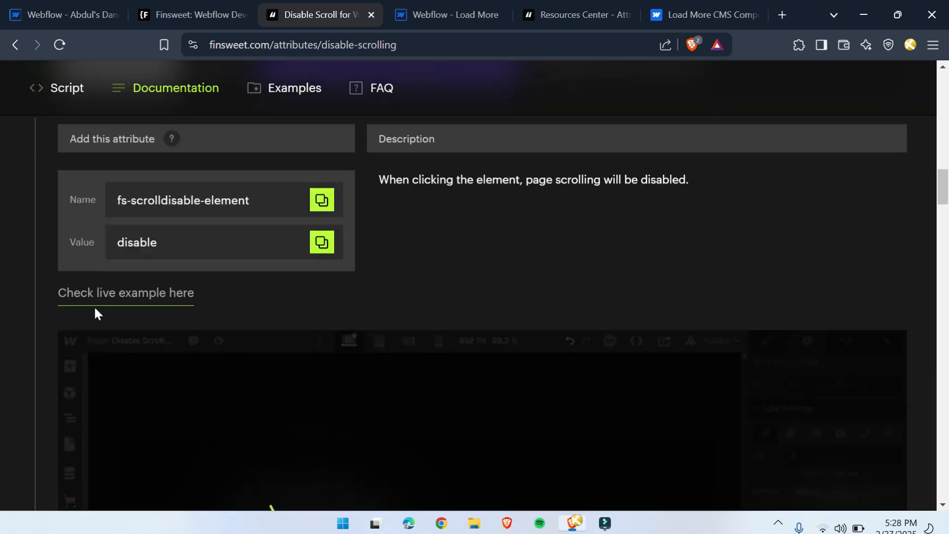
click(125, 298)
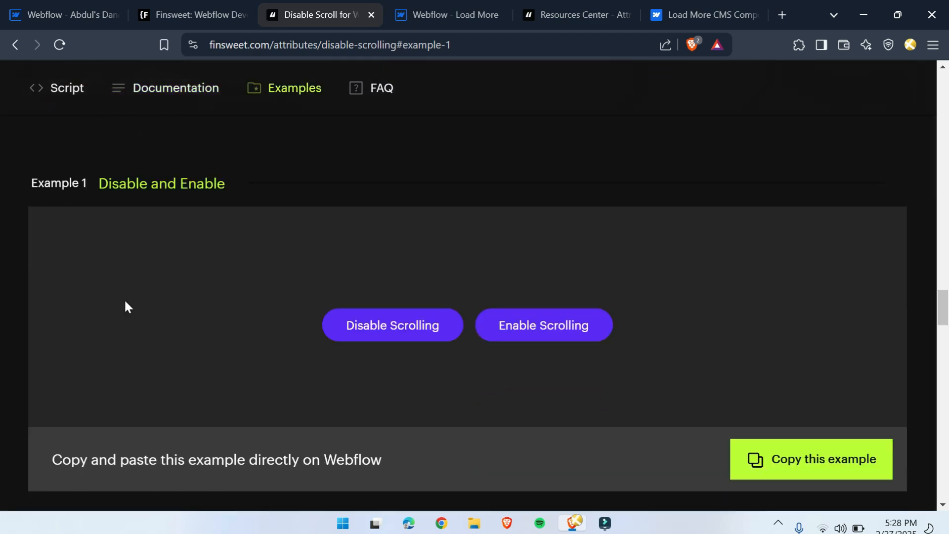
scroll(233, 311, down, 2)
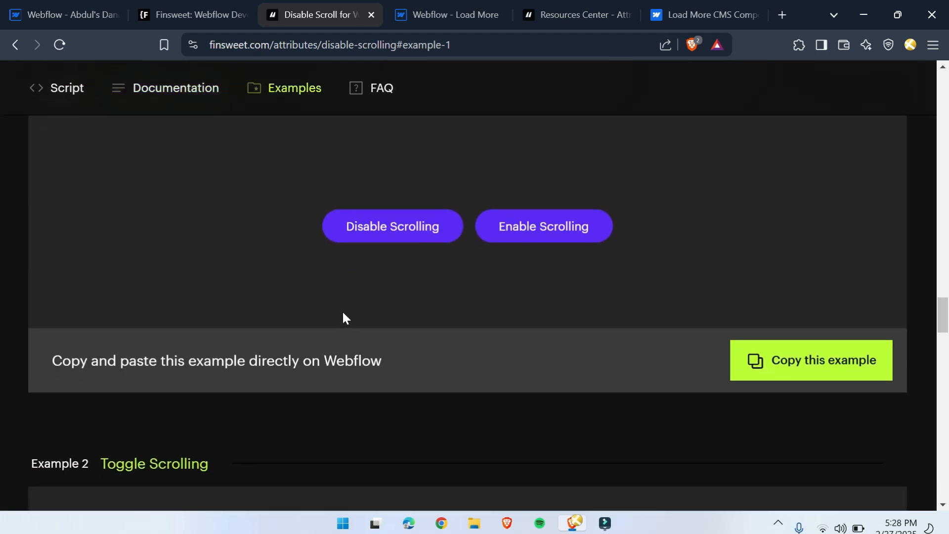
Test disabling and re-enabling page scrolling with the Disable and Enable live example
click(399, 235)
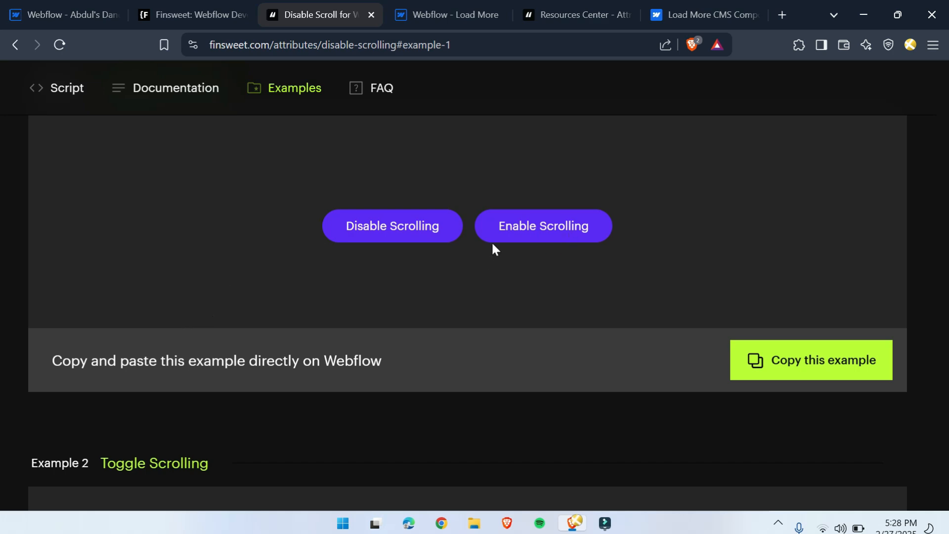
click(546, 231)
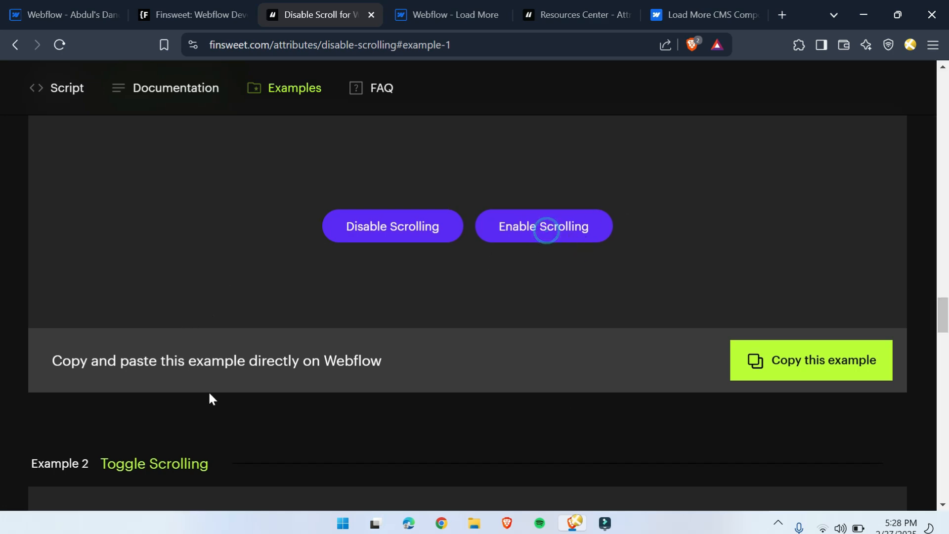
scroll(202, 389, up, 4)
scroll(203, 383, down, 4)
scroll(203, 376, up, 5)
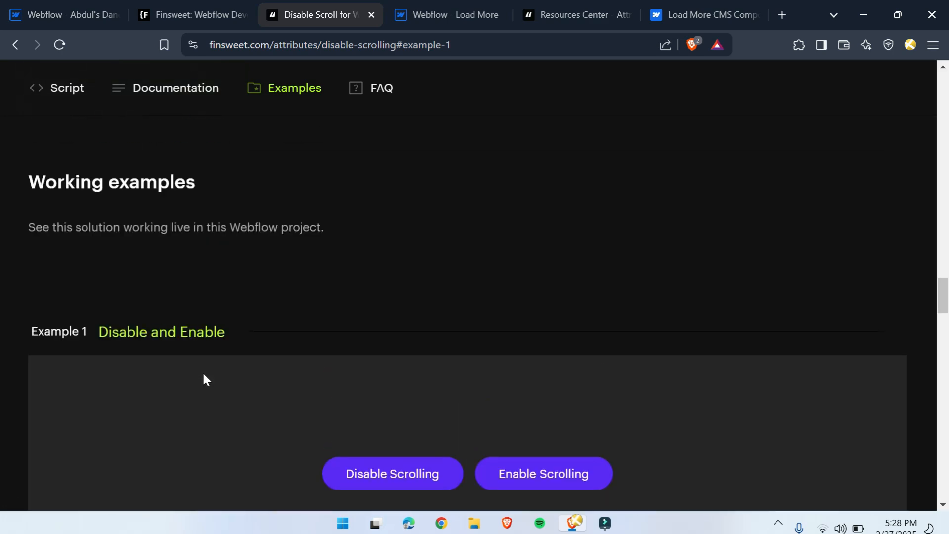
Return to the documentation, collapse the Disable Scroll details, and check the Enable Scroll element's attribute name and value
scroll(203, 376, up, 10)
scroll(184, 341, up, 10)
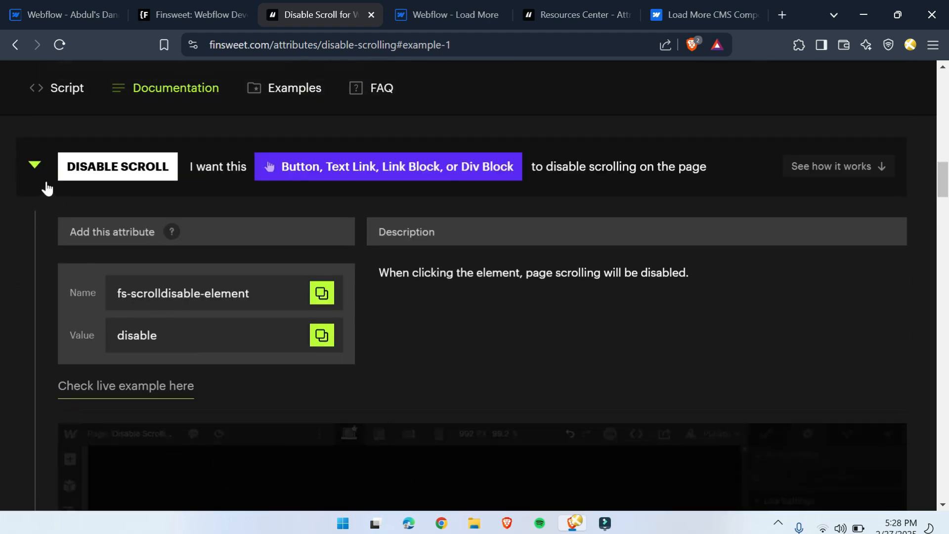
click(31, 165)
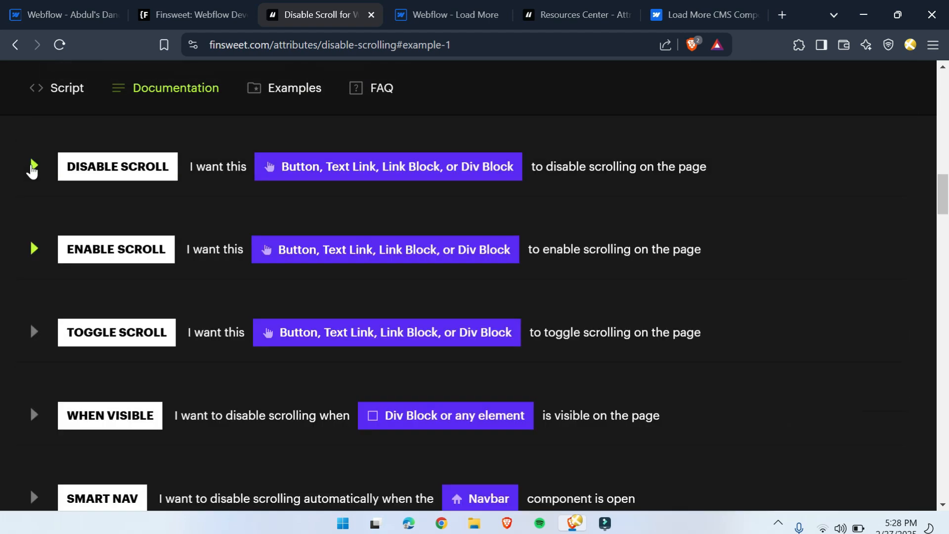
click(34, 250)
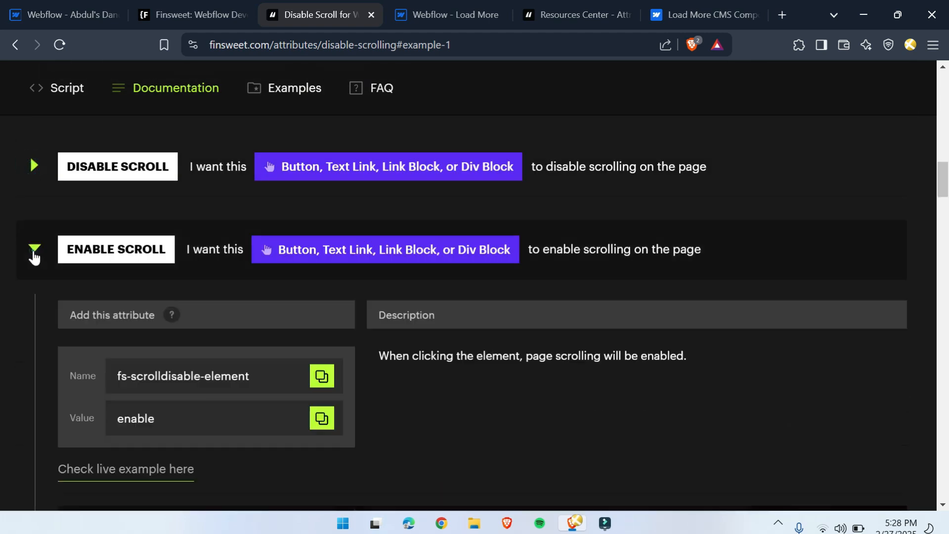
click(33, 251)
scroll(32, 251, down, 3)
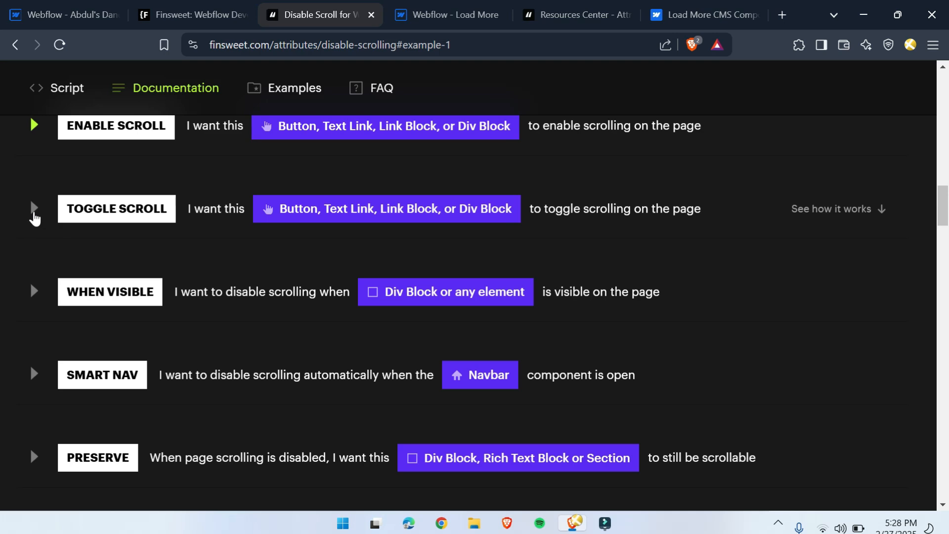
Find the Toggle Scrolling live example and test switching page scrolling off and back on
scroll(333, 366, down, 10)
scroll(303, 365, down, 12)
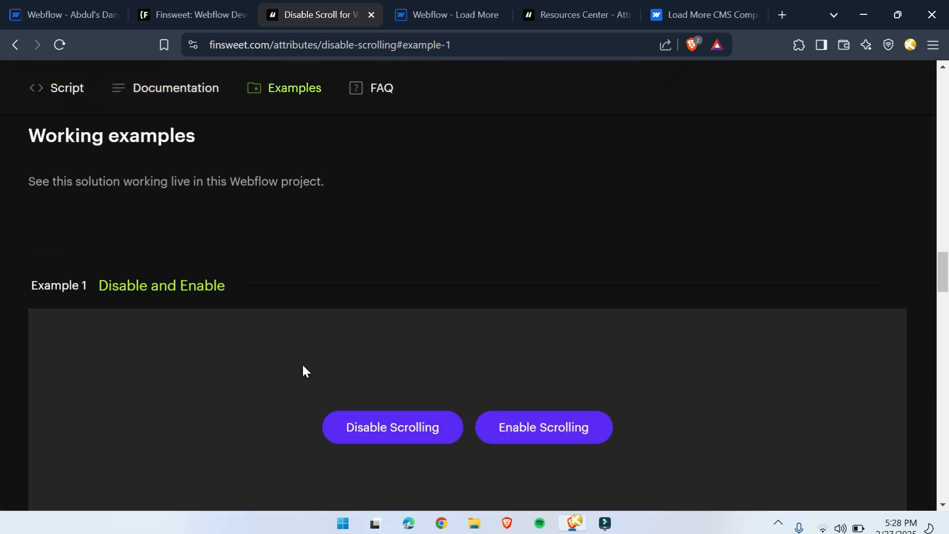
scroll(297, 363, up, 1)
scroll(298, 364, up, 4)
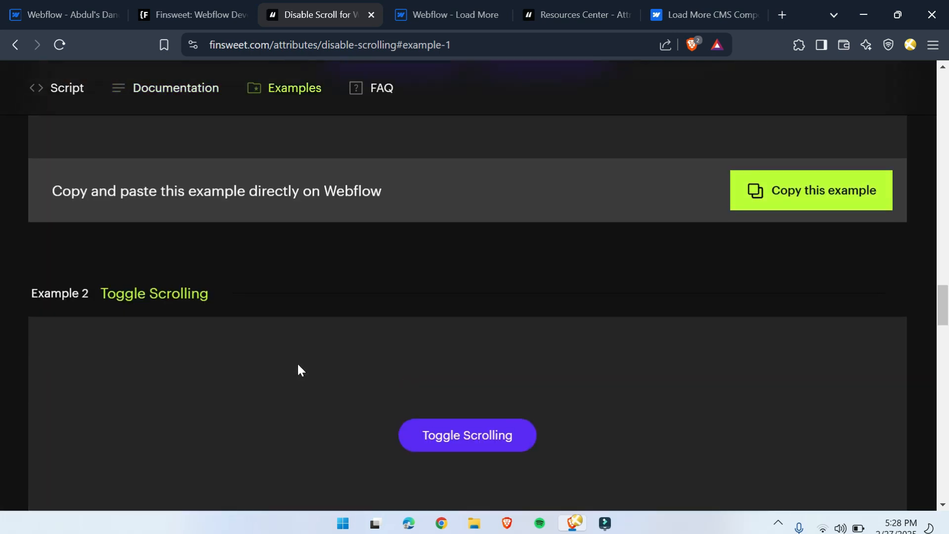
scroll(298, 363, down, 5)
click(466, 198)
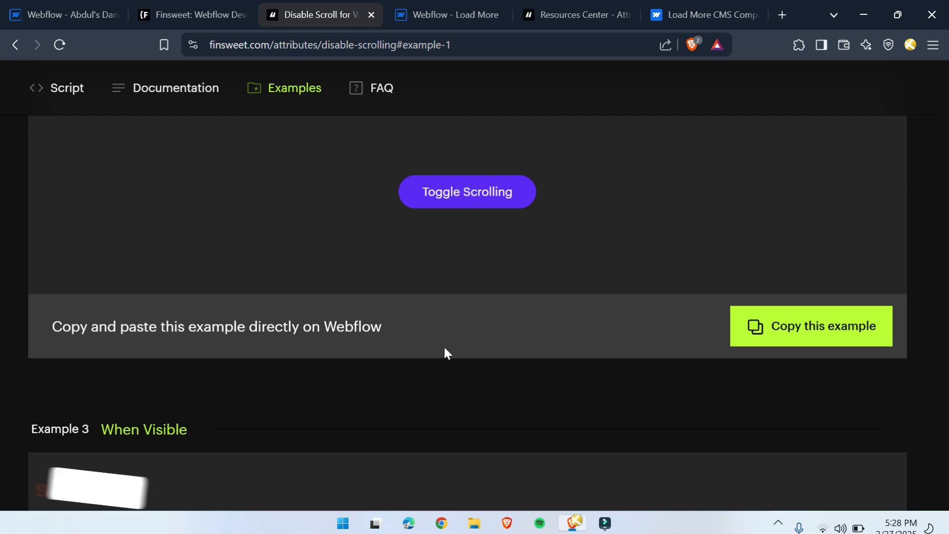
click(440, 200)
Test the When Visible live example by showing its hidden element and hiding it again
scroll(262, 255, down, 5)
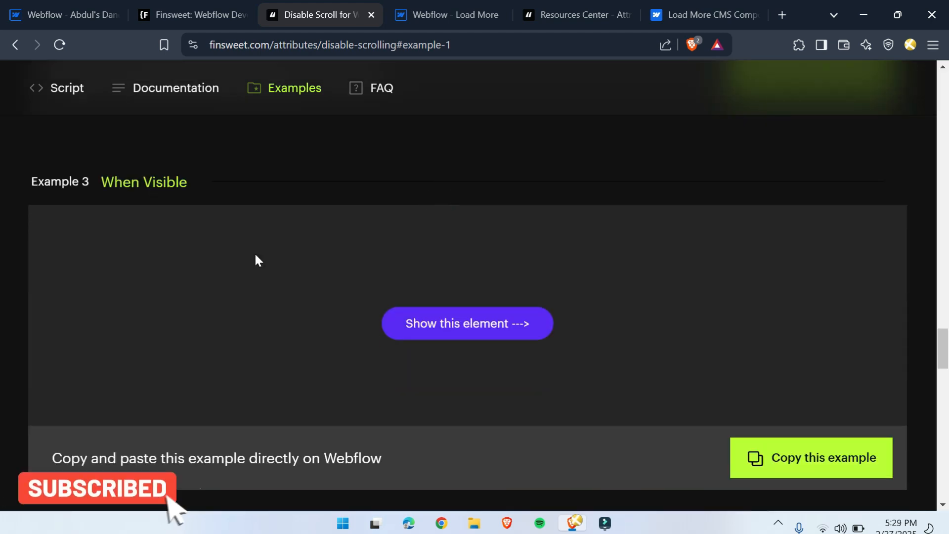
click(448, 319)
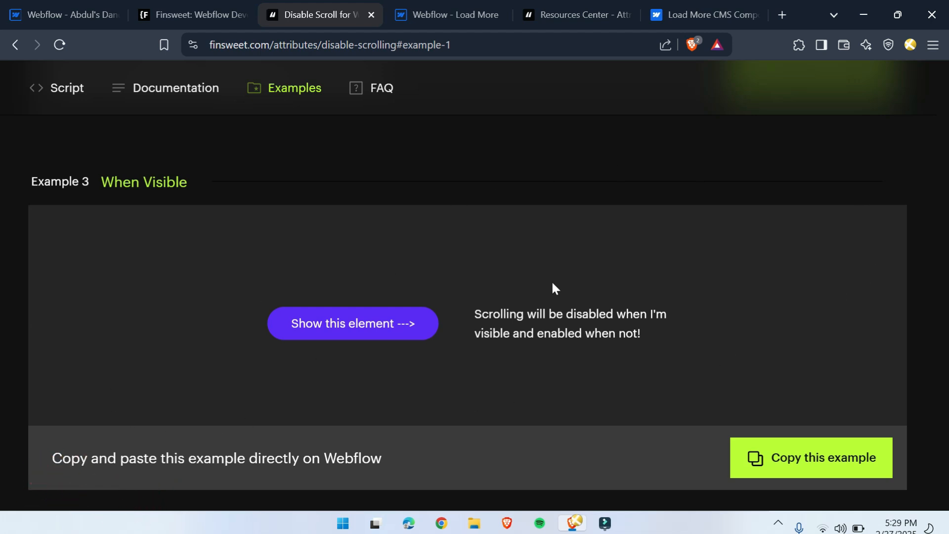
click(398, 336)
Test the Smart Nav live example by opening and closing its navigation menu
scroll(324, 297, down, 6)
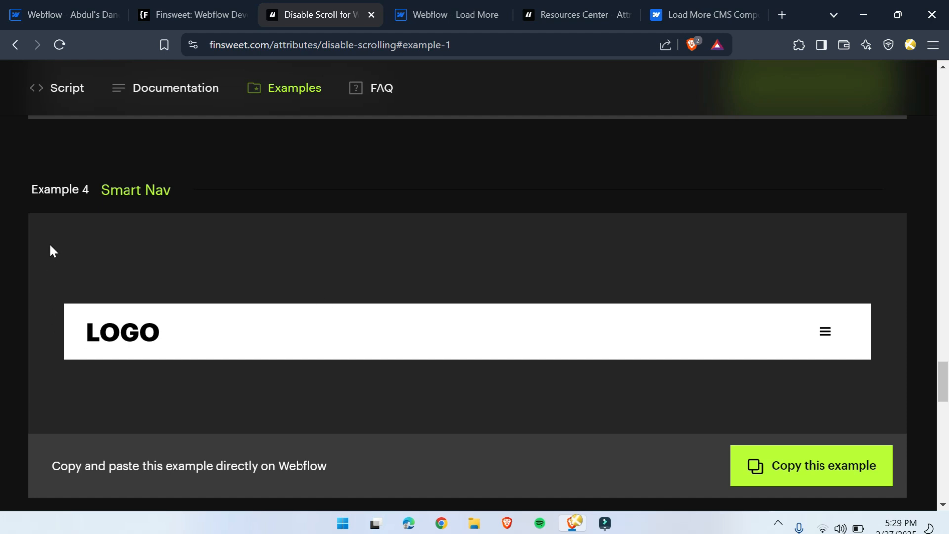
scroll(277, 245, down, 2)
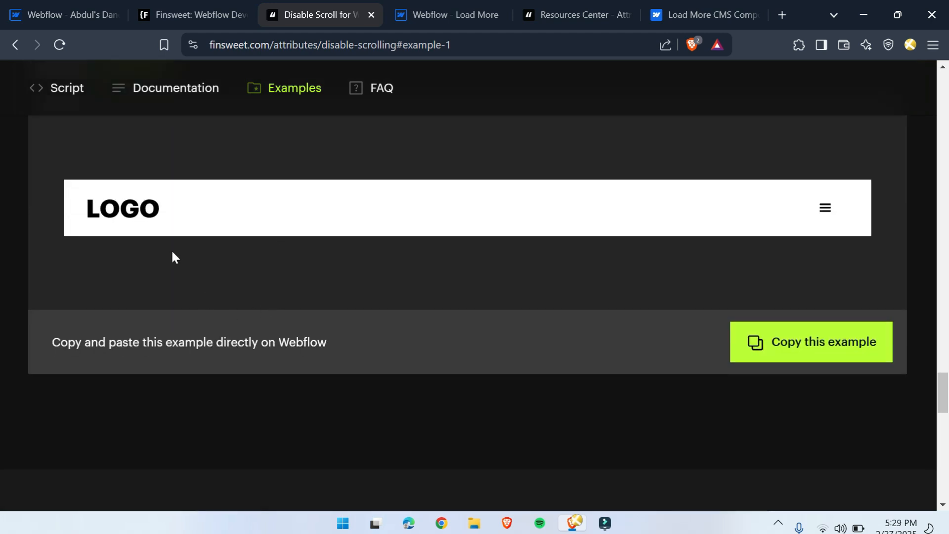
click(824, 212)
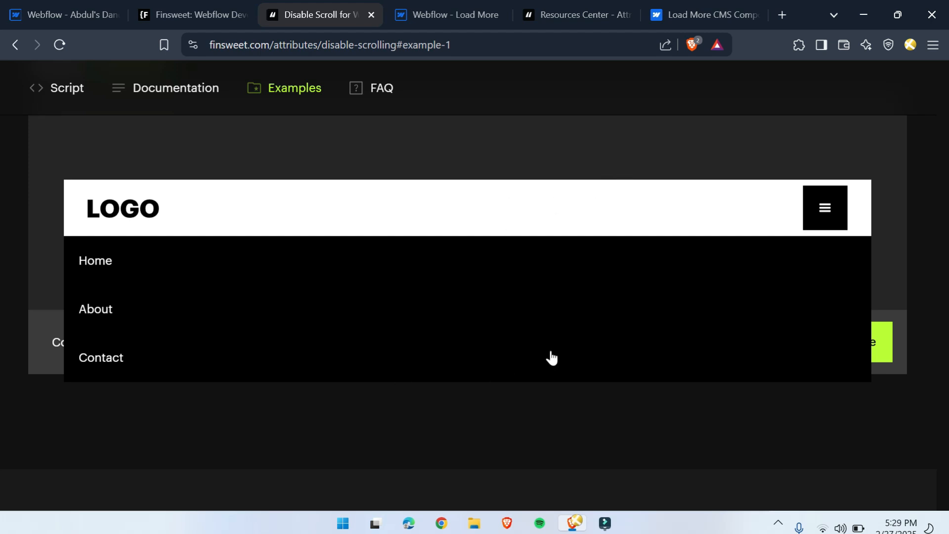
click(820, 210)
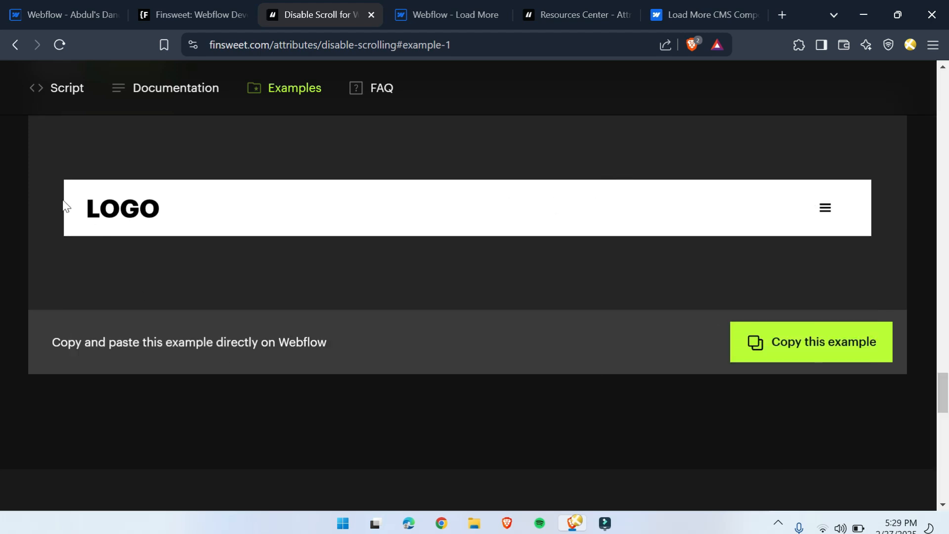
Expand the Smart Nav element in the documentation and examine its attribute name, value, description and Navbar illustration
scroll(69, 256, up, 10)
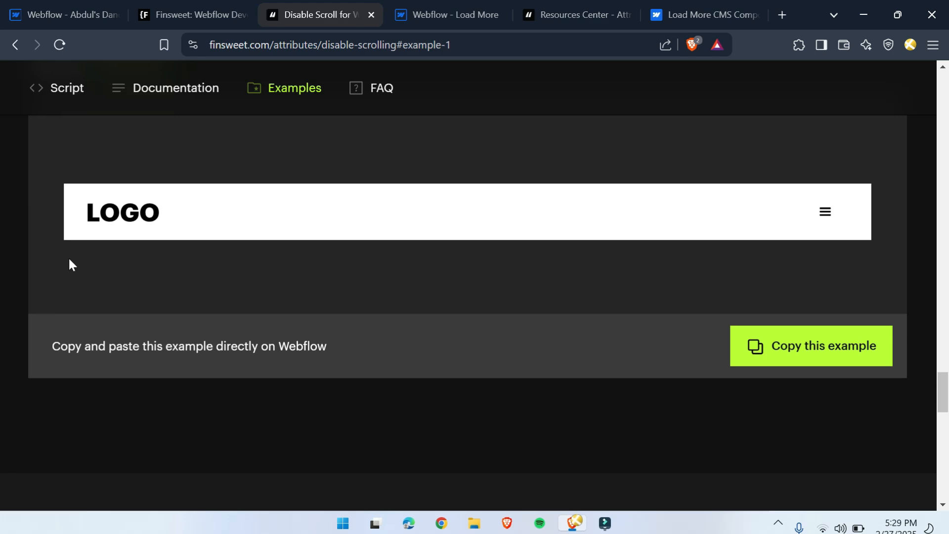
scroll(68, 257, up, 10)
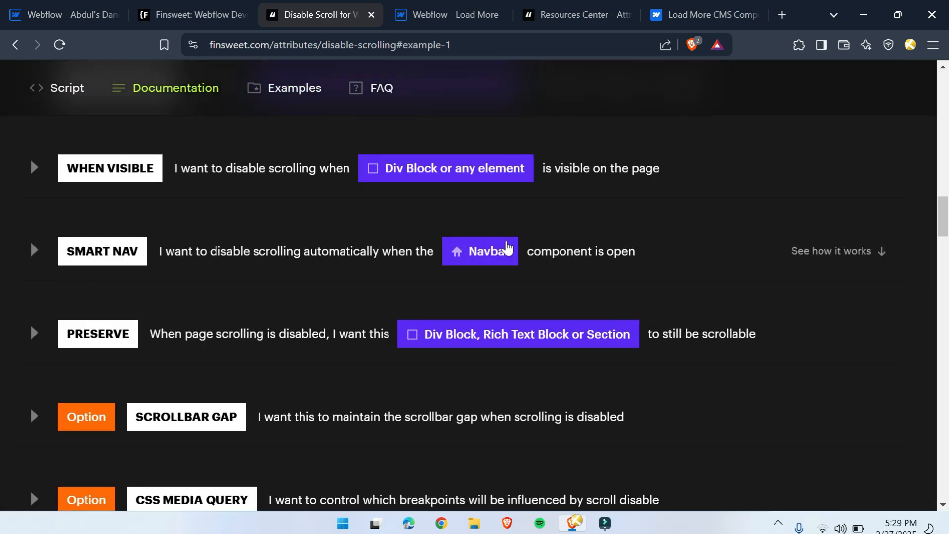
click(35, 250)
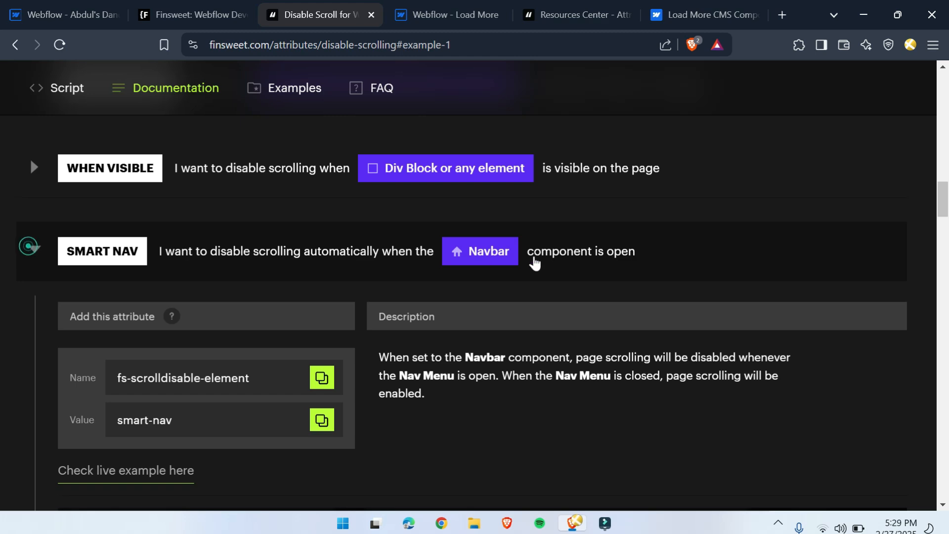
scroll(463, 305, down, 3)
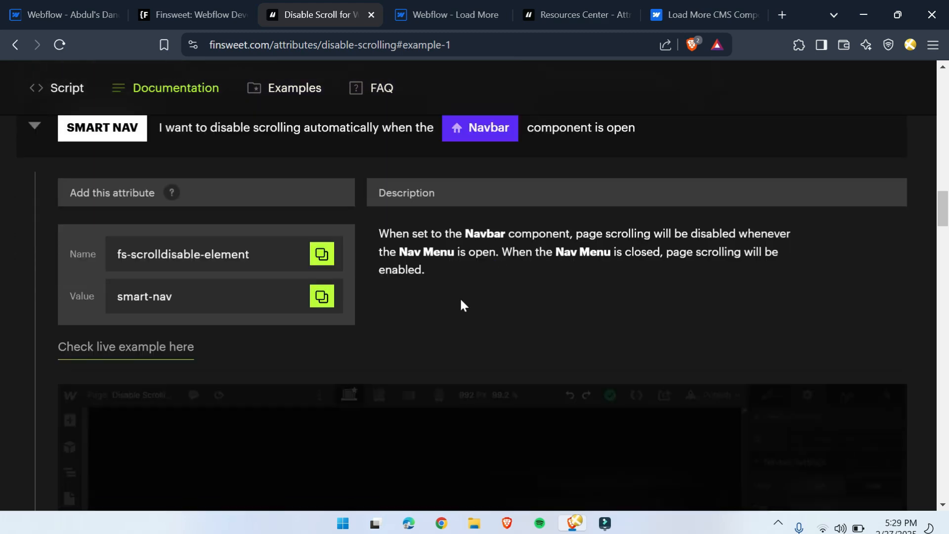
scroll(167, 261, down, 10)
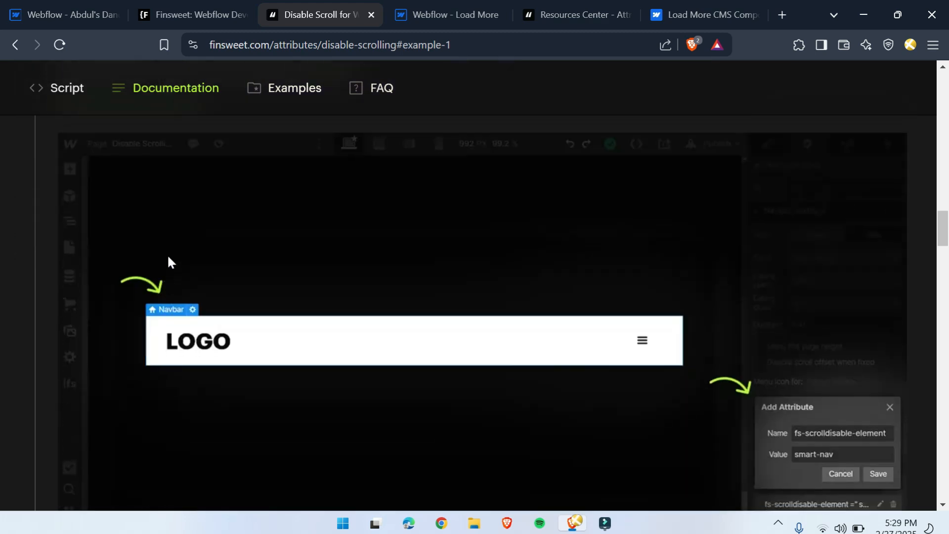
scroll(384, 310, down, 15)
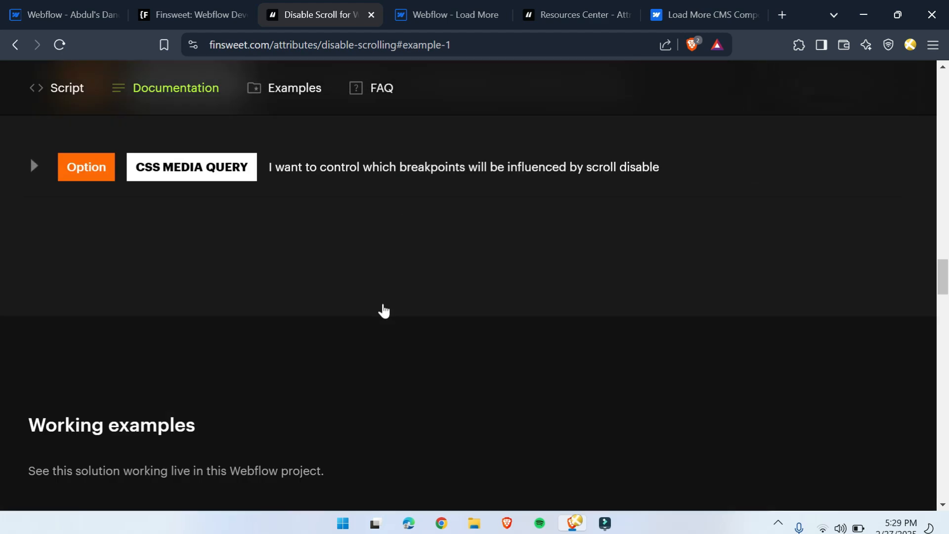
Go back to the Smart Nav working example and open its navigation menu again
scroll(382, 320, down, 15)
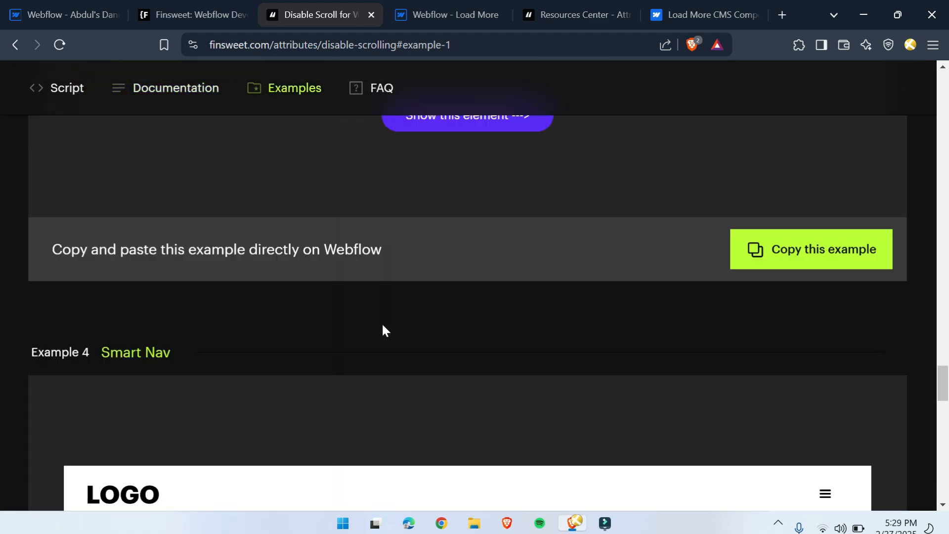
scroll(384, 340, up, 2)
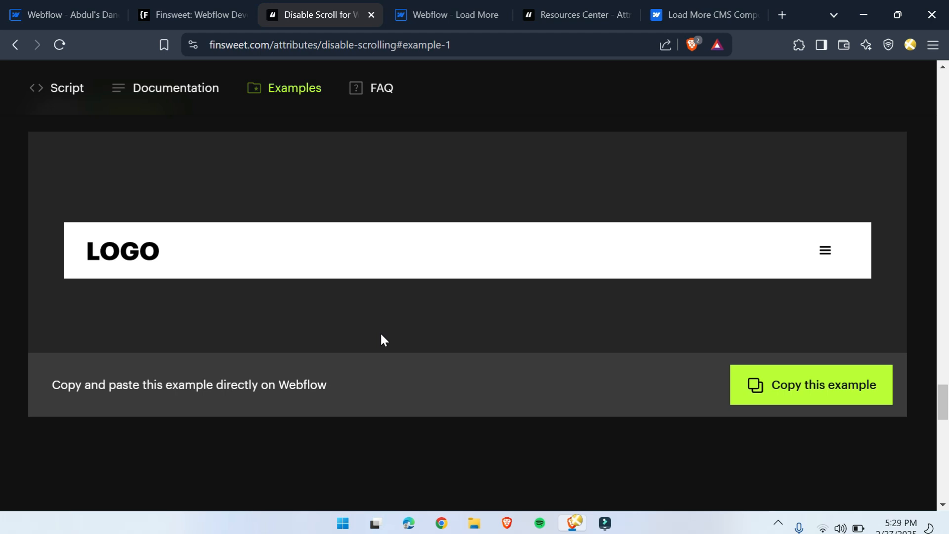
click(831, 255)
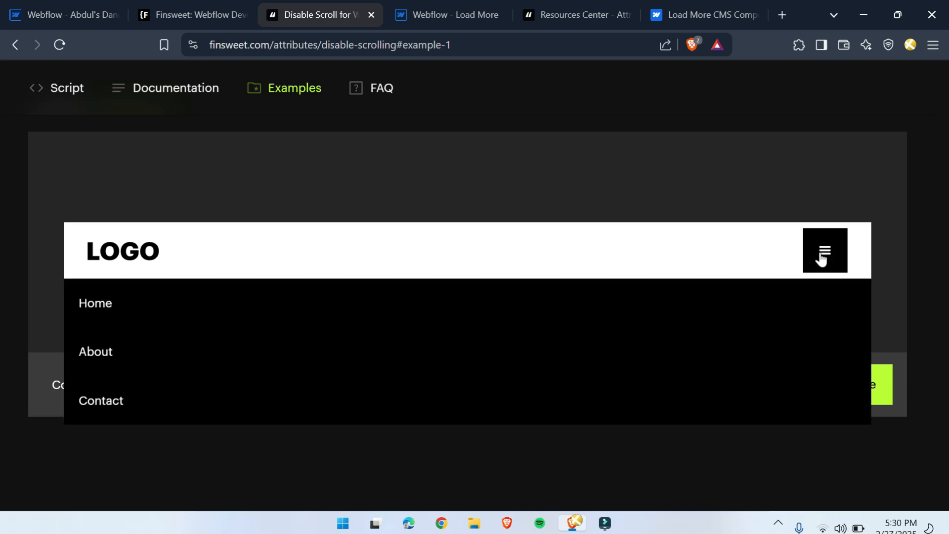
Return to the Attributes directory, open the Powerful Rich Text attribute and examine its head script
key(alt+Left)
scroll(284, 433, up, 2)
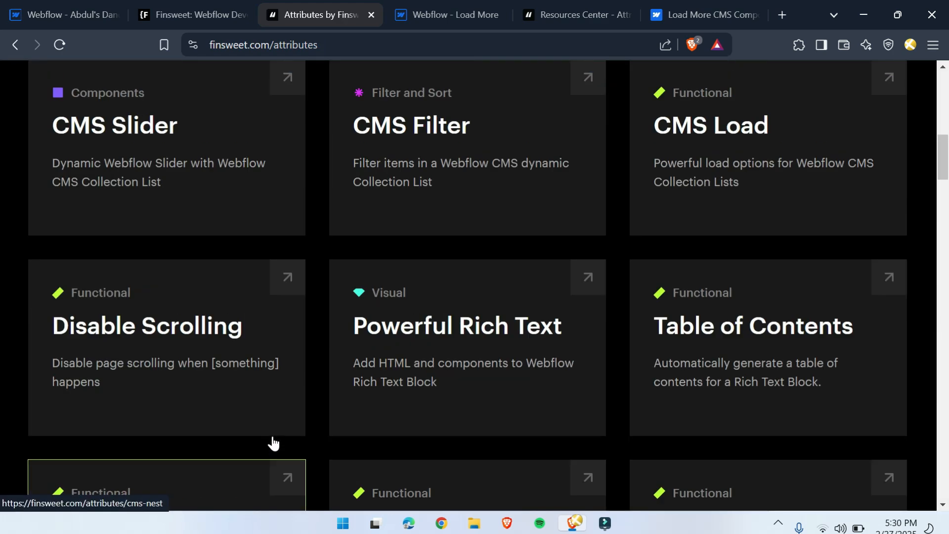
click(416, 355)
scroll(367, 360, down, 8)
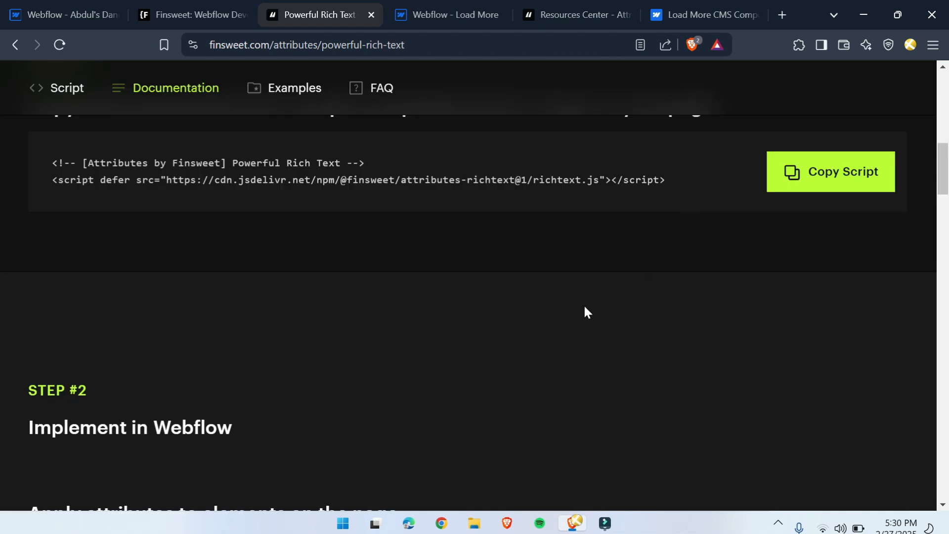
scroll(423, 385, up, 4)
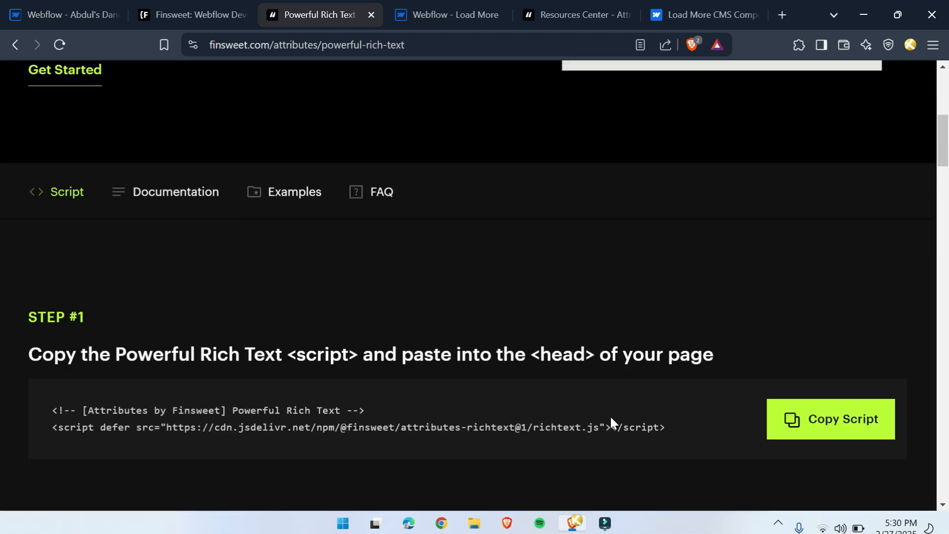
Expand the Rich Text element and examine its attribute name, value, description and guidance on using HTML in a Rich Text Block
scroll(39, 325, down, 10)
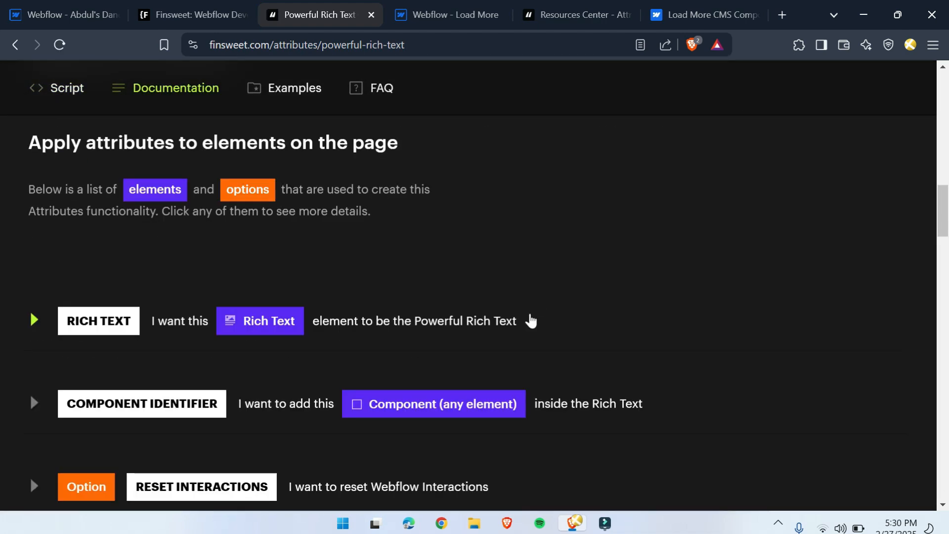
click(42, 327)
scroll(121, 376, down, 2)
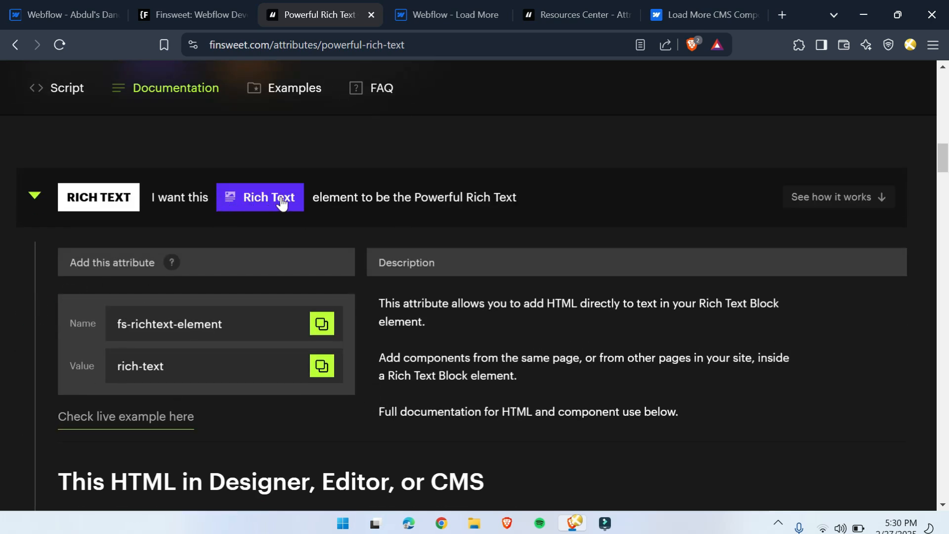
scroll(219, 352, down, 4)
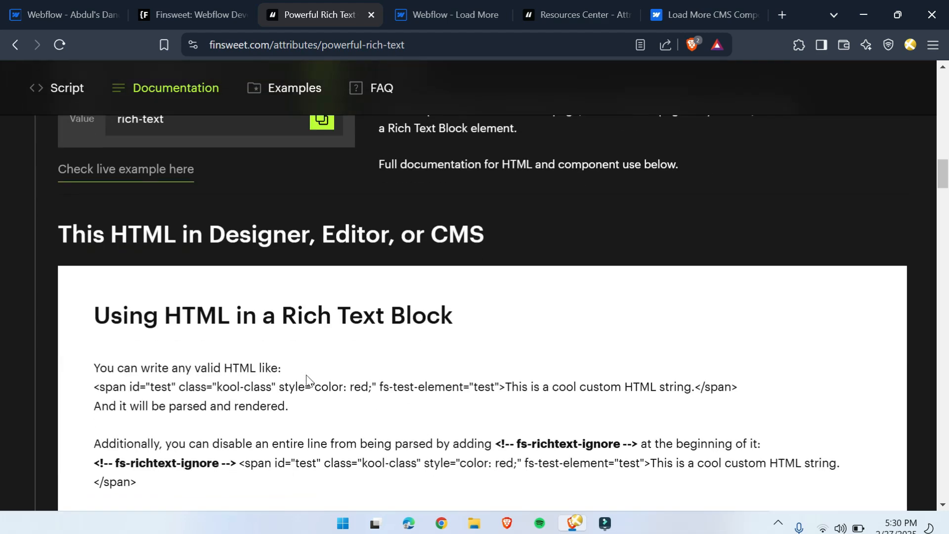
scroll(307, 380, down, 2)
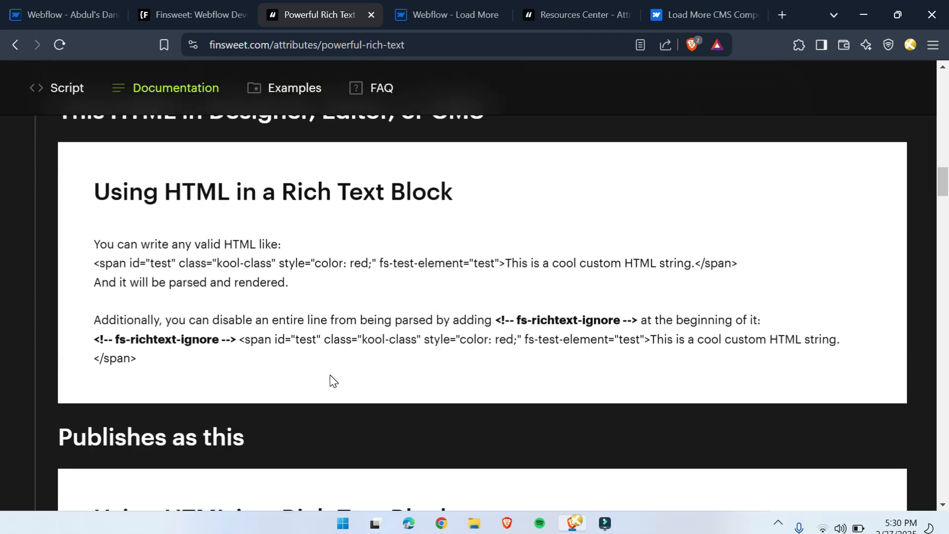
scroll(331, 375, up, 6)
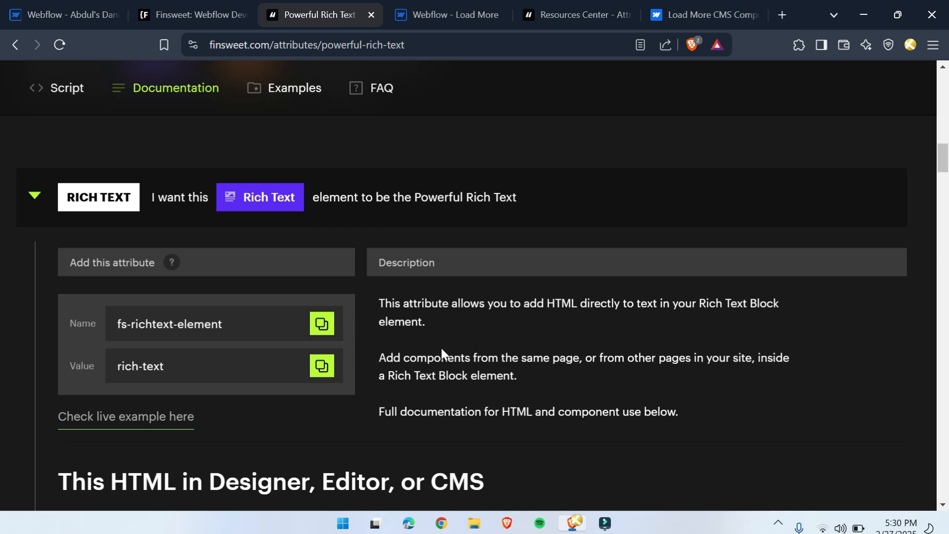
scroll(342, 357, down, 8)
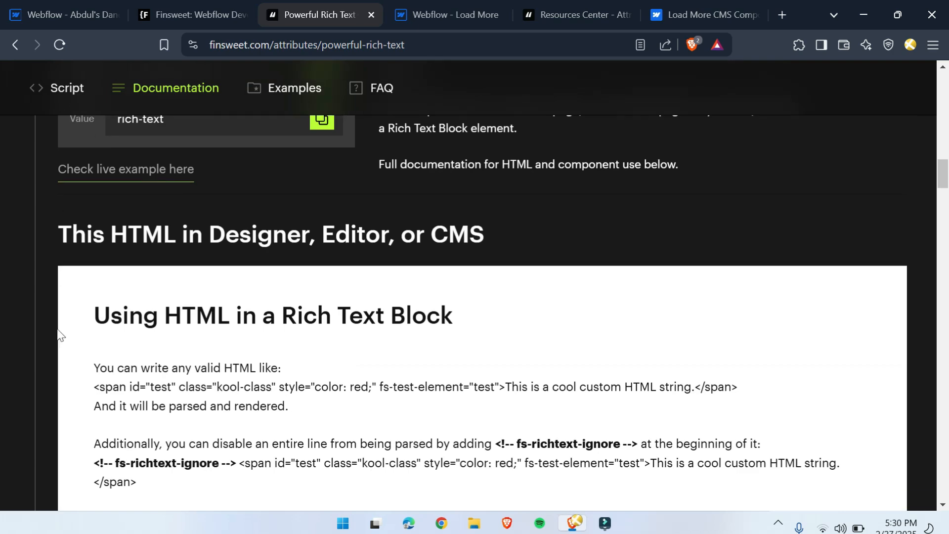
scroll(413, 458, up, 2)
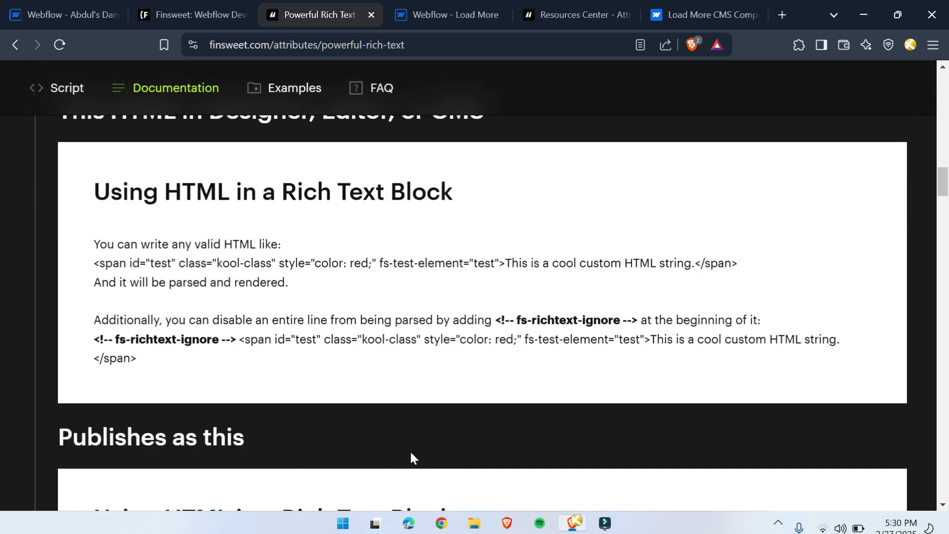
Examine the "Using HTML in a Rich Text Block" source text and its "Publishes as this" version
scroll(153, 292, up, 2)
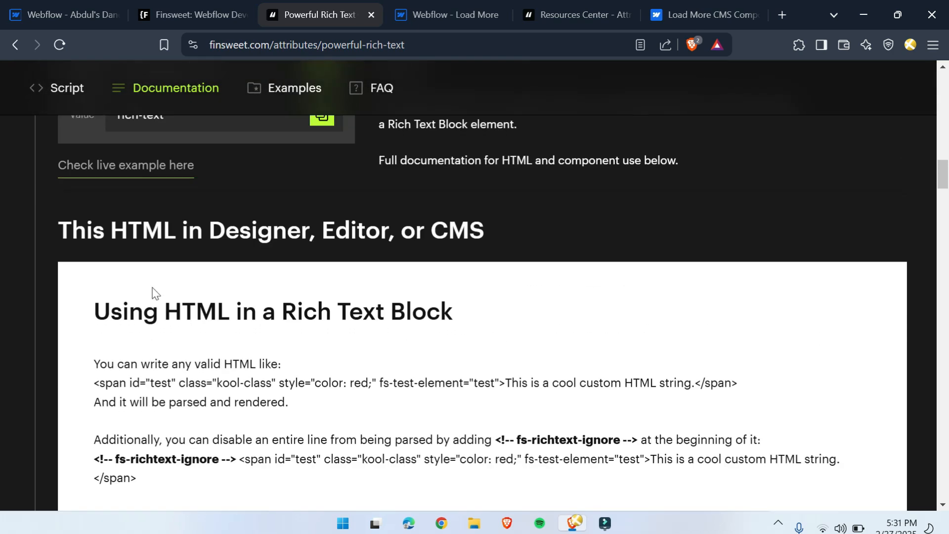
scroll(153, 291, down, 2)
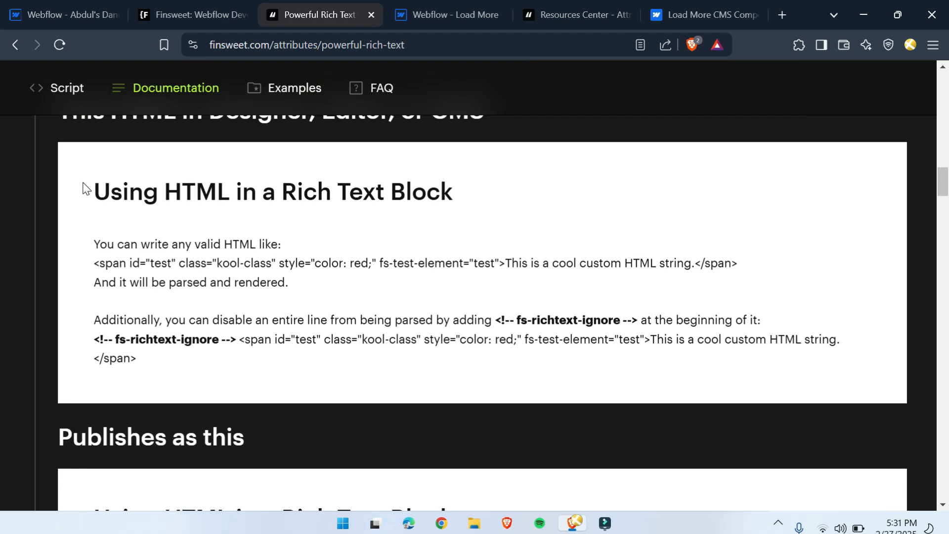
drag(84, 190, 213, 353)
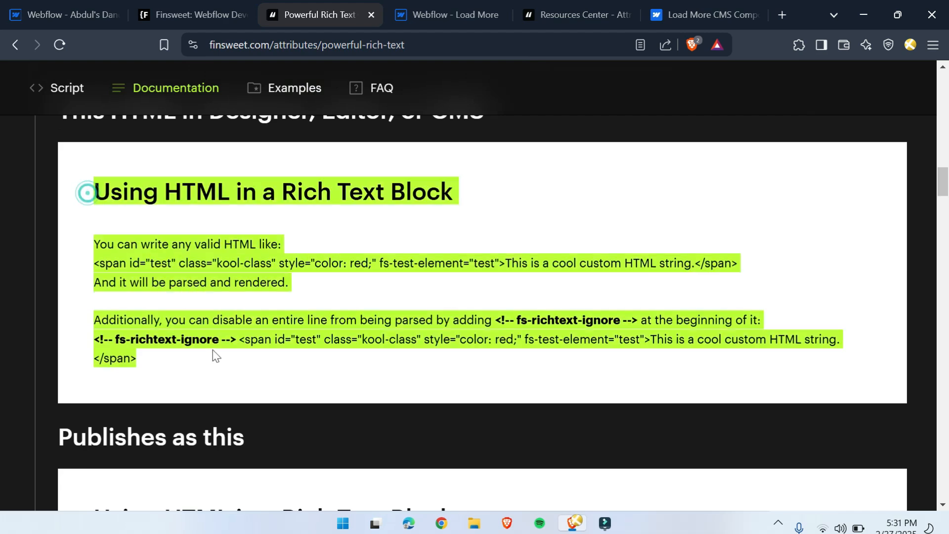
click(209, 355)
scroll(208, 355, down, 1)
scroll(216, 352, down, 2)
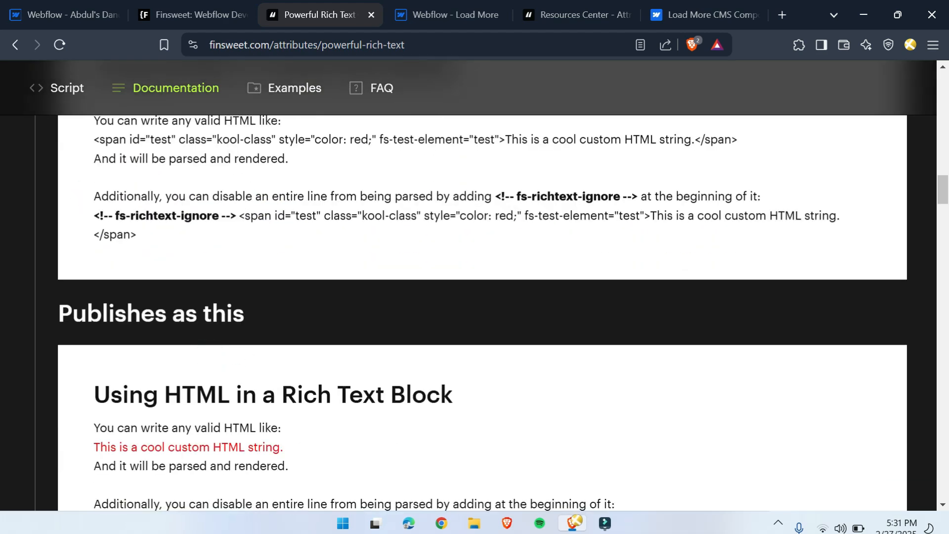
scroll(347, 394, down, 2)
scroll(89, 207, up, 6)
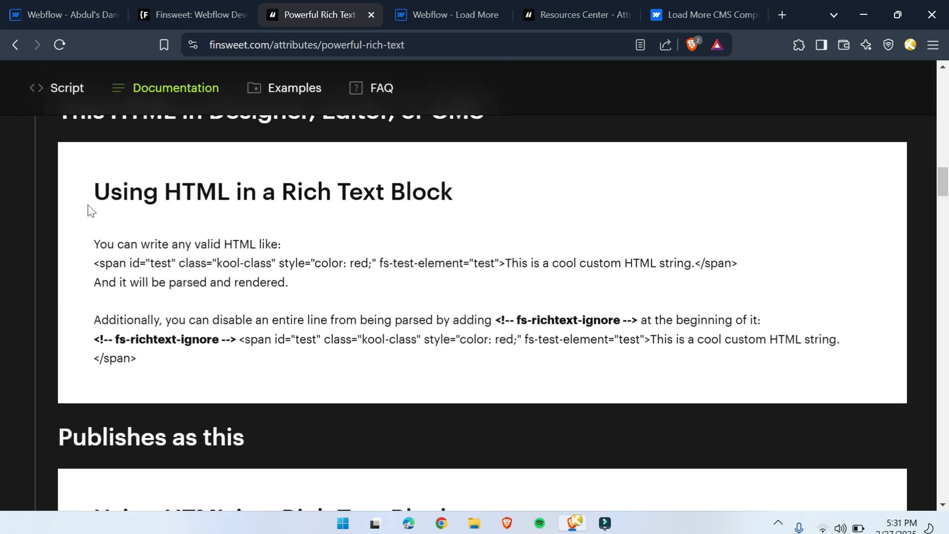
Compare the sample HTML span in the Rich Text source with the corresponding line in the published version
drag(84, 190, 453, 192)
drag(93, 262, 705, 271)
scroll(470, 291, down, 3)
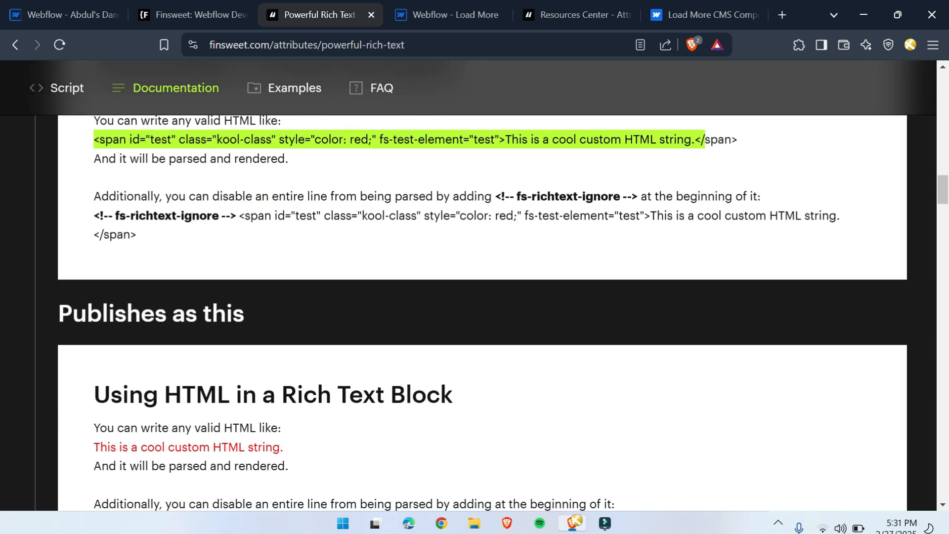
drag(72, 447, 316, 455)
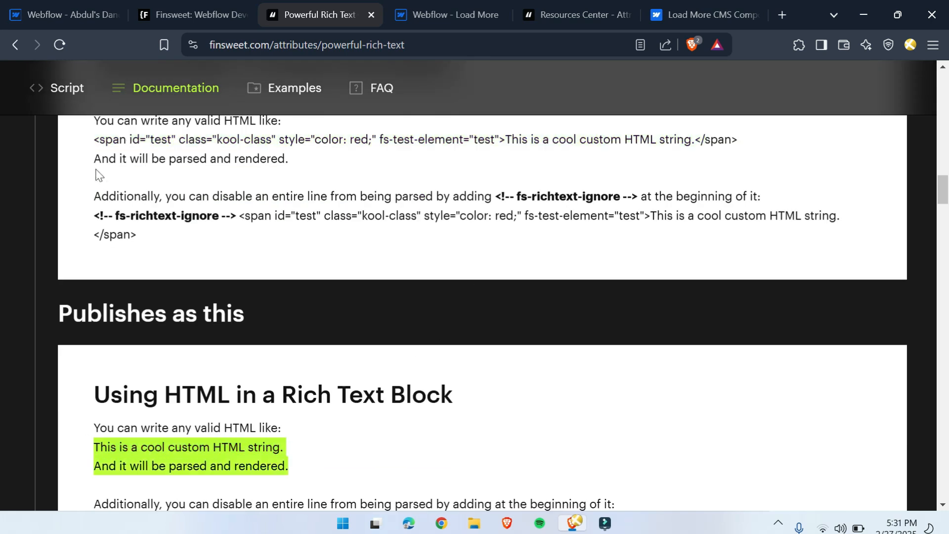
drag(94, 164, 306, 164)
click(288, 184)
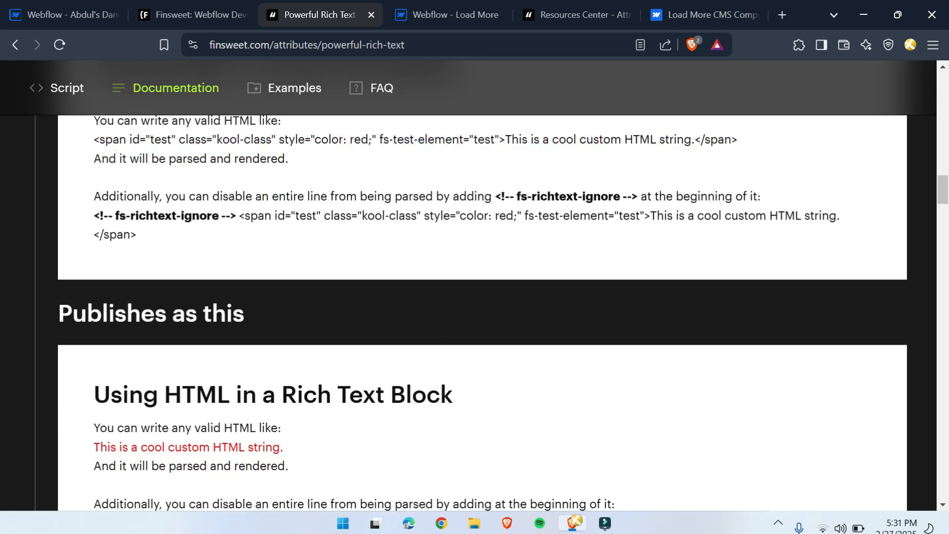
Highlight the <!-- fs-richtext-ignore --> comment and compare the line it disables with the published version
drag(496, 197, 638, 196)
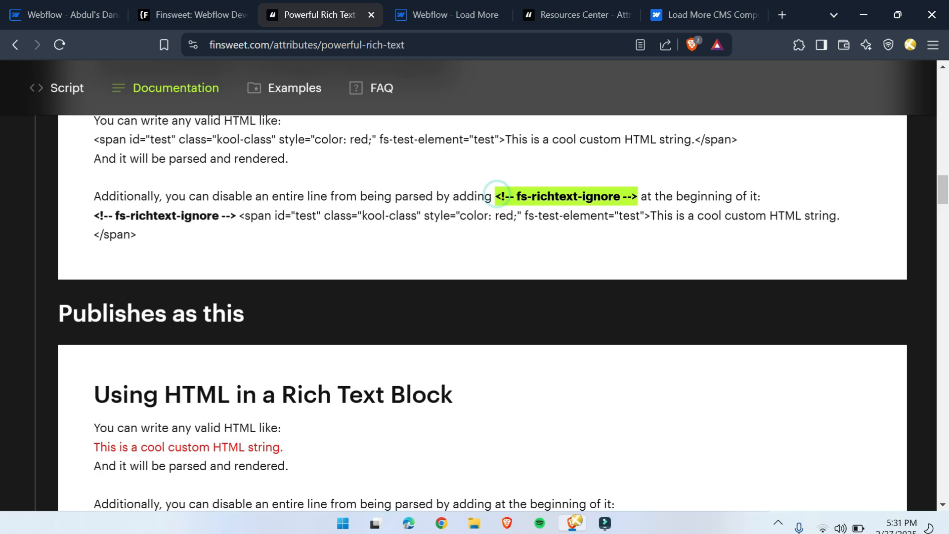
scroll(337, 352, down, 2)
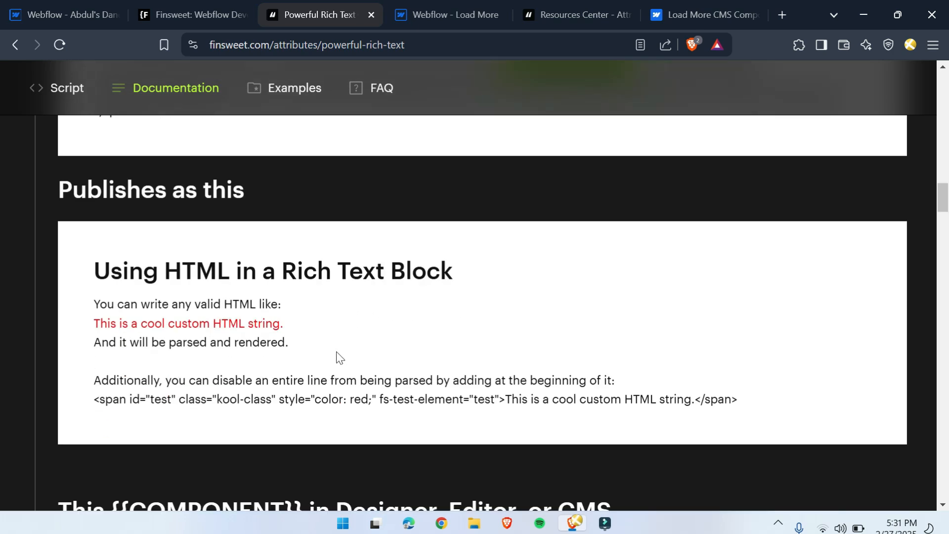
scroll(542, 396, up, 4)
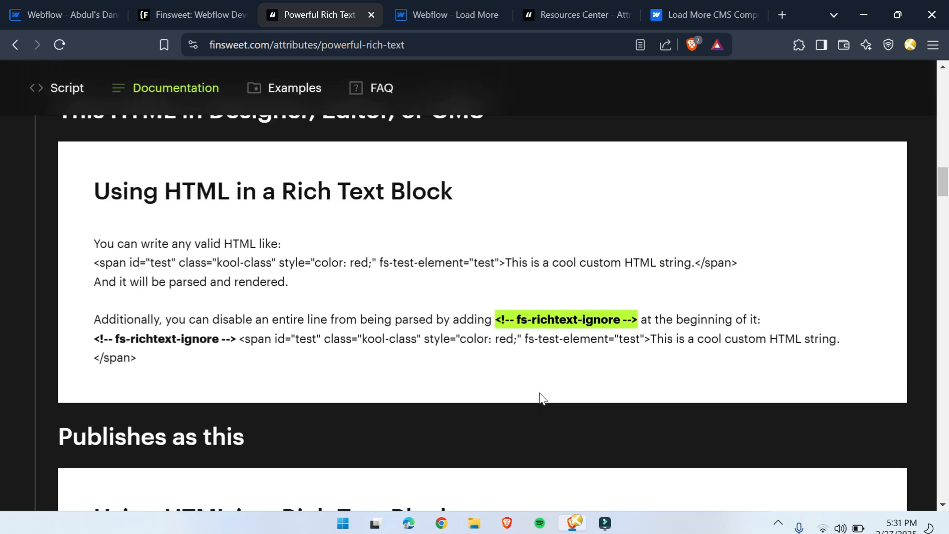
drag(496, 320, 638, 320)
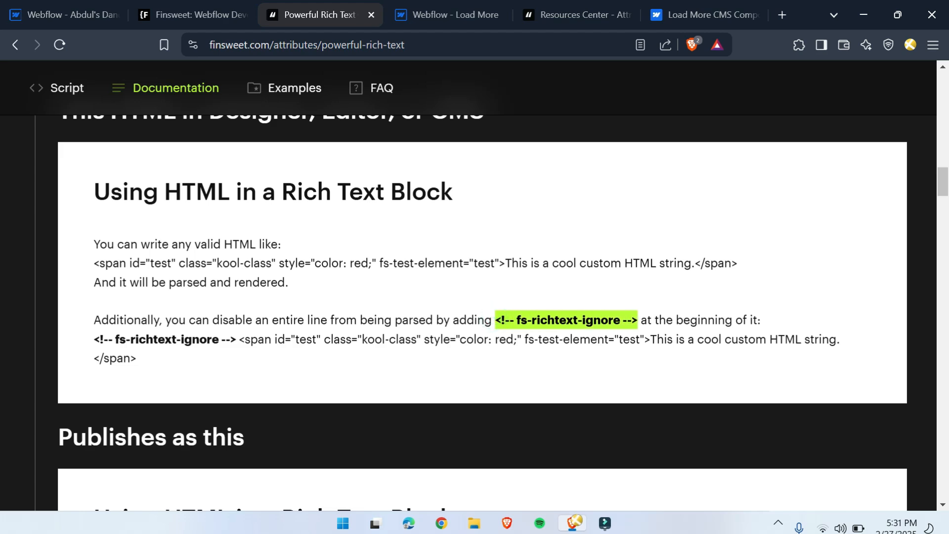
scroll(379, 336, down, 8)
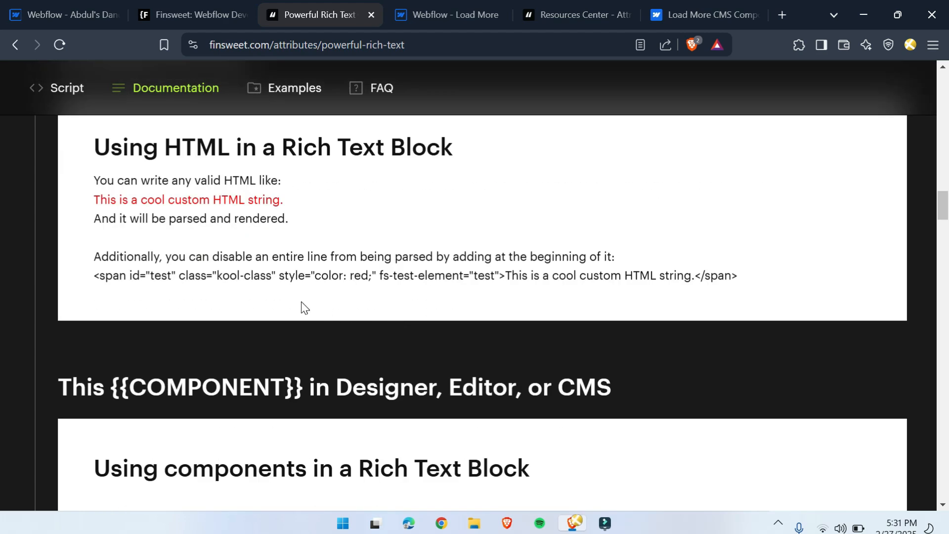
Examine how components are used in a Rich Text Block, highlighting the on-page {{COMPONENT_IDENTIFIER}} syntax
scroll(302, 307, down, 5)
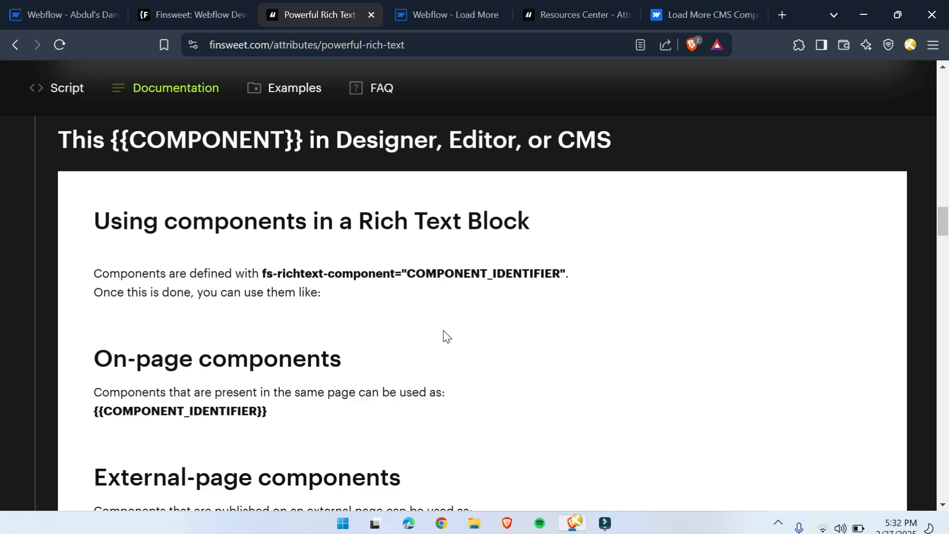
scroll(445, 341, down, 4)
scroll(474, 381, up, 4)
scroll(473, 382, up, 5)
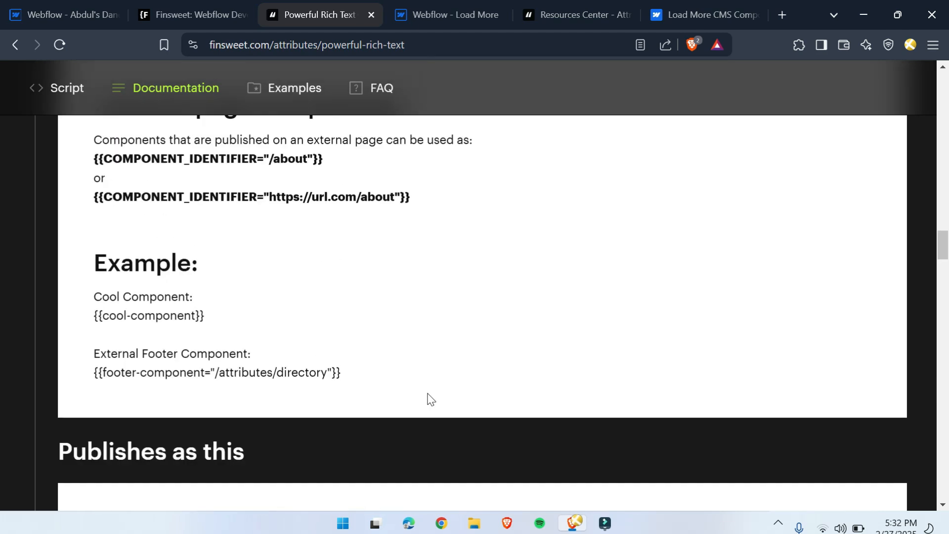
scroll(302, 385, up, 3)
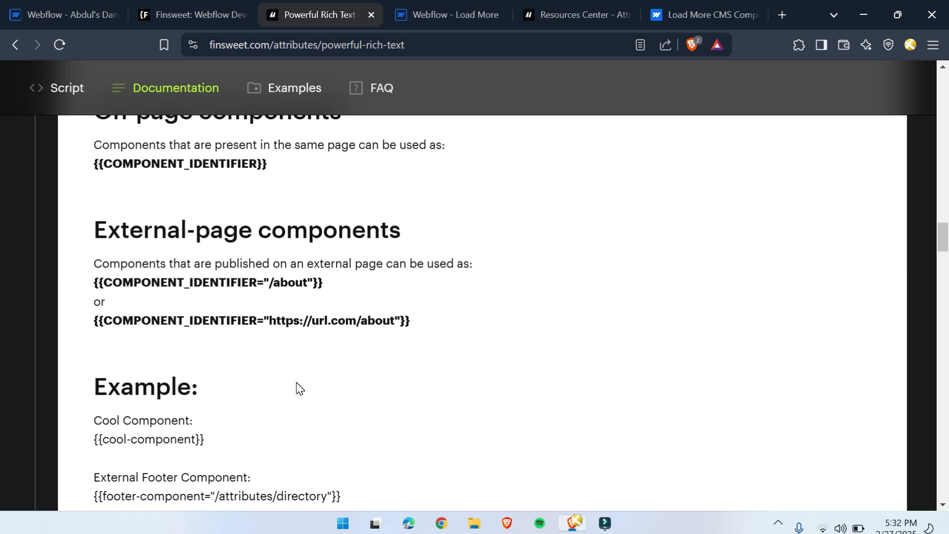
scroll(297, 388, up, 3)
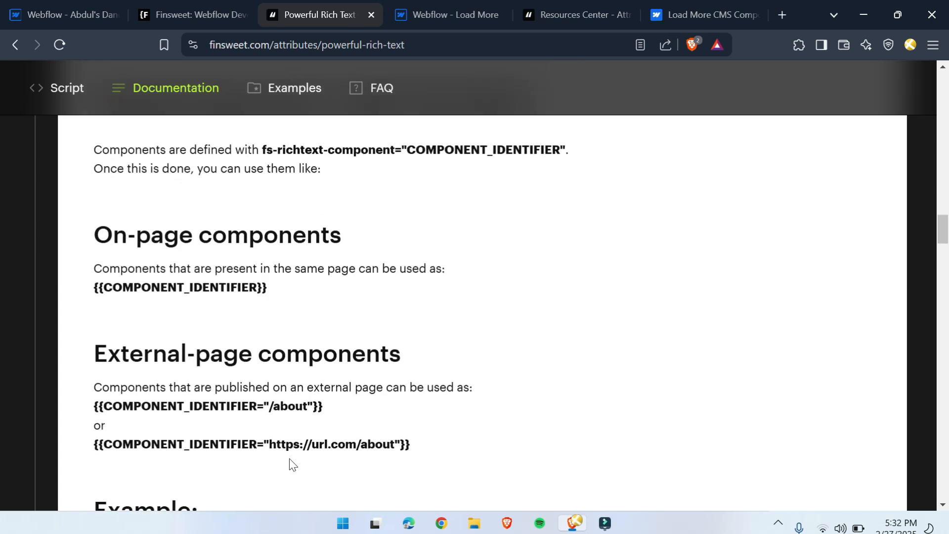
drag(87, 292, 275, 295)
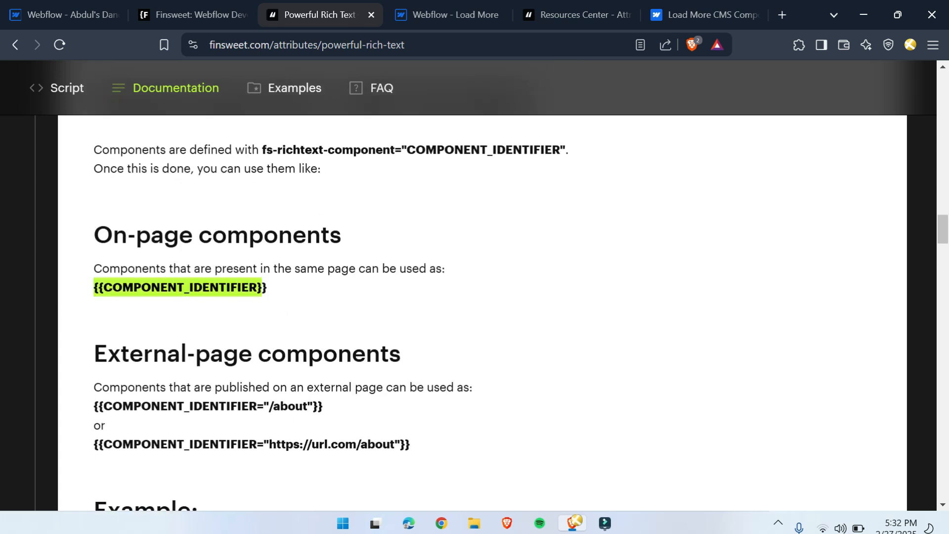
click(286, 301)
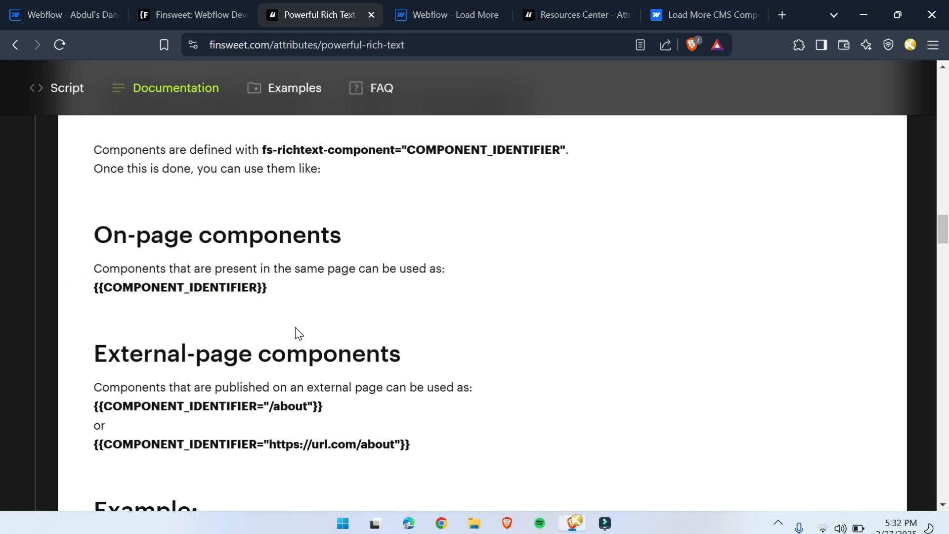
scroll(296, 329, down, 3)
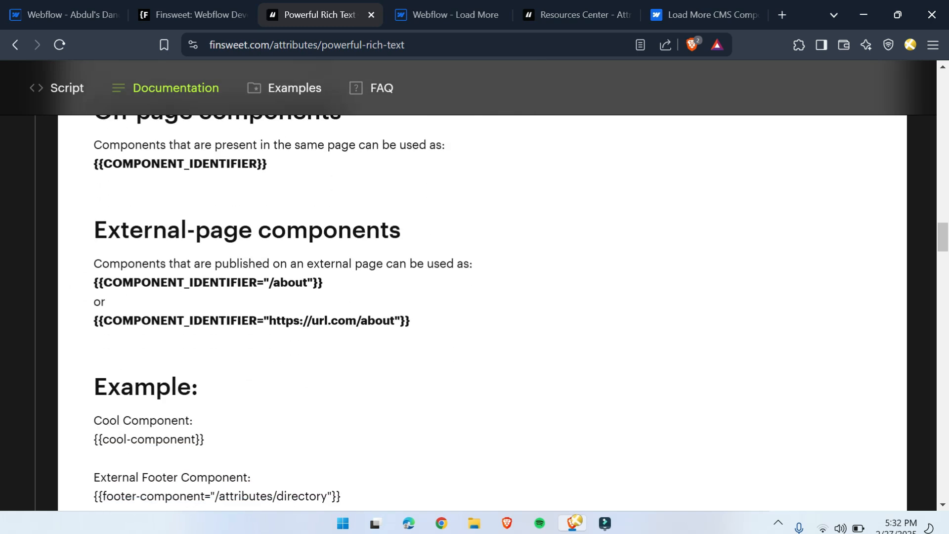
drag(89, 291, 297, 285)
click(325, 285)
drag(86, 322, 411, 322)
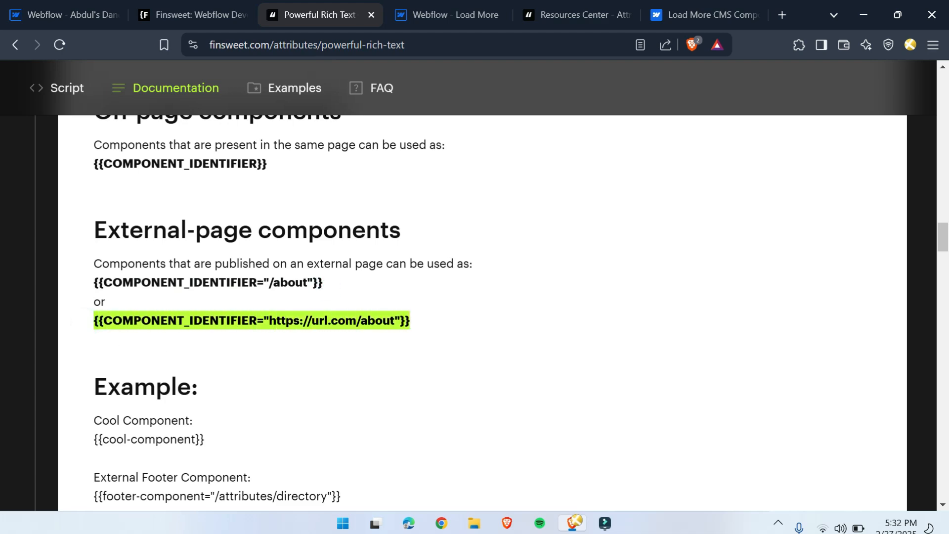
scroll(350, 396, down, 5)
scroll(178, 324, up, 3)
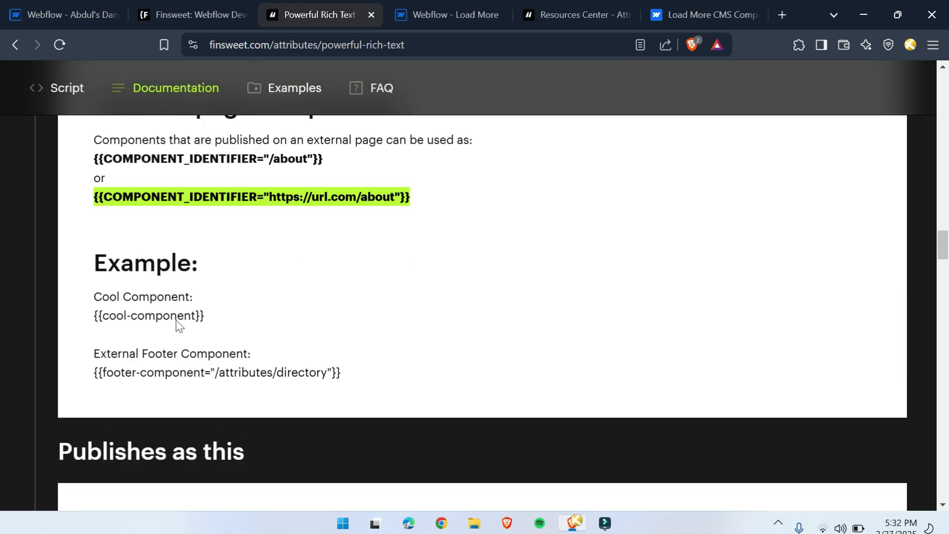
Highlight the cool-component and footer-component example and examine how it appears when published
drag(90, 267, 452, 381)
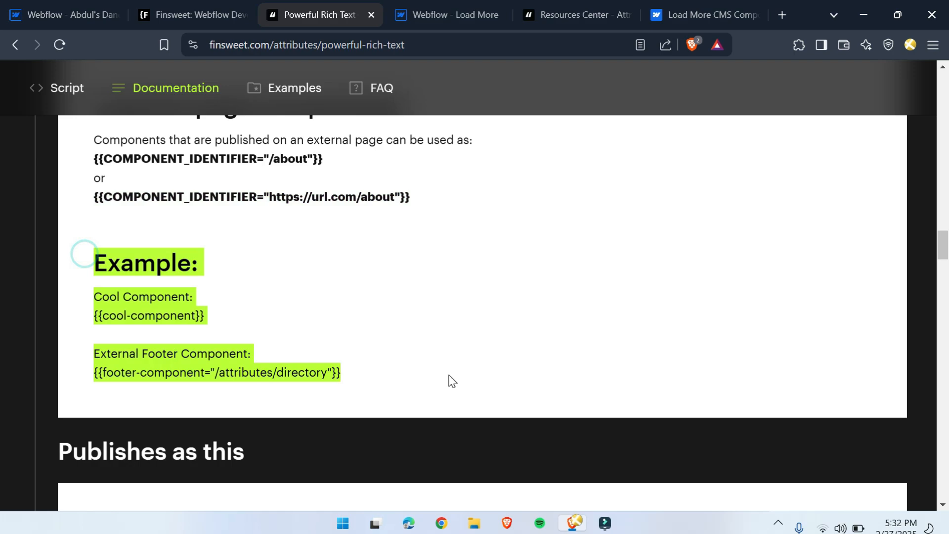
click(451, 381)
scroll(290, 346, up, 5)
scroll(265, 323, down, 15)
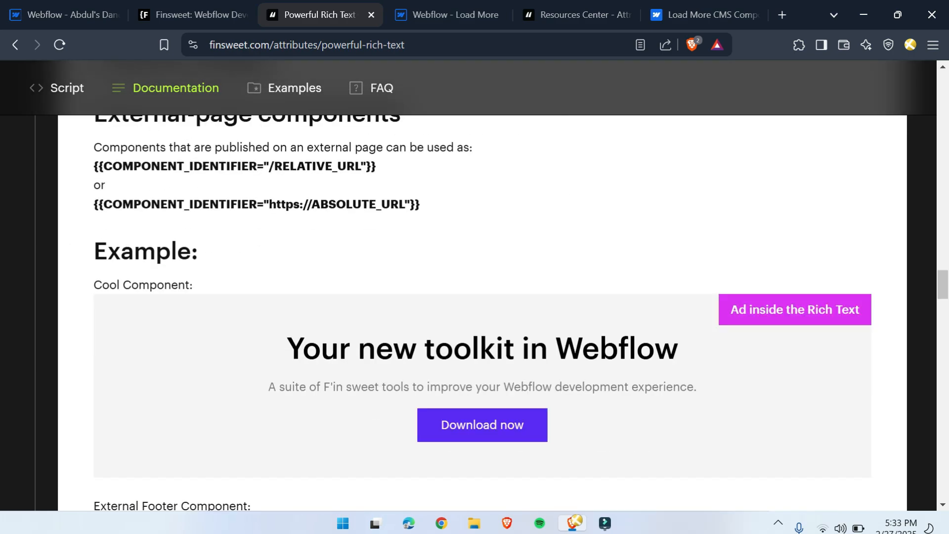
scroll(265, 323, down, 11)
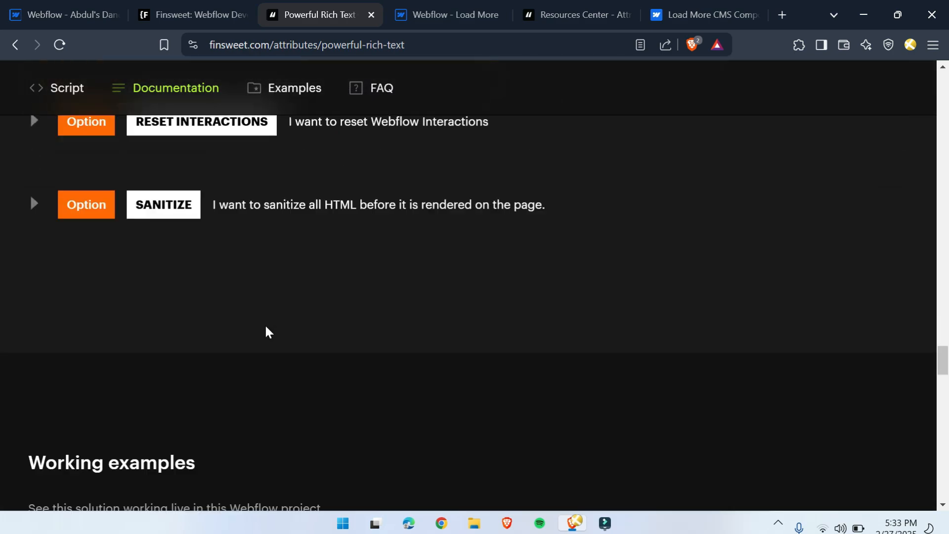
Expand the Component Identifier element and examine its attribute name, value, description and demonstration video
scroll(267, 331, up, 4)
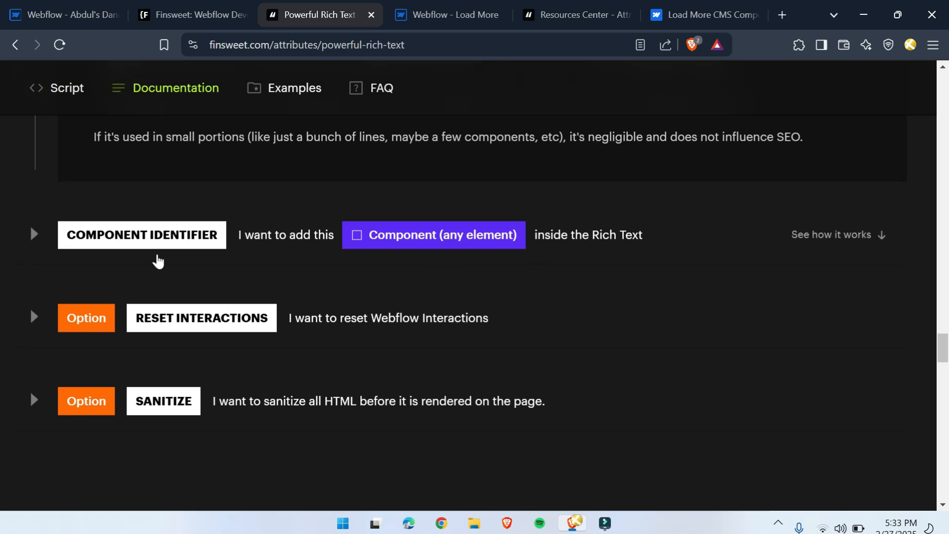
click(34, 234)
scroll(267, 292, down, 2)
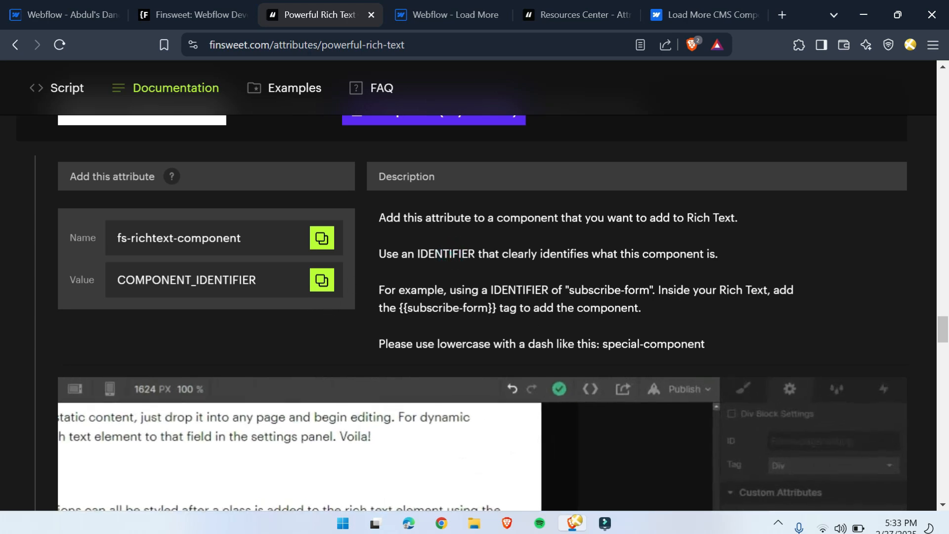
scroll(203, 280, down, 3)
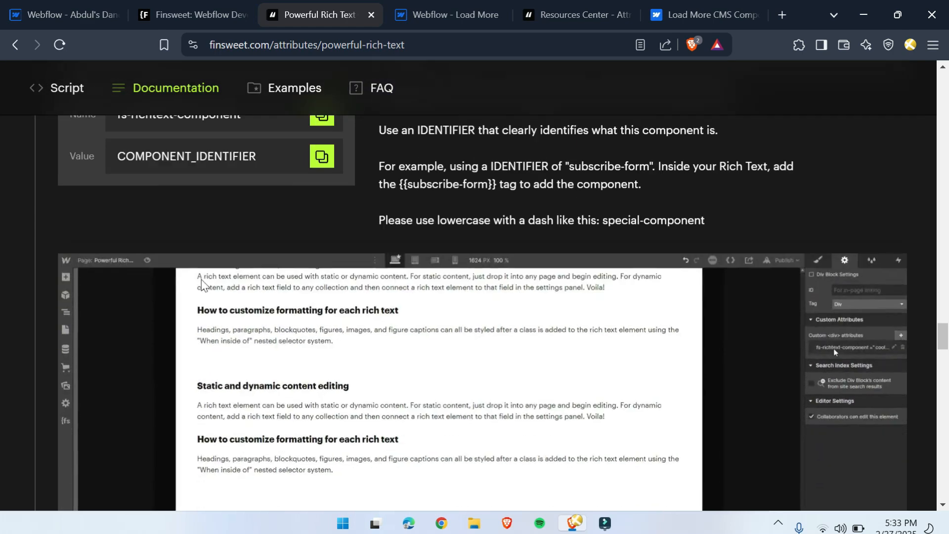
scroll(345, 355, down, 6)
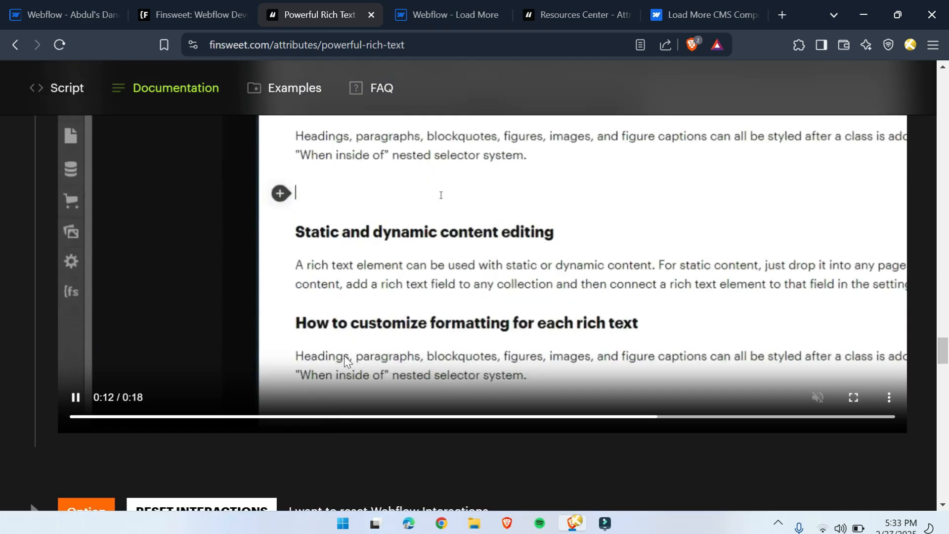
scroll(393, 376, up, 4)
scroll(393, 374, down, 3)
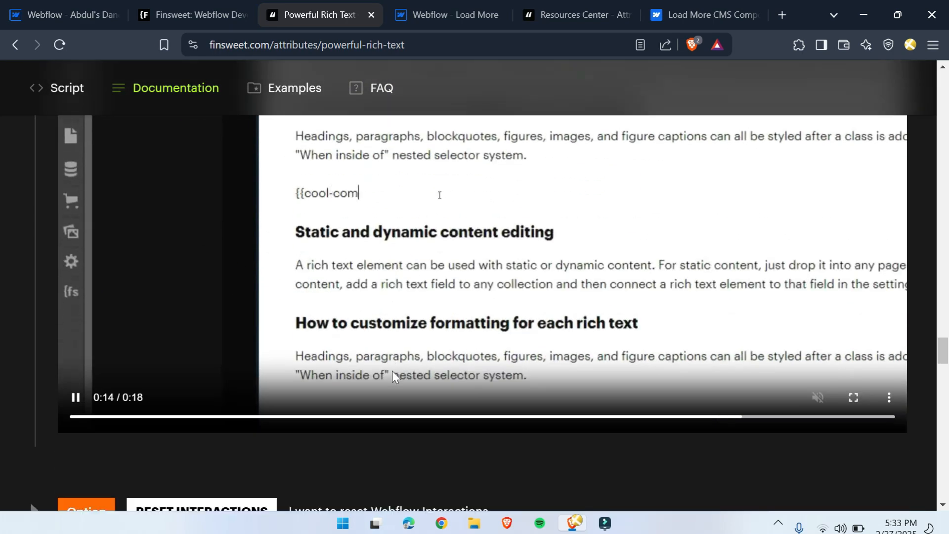
scroll(376, 270, up, 3)
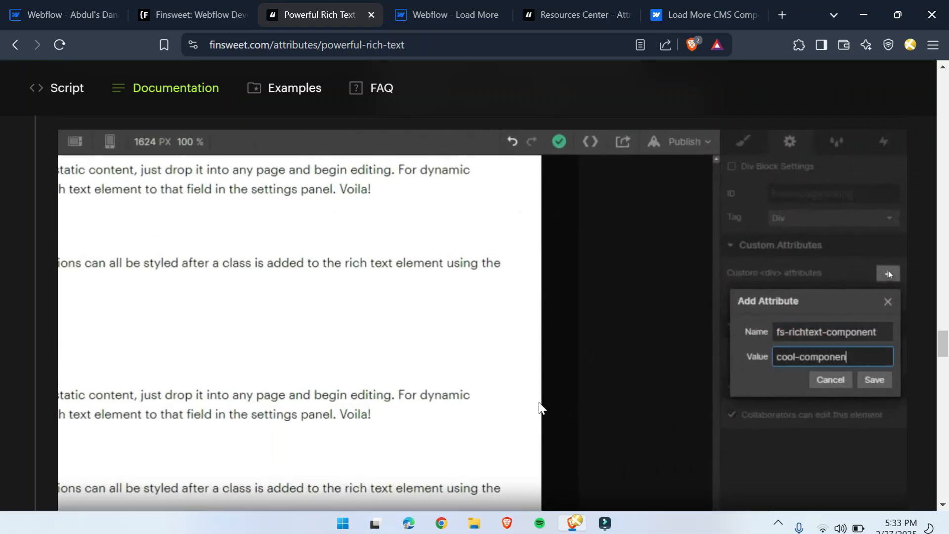
Expand the Reset Interactions option and examine its attribute name, value and description
scroll(455, 403, down, 6)
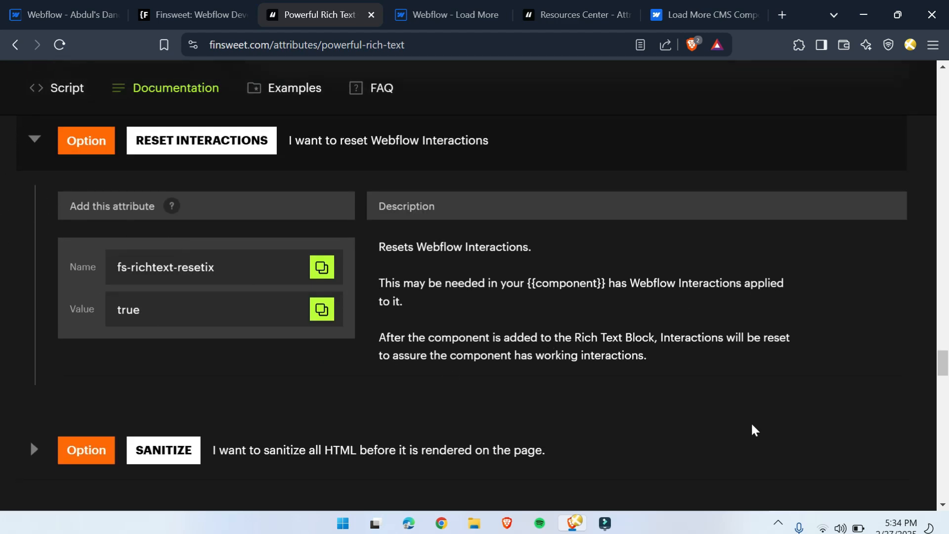
click(38, 141)
Go to the working examples and look through the live Powerful Richtext example
scroll(146, 340, down, 10)
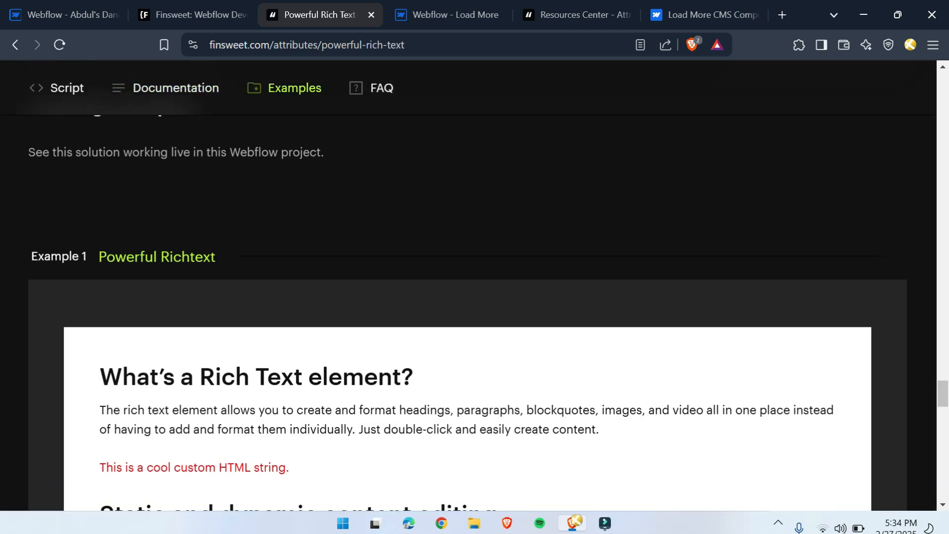
scroll(85, 275, down, 4)
scroll(85, 275, up, 9)
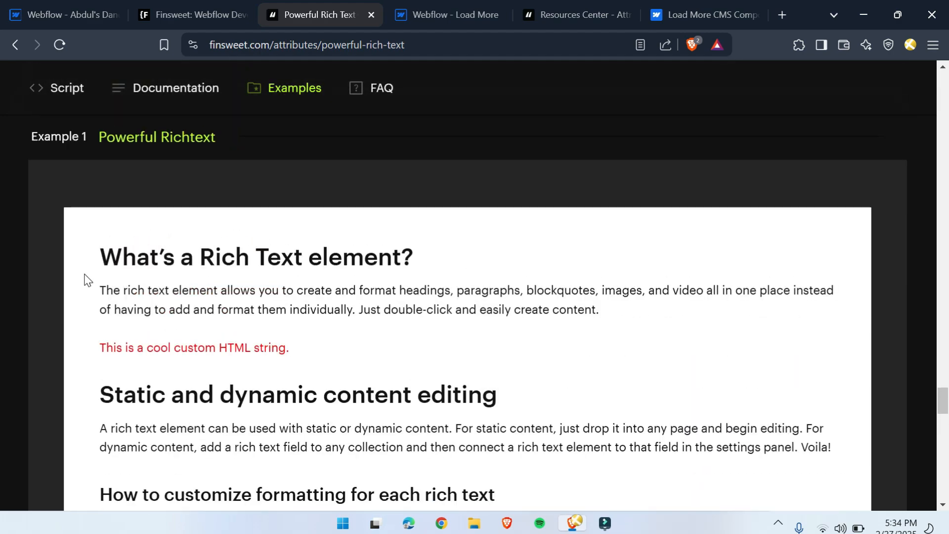
scroll(150, 281, down, 10)
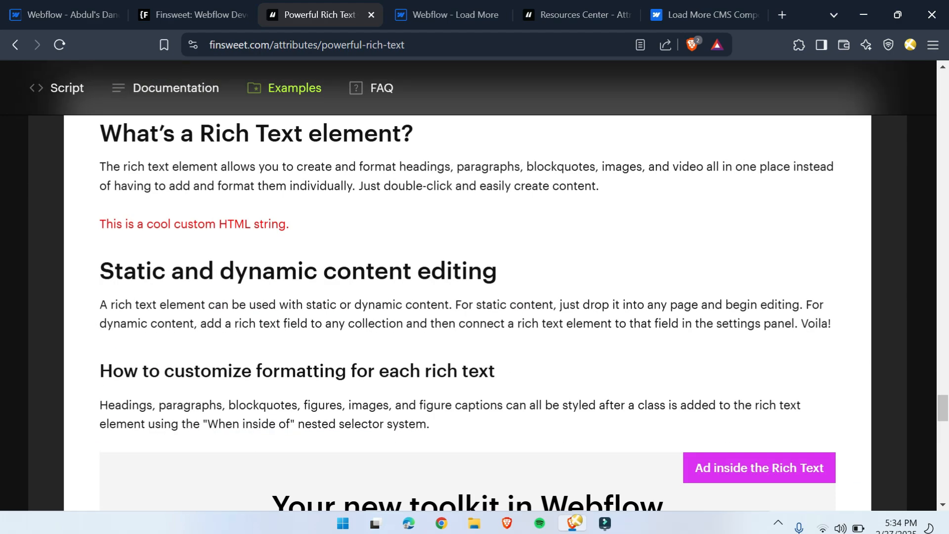
Open the Table of Contents attribute from the attributes list and review its introduction, script and implementation sections
key(alt+Left)
scroll(299, 398, up, 3)
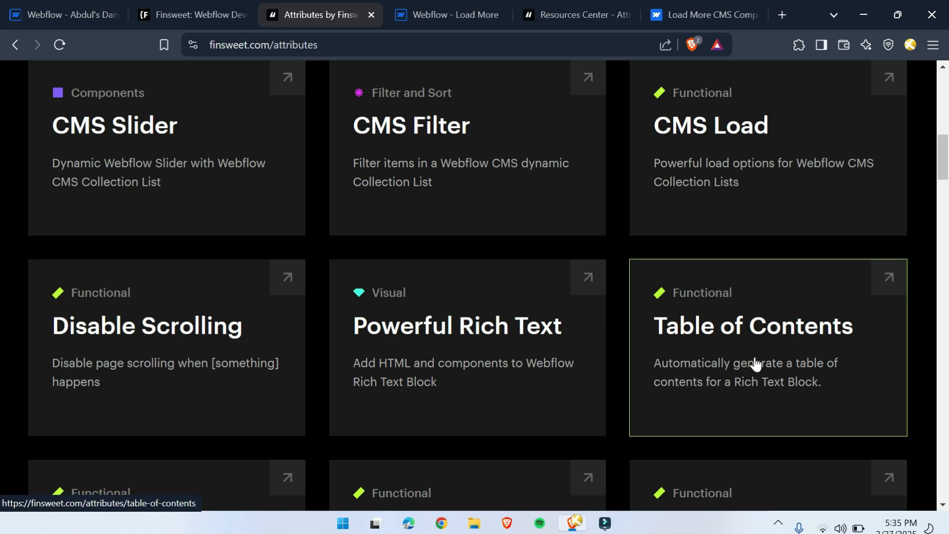
click(765, 326)
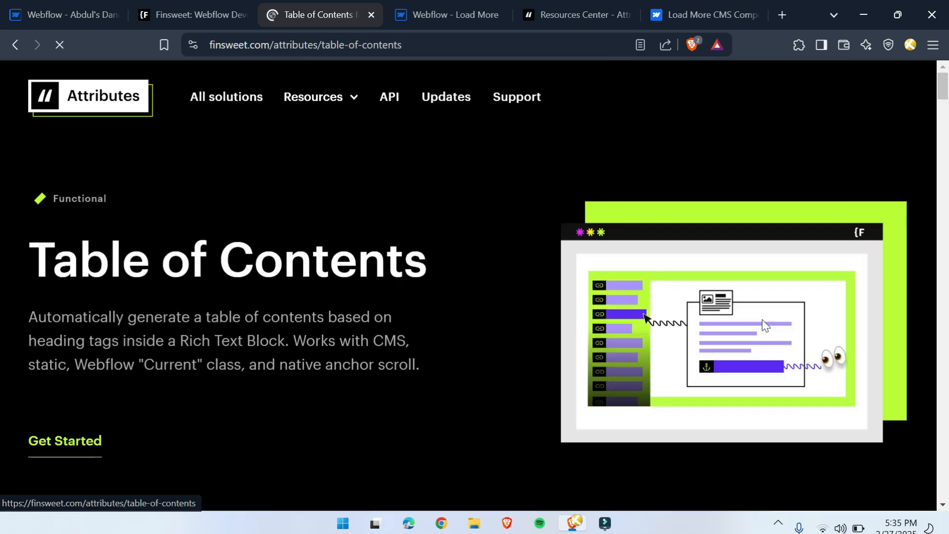
scroll(346, 354, down, 5)
scroll(568, 317, up, 2)
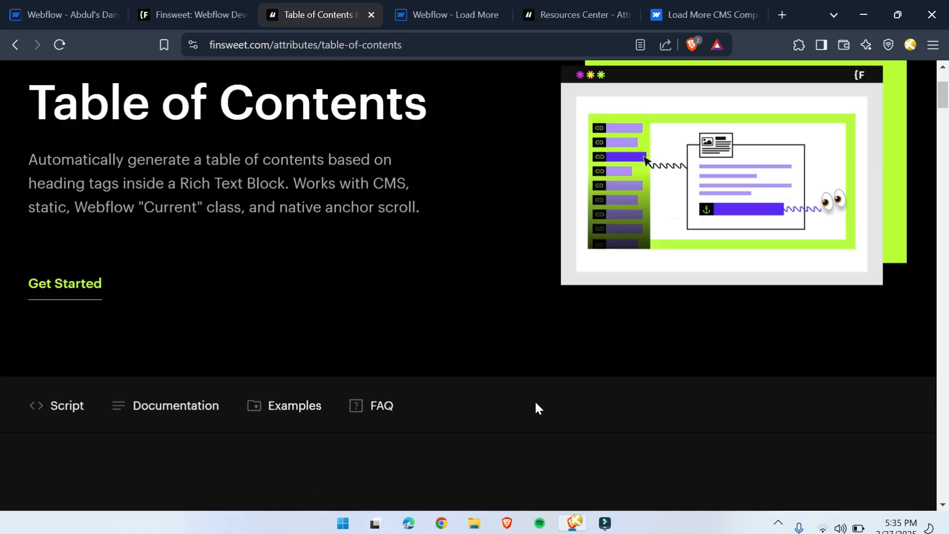
scroll(357, 404, down, 7)
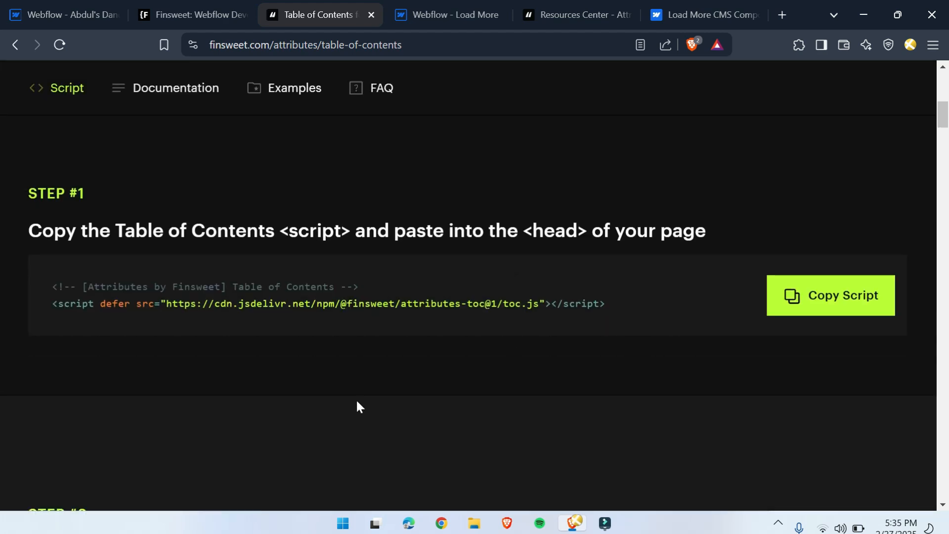
scroll(546, 360, down, 15)
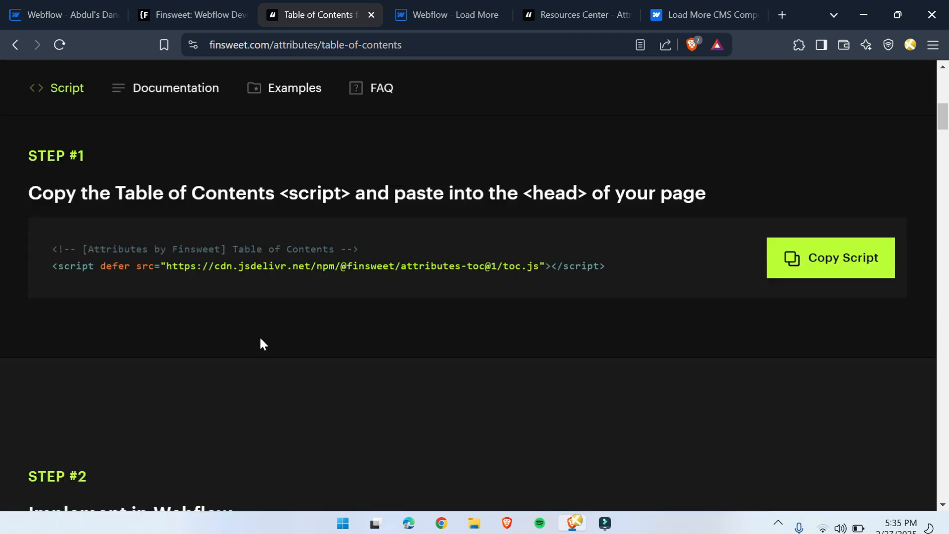
scroll(200, 290, up, 7)
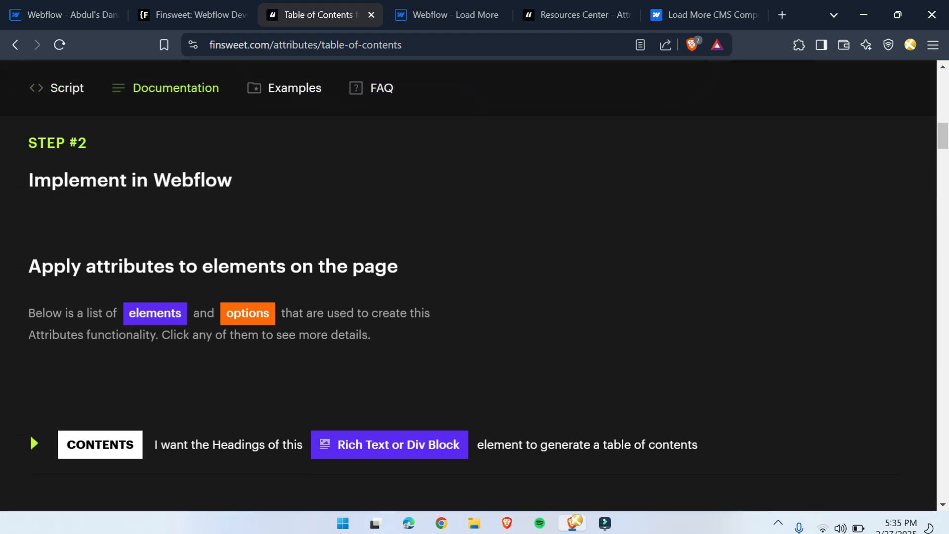
scroll(109, 361, up, 5)
scroll(237, 361, down, 5)
scroll(411, 356, up, 7)
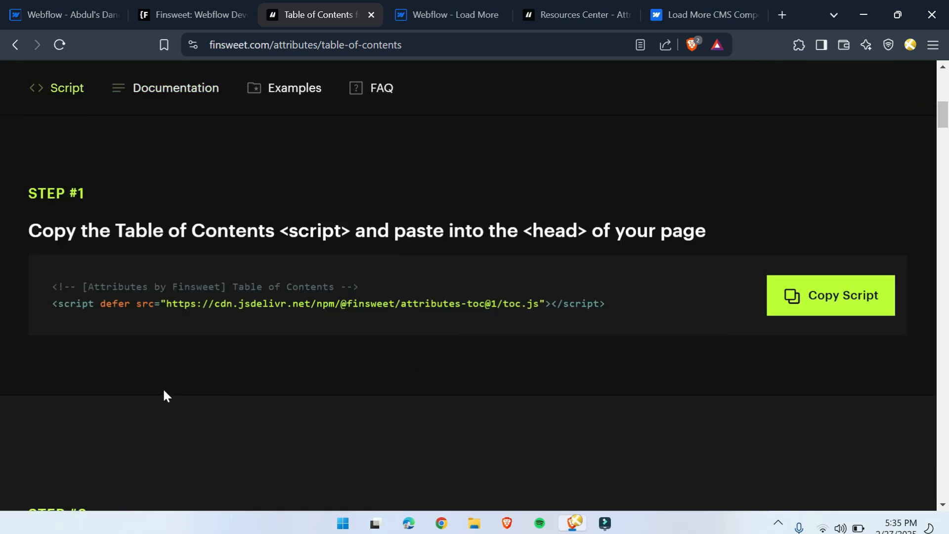
Go to the live TOC Example and try its heading links, from "And now back to H2" down to "Another H2 here"
scroll(158, 391, down, 15)
scroll(152, 383, down, 7)
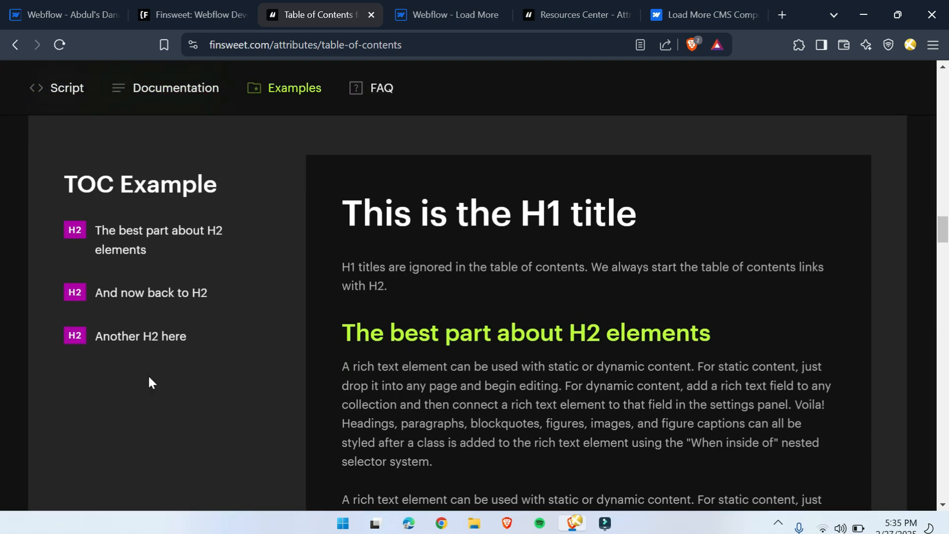
click(153, 294)
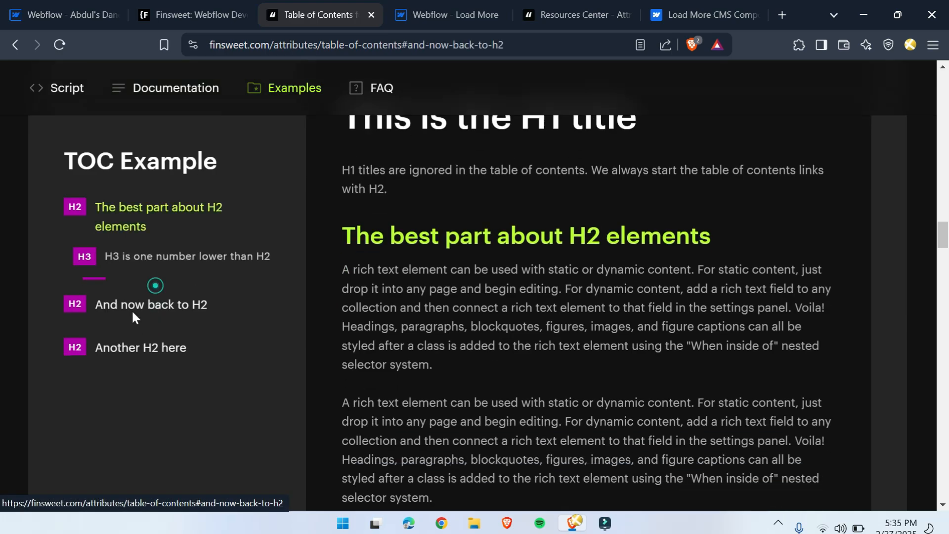
click(152, 329)
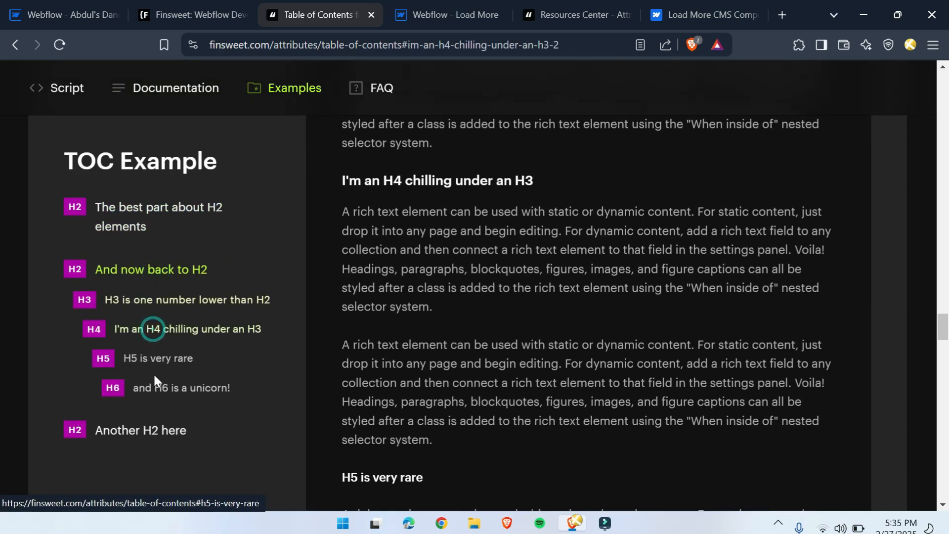
click(160, 360)
click(164, 388)
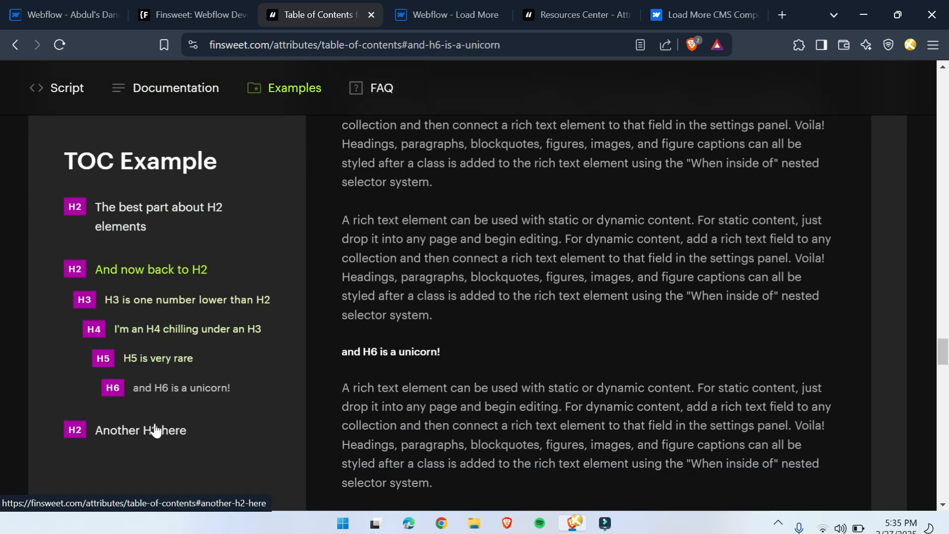
click(155, 429)
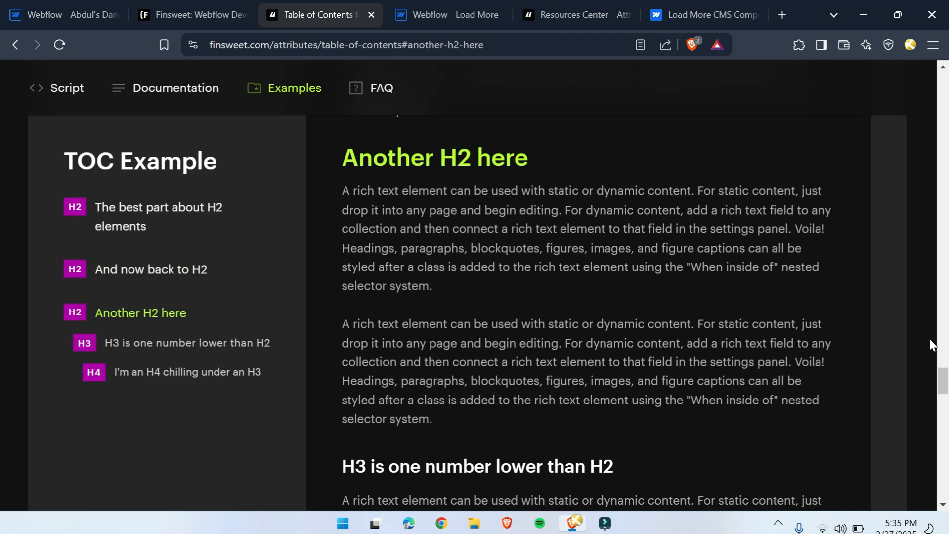
Return to the list of attributes, open Copy to Clipboard and skim its introduction and documentation
drag(943, 388, 943, 93)
click(83, 95)
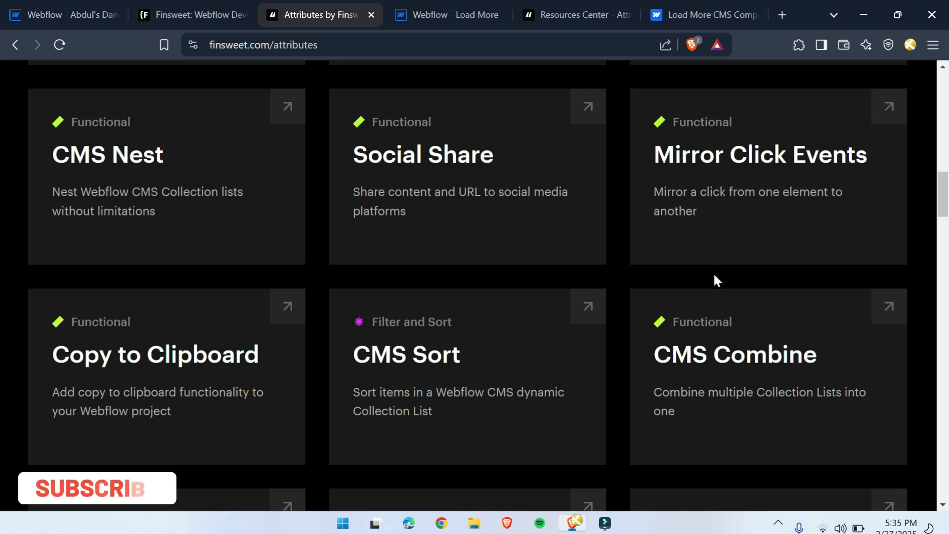
click(185, 365)
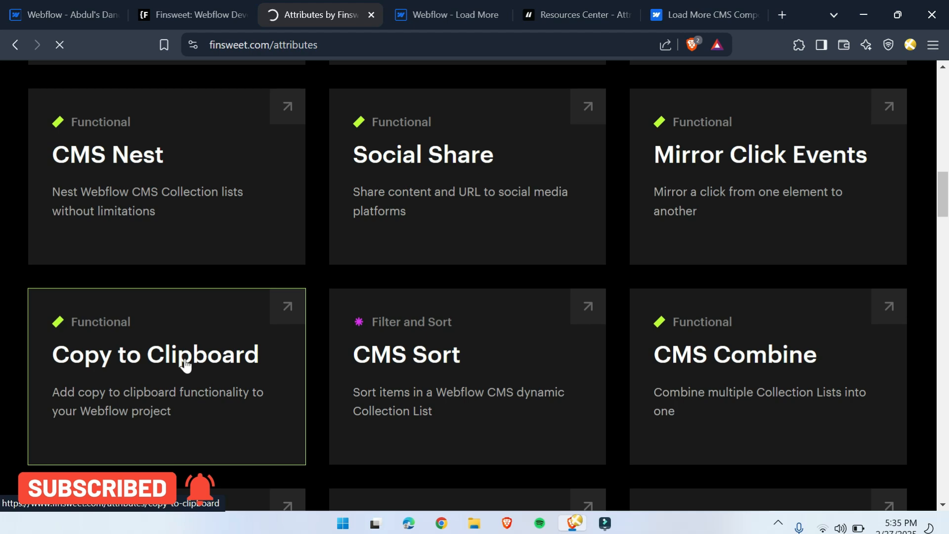
scroll(21, 290, down, 5)
scroll(290, 350, down, 5)
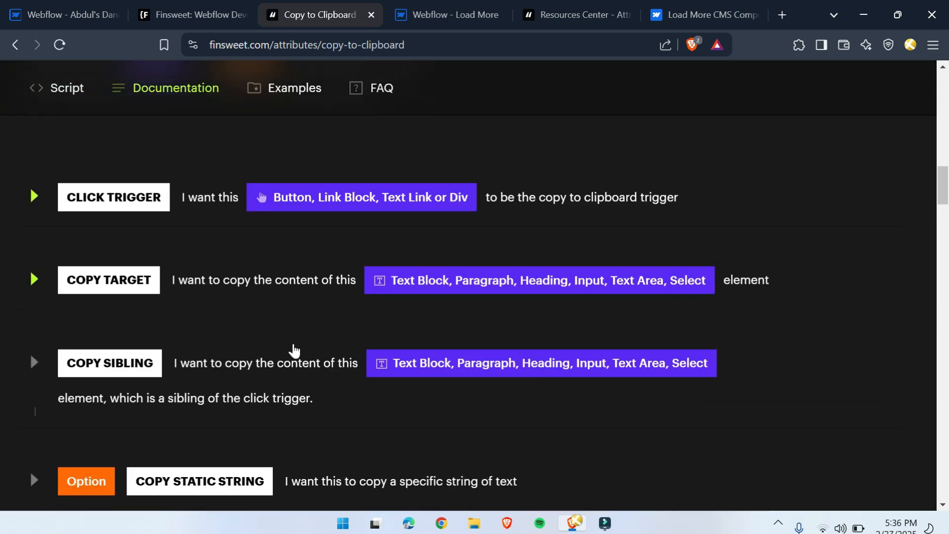
scroll(282, 403, up, 5)
scroll(283, 403, up, 10)
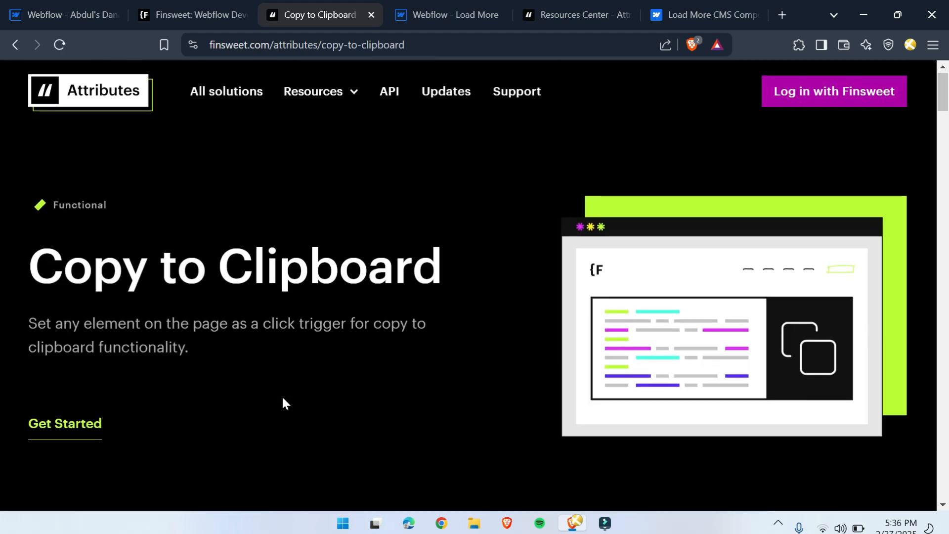
Expand the Click Trigger element and examine its attribute name, value, description and Webflow illustration
scroll(275, 361, down, 15)
mouse_move(303, 221)
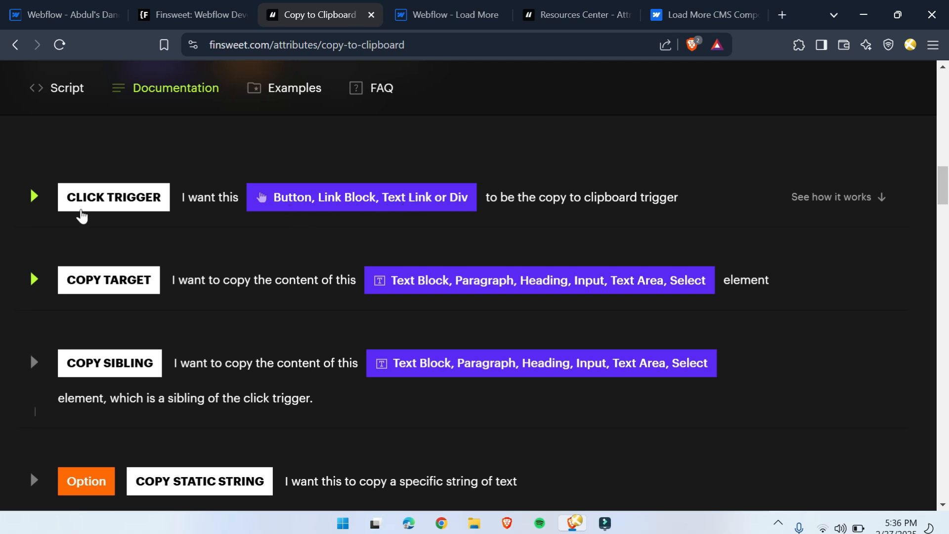
click(30, 196)
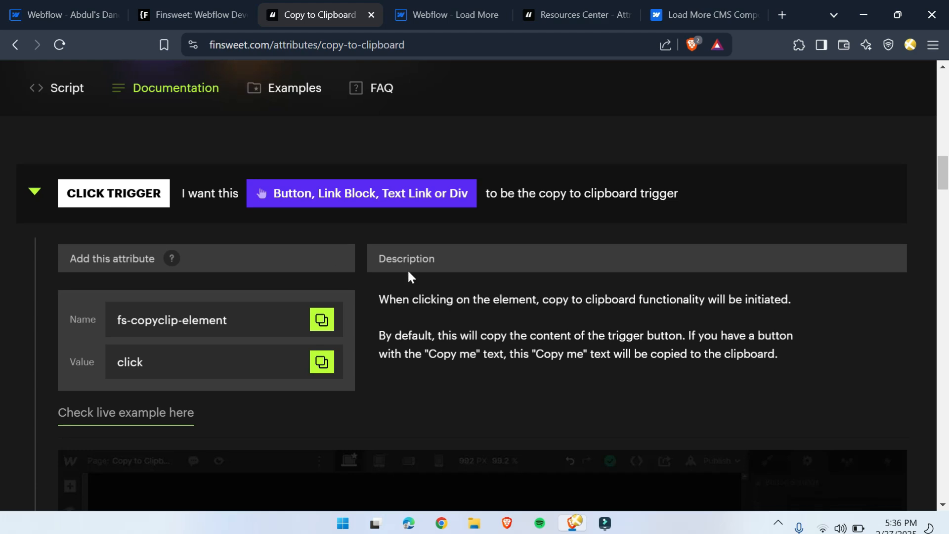
scroll(408, 269, down, 5)
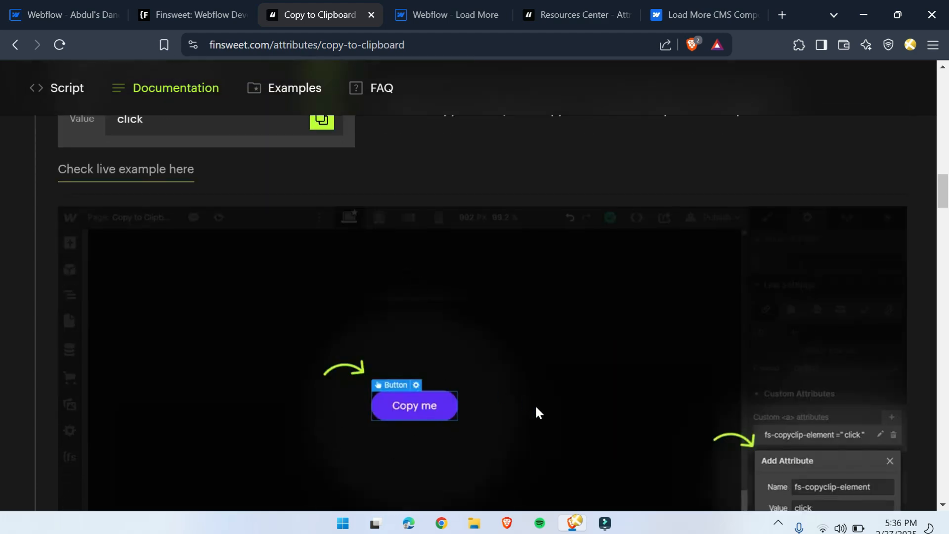
scroll(786, 438, down, 5)
scroll(278, 341, down, 1)
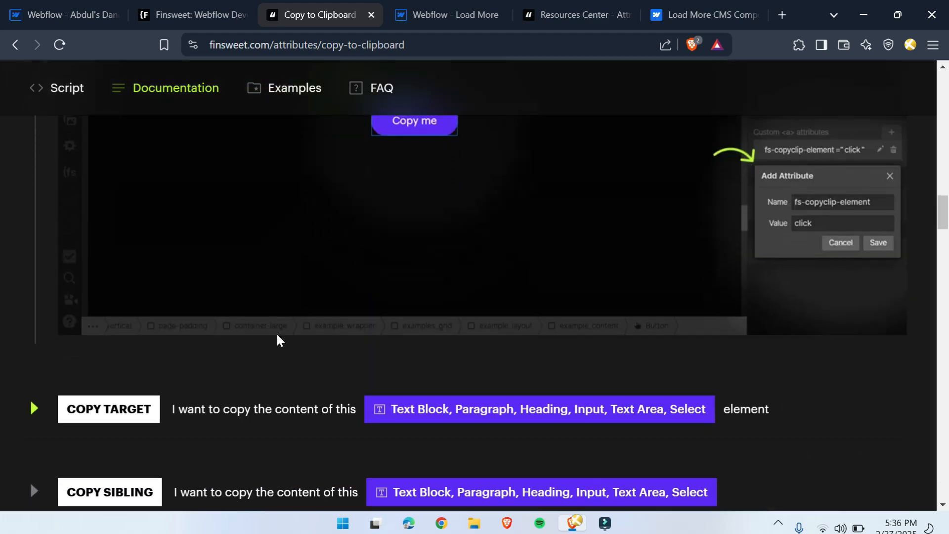
Expand the Copy Target element, examine its attribute, description and illustration, and collapse it again
scroll(277, 332, down, 4)
click(33, 200)
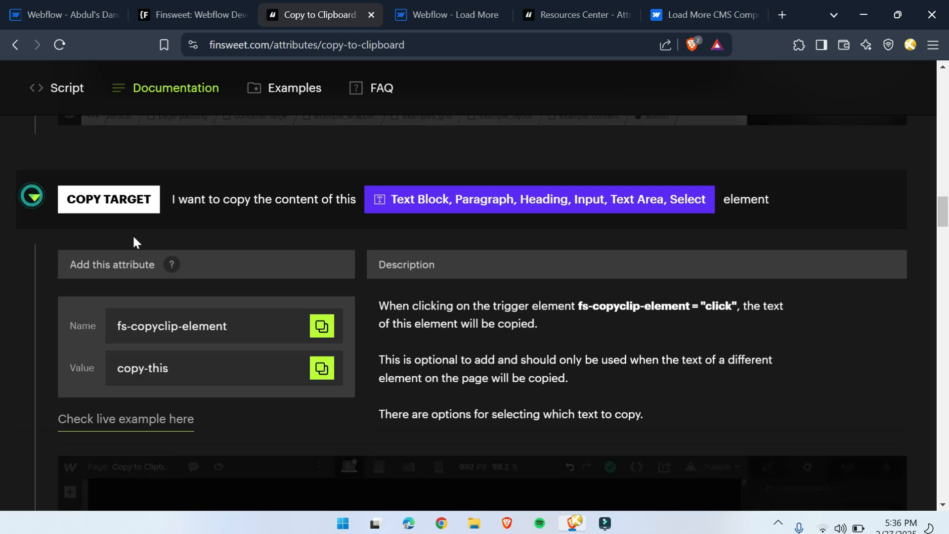
scroll(400, 331, down, 5)
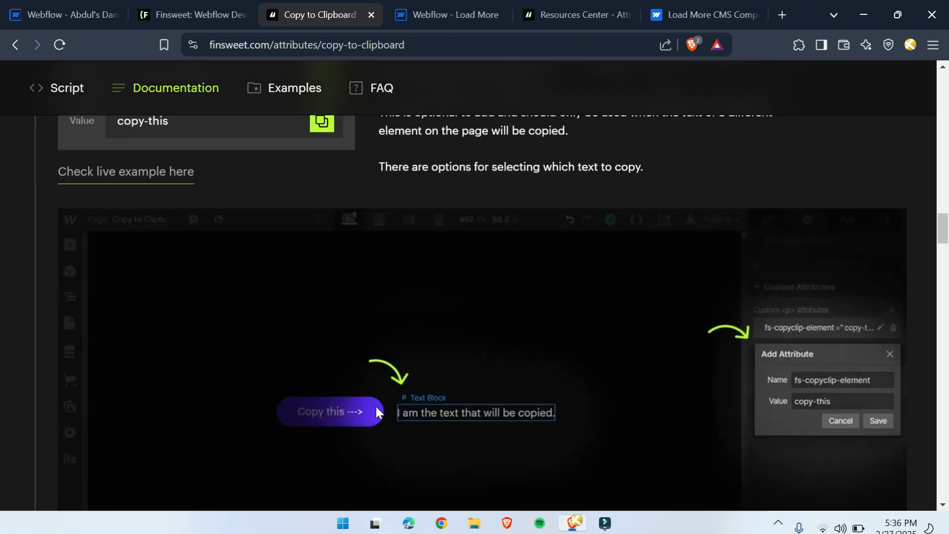
scroll(221, 313, up, 5)
click(40, 206)
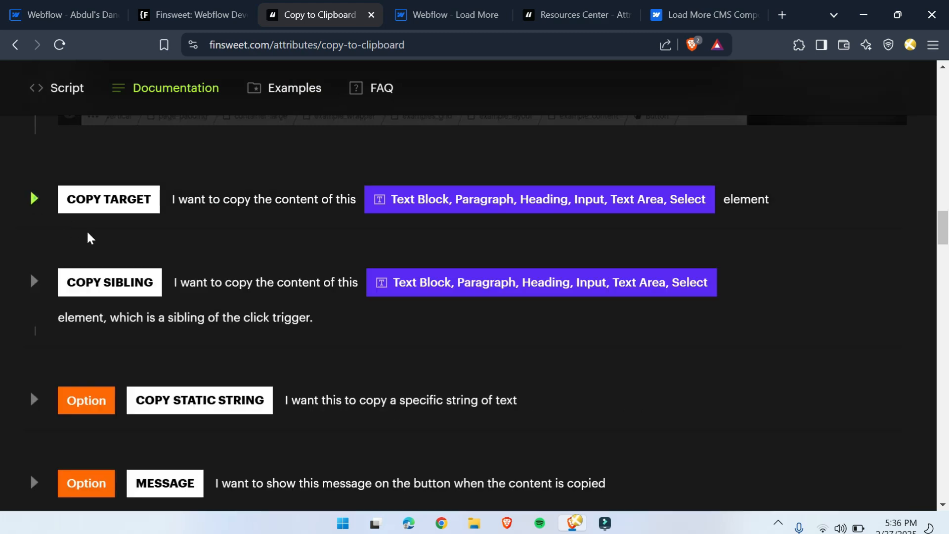
Expand the Copy Sibling element and examine its attribute name, value, description and illustration
scroll(31, 247, down, 5)
scroll(30, 198, up, 3)
click(34, 168)
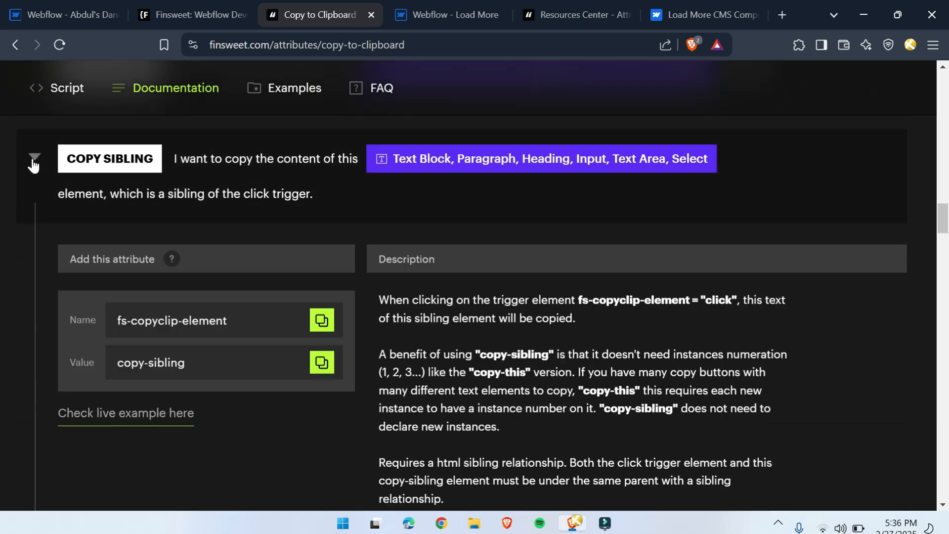
scroll(180, 286, down, 3)
scroll(181, 283, down, 5)
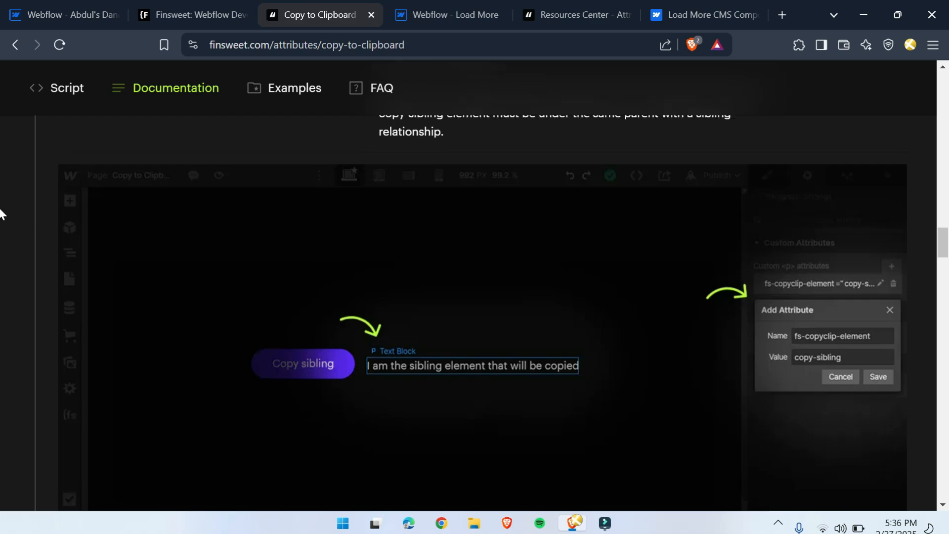
scroll(84, 188, up, 5)
Test the live "Copy me" example by copying its text and pasting it into the browser's address bar
scroll(97, 275, down, 15)
scroll(75, 262, down, 10)
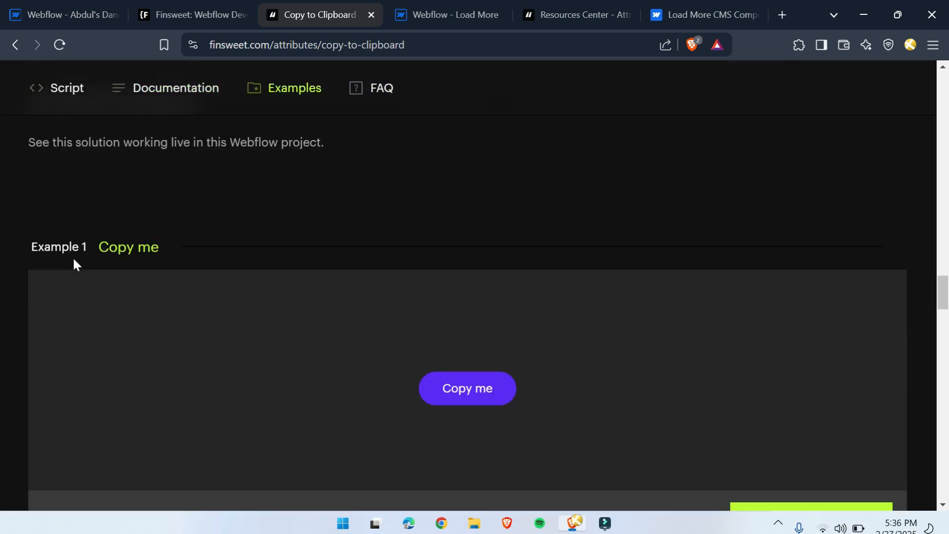
scroll(74, 262, up, 6)
scroll(413, 399, down, 2)
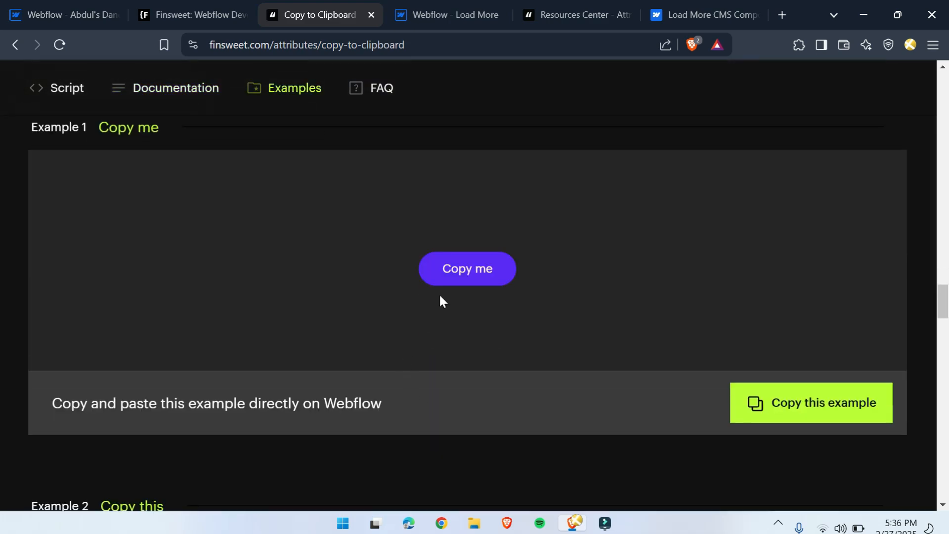
click(469, 271)
click(434, 45)
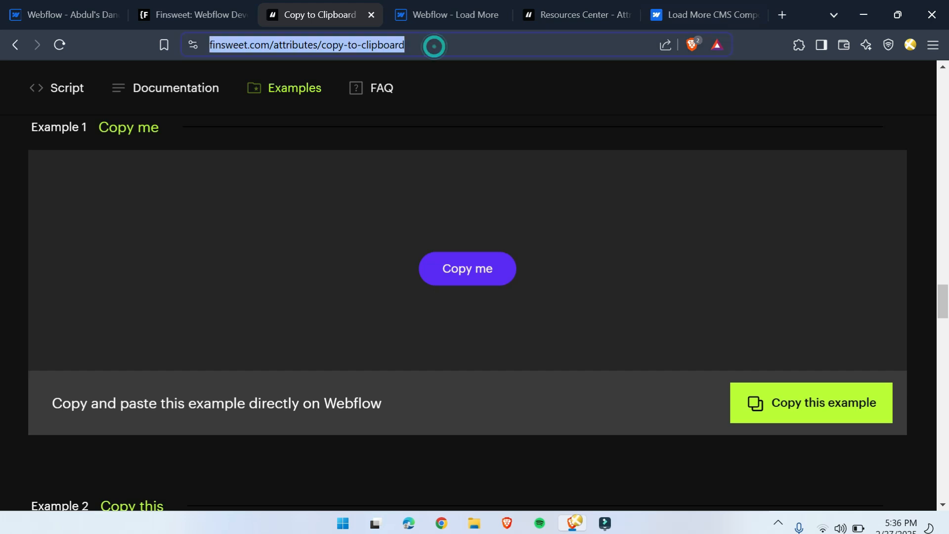
key(ctrl+v)
click(236, 221)
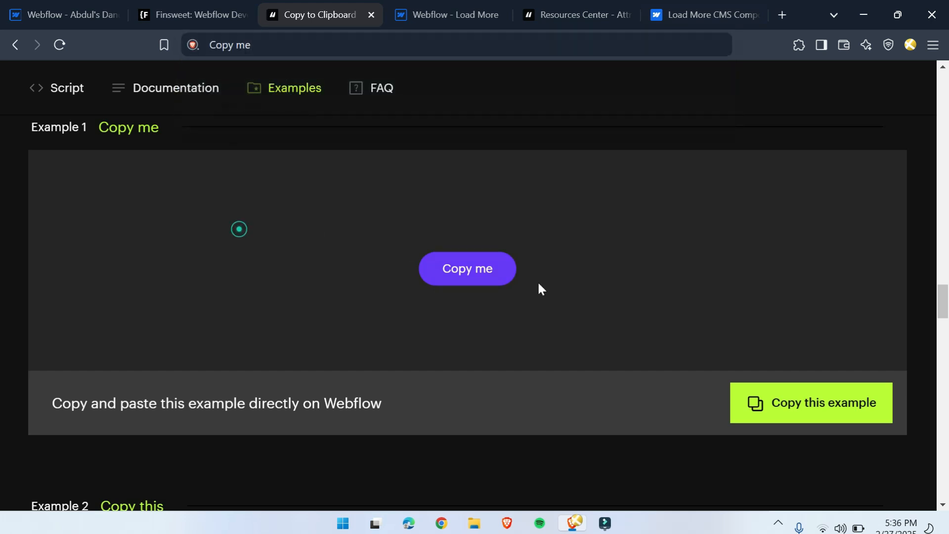
Try the copy buttons of the live "Copy this" and "Copy siblings" examples
scroll(237, 262, down, 6)
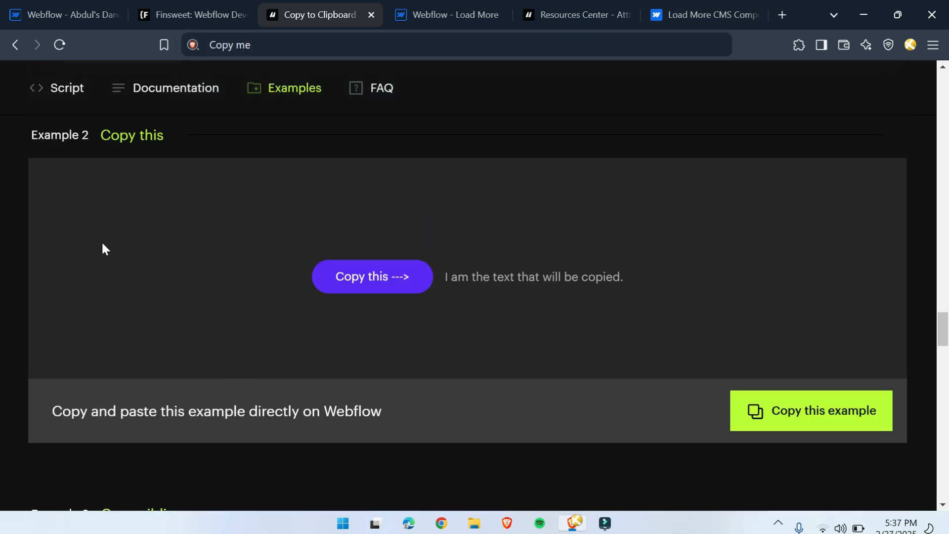
click(358, 282)
scroll(284, 311, down, 10)
scroll(275, 272, up, 3)
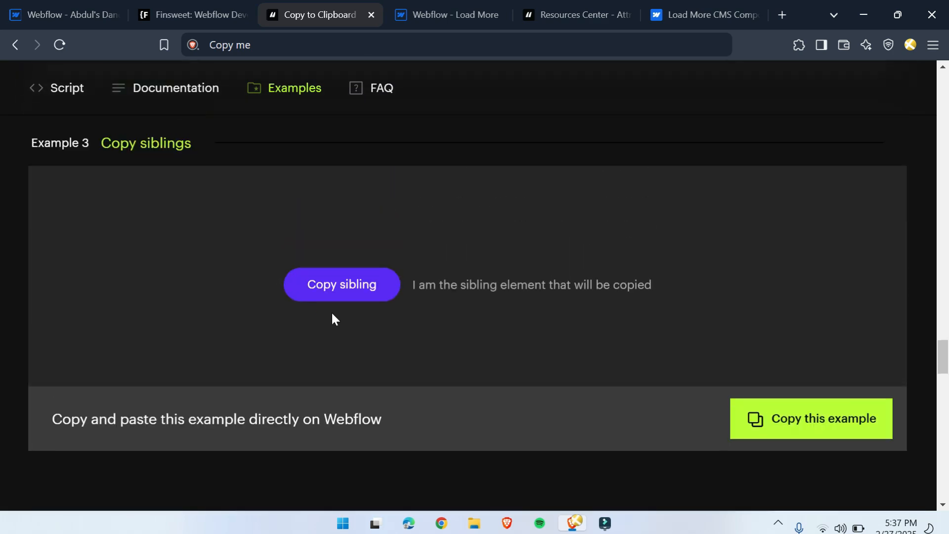
click(331, 292)
Go back to the documentation and reread the Click Trigger element's attribute name, value and description
scroll(197, 317, up, 15)
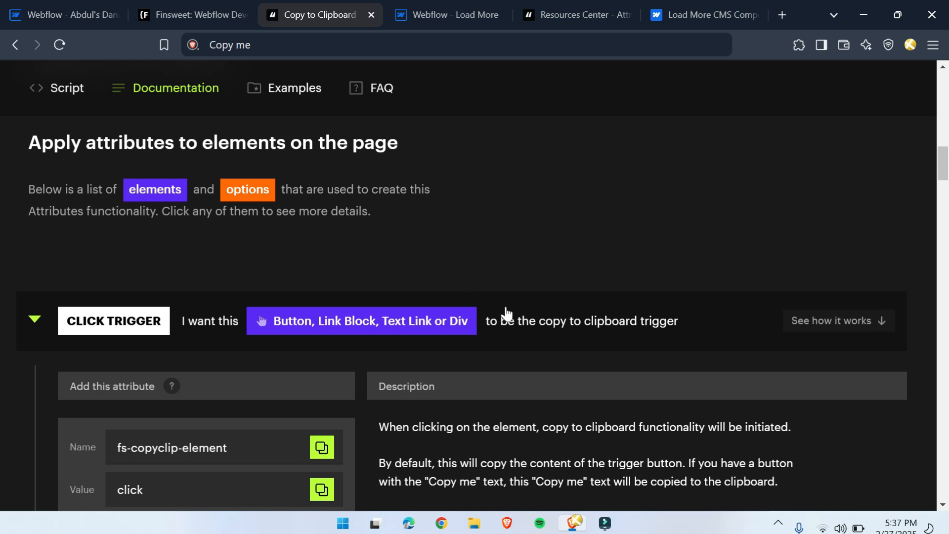
scroll(651, 391, down, 1)
scroll(38, 201, down, 2)
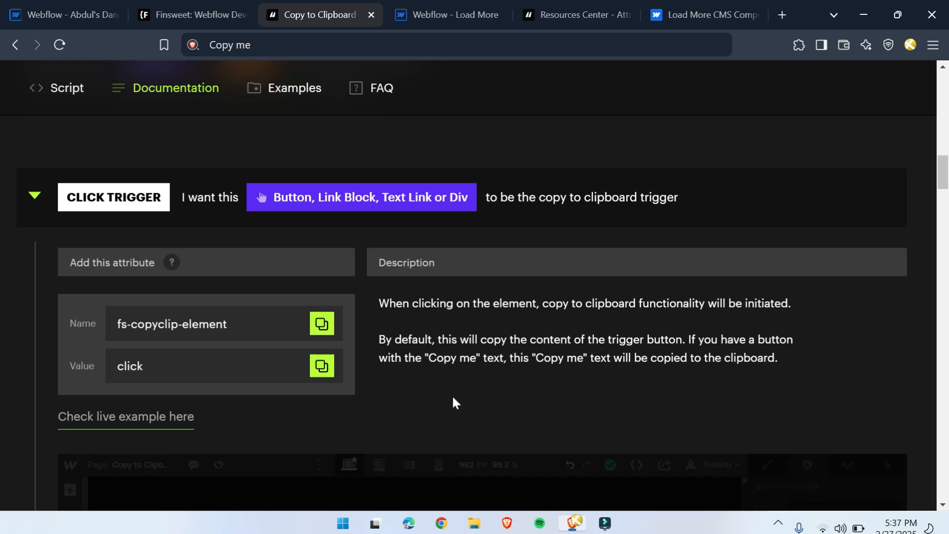
scroll(452, 403, up, 5)
Return to the list of attributes and open the Mirror Click Events attribute page
key(alt+Left)
scroll(169, 352, up, 5)
scroll(587, 283, down, 3)
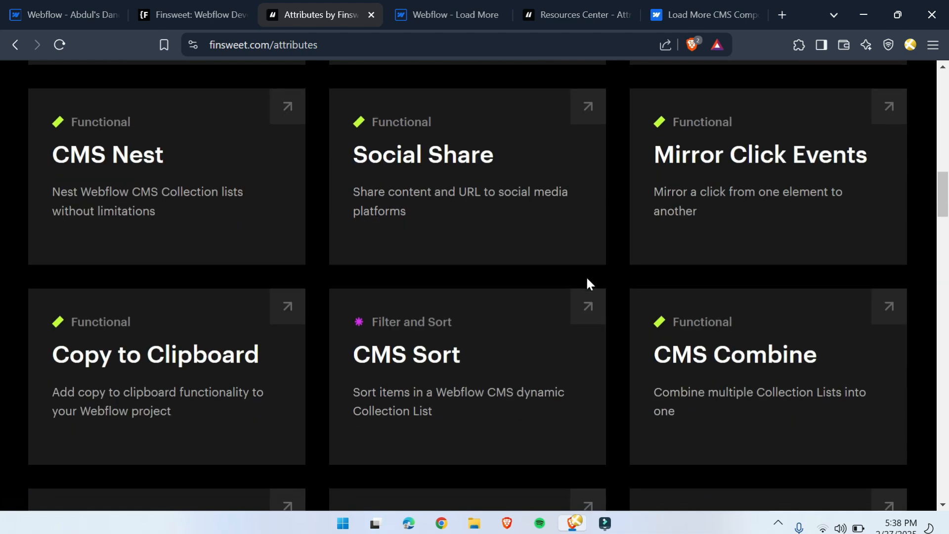
click(783, 200)
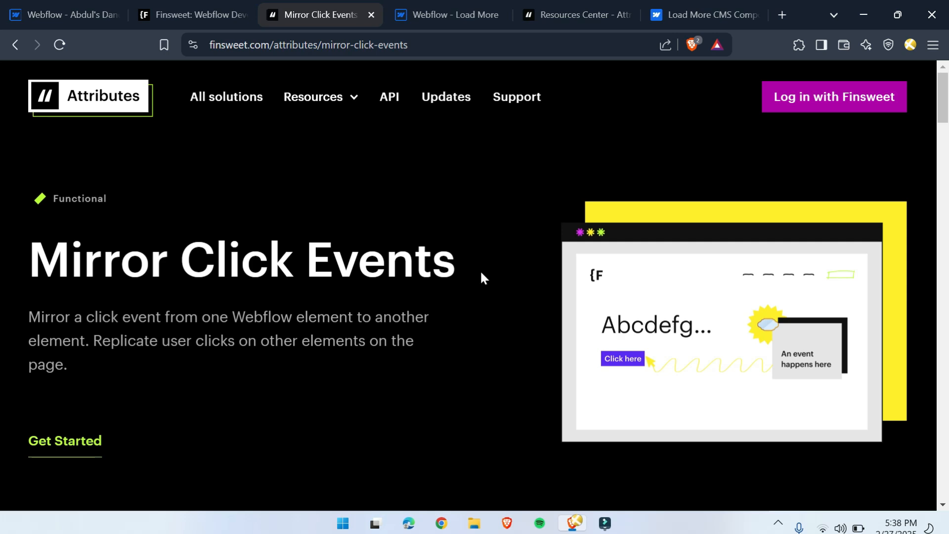
Find the live Mirror click events example and test the slider's own left and right arrows
scroll(480, 275, down, 10)
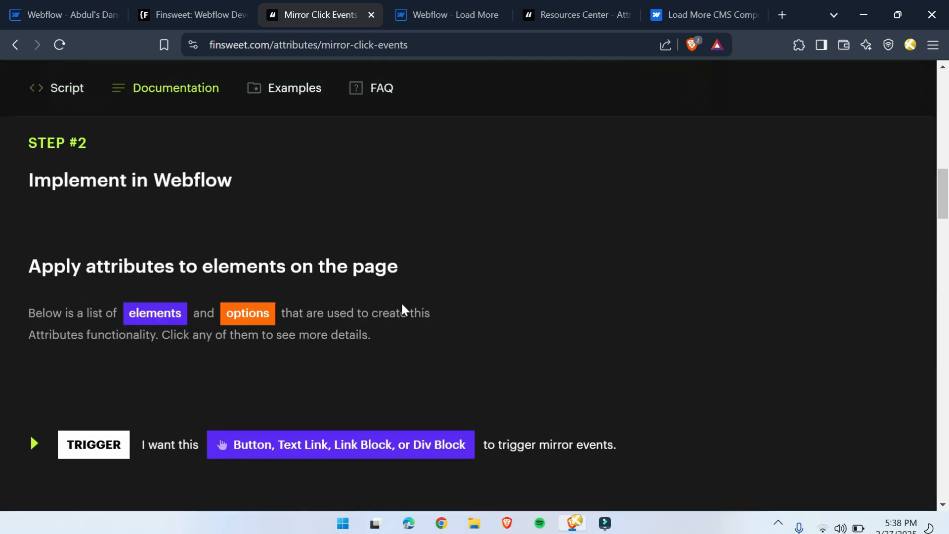
scroll(401, 302, down, 5)
scroll(388, 332, down, 6)
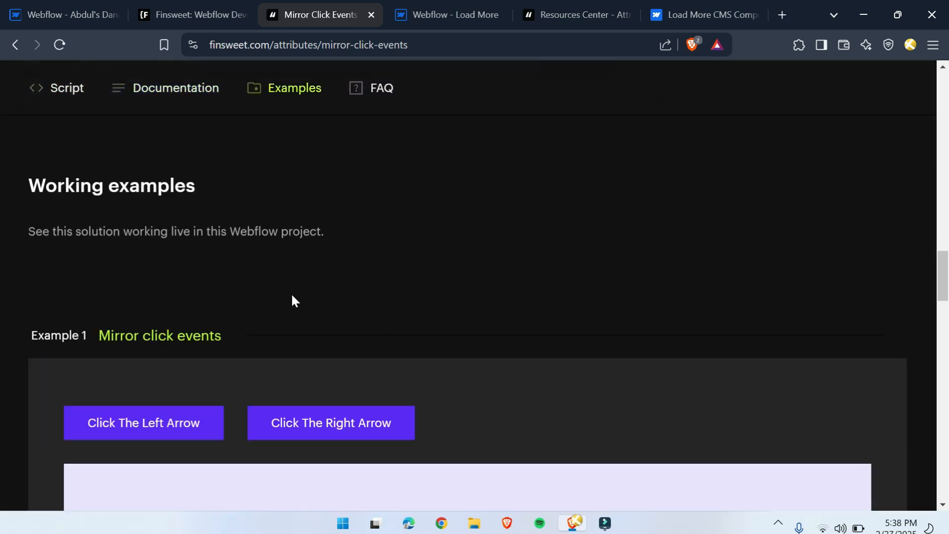
scroll(292, 300, down, 6)
scroll(289, 300, up, 2)
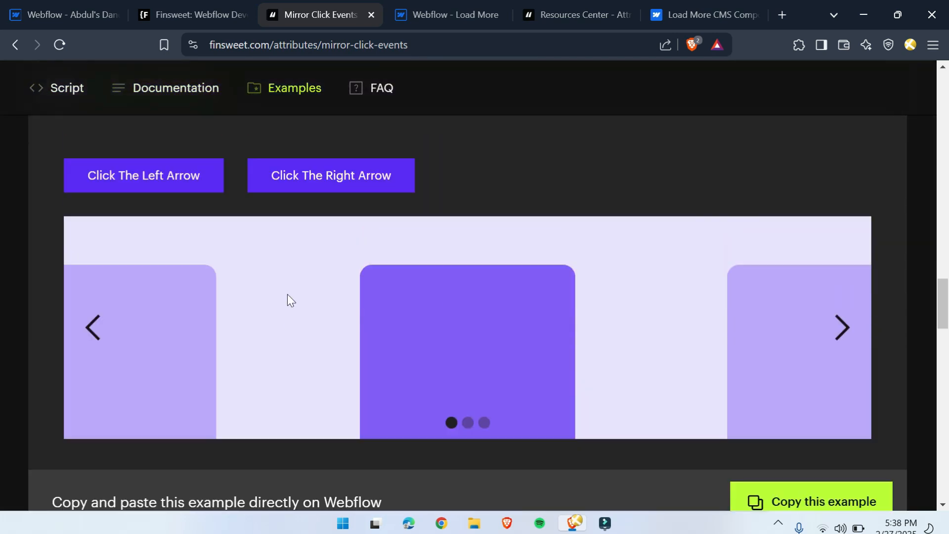
click(90, 328)
click(840, 334)
click(92, 327)
click(841, 329)
Test the example's "Click The Left Arrow" and "Click The Right Arrow" buttons that mirror clicks to the slider
scroll(201, 317, up, 5)
click(132, 427)
click(280, 424)
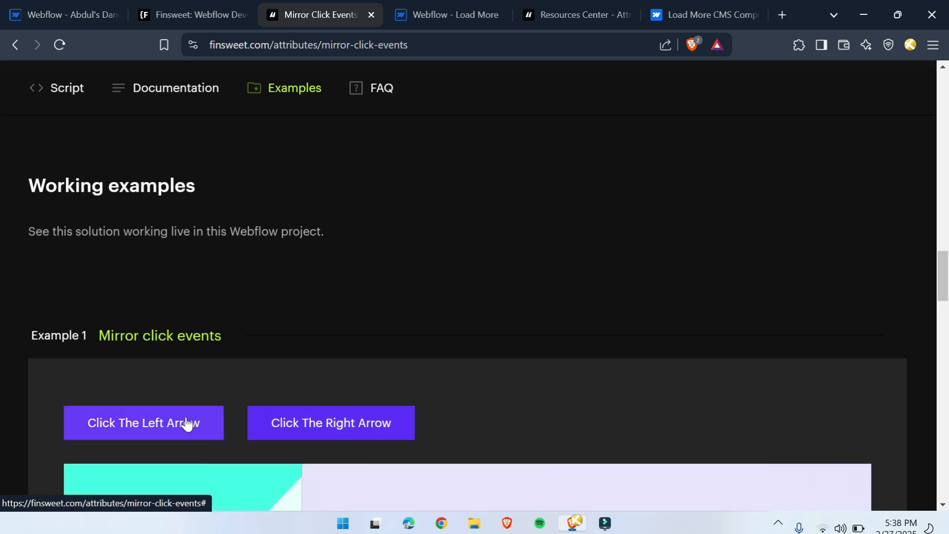
click(186, 424)
Look over the combinations that use Mirror Click Events with other attributes
scroll(335, 365, down, 15)
scroll(327, 364, down, 10)
scroll(157, 182, up, 10)
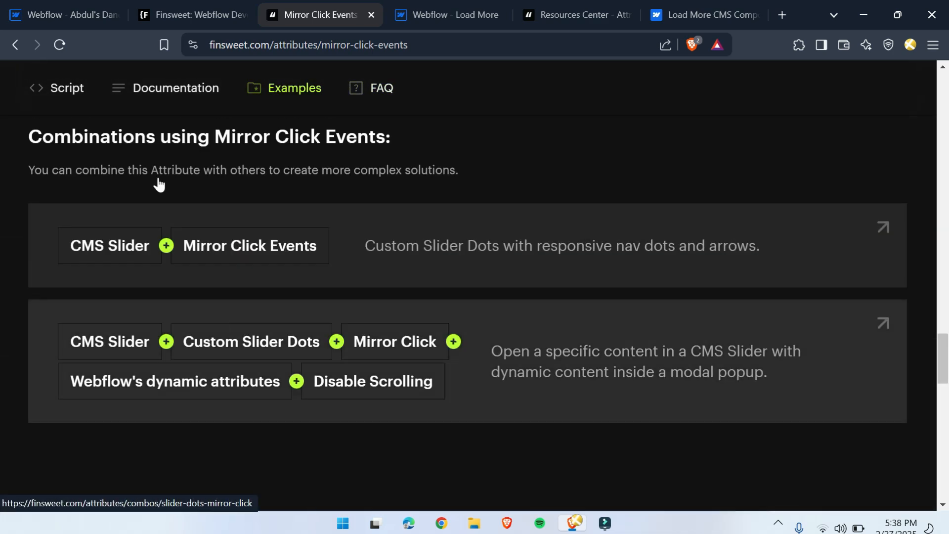
Return to the list of attributes, browse the listed solutions and open the Mirror Input Values page
click(15, 44)
scroll(279, 322, down, 6)
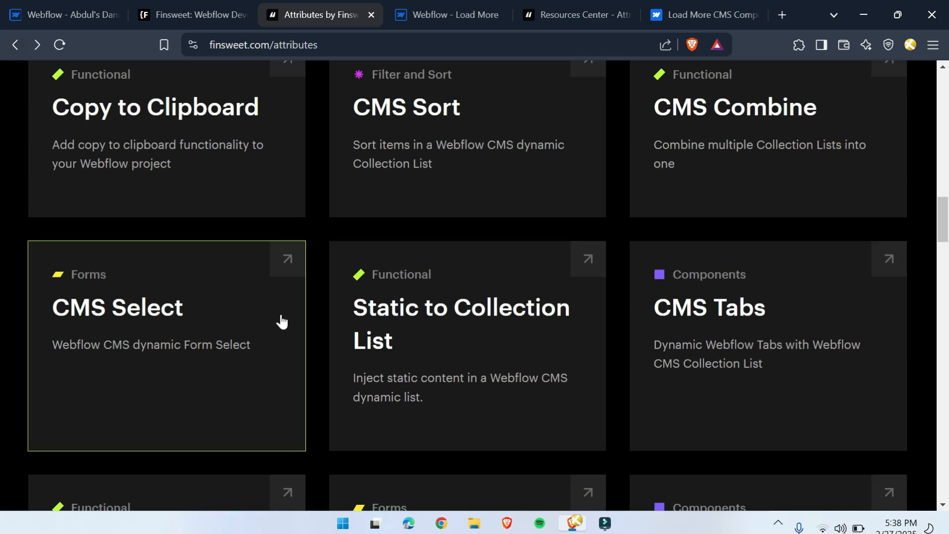
scroll(268, 314, down, 3)
scroll(268, 314, up, 3)
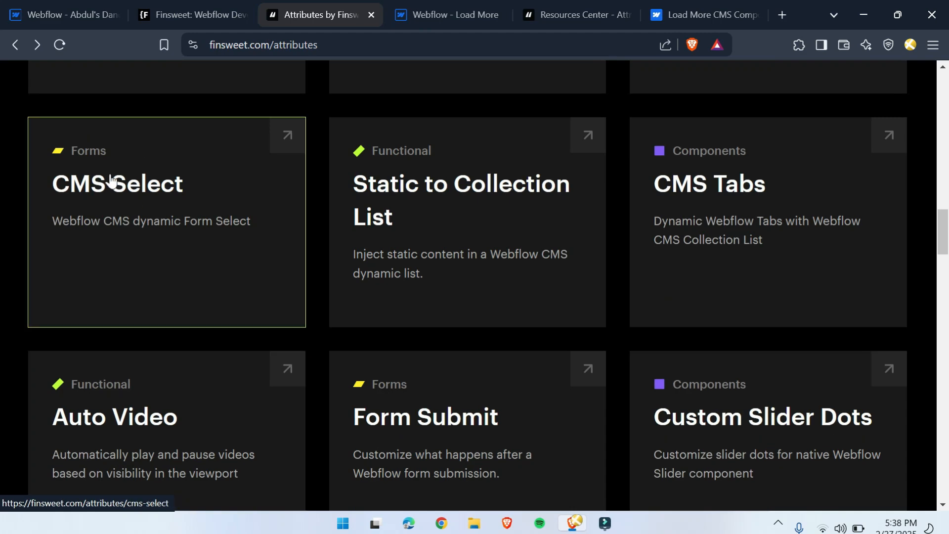
scroll(739, 211, down, 3)
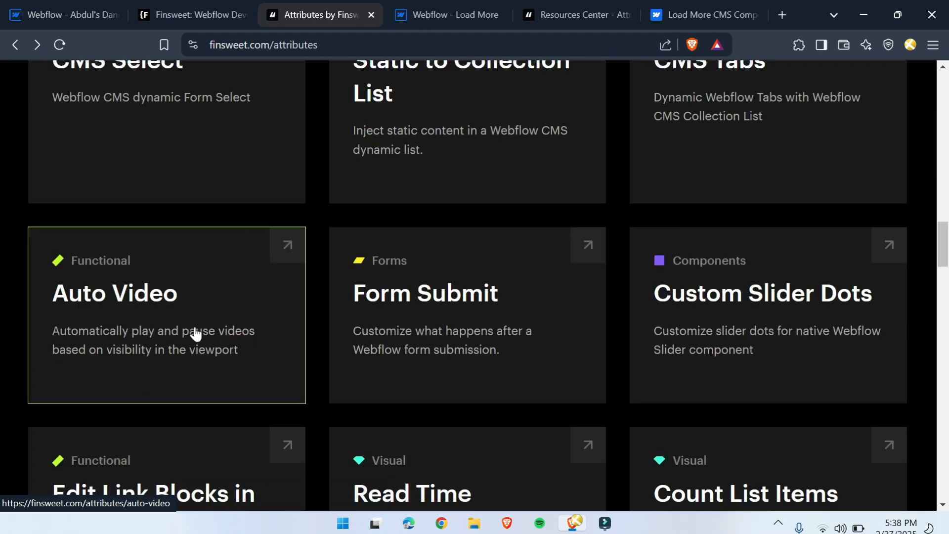
scroll(356, 278, down, 5)
scroll(774, 307, up, 5)
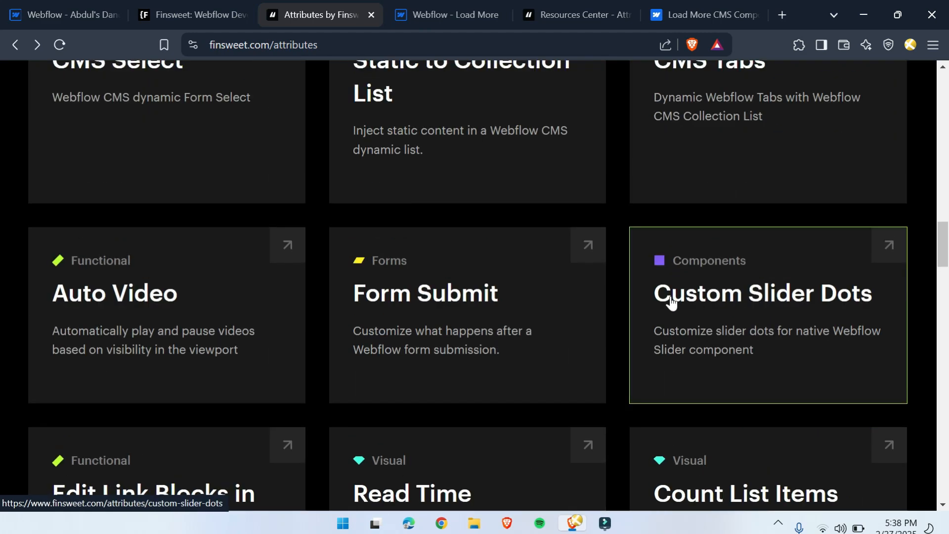
scroll(854, 319, down, 9)
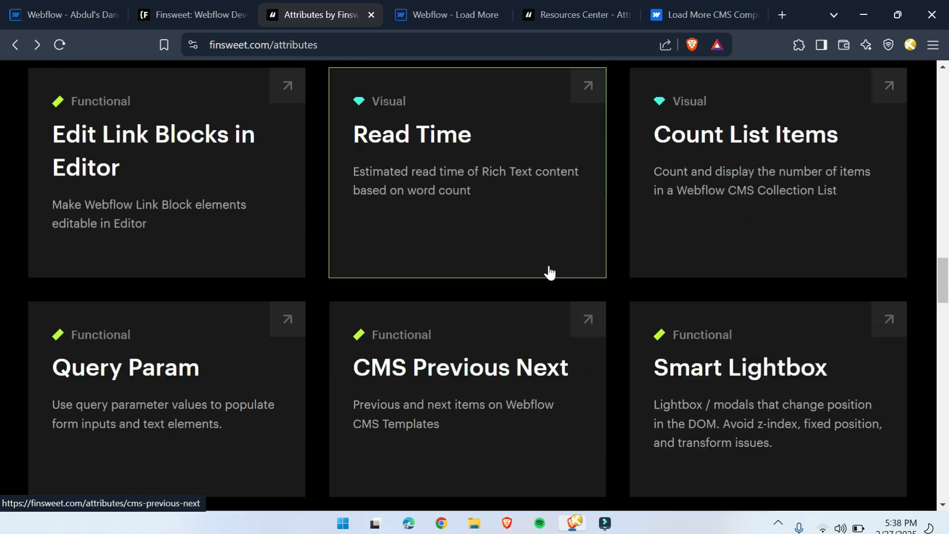
scroll(475, 276, down, 3)
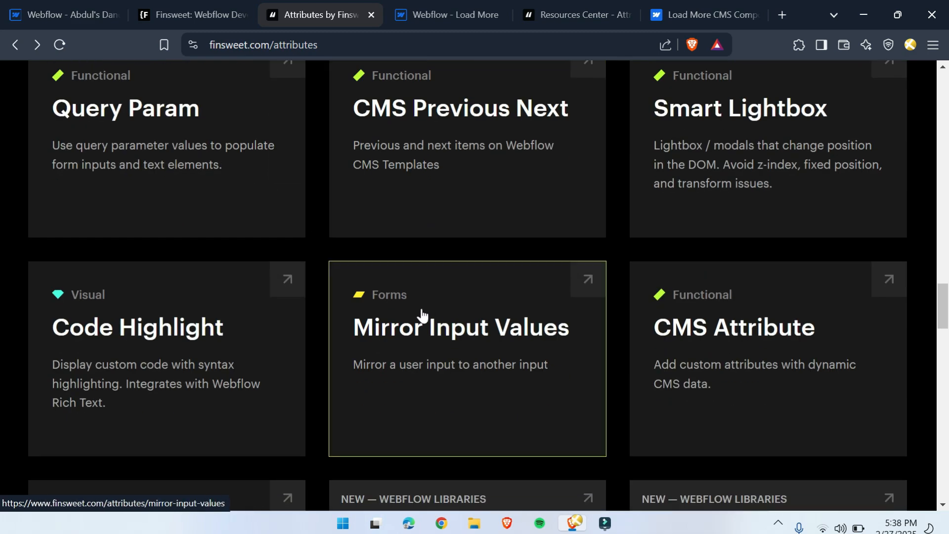
click(479, 321)
Enter "address" in the trigger input field of the live Mirror input values example
scroll(357, 302, down, 15)
scroll(351, 316, up, 12)
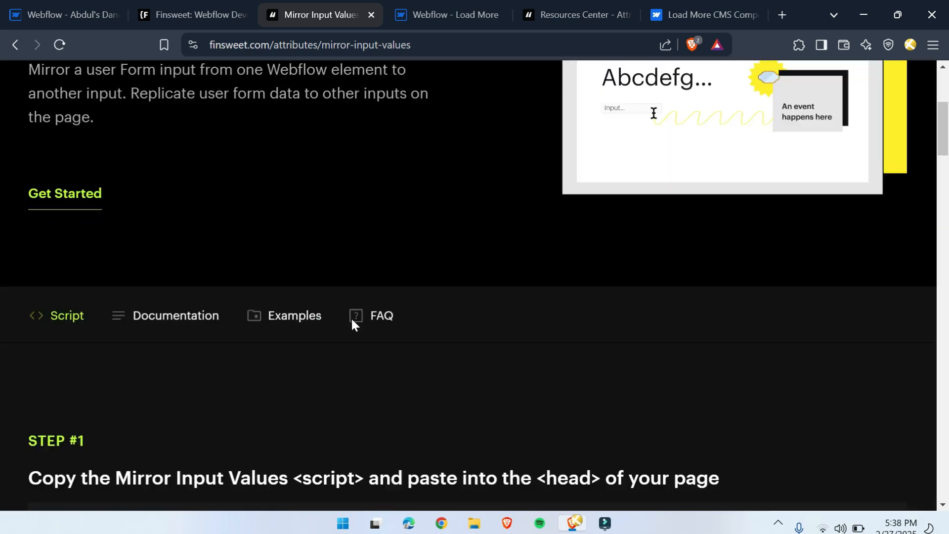
scroll(311, 247, down, 20)
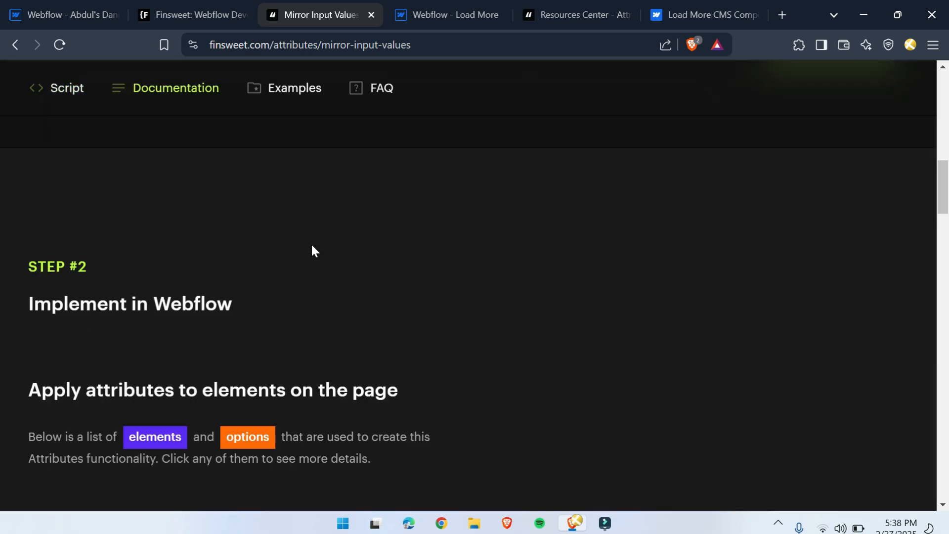
scroll(311, 296, down, 6)
scroll(256, 419, up, 1)
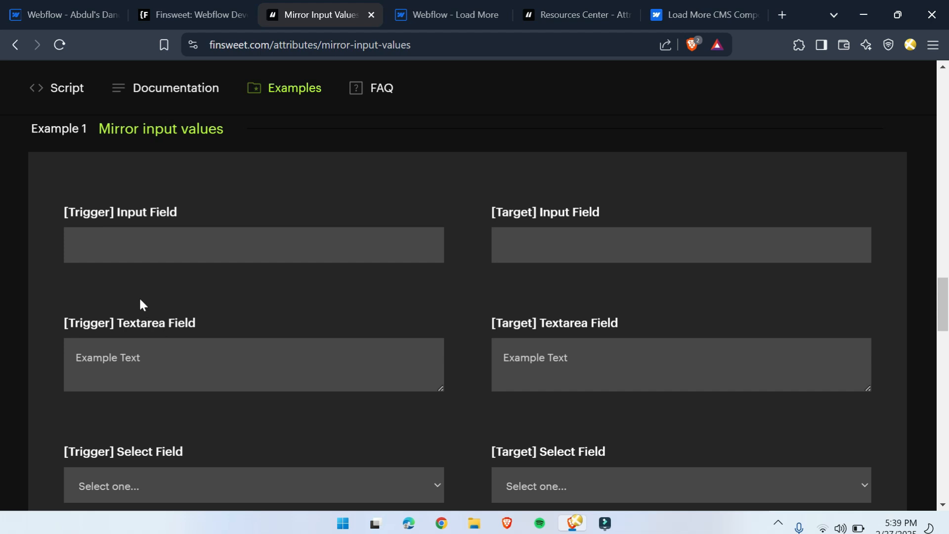
click(137, 240)
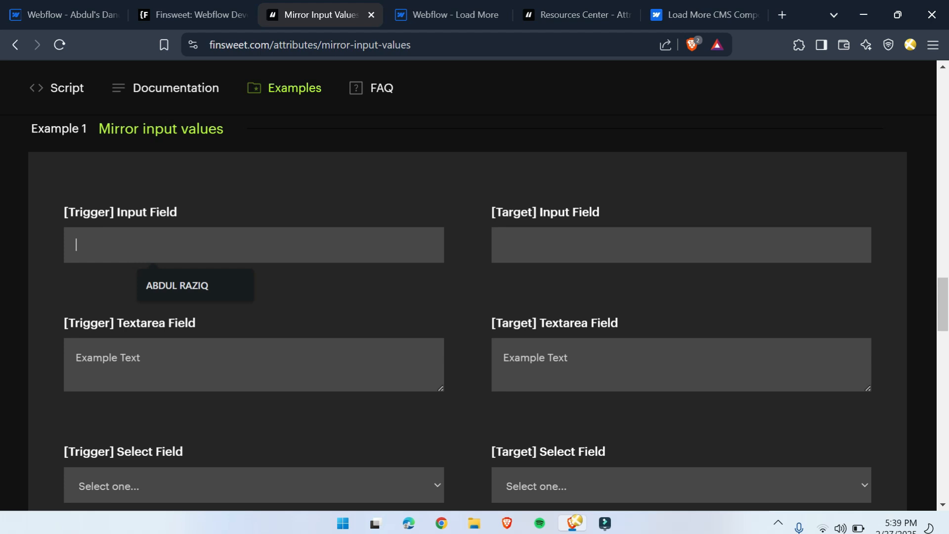
text(address)
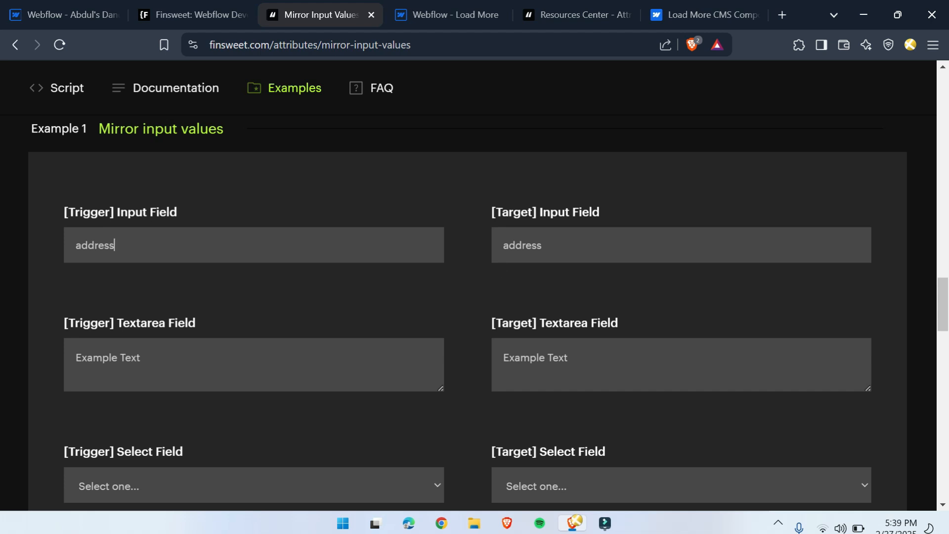
Tick the trigger checkbox, select Radio 2 and choose "Second Choice" in the trigger select field
scroll(70, 337, down, 5)
click(70, 338)
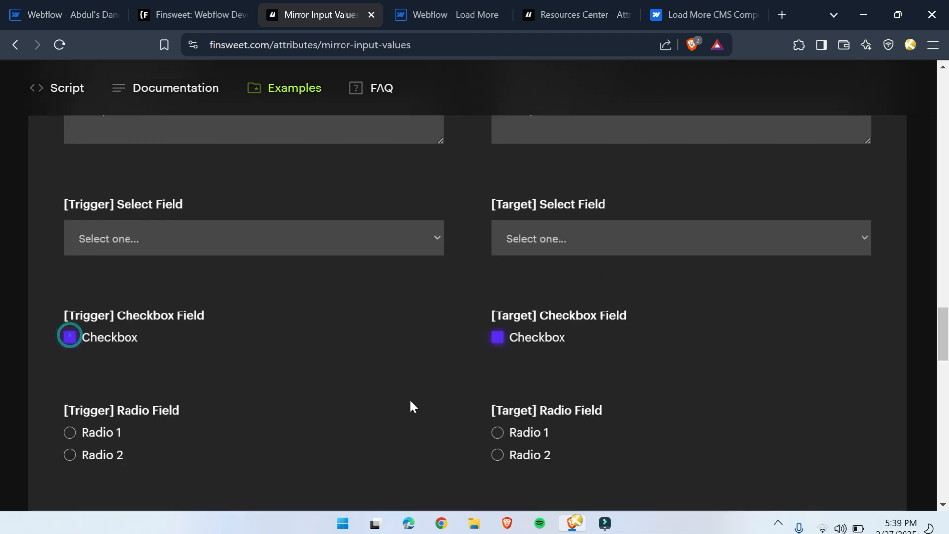
click(70, 455)
click(158, 239)
click(161, 302)
Expand the Trigger element's details in the documentation and compare them with the live example's trigger fields
scroll(355, 362, up, 10)
scroll(355, 366, up, 15)
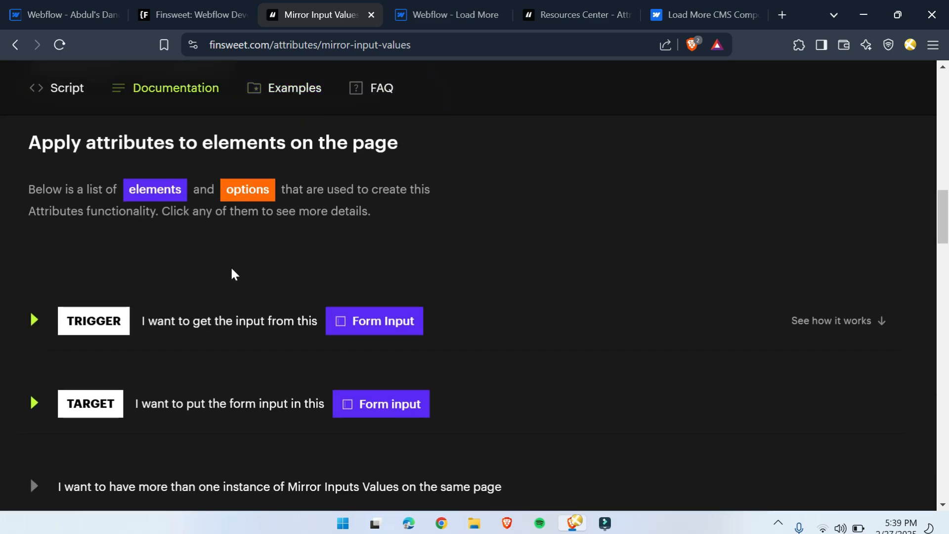
scroll(254, 293, down, 10)
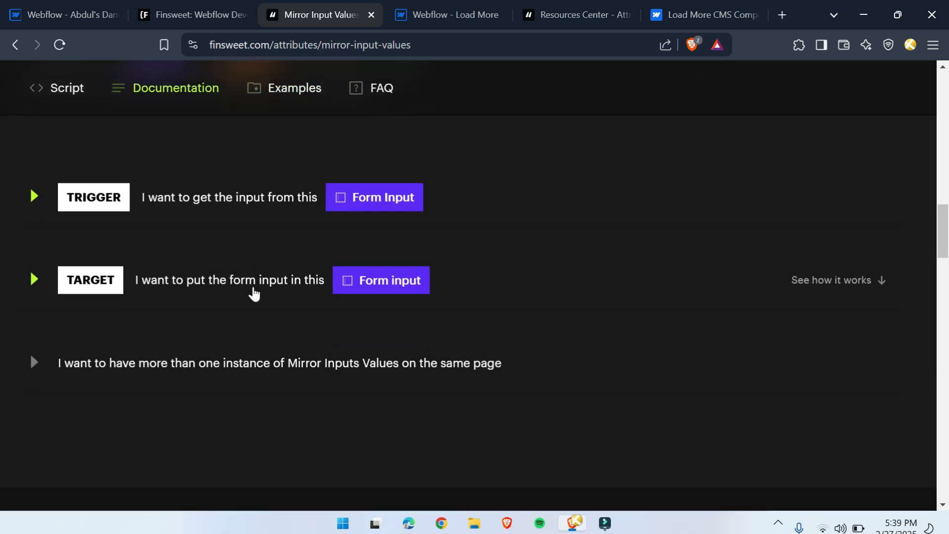
click(31, 198)
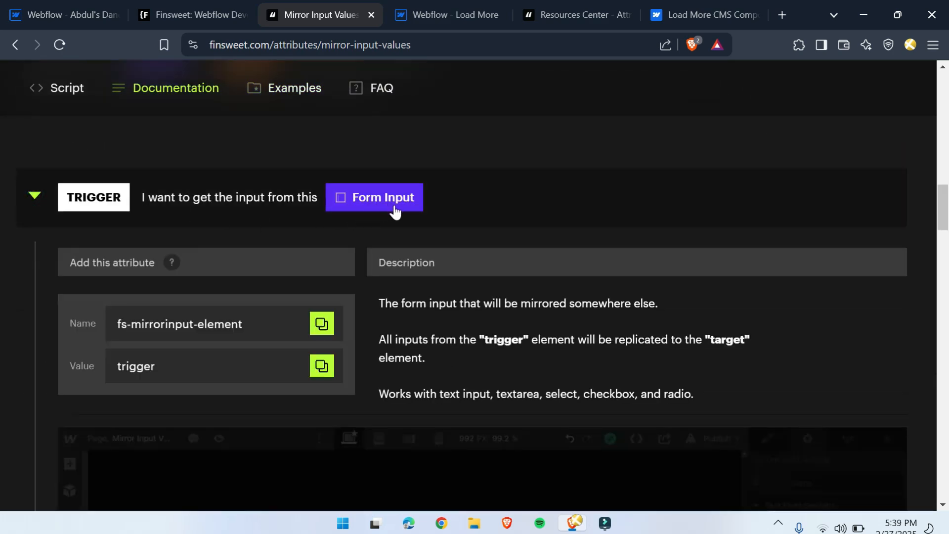
scroll(394, 214, down, 5)
scroll(396, 208, down, 15)
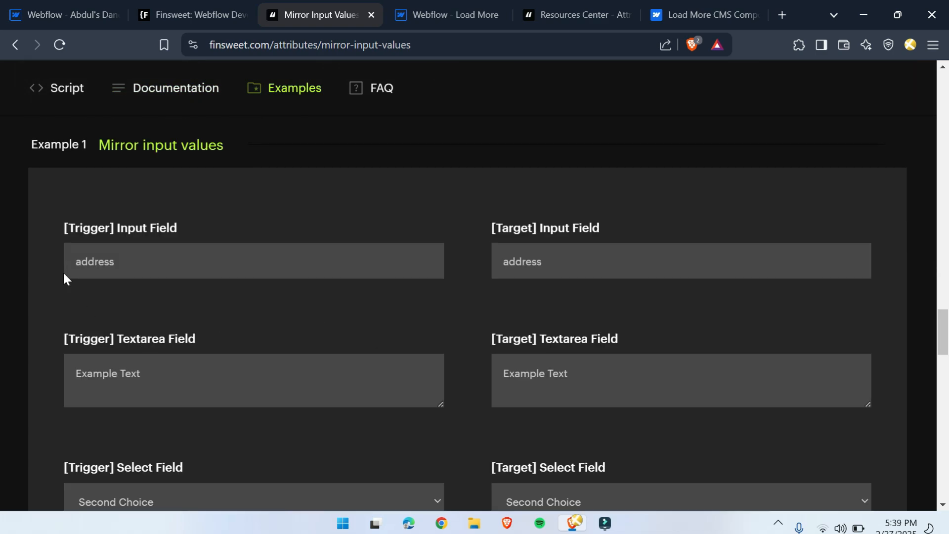
Read the attribute name, value and description of the Trigger and Target elements in the documentation
scroll(244, 315, up, 10)
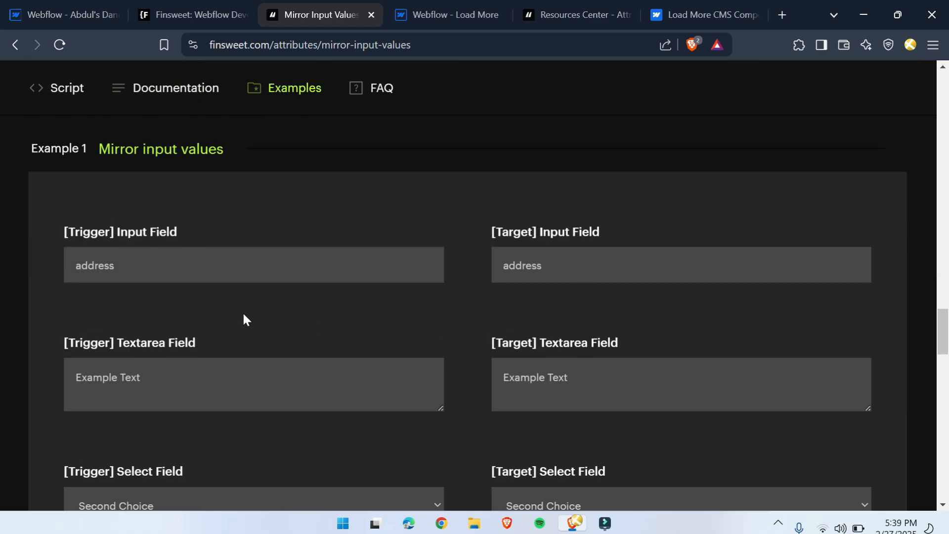
scroll(243, 268, up, 7)
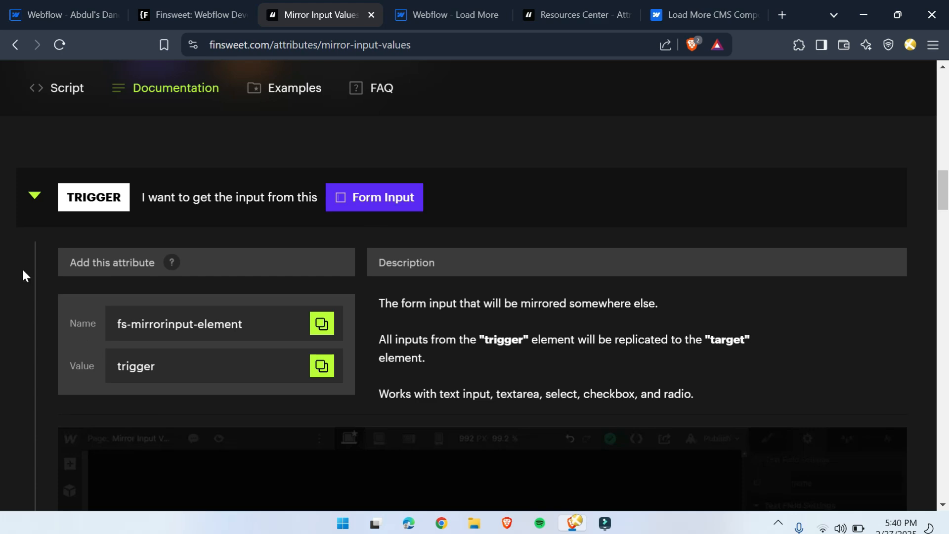
scroll(334, 390, down, 10)
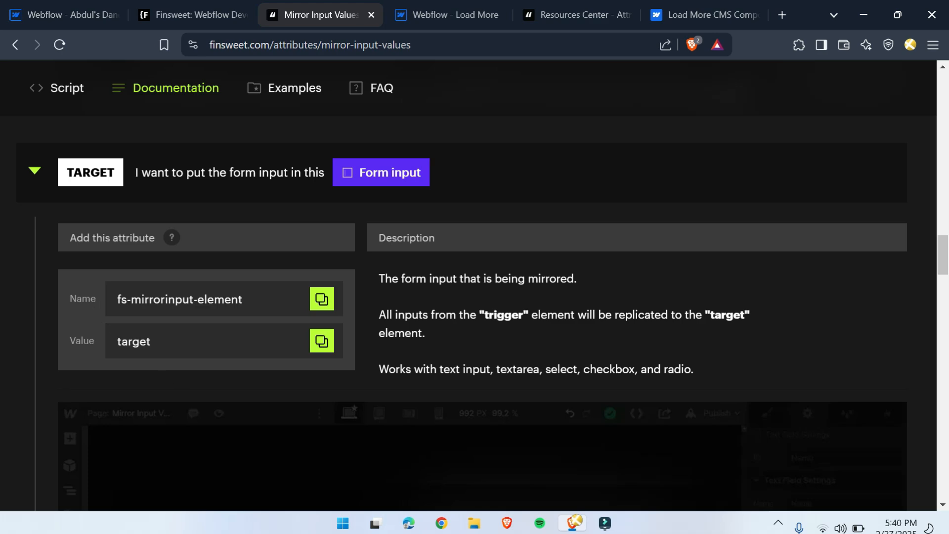
scroll(277, 344, down, 5)
Return to the list of attributes and look over the available solutions across the whole directory
key(alt+Left)
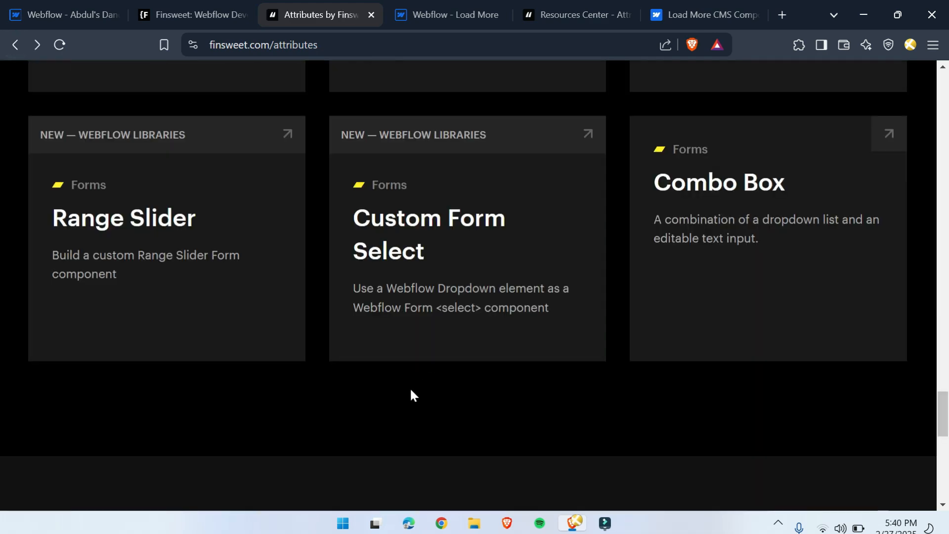
scroll(406, 395, up, 8)
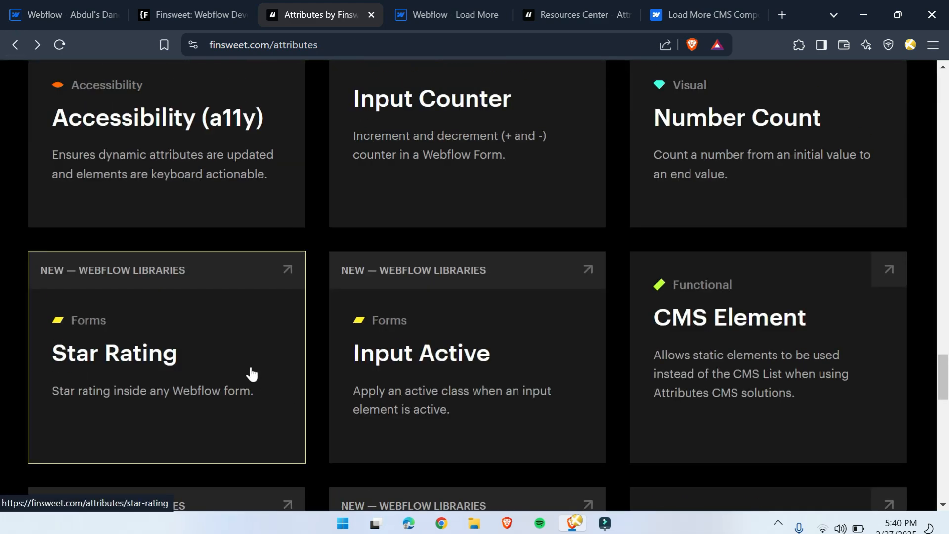
scroll(252, 371, up, 7)
scroll(454, 395, down, 10)
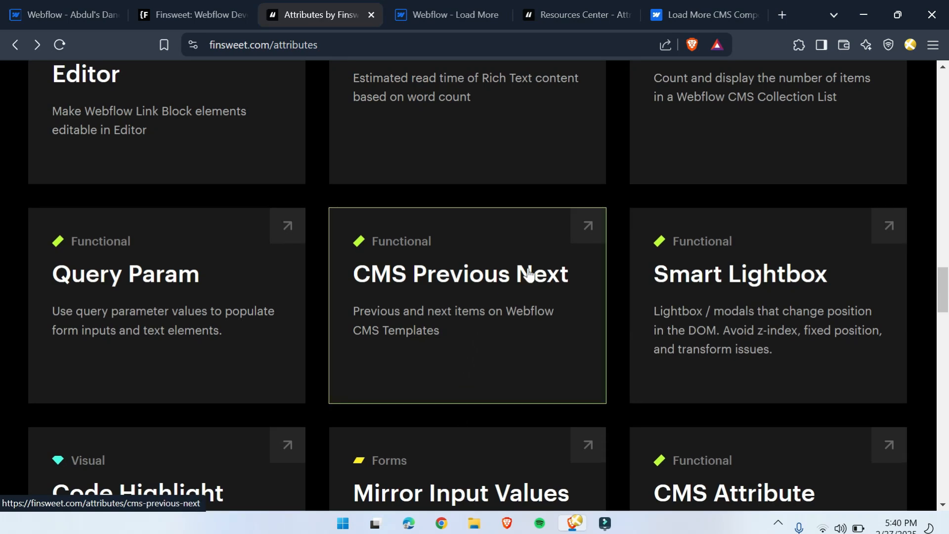
scroll(360, 341, up, 6)
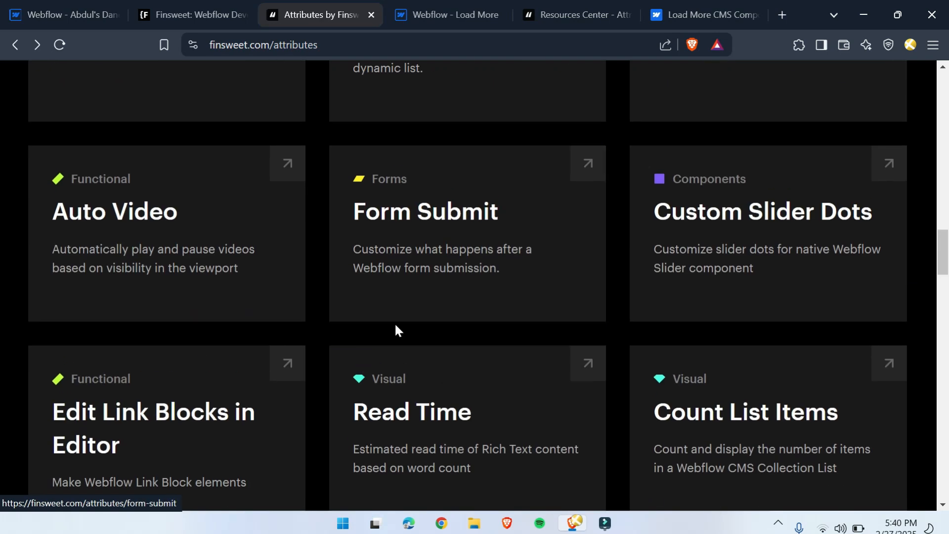
scroll(163, 376, up, 6)
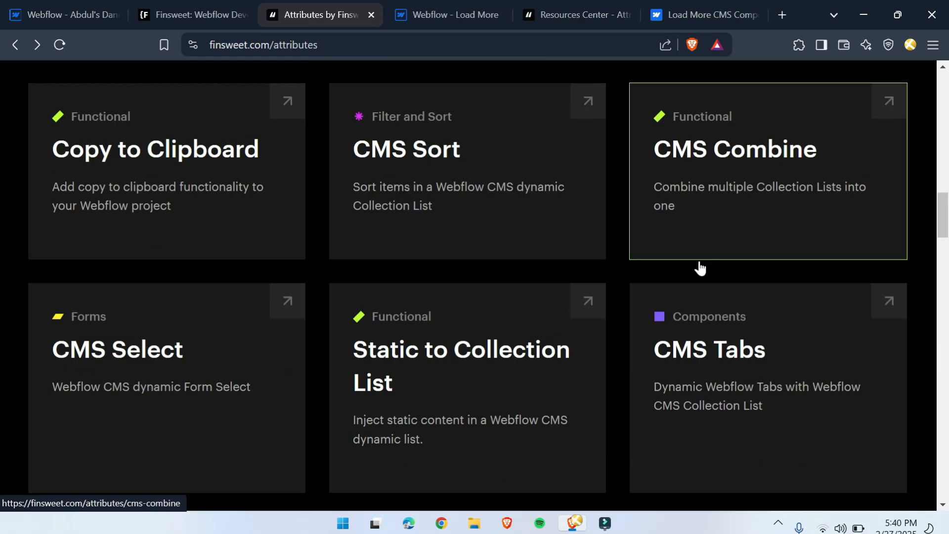
scroll(277, 384, up, 6)
key(Home)
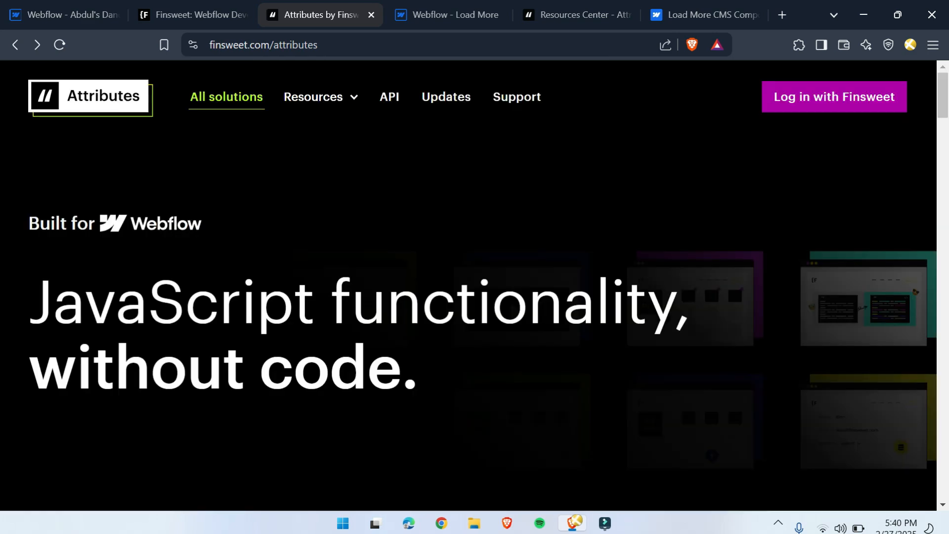
scroll(392, 222, down, 10)
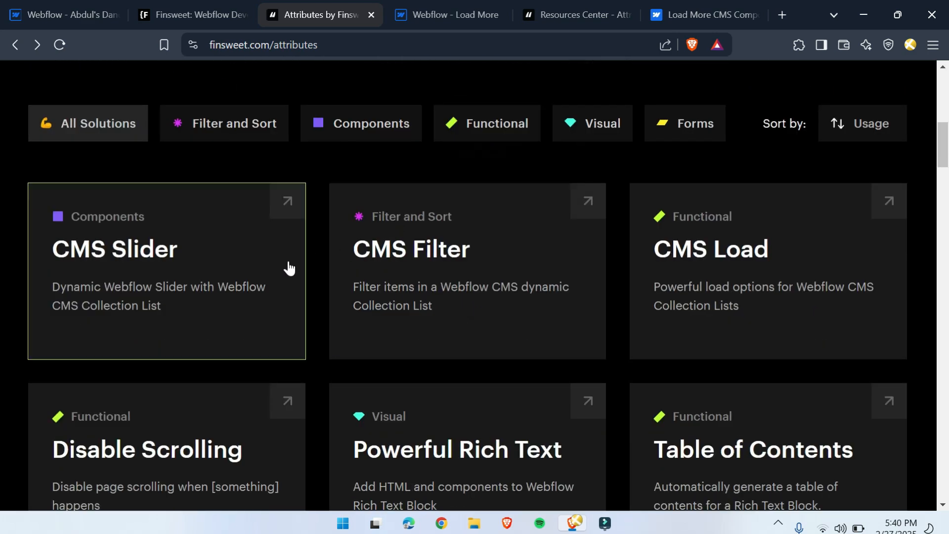
scroll(345, 198, down, 7)
scroll(712, 144, down, 7)
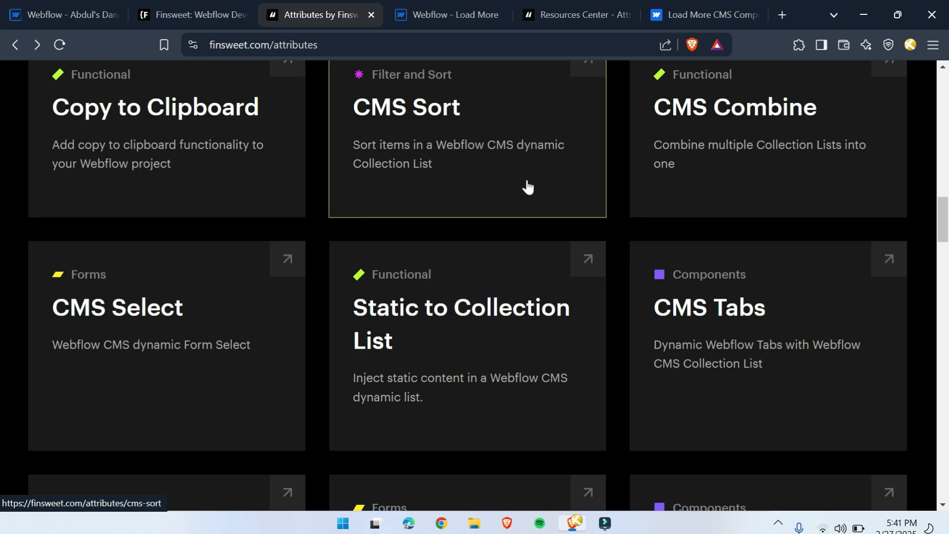
scroll(404, 461, down, 5)
scroll(381, 261, up, 15)
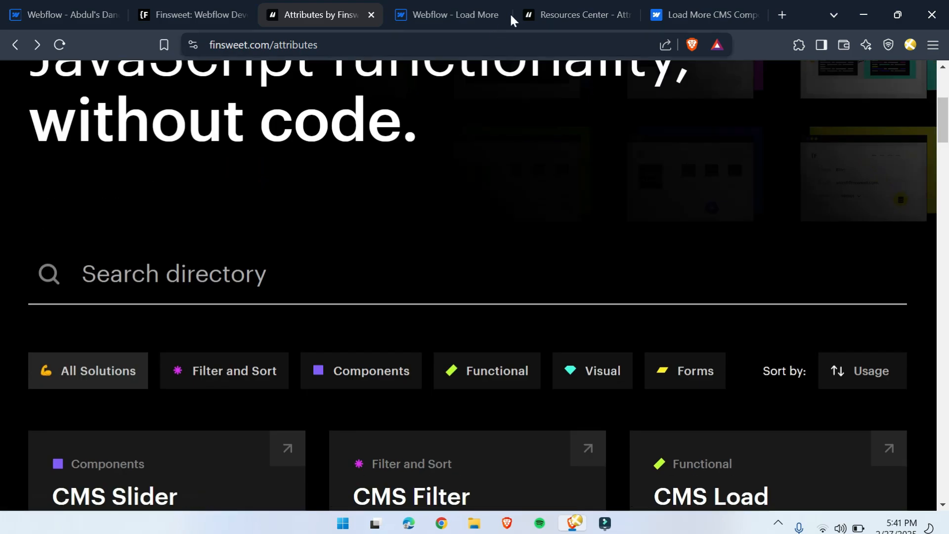
Switch to the Attributes Resources Center and look through the cloneable community projects
click(554, 14)
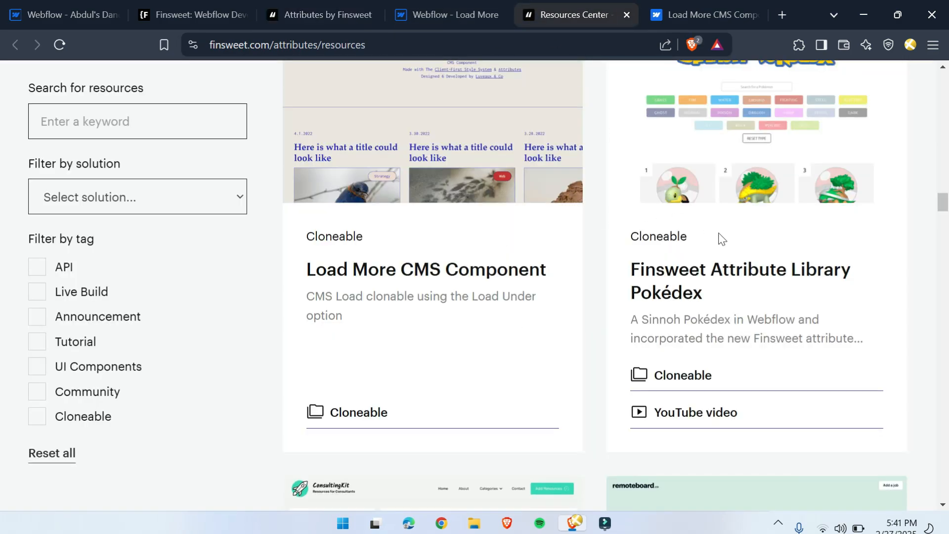
scroll(428, 213, down, 5)
scroll(360, 205, down, 3)
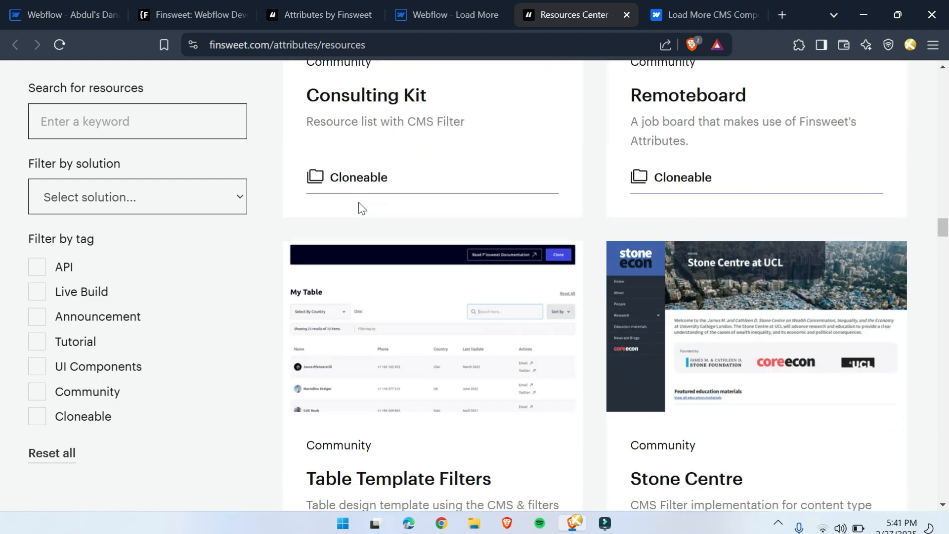
Look through the resource cards in the Resources Center and open the "Searchable CMS using Finsweet Attributes" cloneable
scroll(440, 322, down, 3)
scroll(440, 317, up, 2)
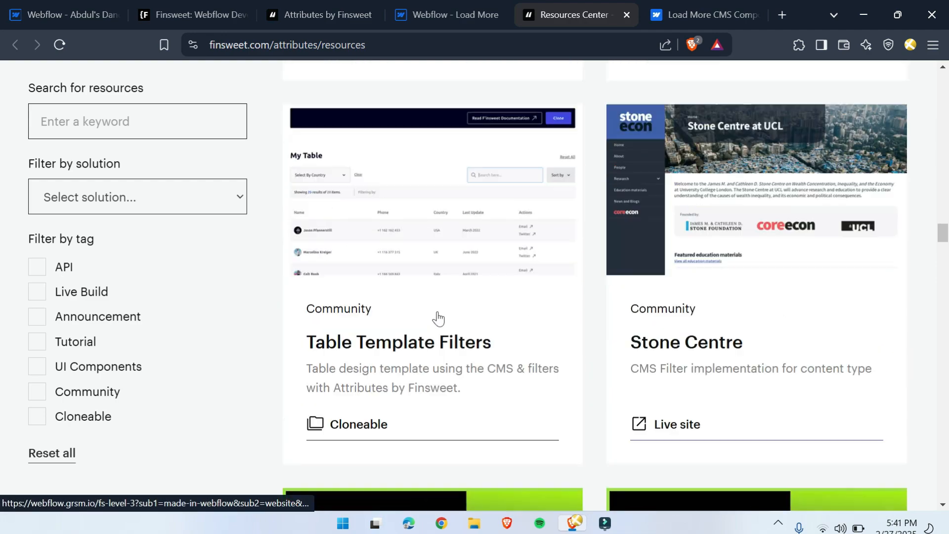
scroll(360, 218, down, 4)
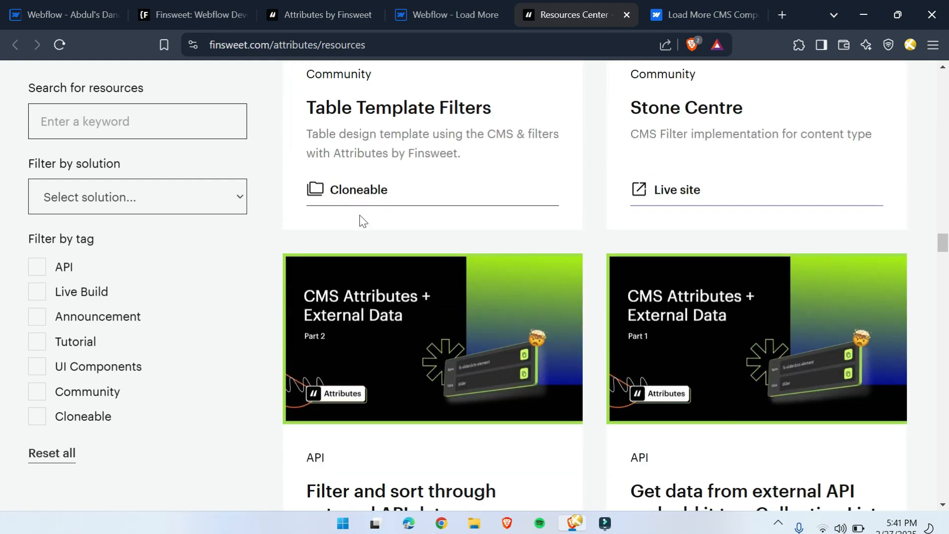
scroll(490, 303, down, 3)
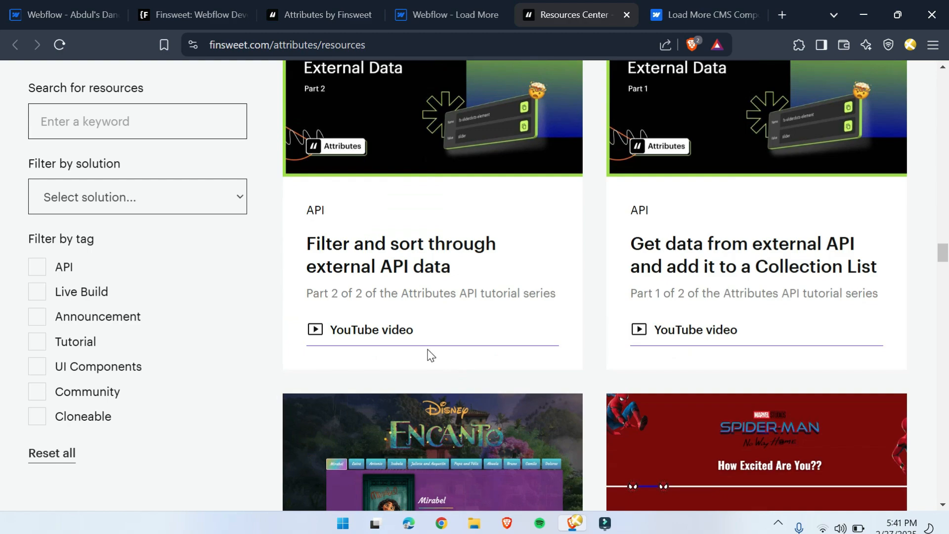
scroll(432, 355, up, 20)
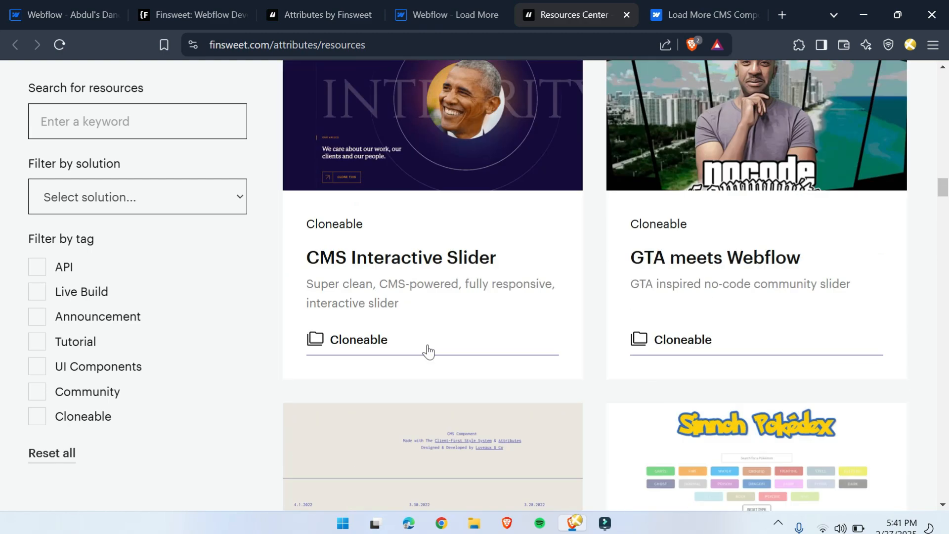
scroll(428, 351, up, 15)
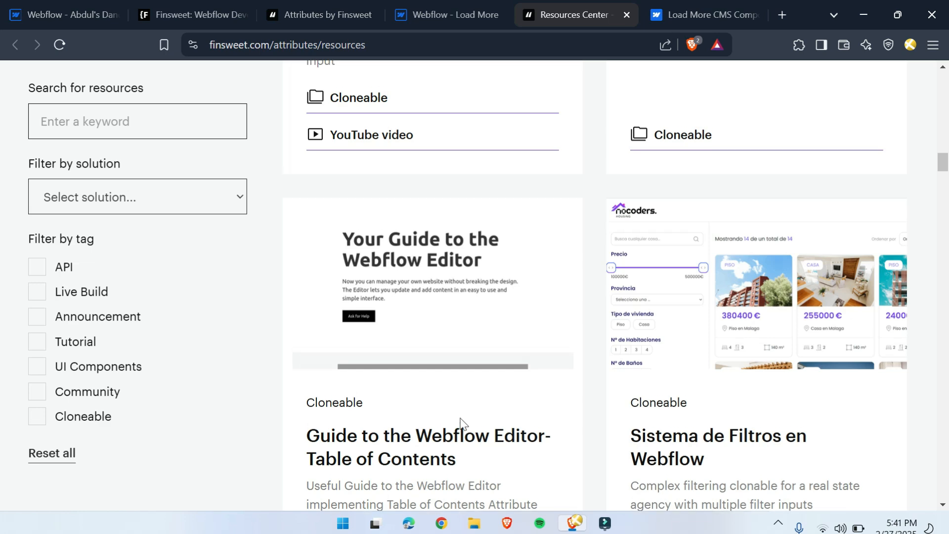
scroll(462, 423, up, 3)
scroll(425, 373, up, 5)
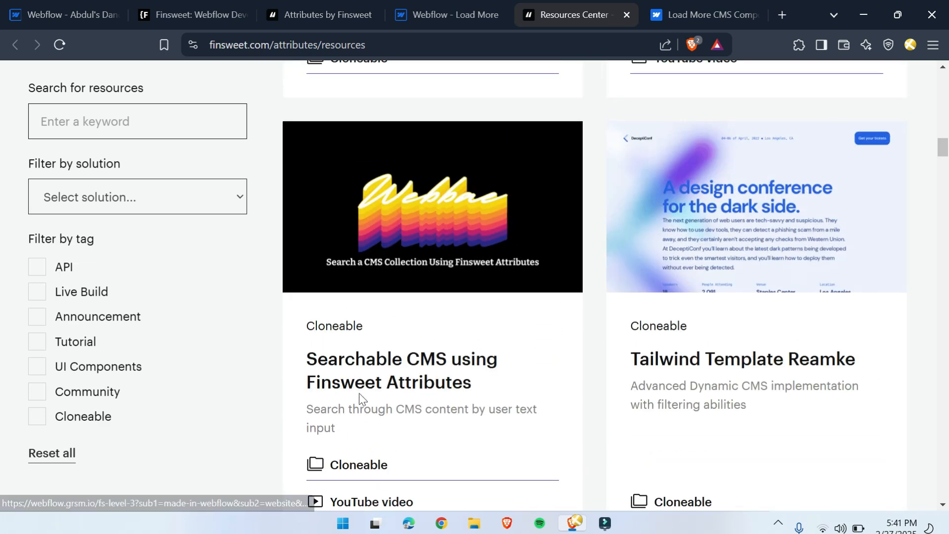
click(499, 383)
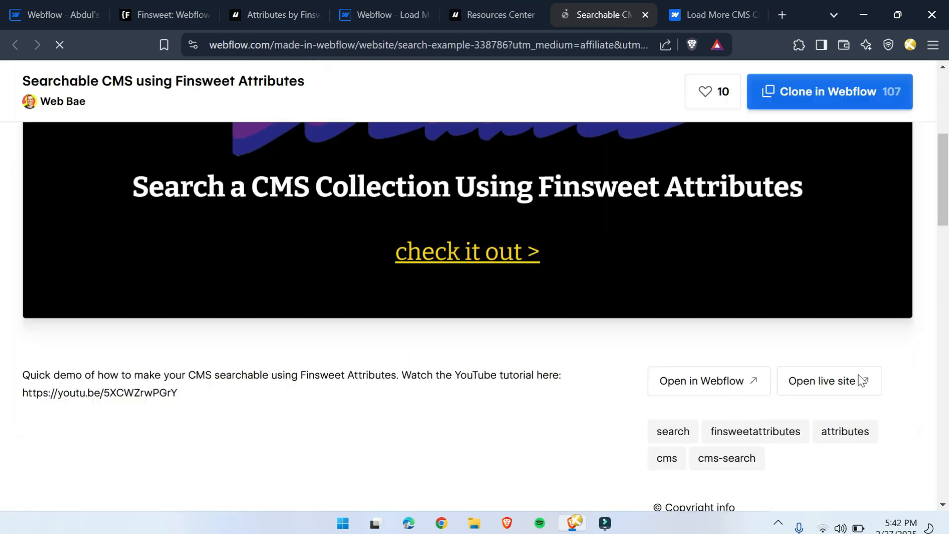
Open the live site of the Searchable CMS project, enter its blog page and look over the posts
click(823, 385)
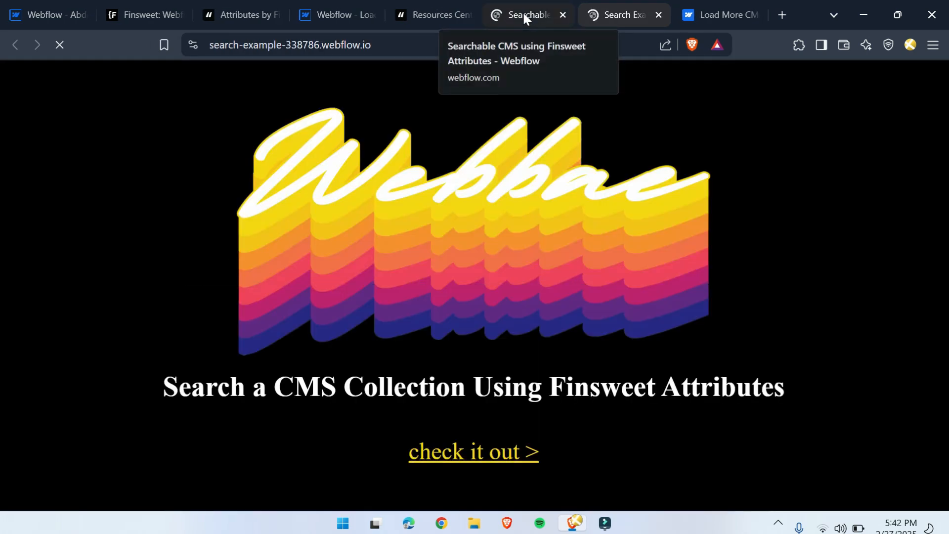
click(458, 462)
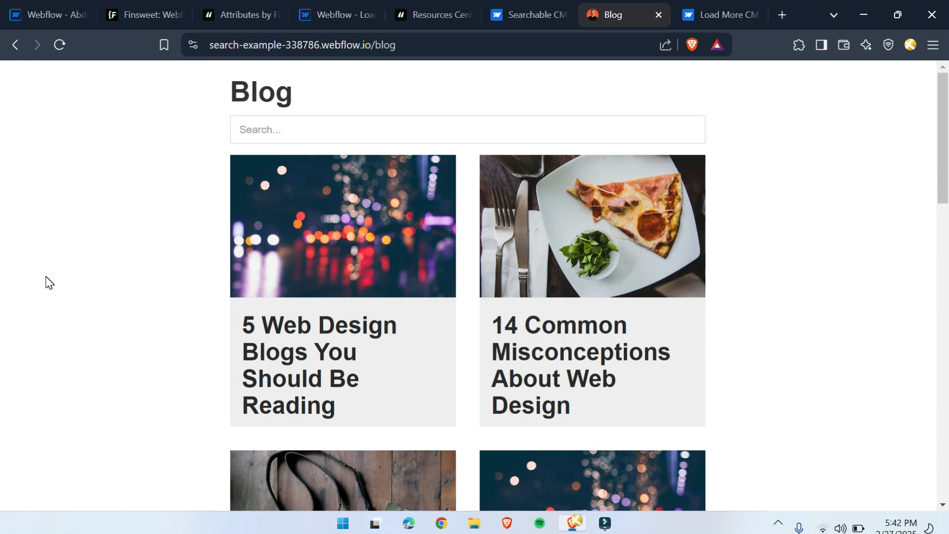
scroll(556, 269, down, 10)
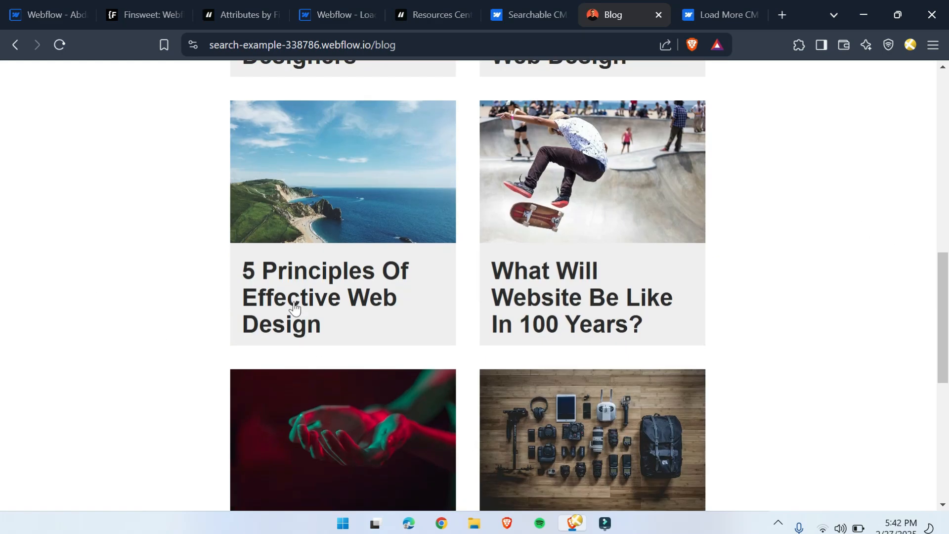
scroll(295, 308, down, 5)
Test the blog's search field with 10 and 100, and clear the search
text(10)
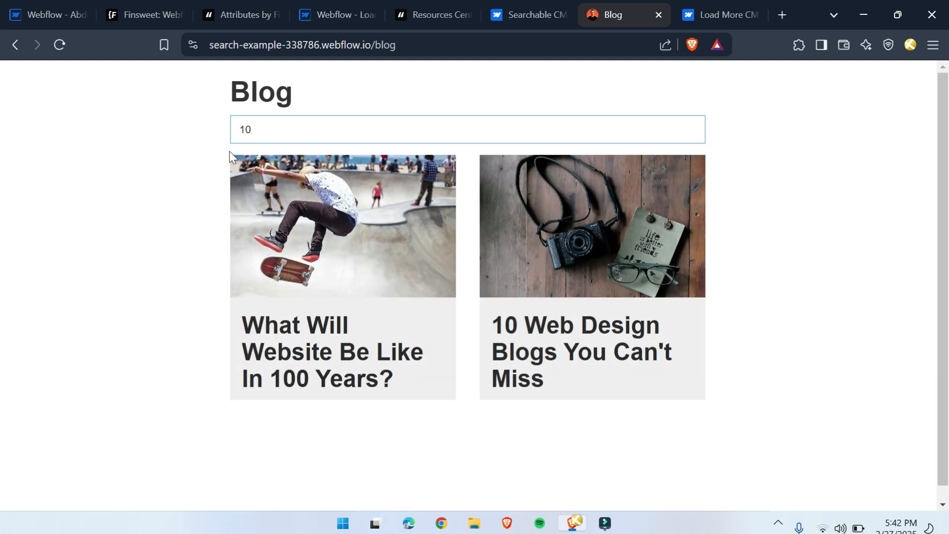
text(0)
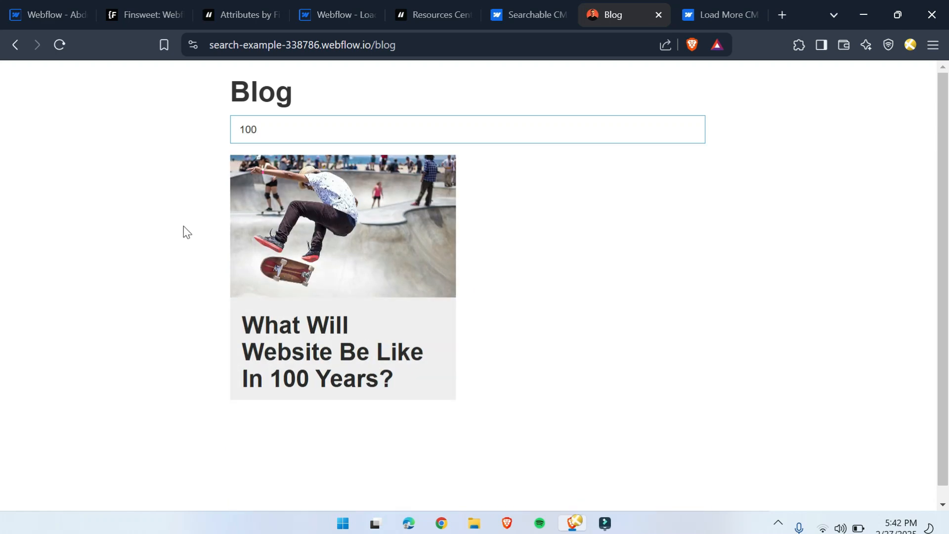
key(BackSpace)
key(BackSpace)
key(BackSpace)
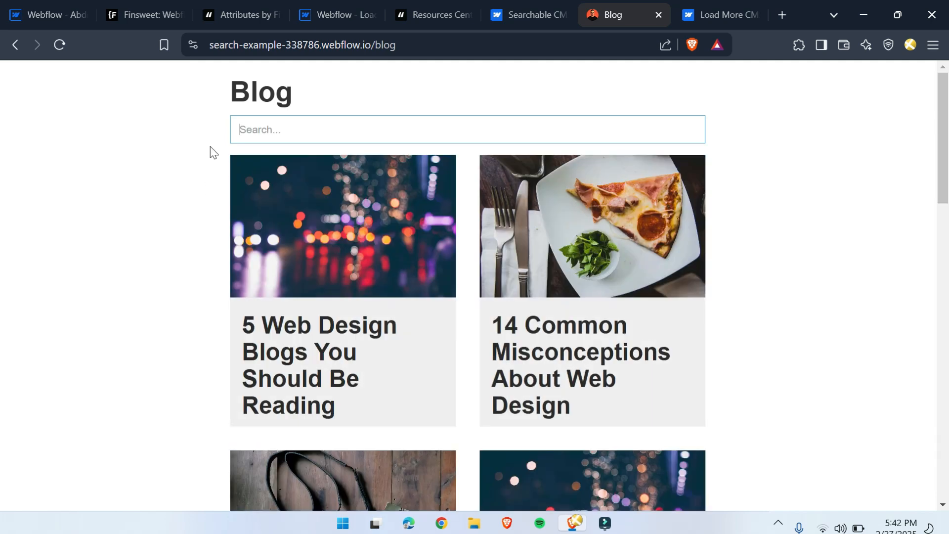
Open the Searchable CMS project in Webflow from its showcase page and look over the collection list's style properties
click(525, 15)
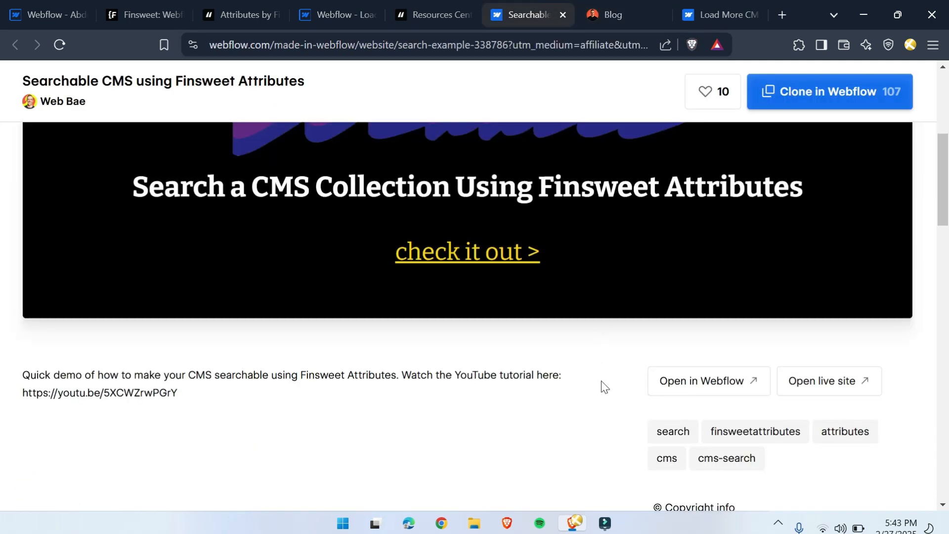
click(707, 381)
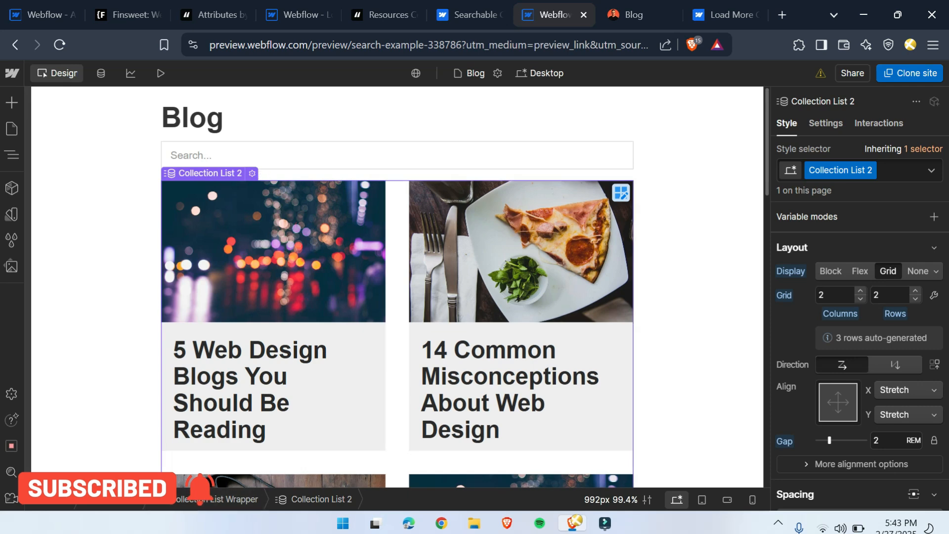
scroll(868, 332, down, 7)
scroll(872, 356, down, 10)
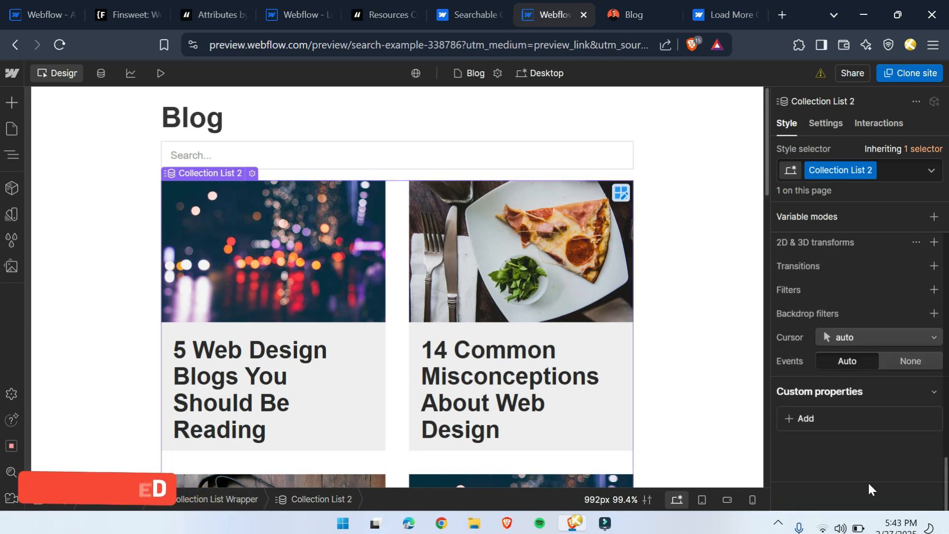
Inspect the custom attributes in the settings of the blog's collection list and its search text field
click(825, 123)
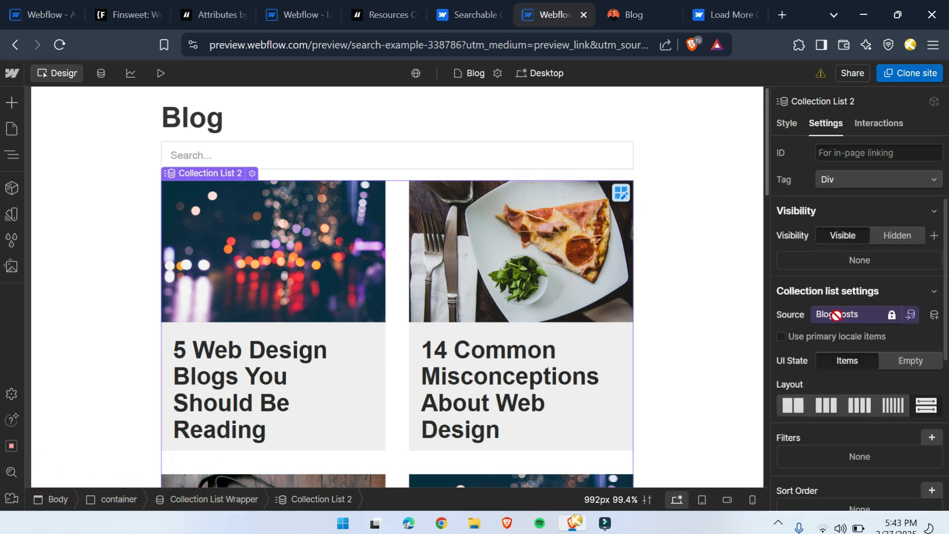
scroll(839, 346, down, 5)
scroll(831, 411, down, 1)
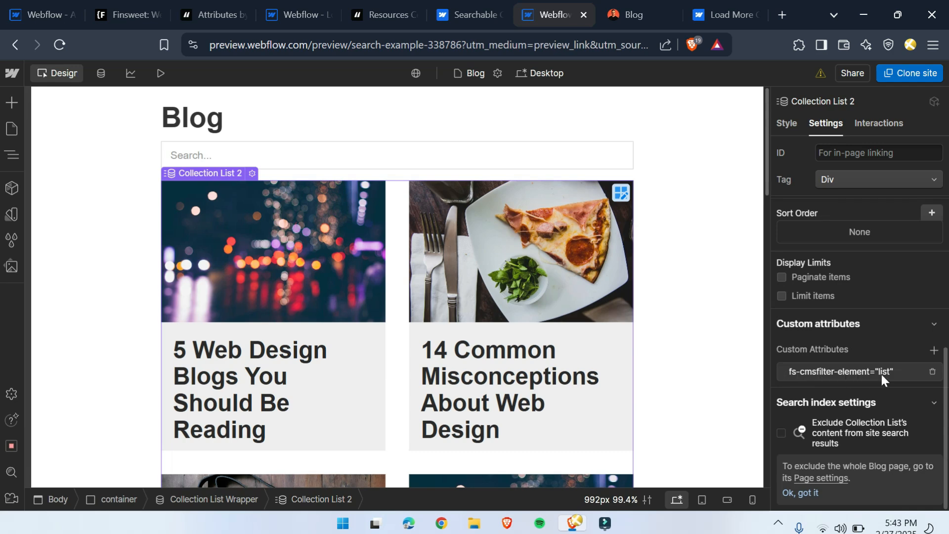
click(303, 162)
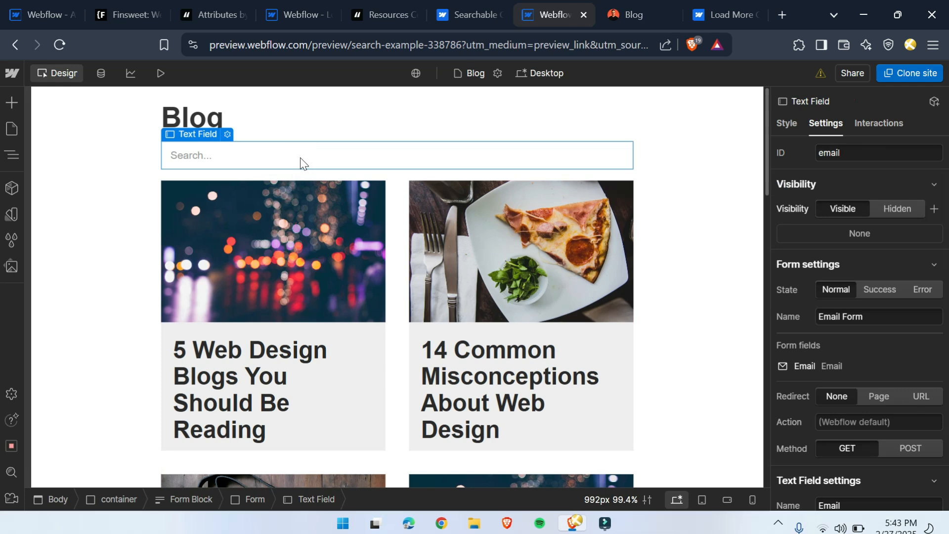
scroll(837, 343, down, 8)
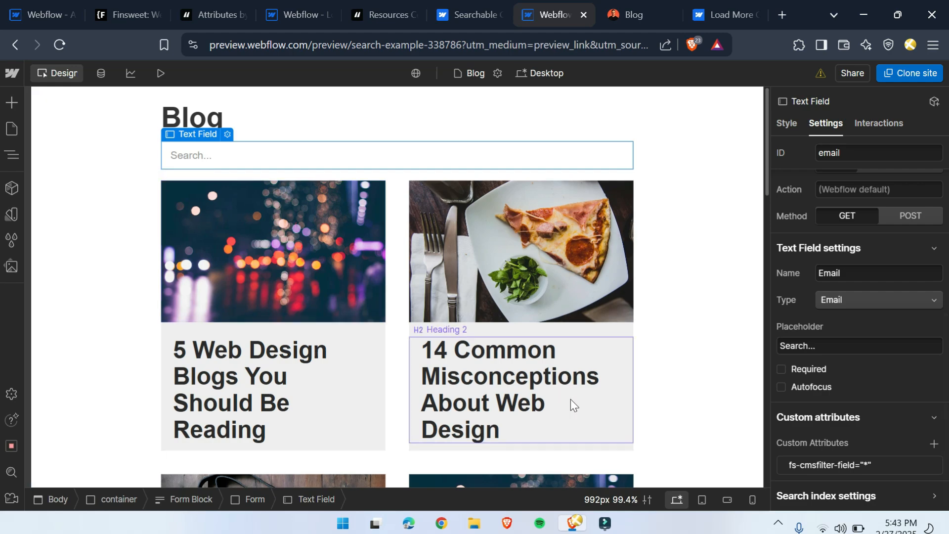
Return to the Finsweet Attributes directory and open the CMS Filter solution
click(365, 13)
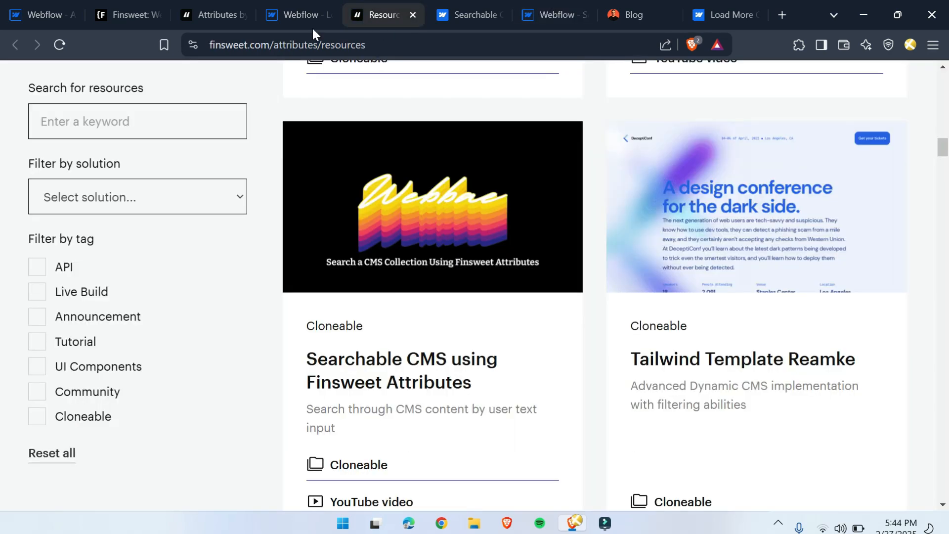
click(208, 11)
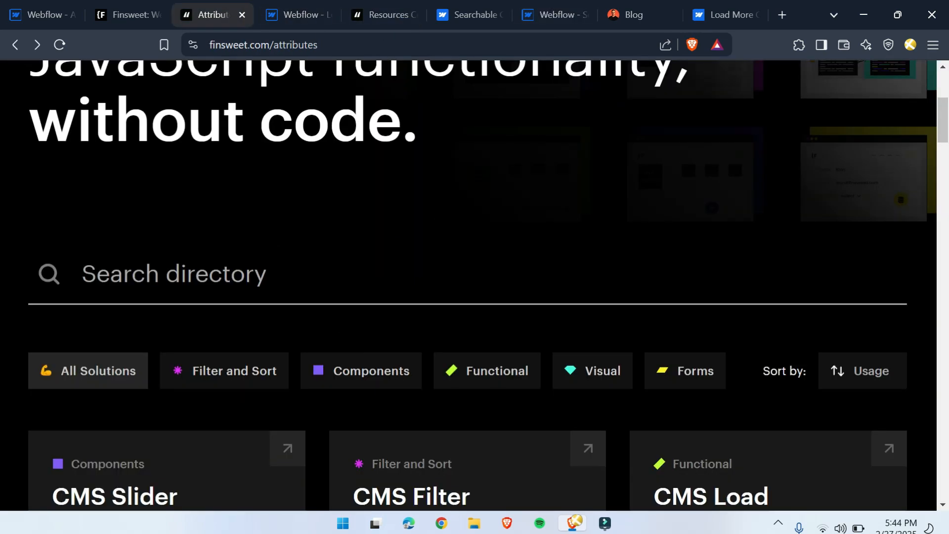
scroll(399, 272, down, 10)
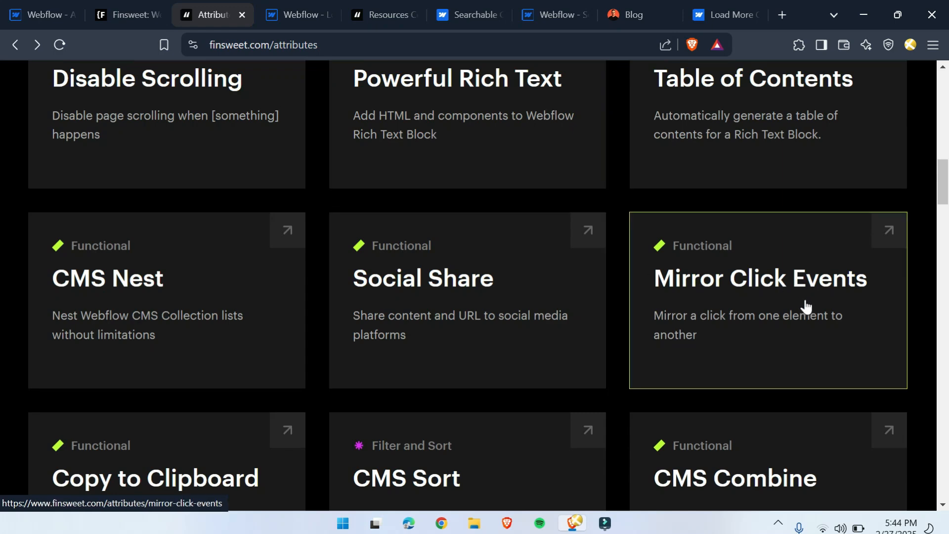
scroll(191, 354, up, 5)
scroll(509, 121, down, 1)
click(509, 121)
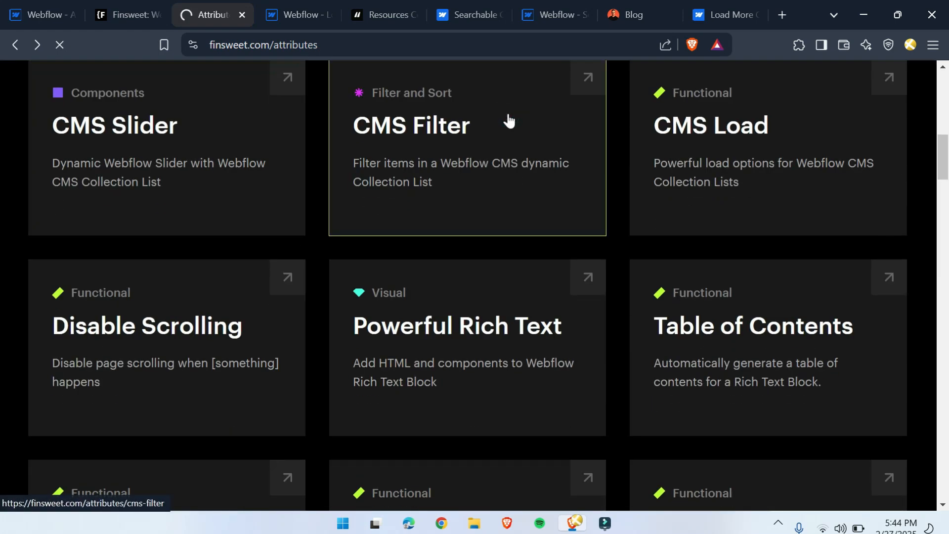
Find the Search Field entry among the additional attributes in the CMS Filter documentation and expand its details
scroll(180, 267, down, 20)
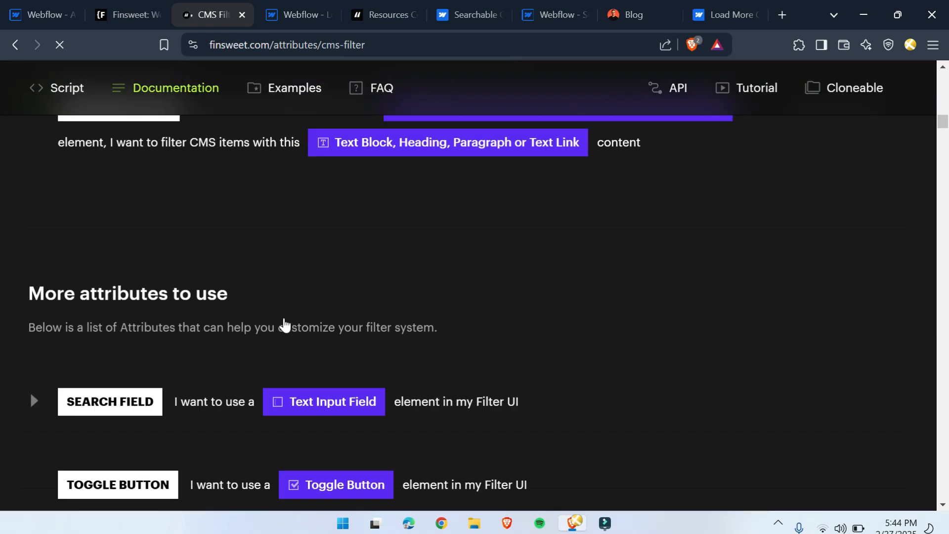
scroll(283, 312, down, 8)
scroll(272, 371, up, 5)
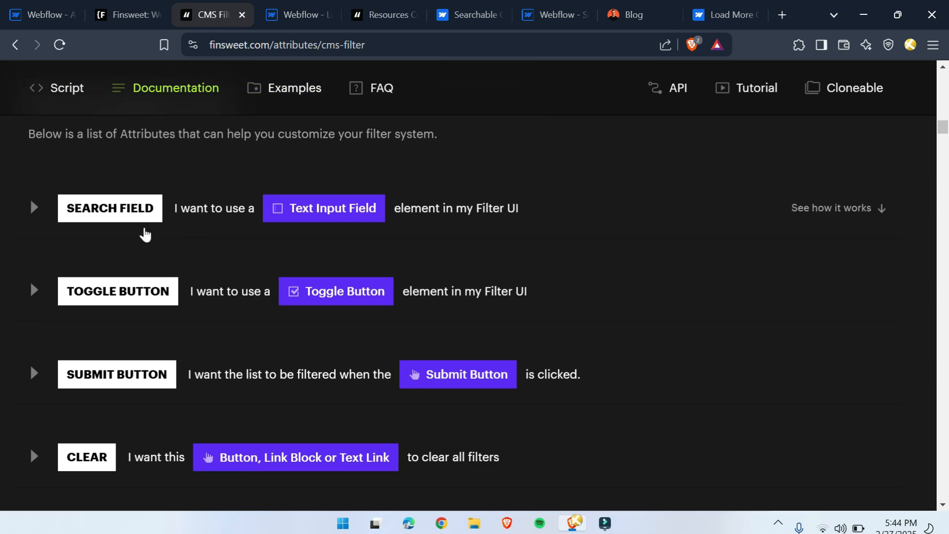
click(26, 211)
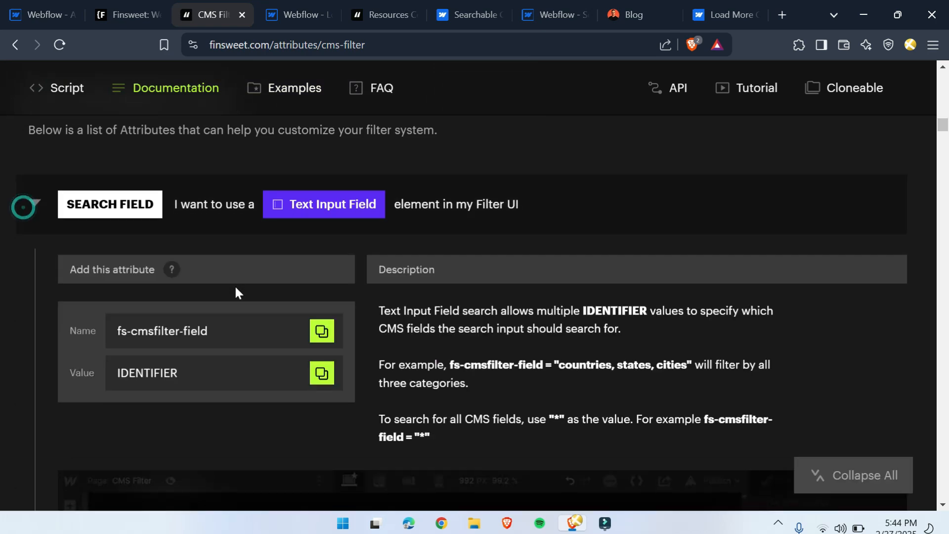
Read the Search Field attribute's name, IDENTIFIER value and description, and examine how the example screenshot applies them
scroll(235, 293, down, 5)
scroll(301, 393, up, 3)
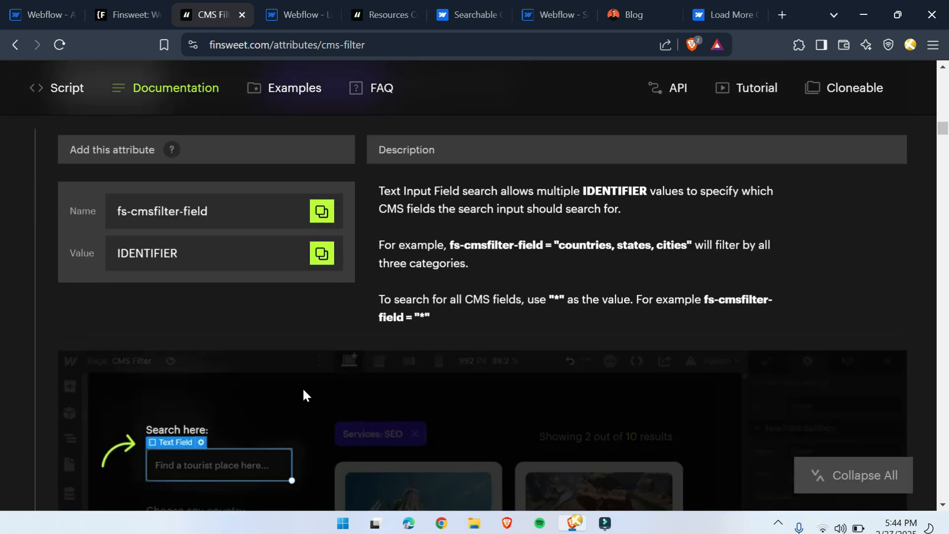
scroll(291, 384, down, 5)
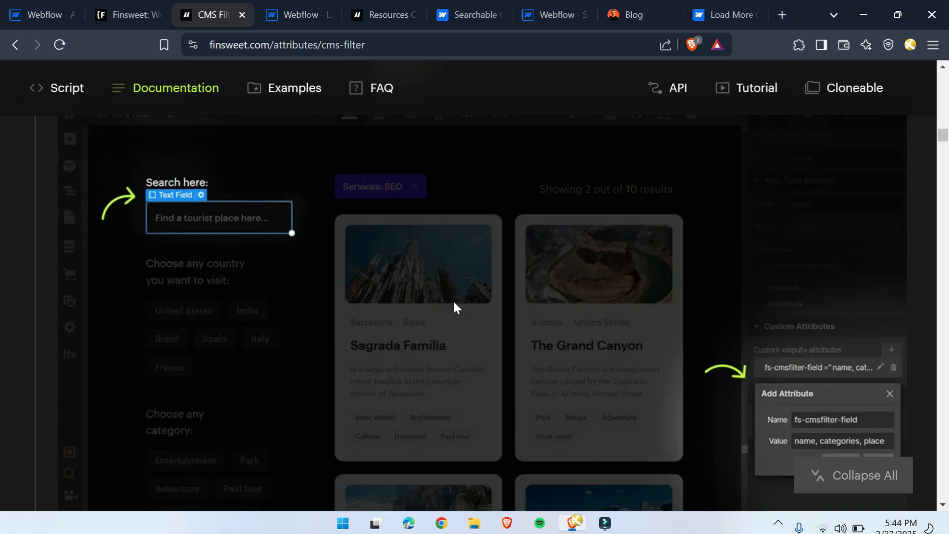
scroll(363, 161, down, 2)
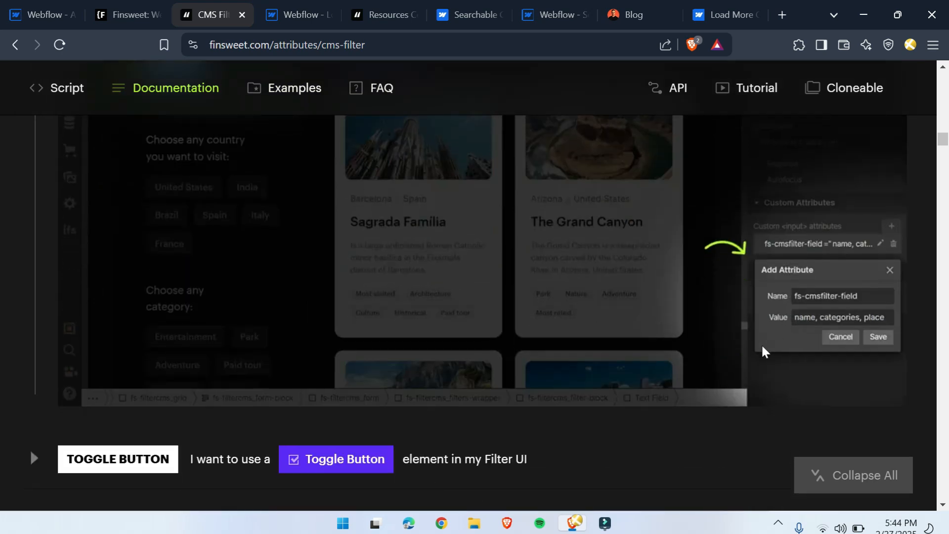
scroll(172, 352, up, 4)
scroll(222, 347, up, 2)
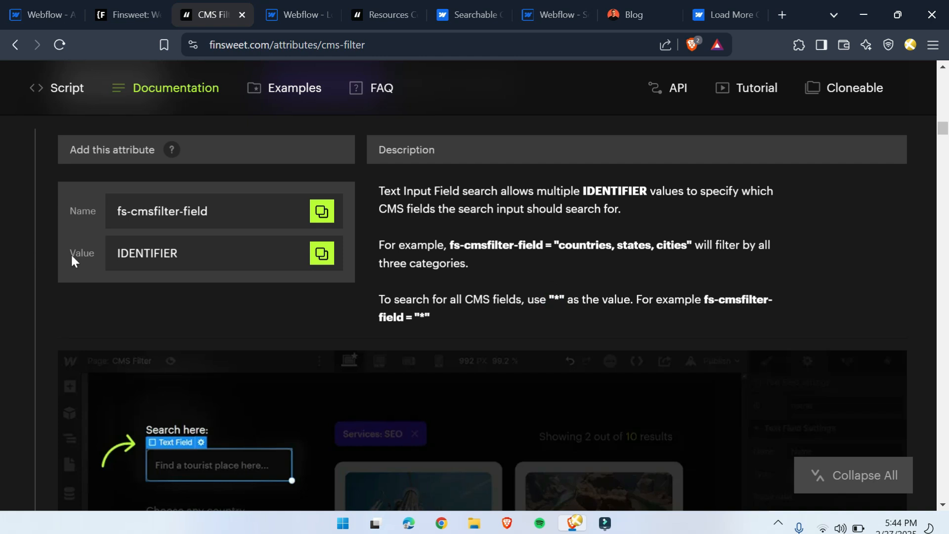
double_click(148, 253)
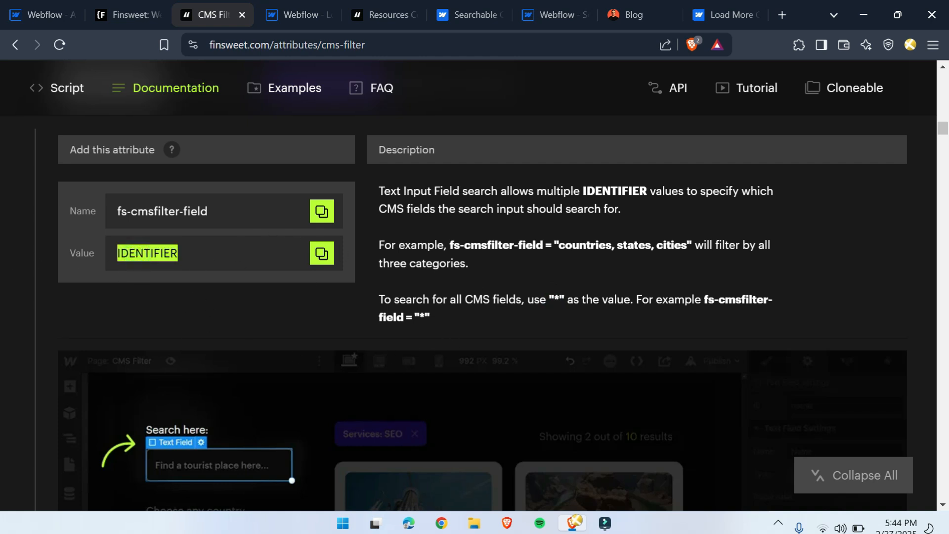
scroll(432, 403, down, 2)
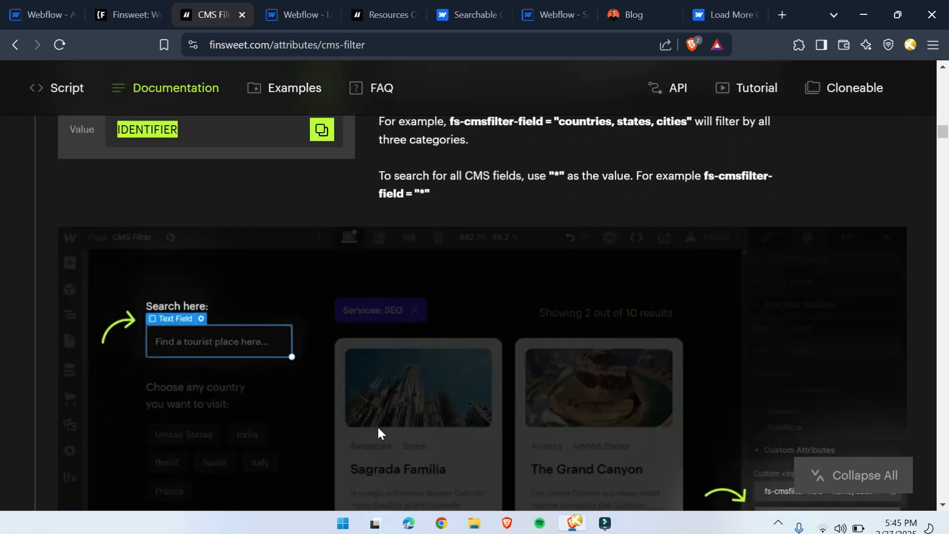
Go back to the attributes required for the minimum setup of CMS Filter and review them
scroll(205, 360, up, 10)
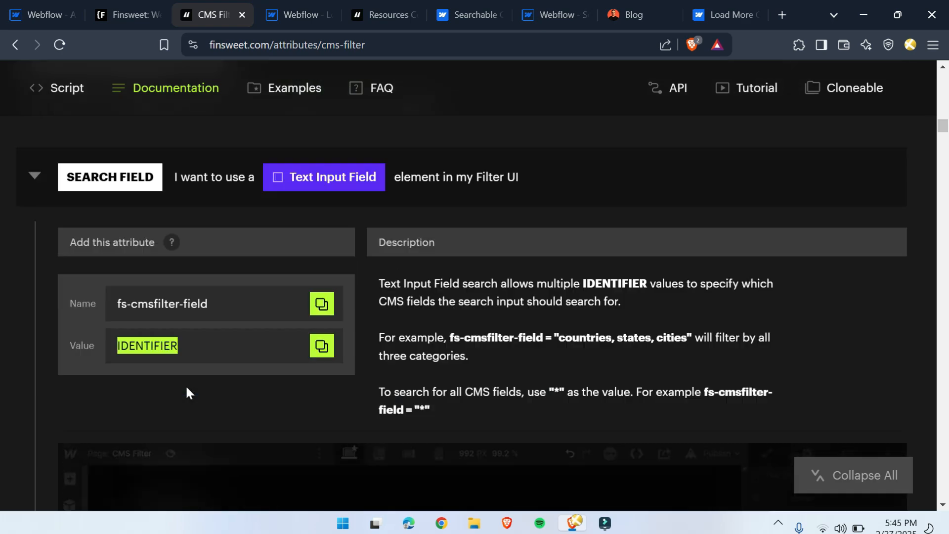
scroll(183, 357, up, 5)
scroll(176, 322, down, 8)
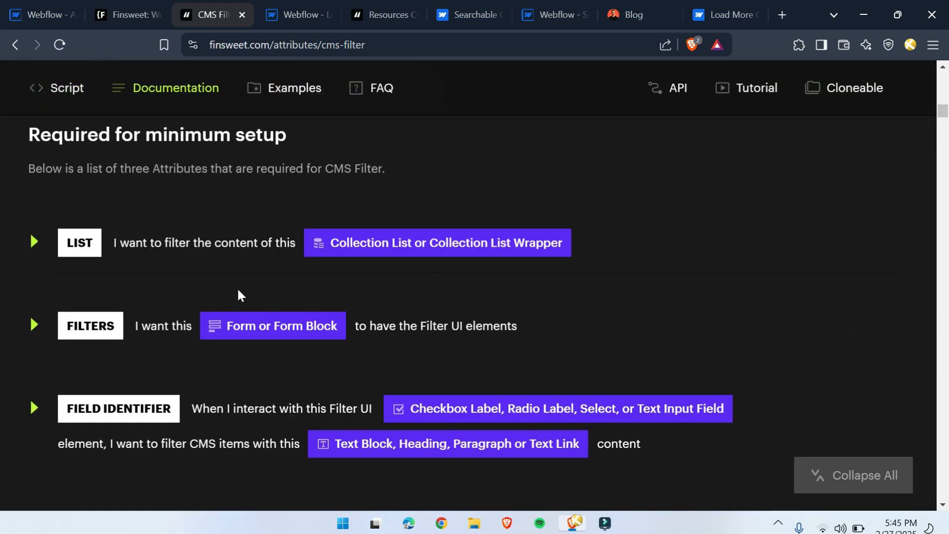
Expand the required LIST attribute's details, and inspect the custom attributes of the blog's Collection List in the Webflow search example
click(32, 242)
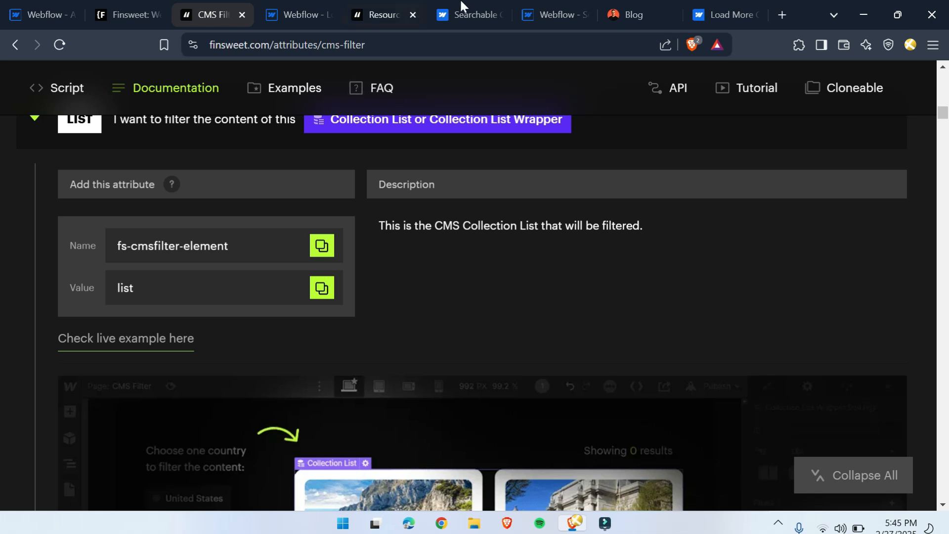
click(549, 7)
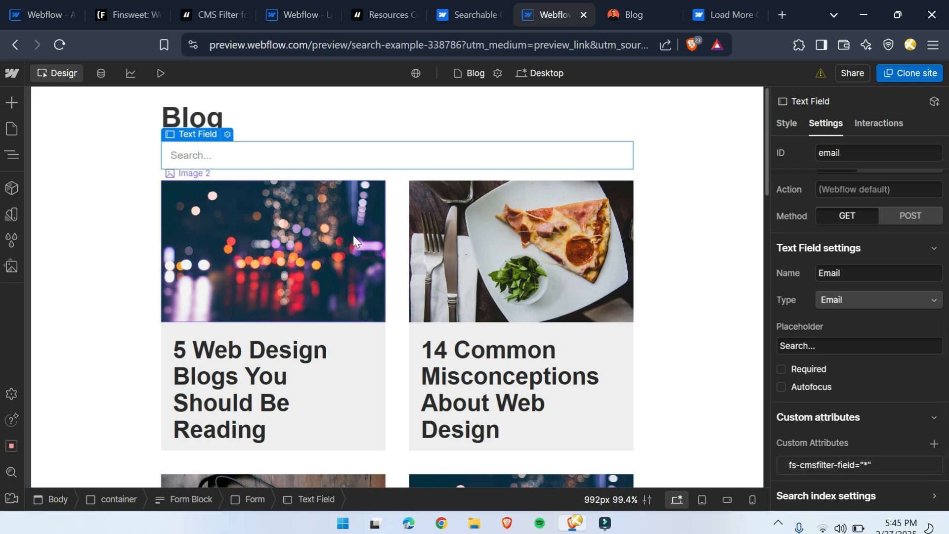
click(399, 207)
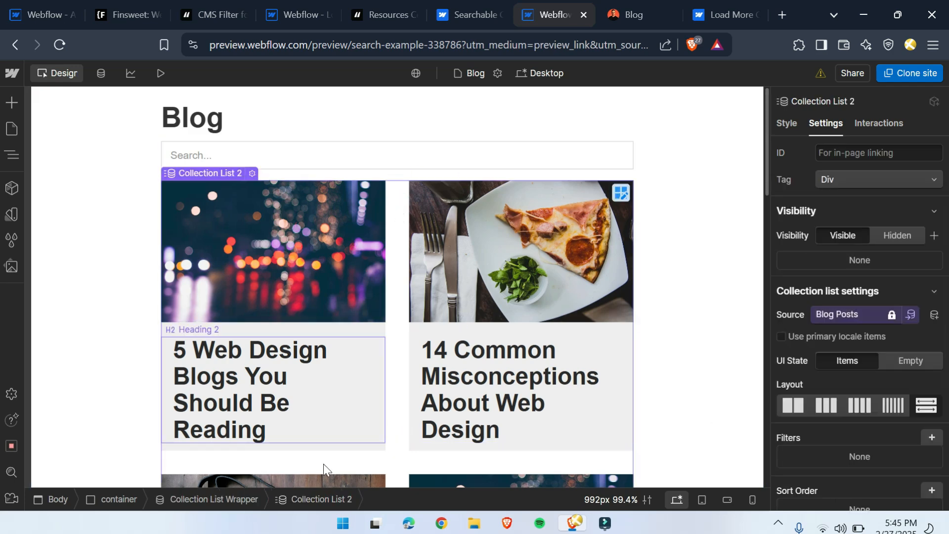
scroll(924, 387, down, 4)
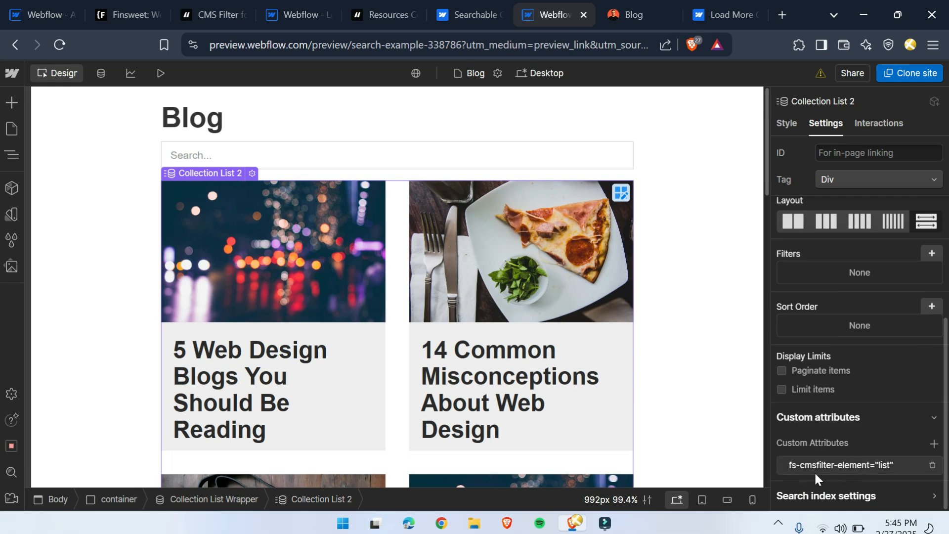
Return to the Finsweet Attributes directory and look over the list of all solutions
key(ctrl+3)
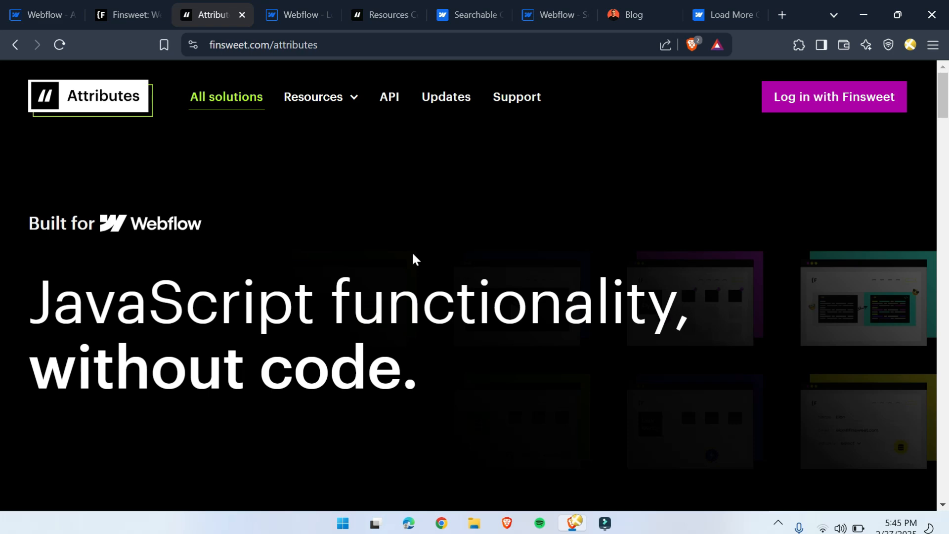
scroll(414, 258, down, 10)
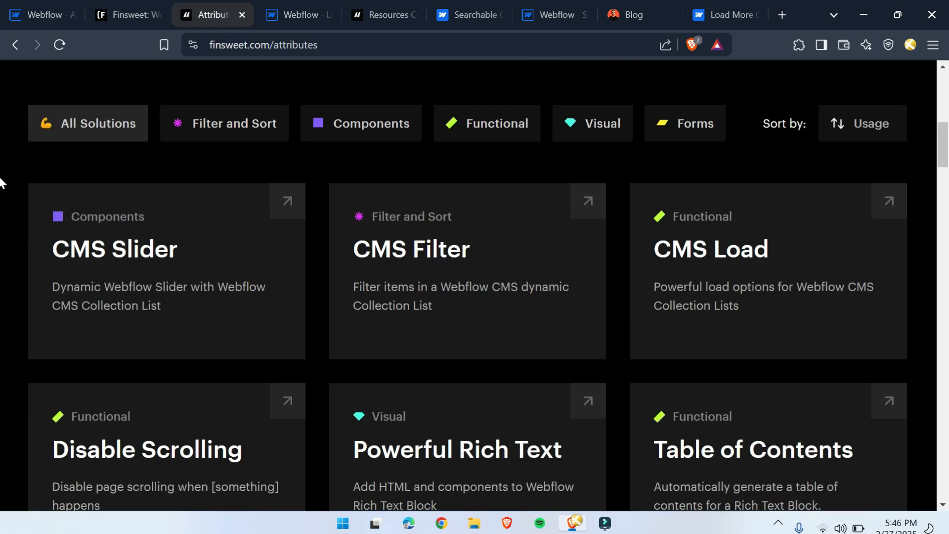